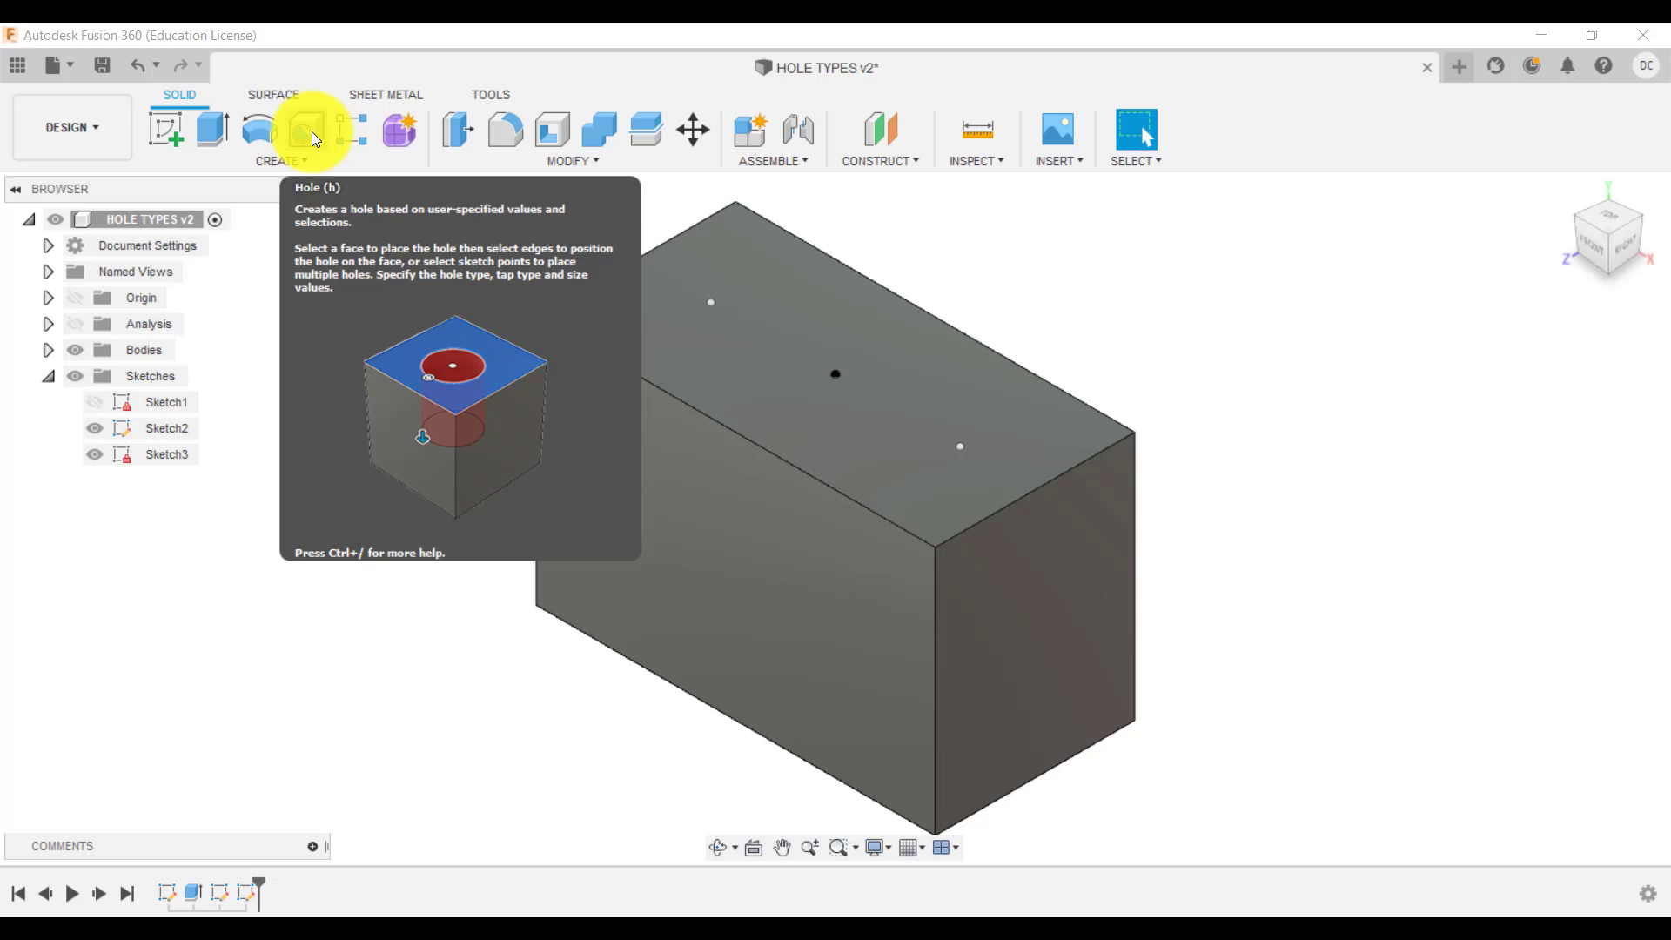
Start a hole on the block's top face and position it at the sketch point nearest the right end.
left_click(309, 162)
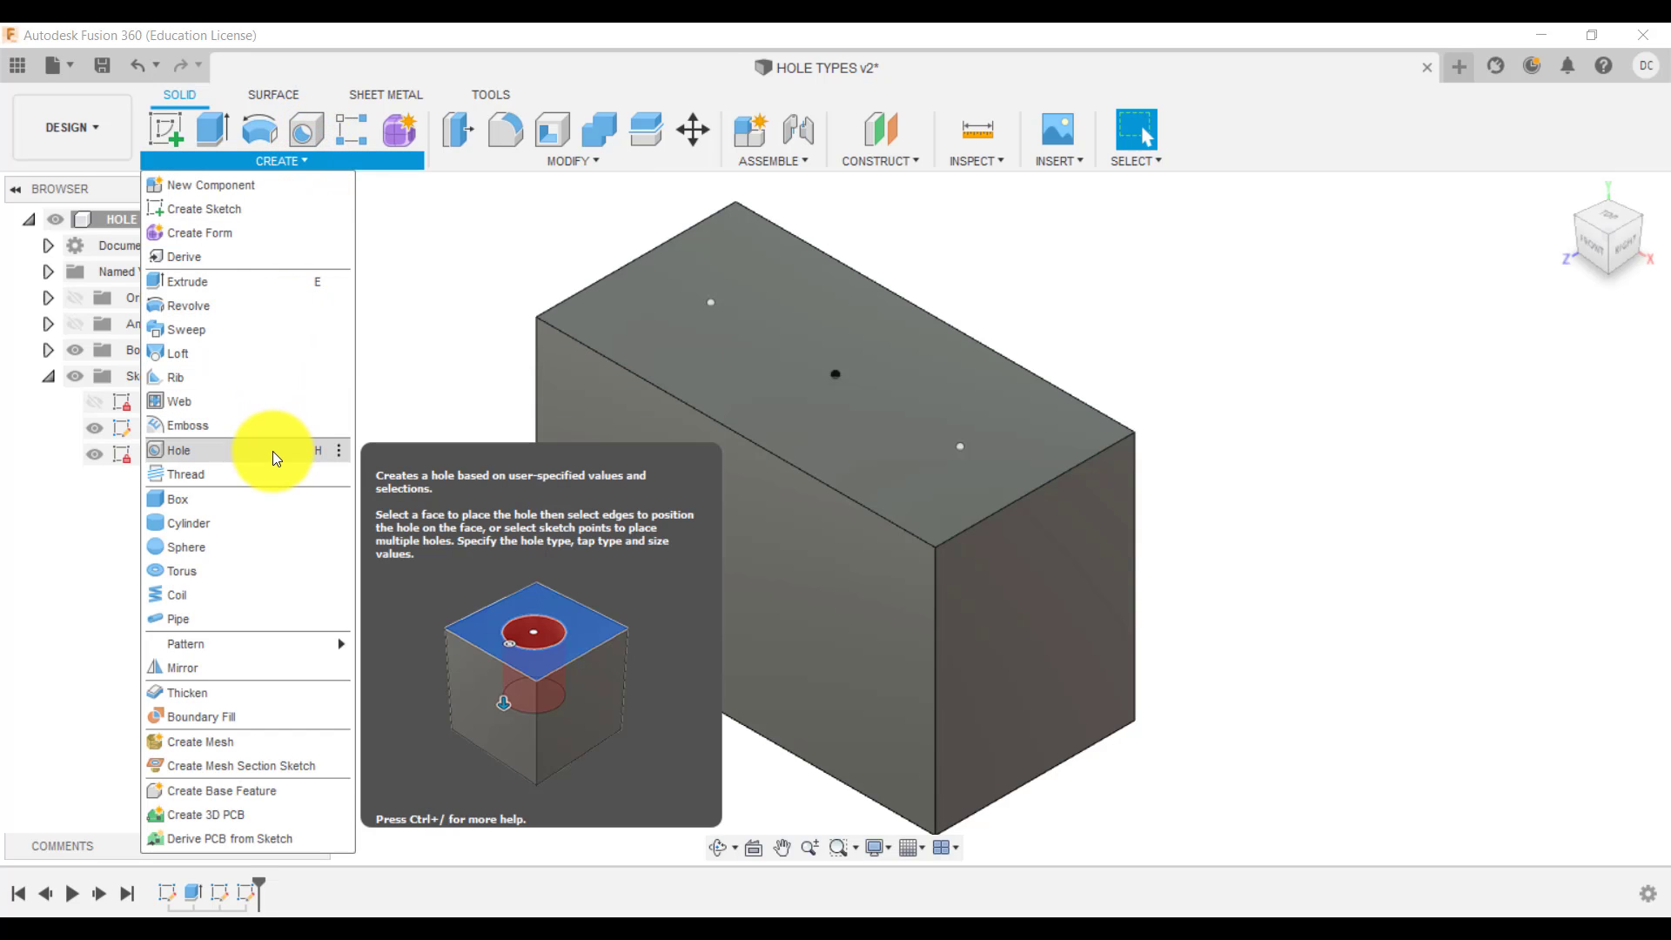
left_click(274, 451)
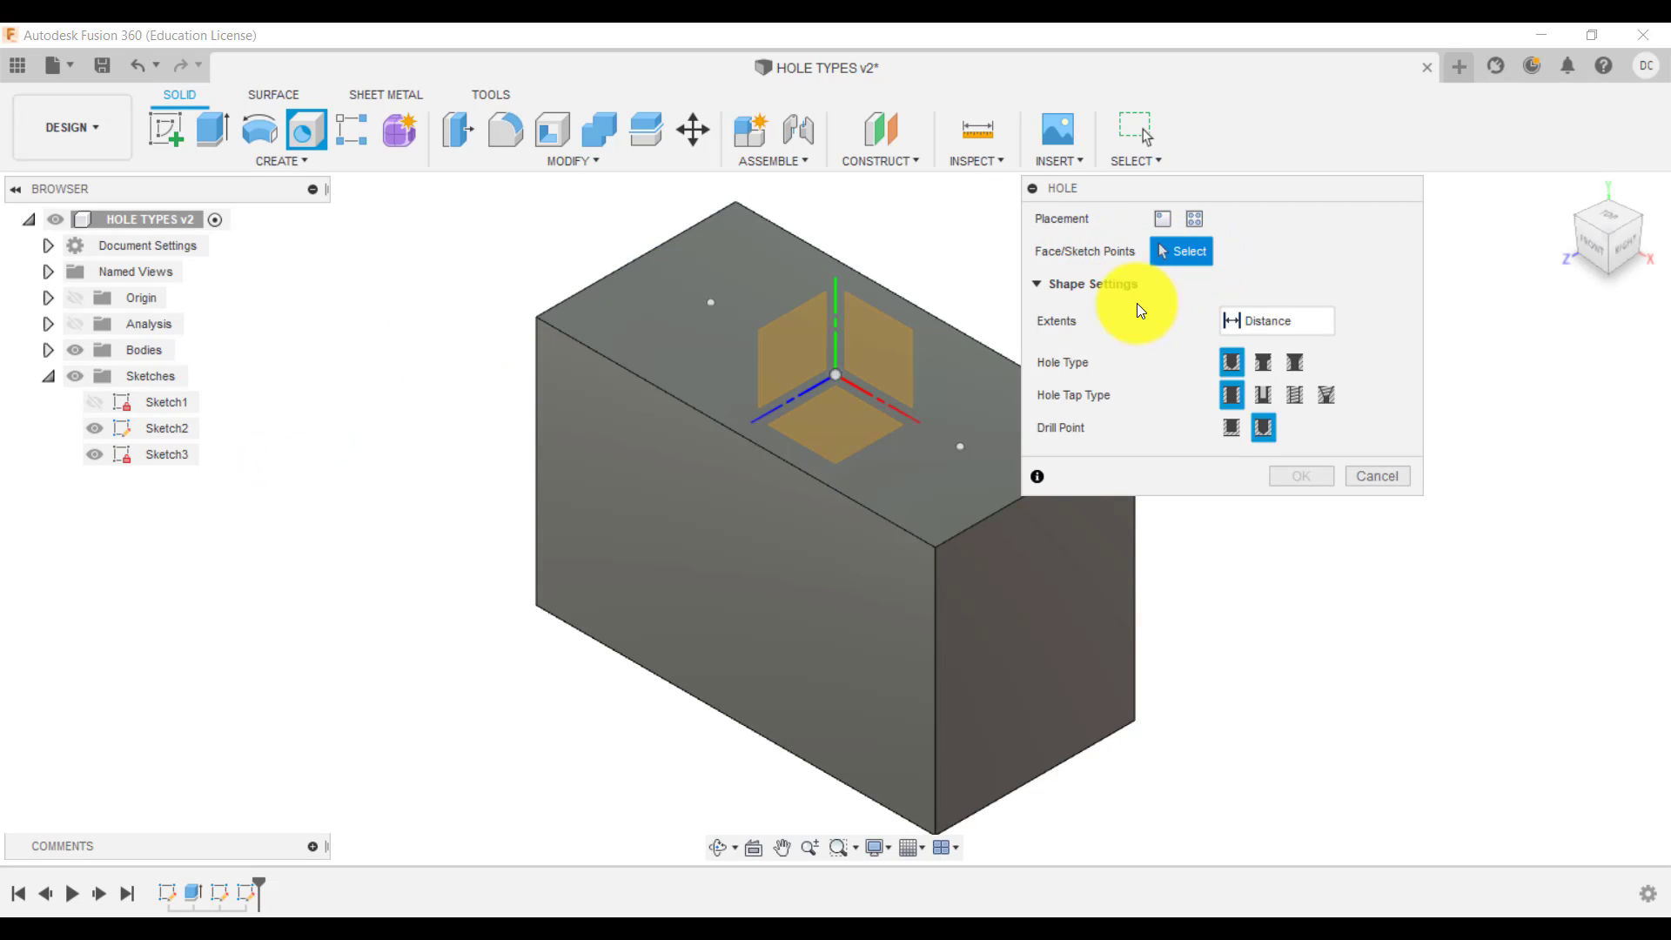
left_click(959, 399)
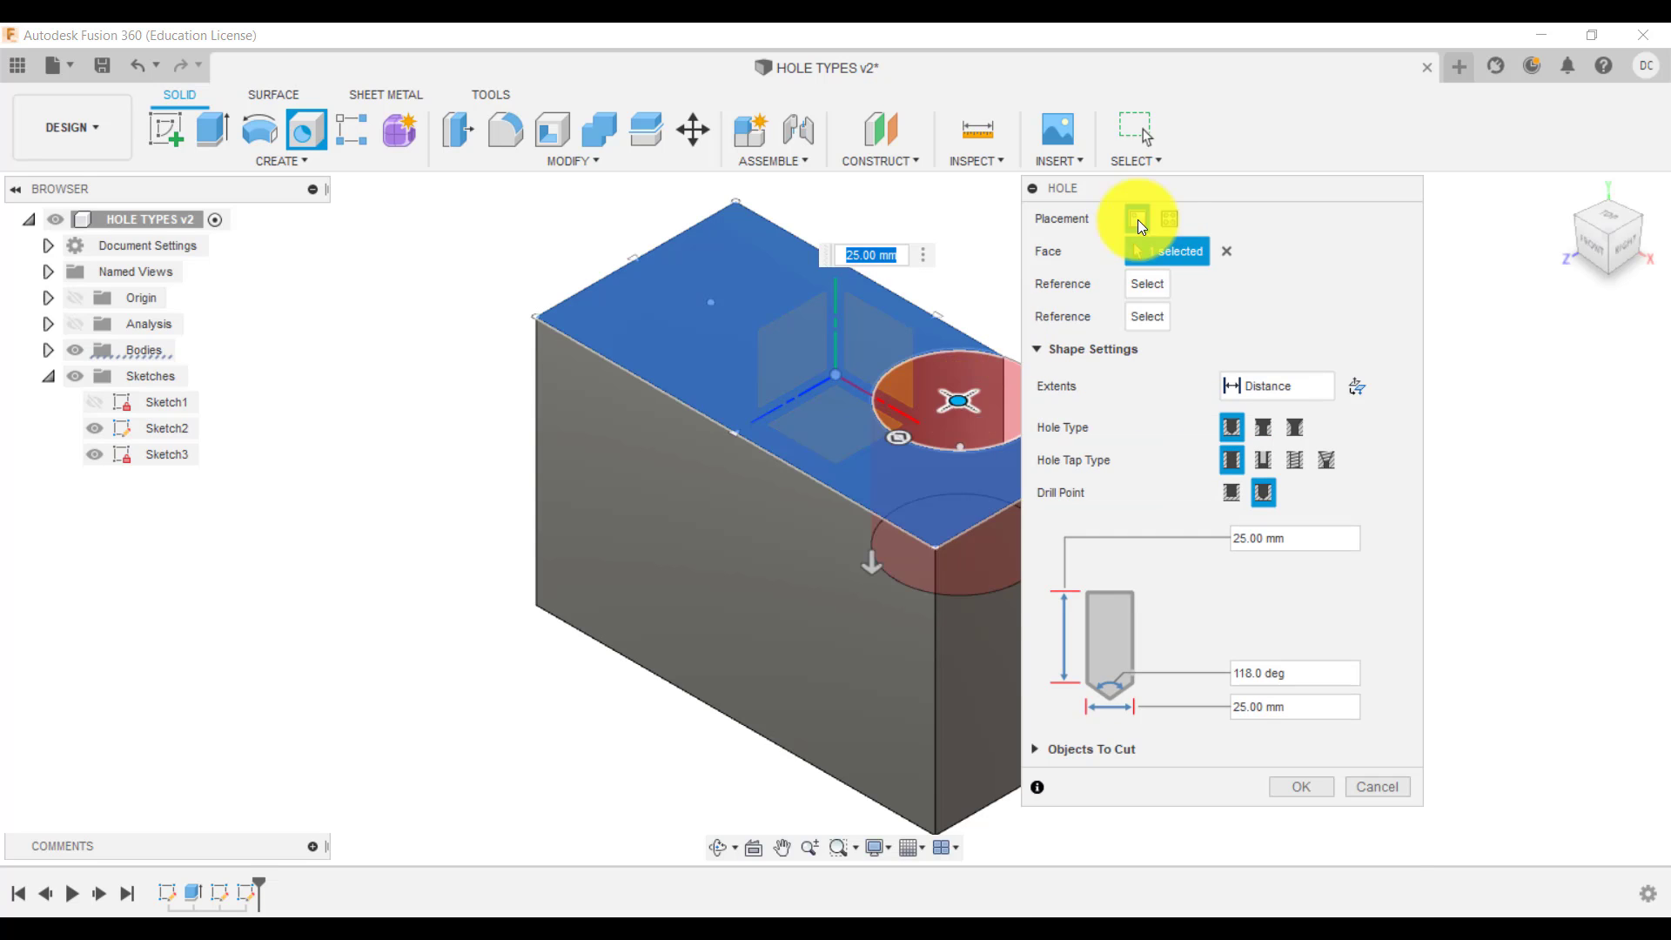
left_click_drag(1168, 189, 1296, 197)
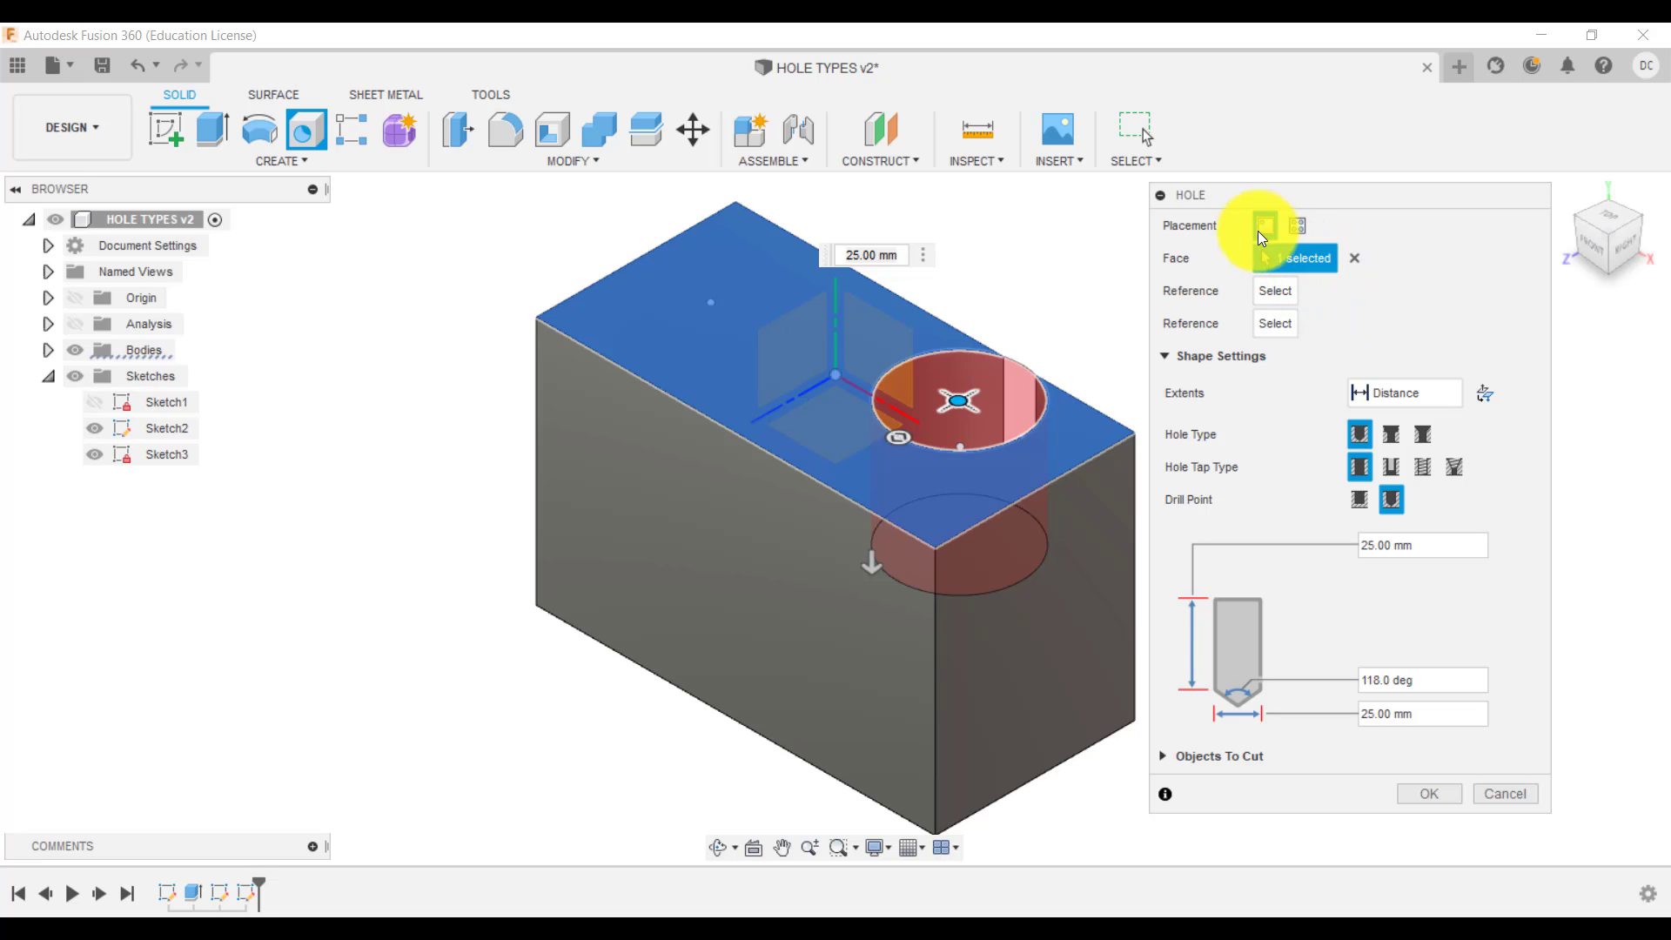
left_click(959, 447)
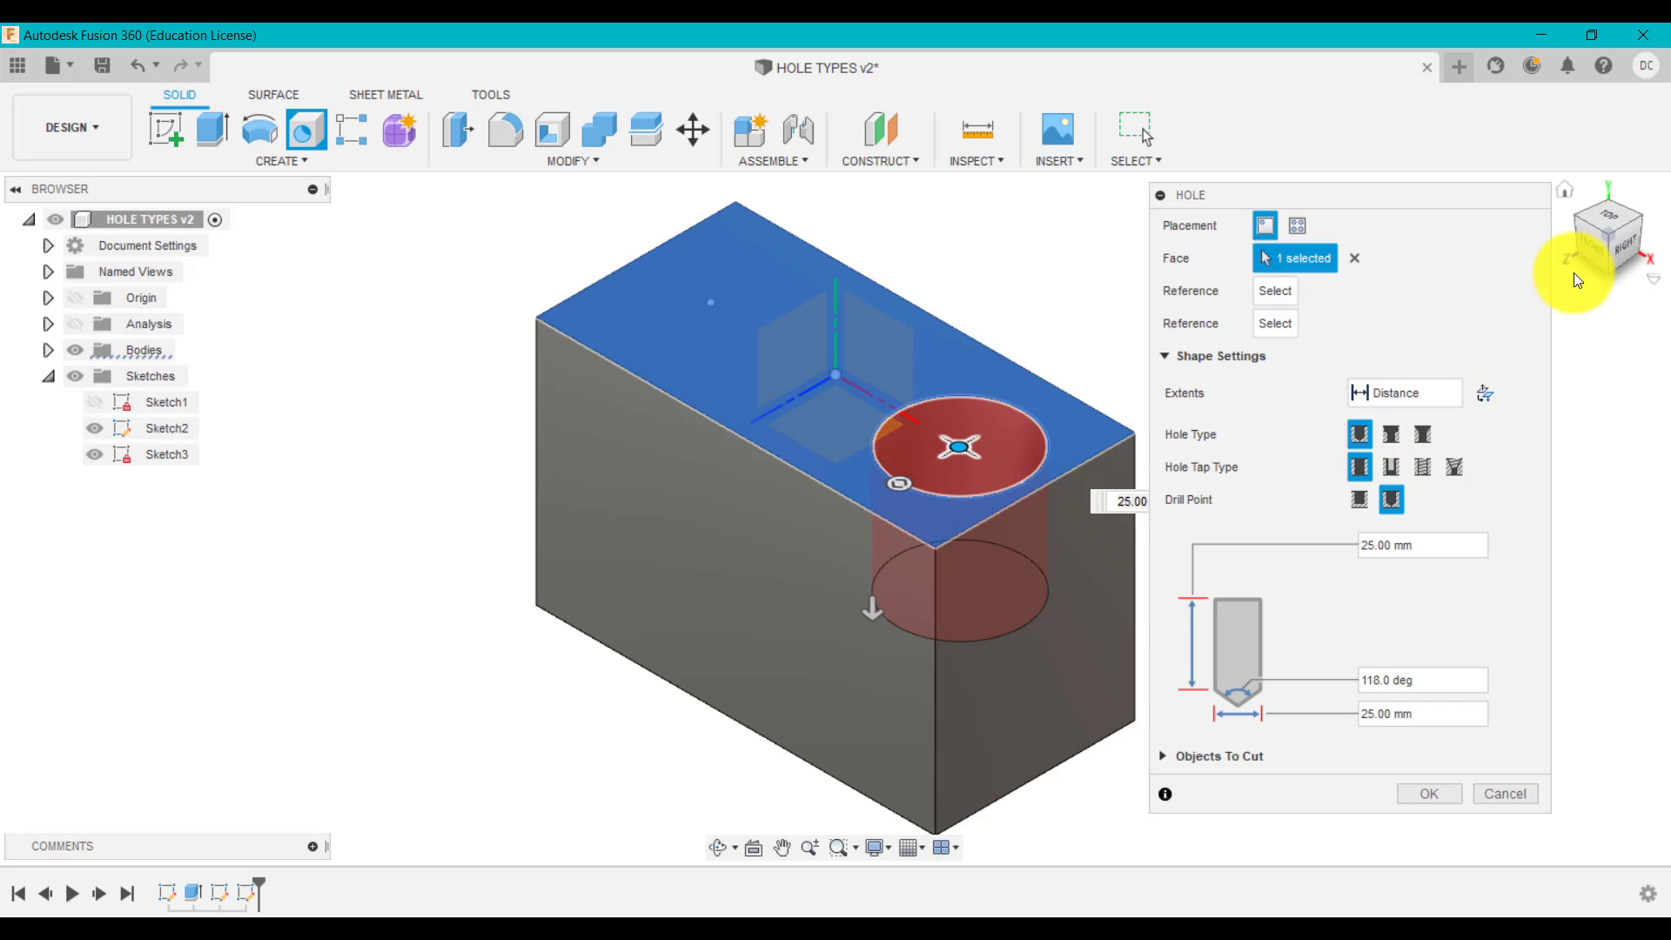
Preview the counterbore and countersink hole types in the front view, and return the hole to the simple type.
left_click(1594, 247)
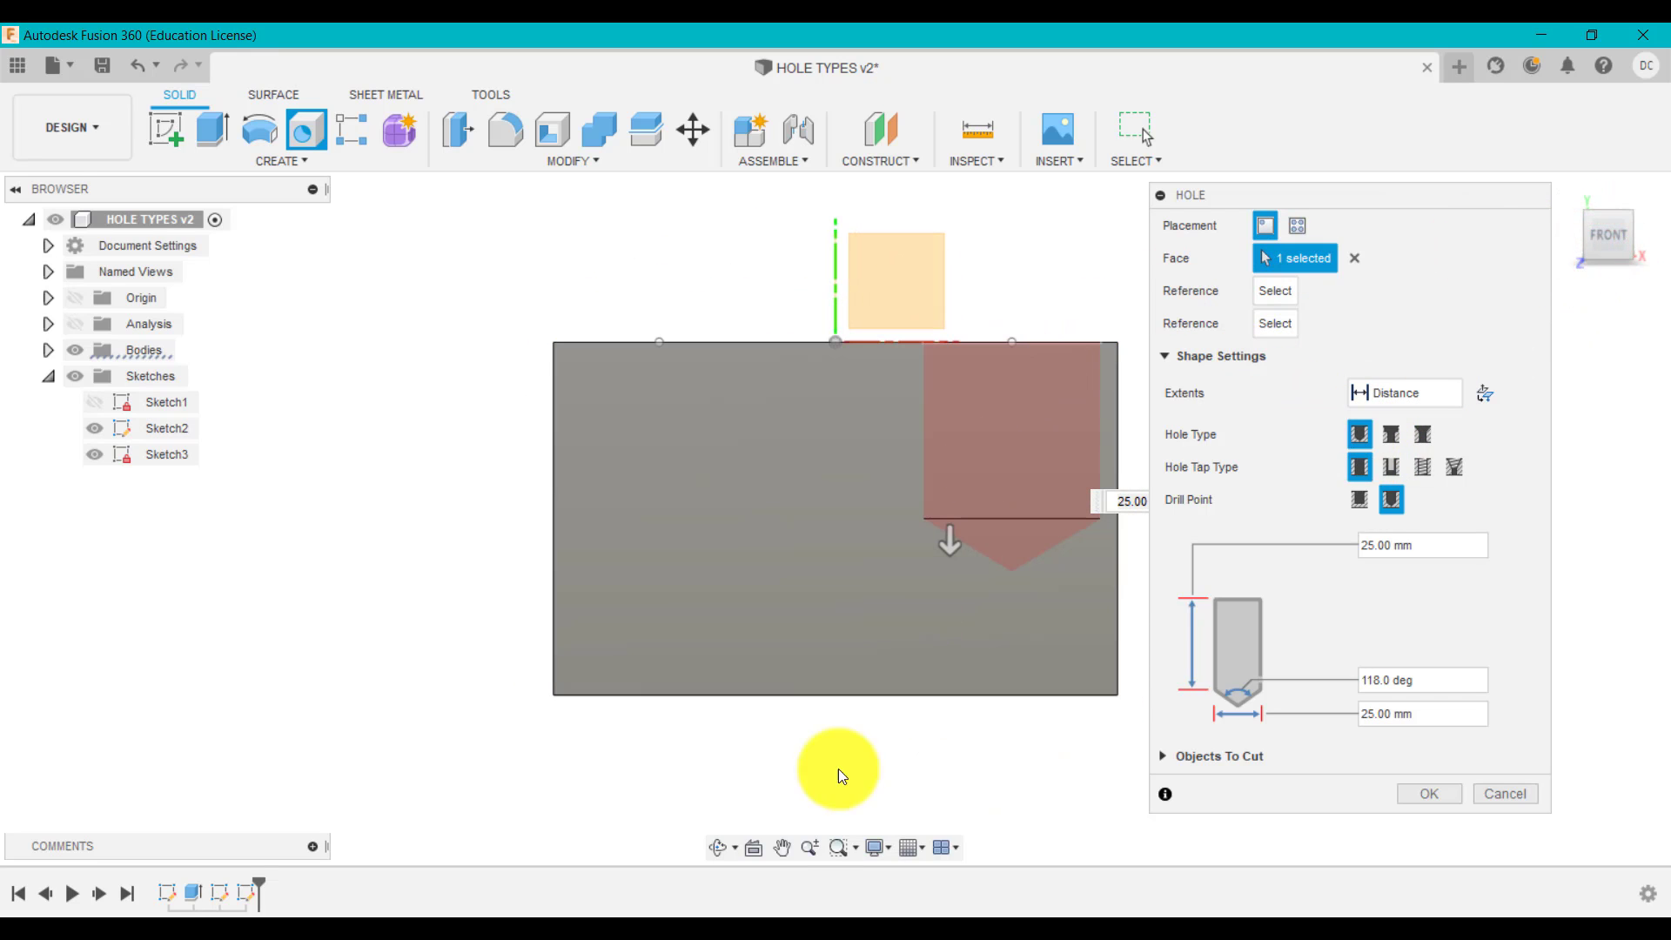
left_click(783, 847)
left_click_drag(865, 559, 704, 597)
key("Escape")
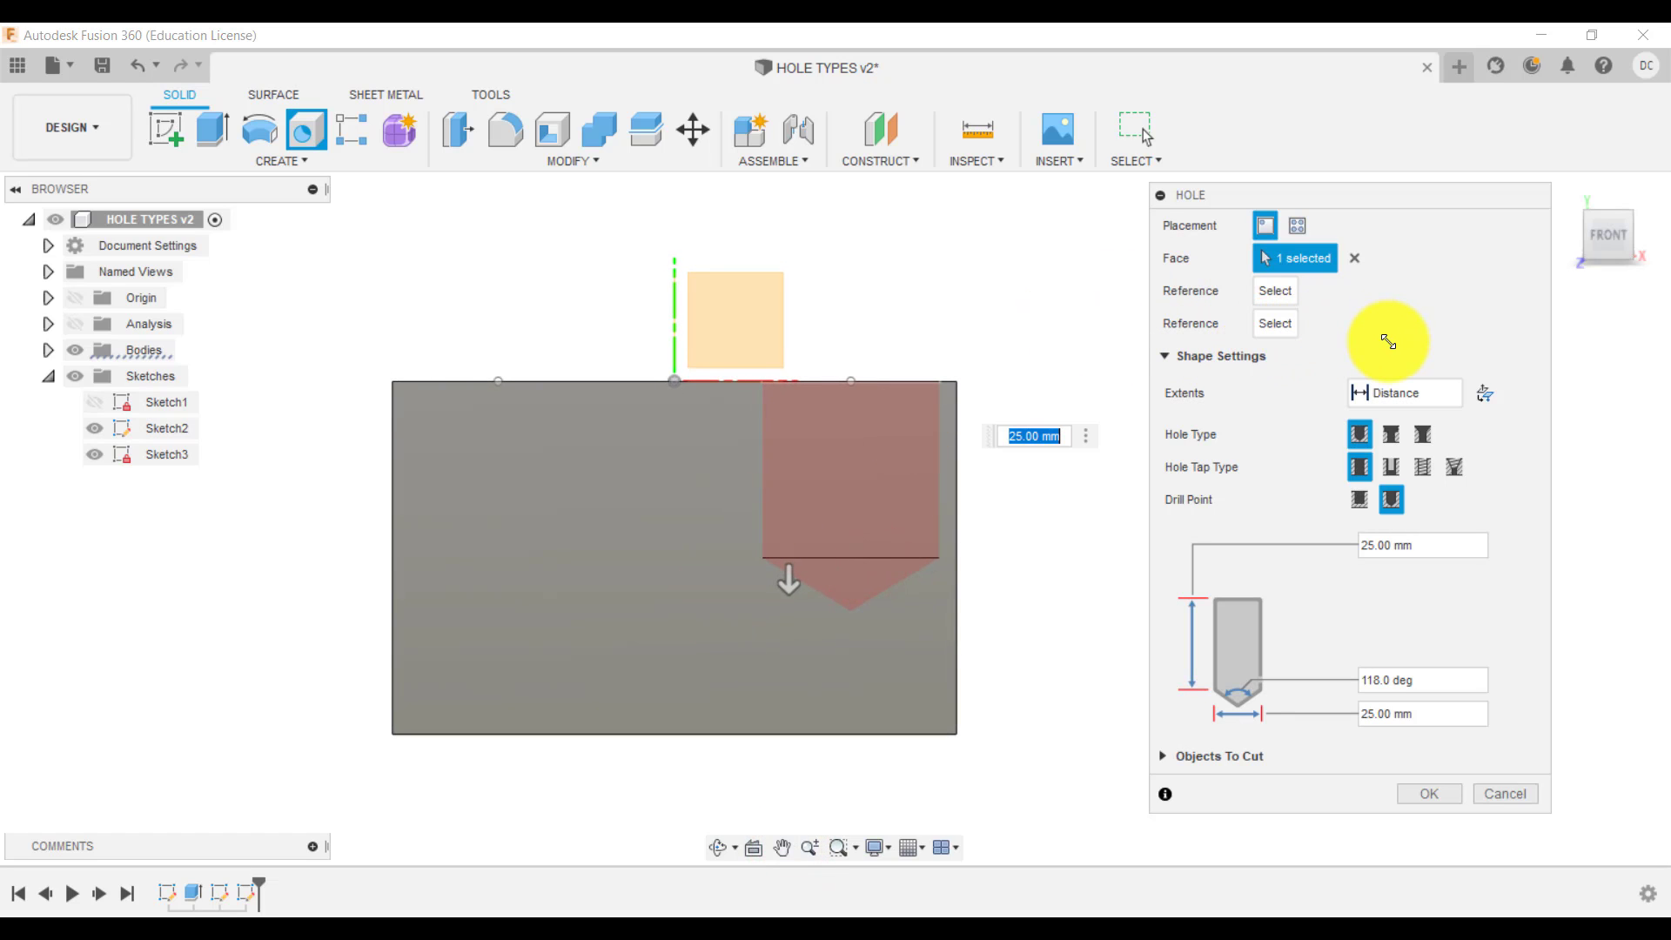
left_click(1391, 434)
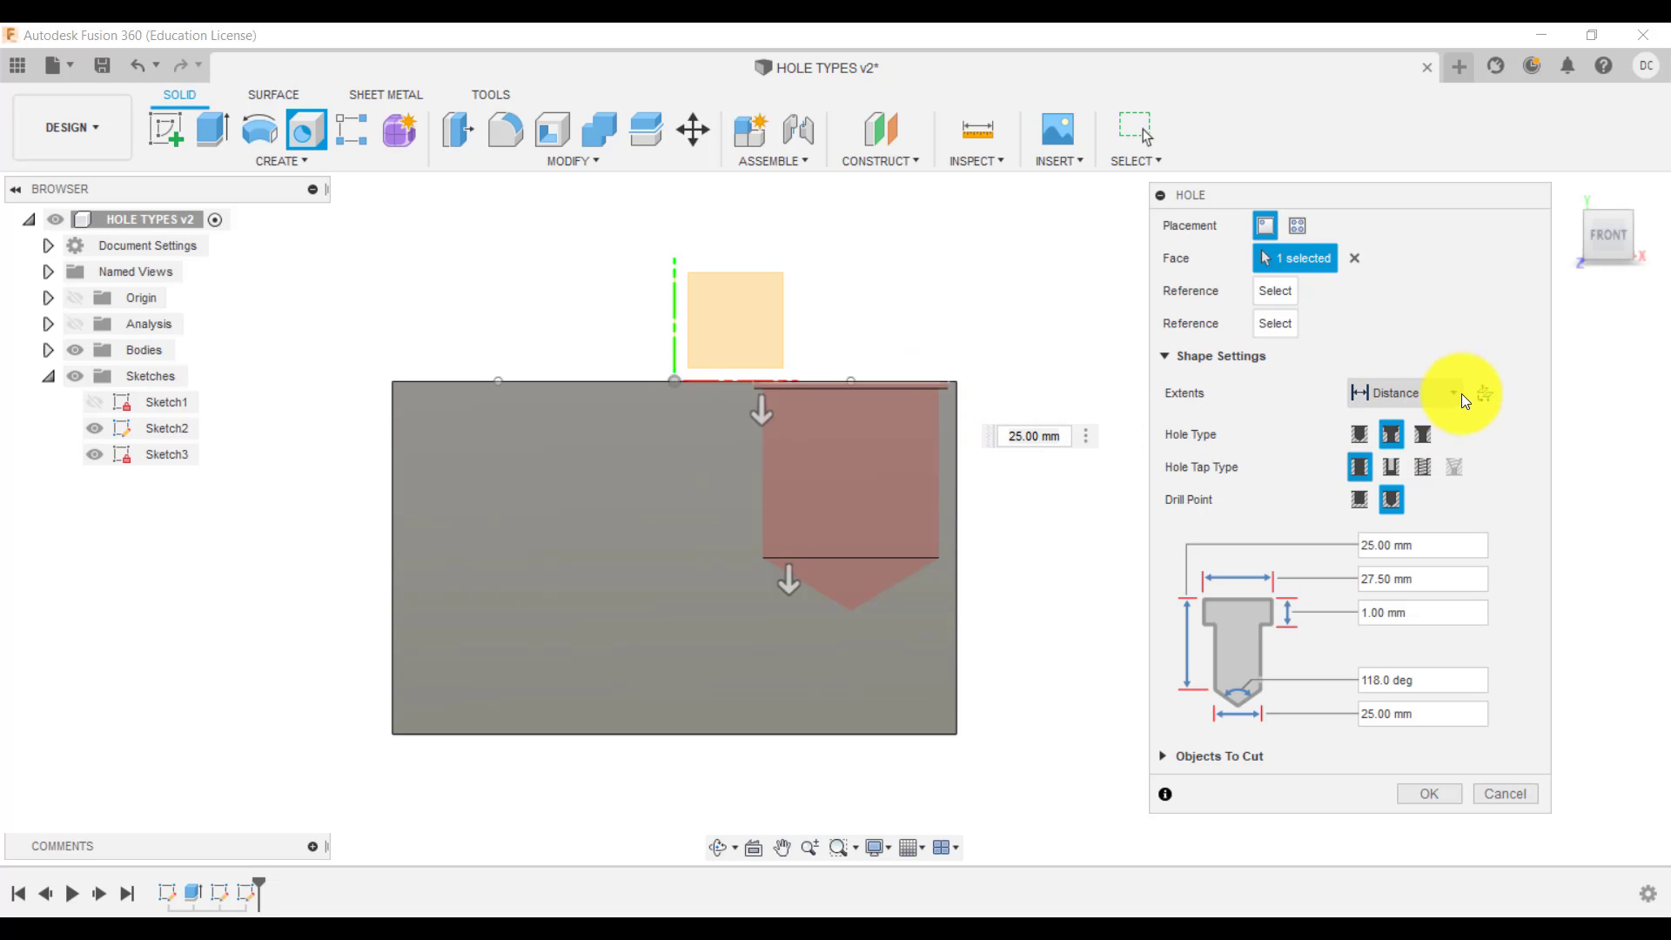
left_click(1427, 437)
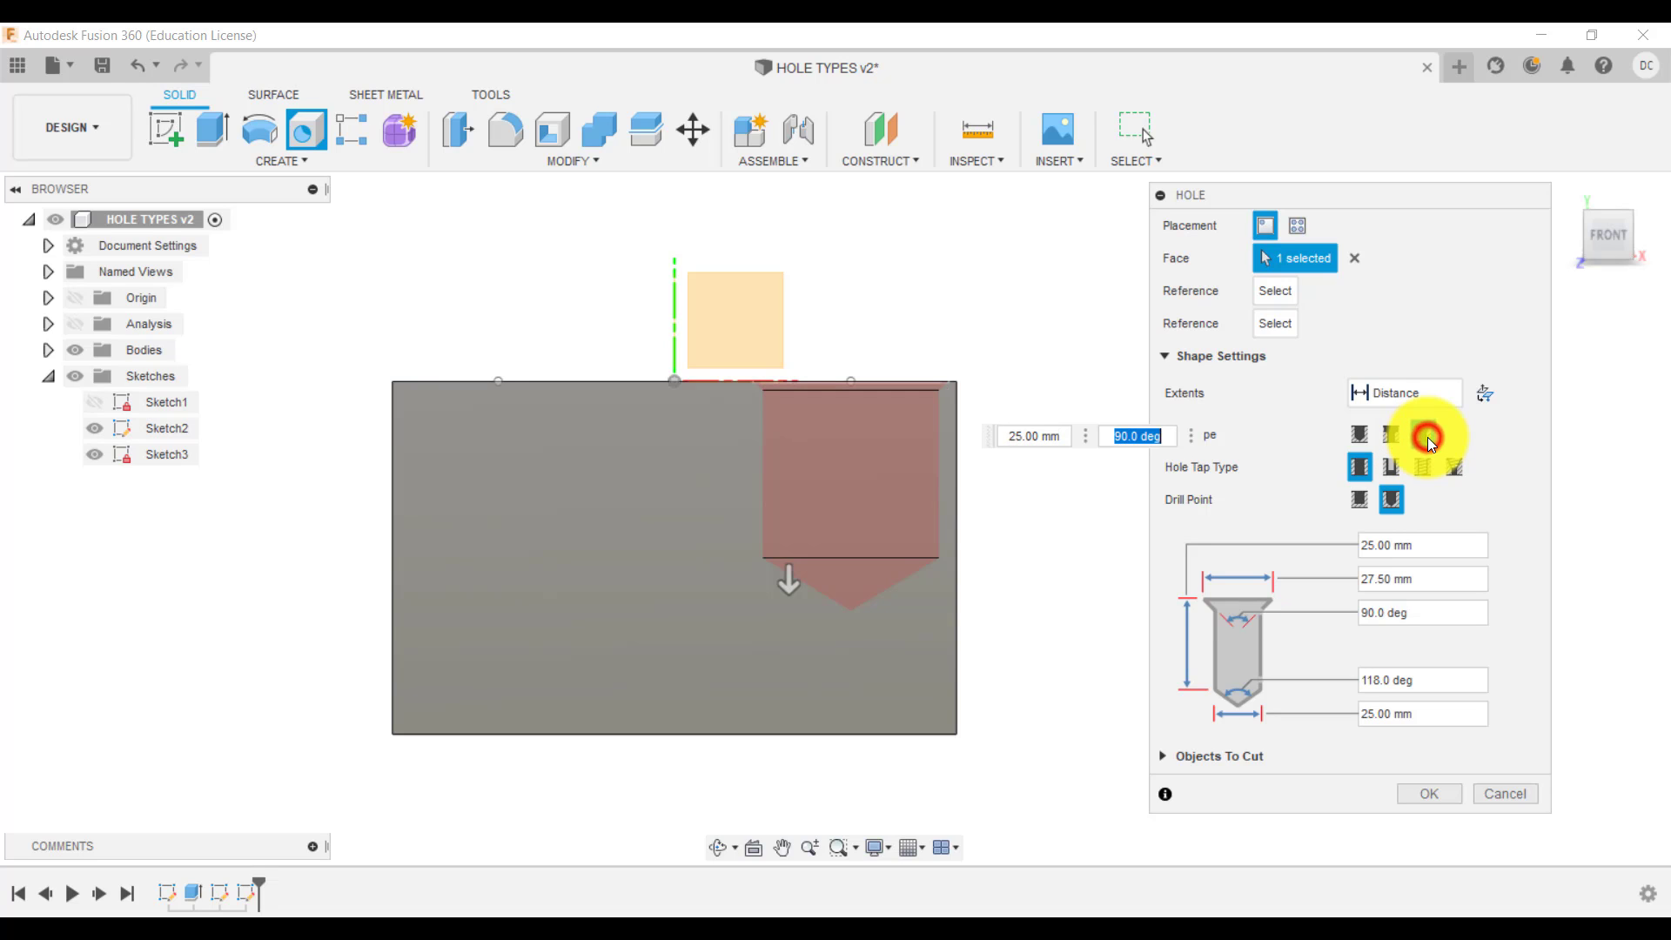
left_click(1360, 433)
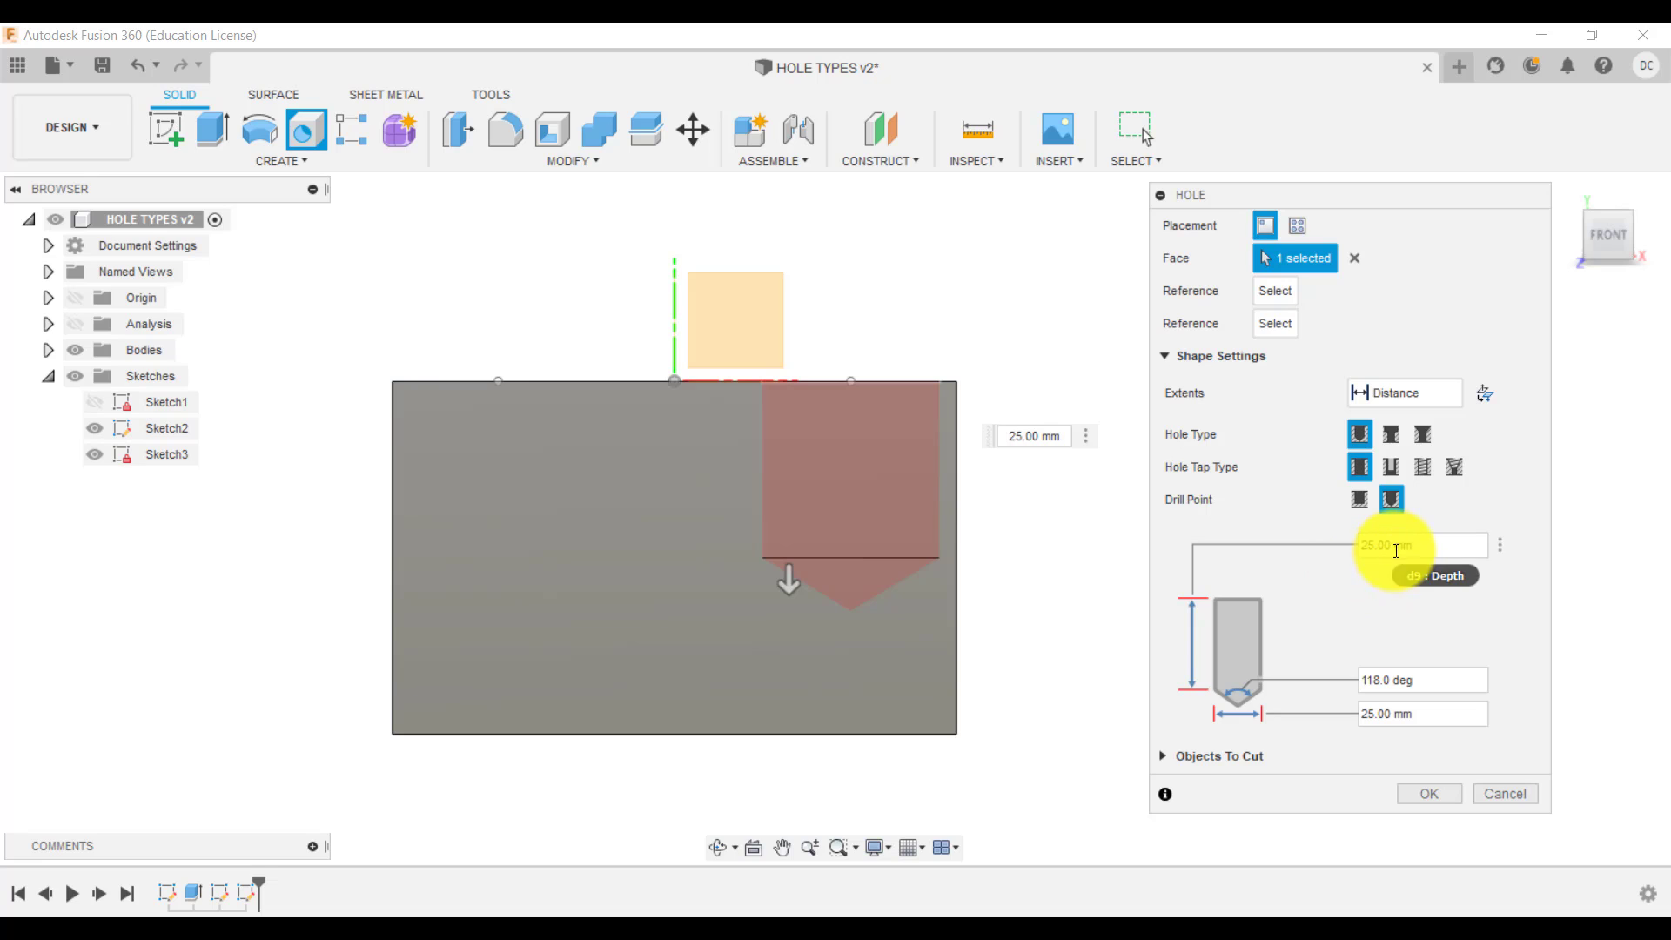
Set the simple hole's diameter to 6 mm.
left_click(1437, 680)
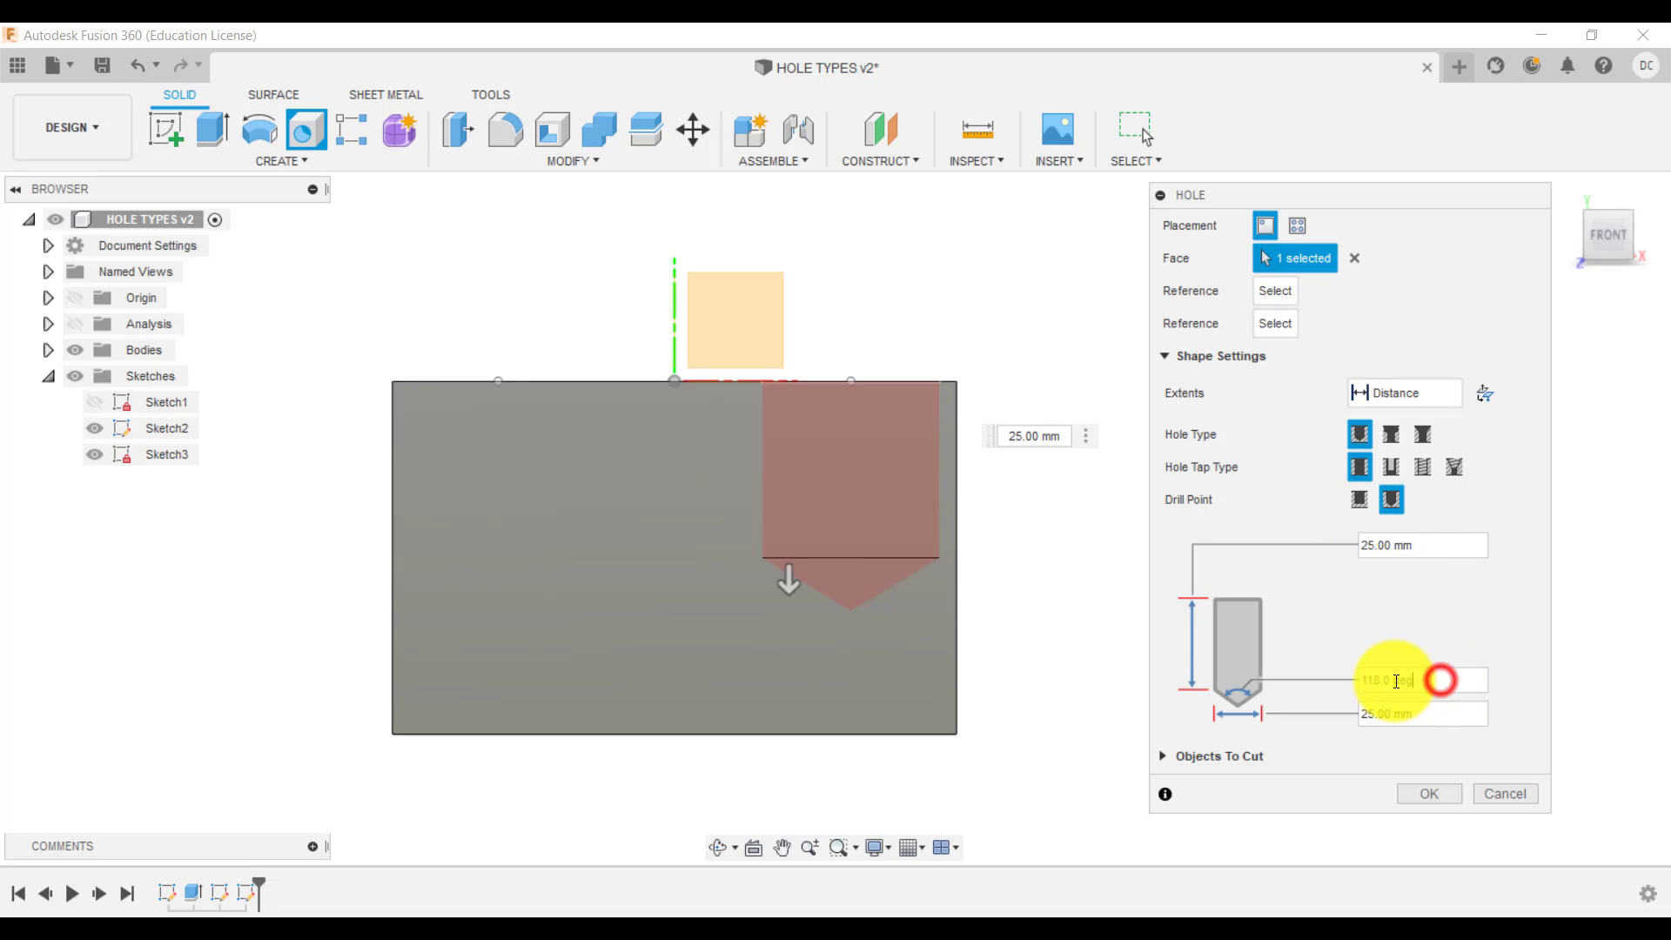
left_click(1427, 715)
left_click_drag(1349, 714, 1448, 712)
type("6")
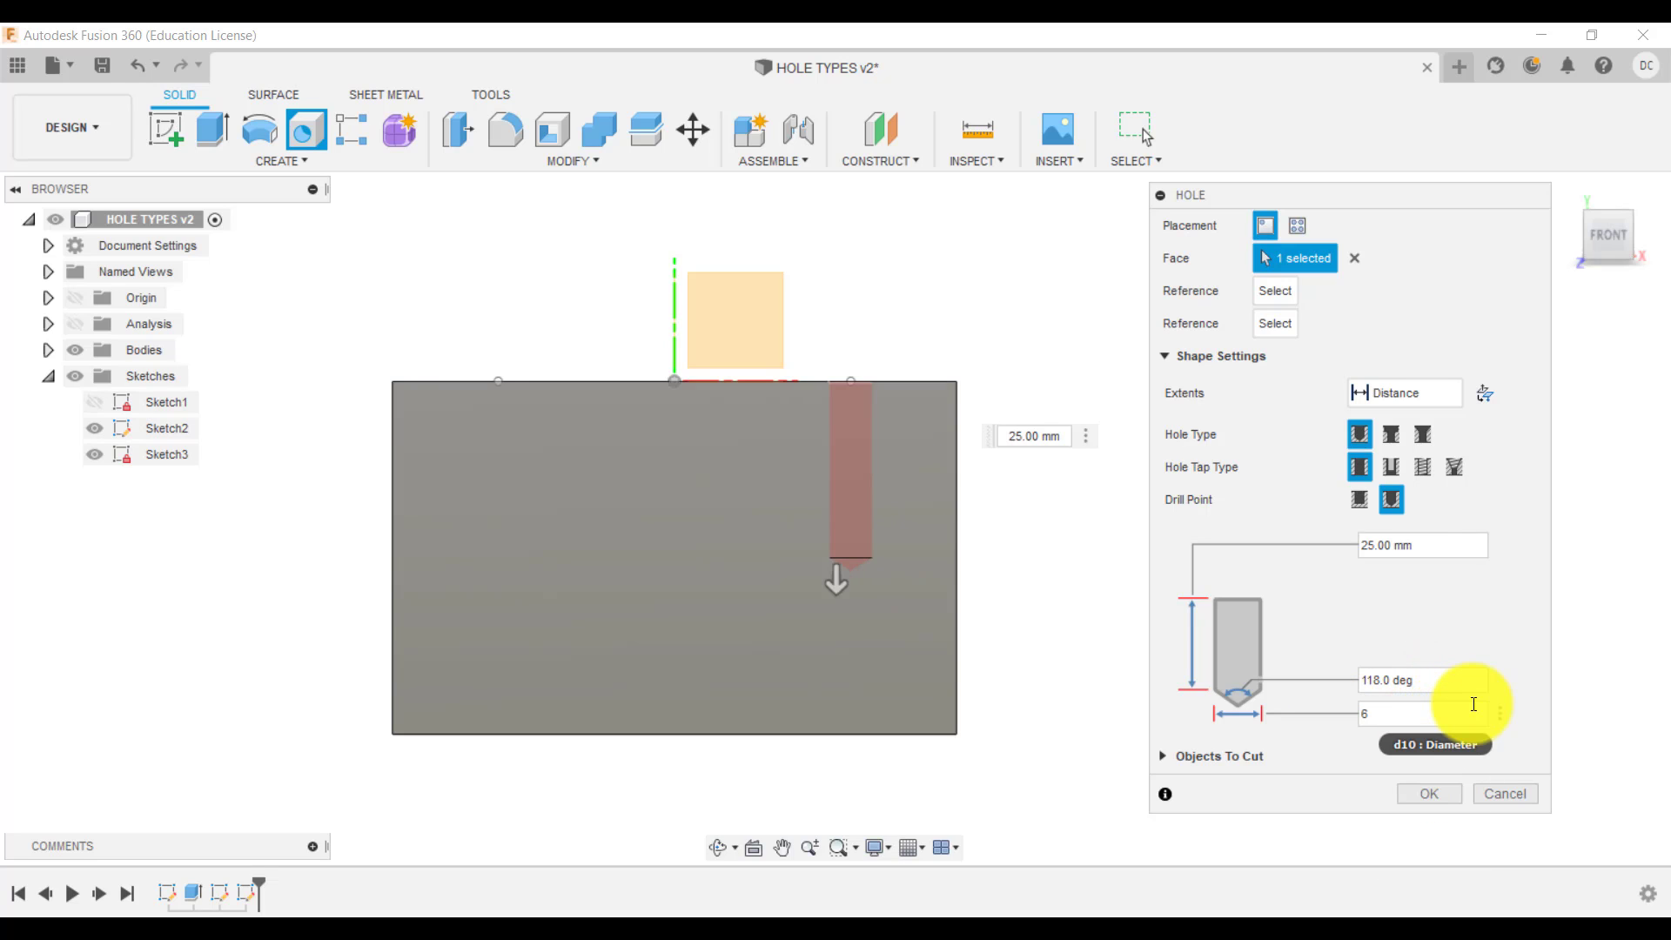
Set the hole depth to 35 mm and create the simple hole.
left_click(1403, 682)
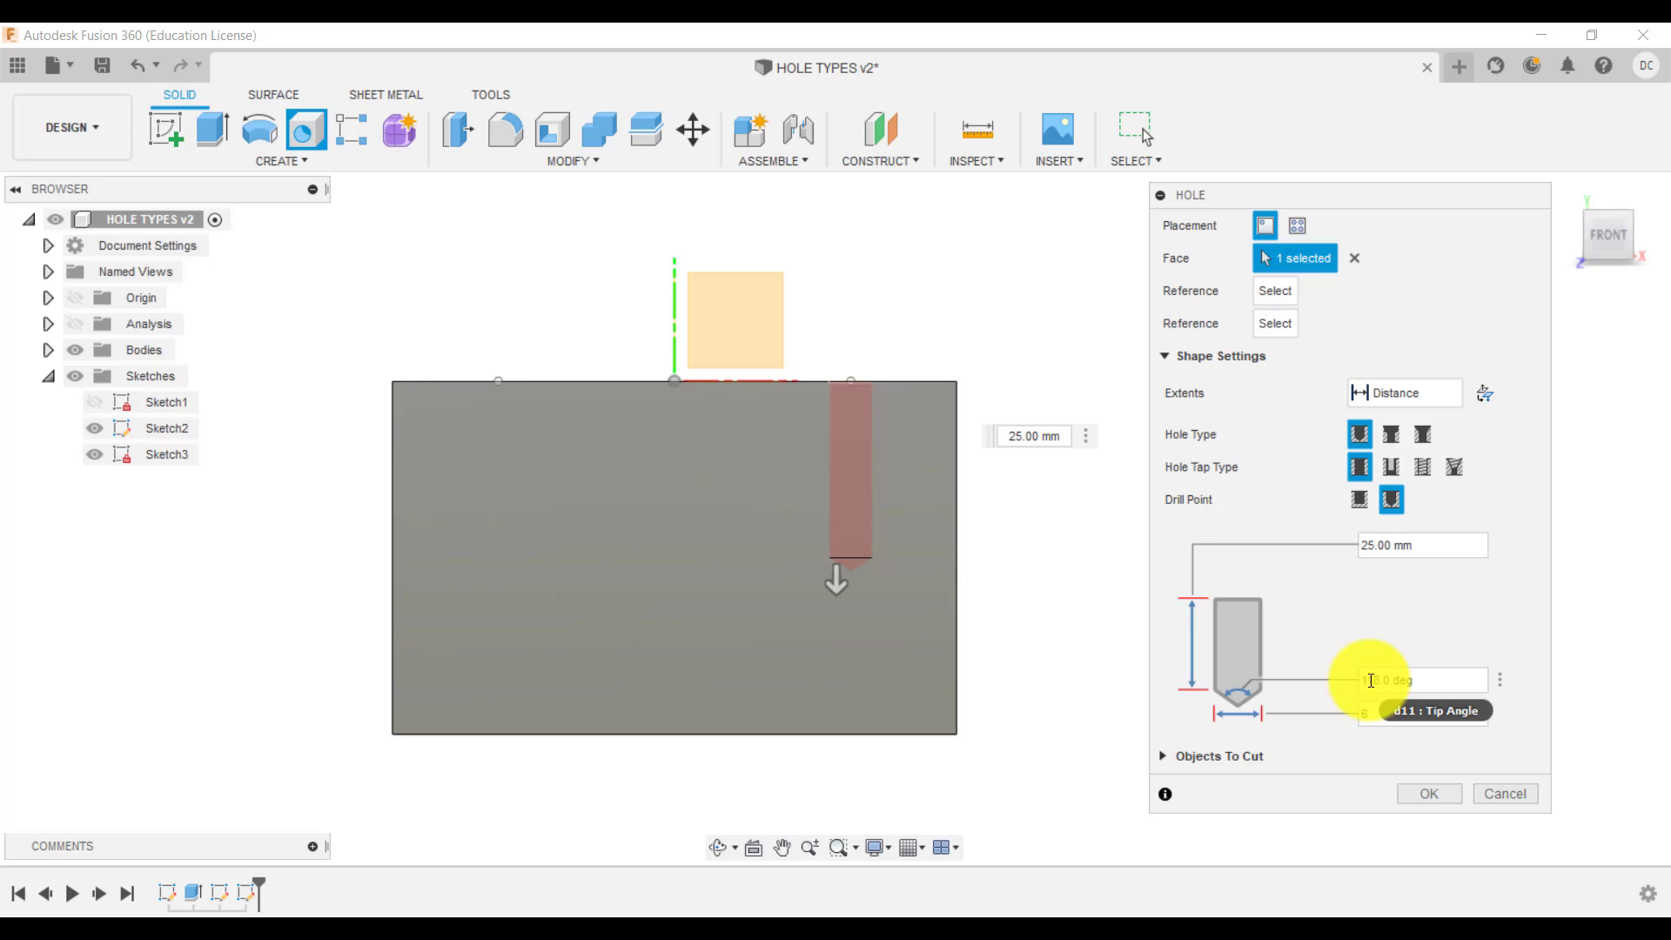
left_click(1426, 547)
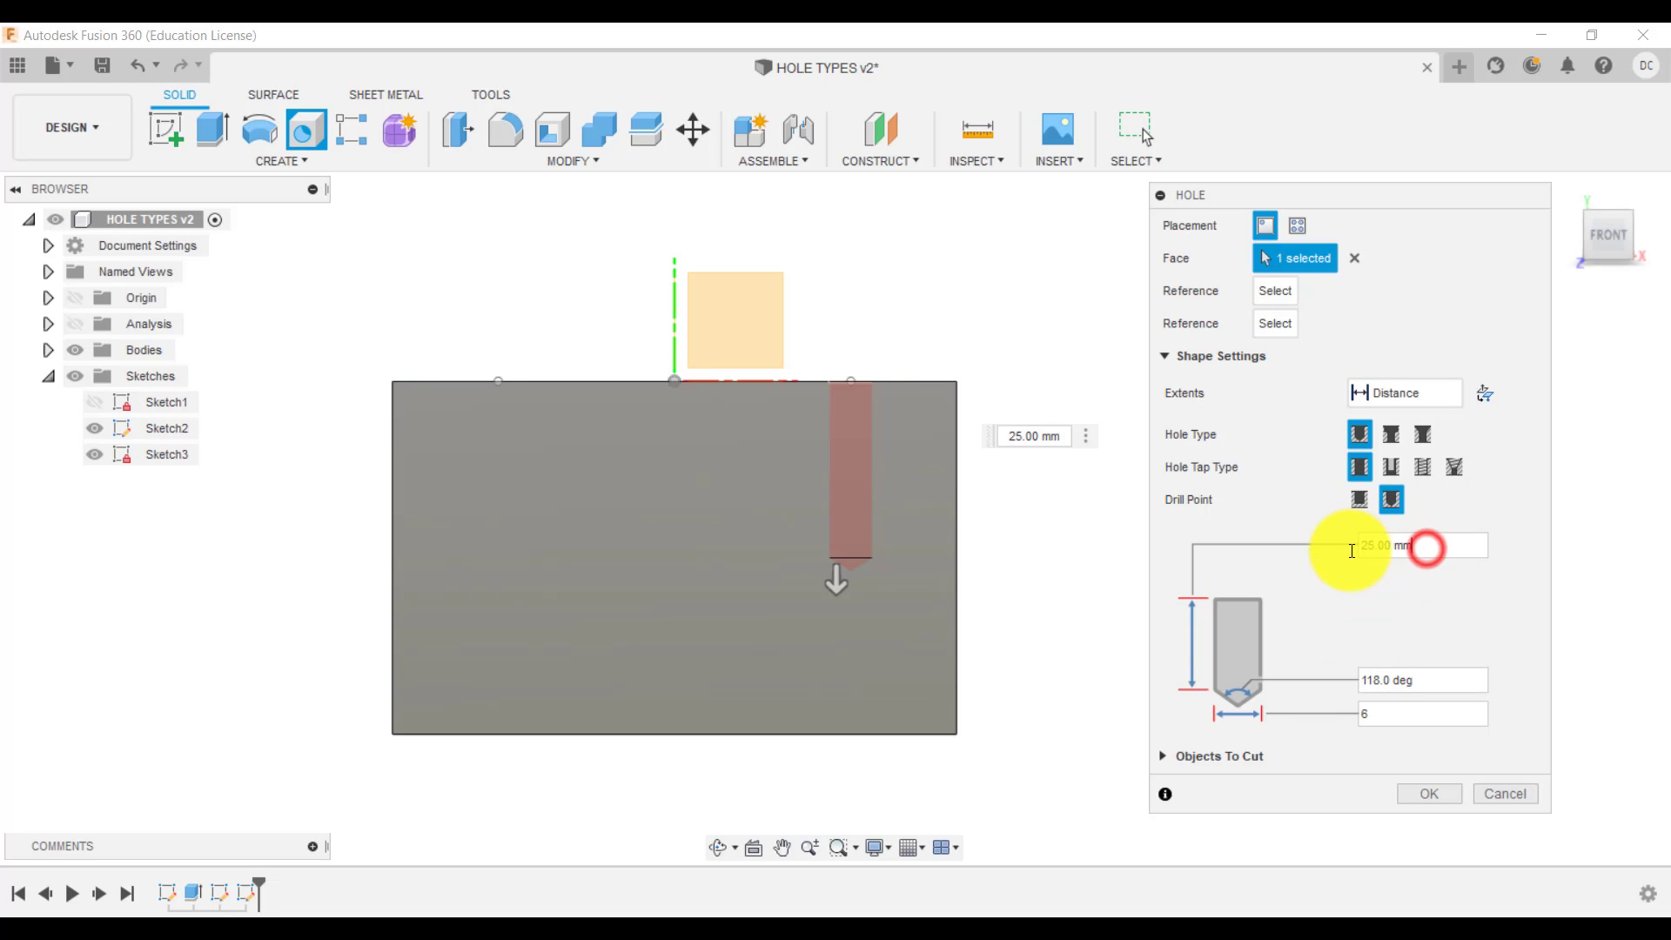
double_click(1454, 549)
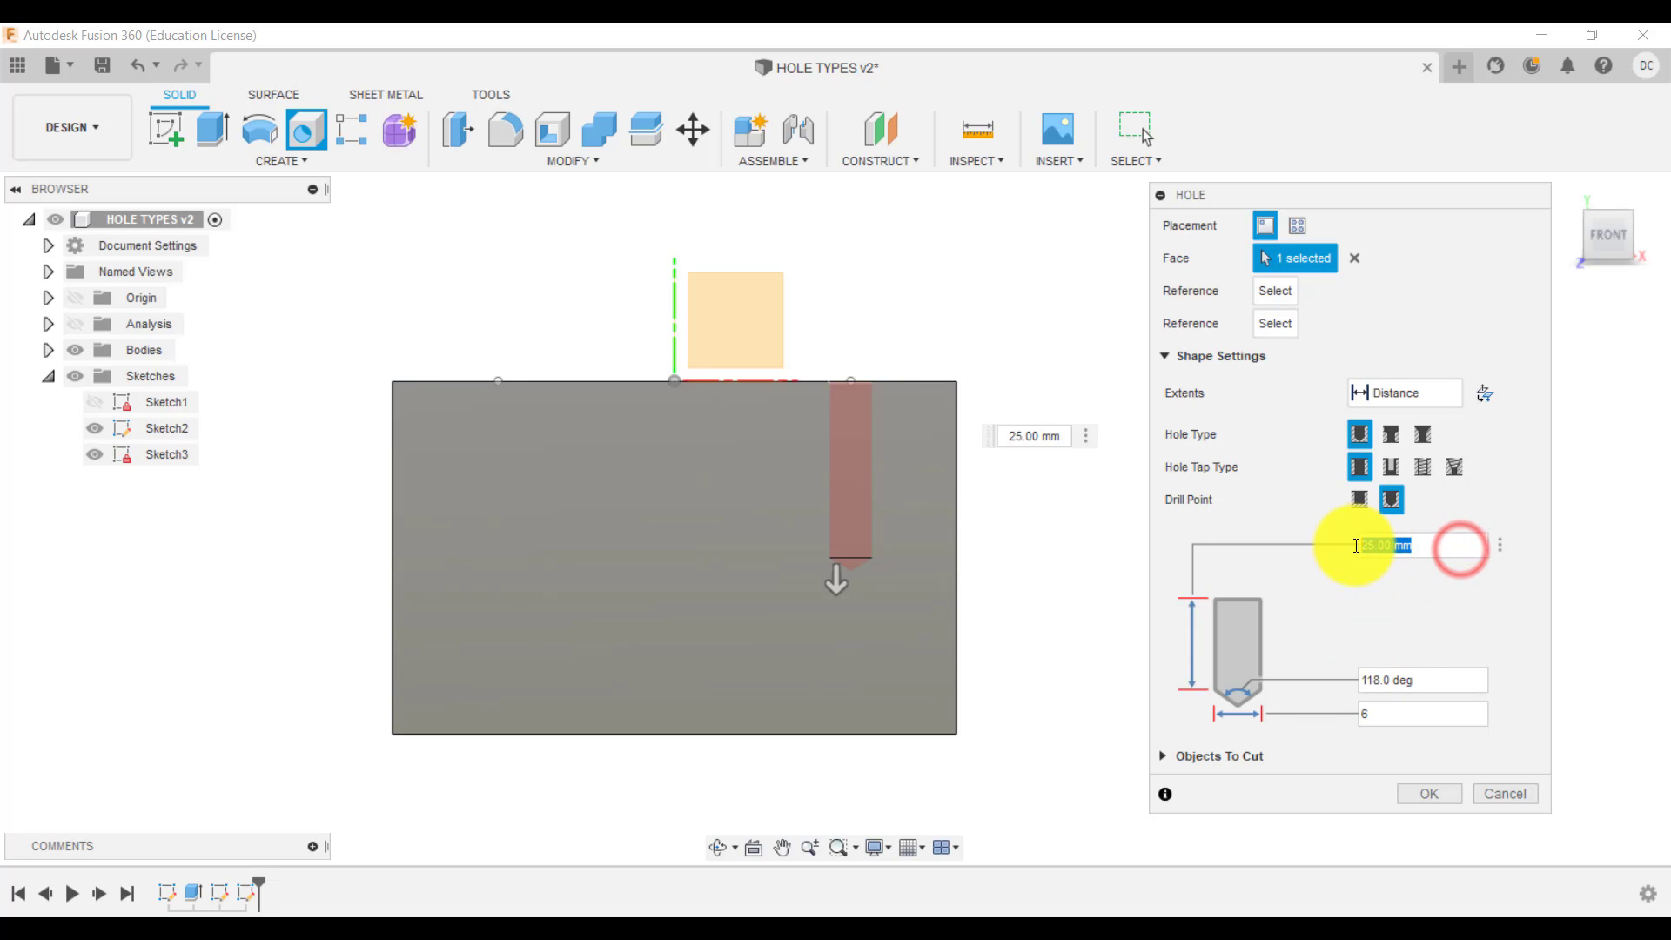
type("35")
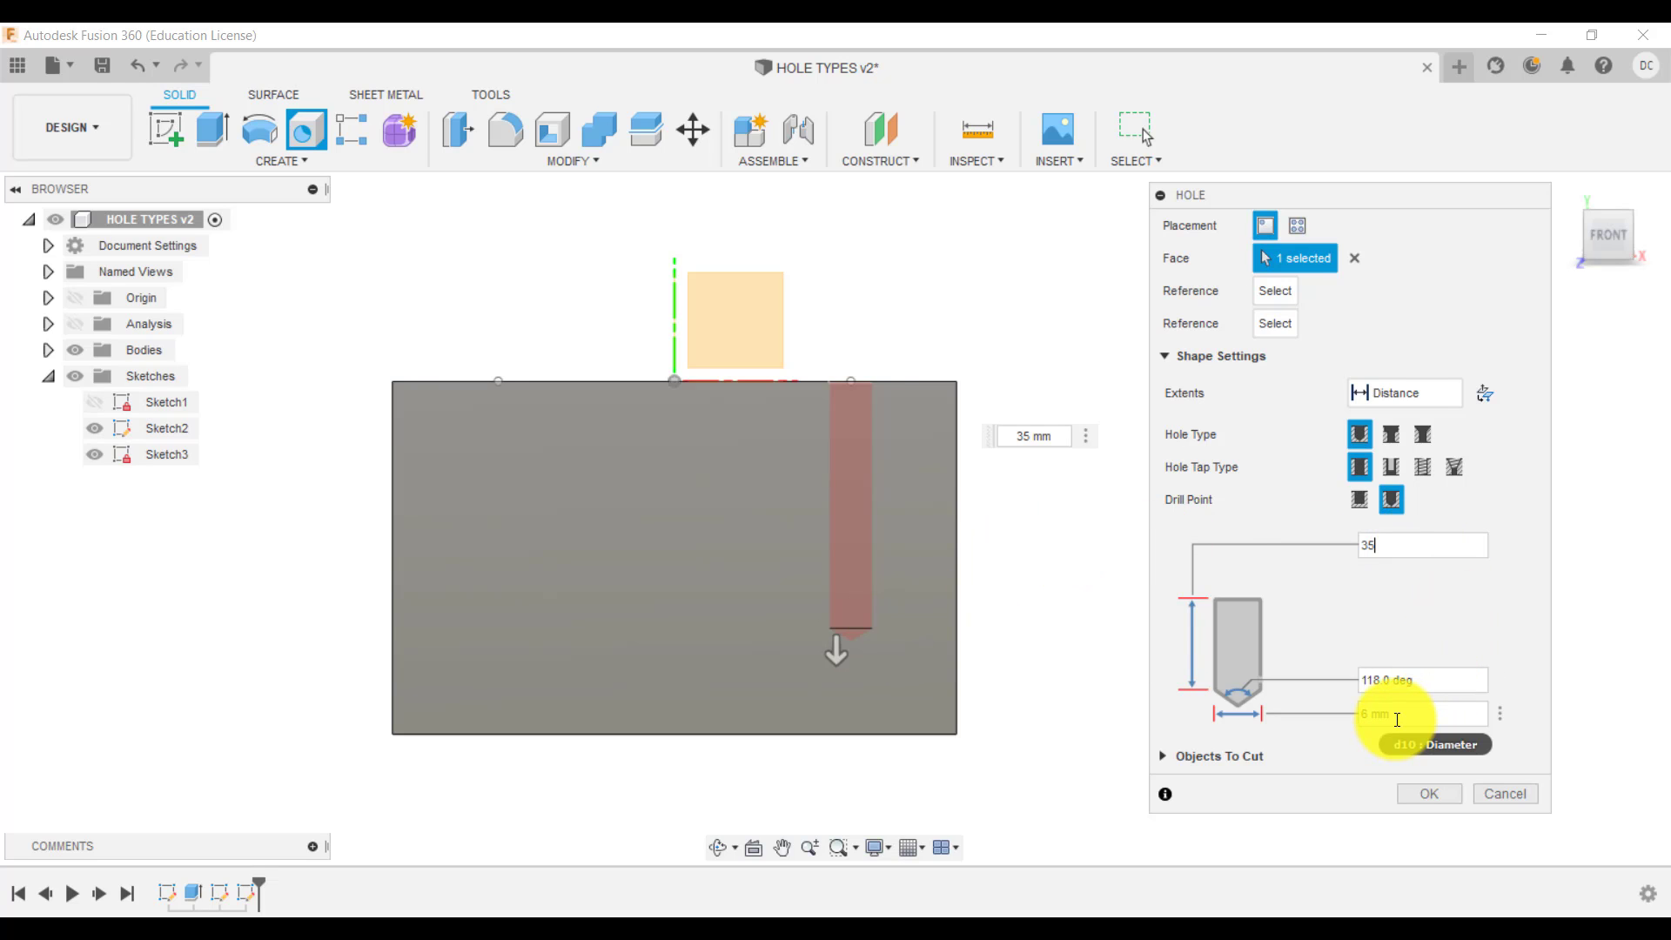
left_click(1448, 792)
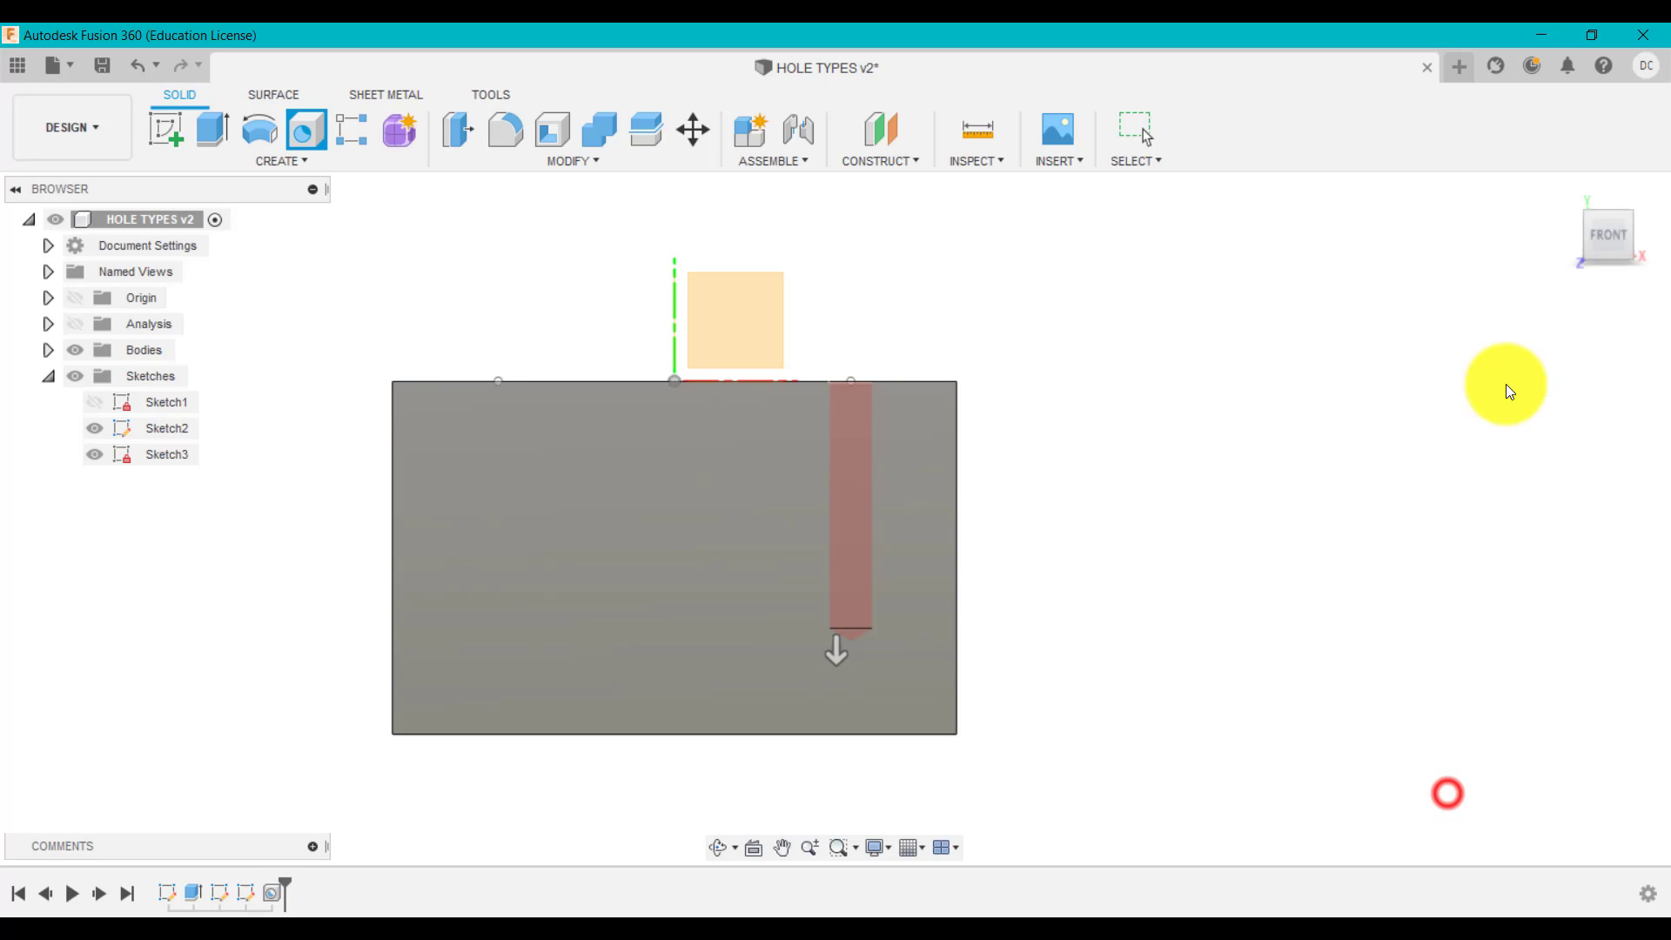
Show the section analysis to examine the drilled hole's profile and tip, and hide the analysis again.
left_click(1565, 190)
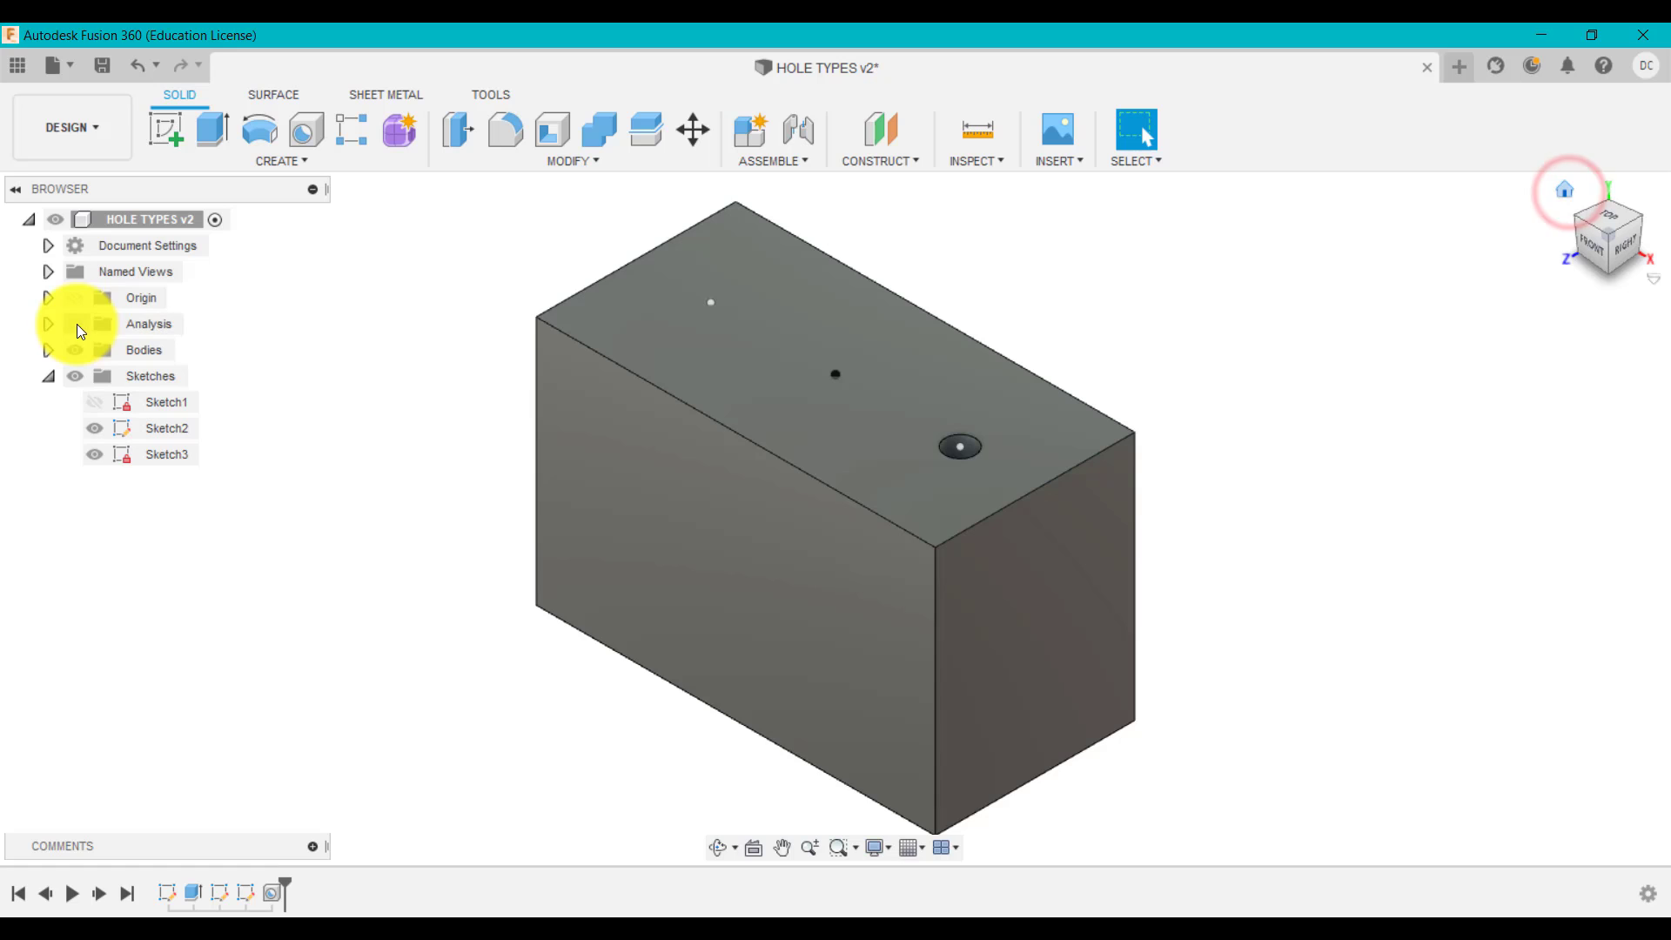
left_click(76, 324)
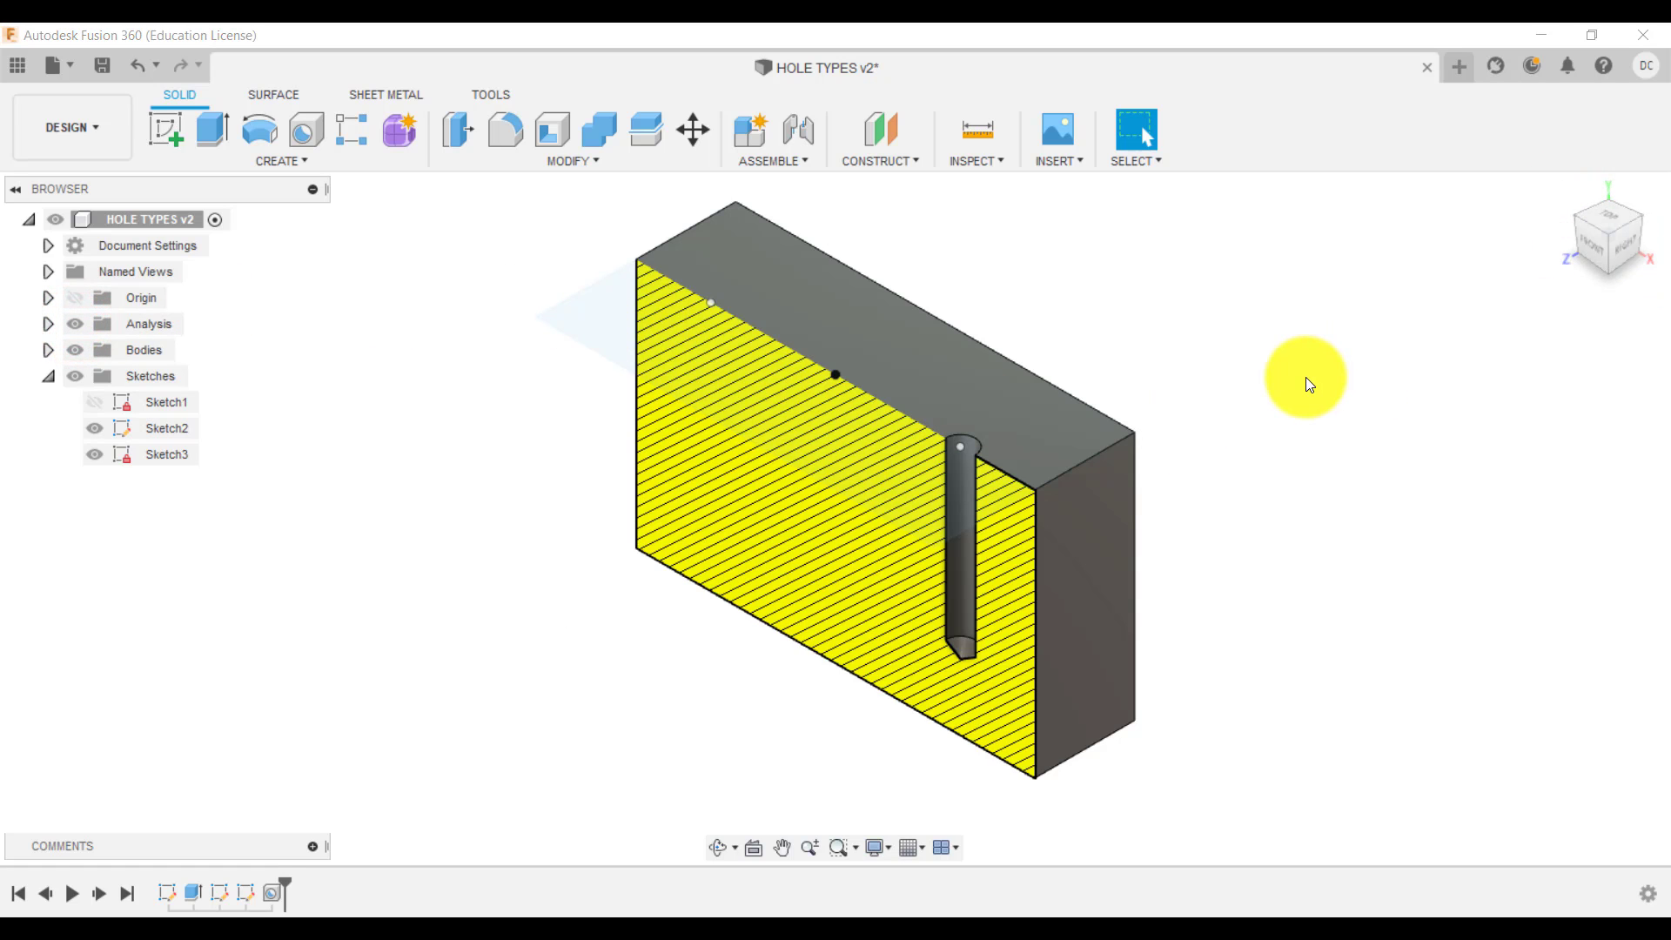
scroll(875, 722, "up", 2)
scroll(1073, 245, "up", 3)
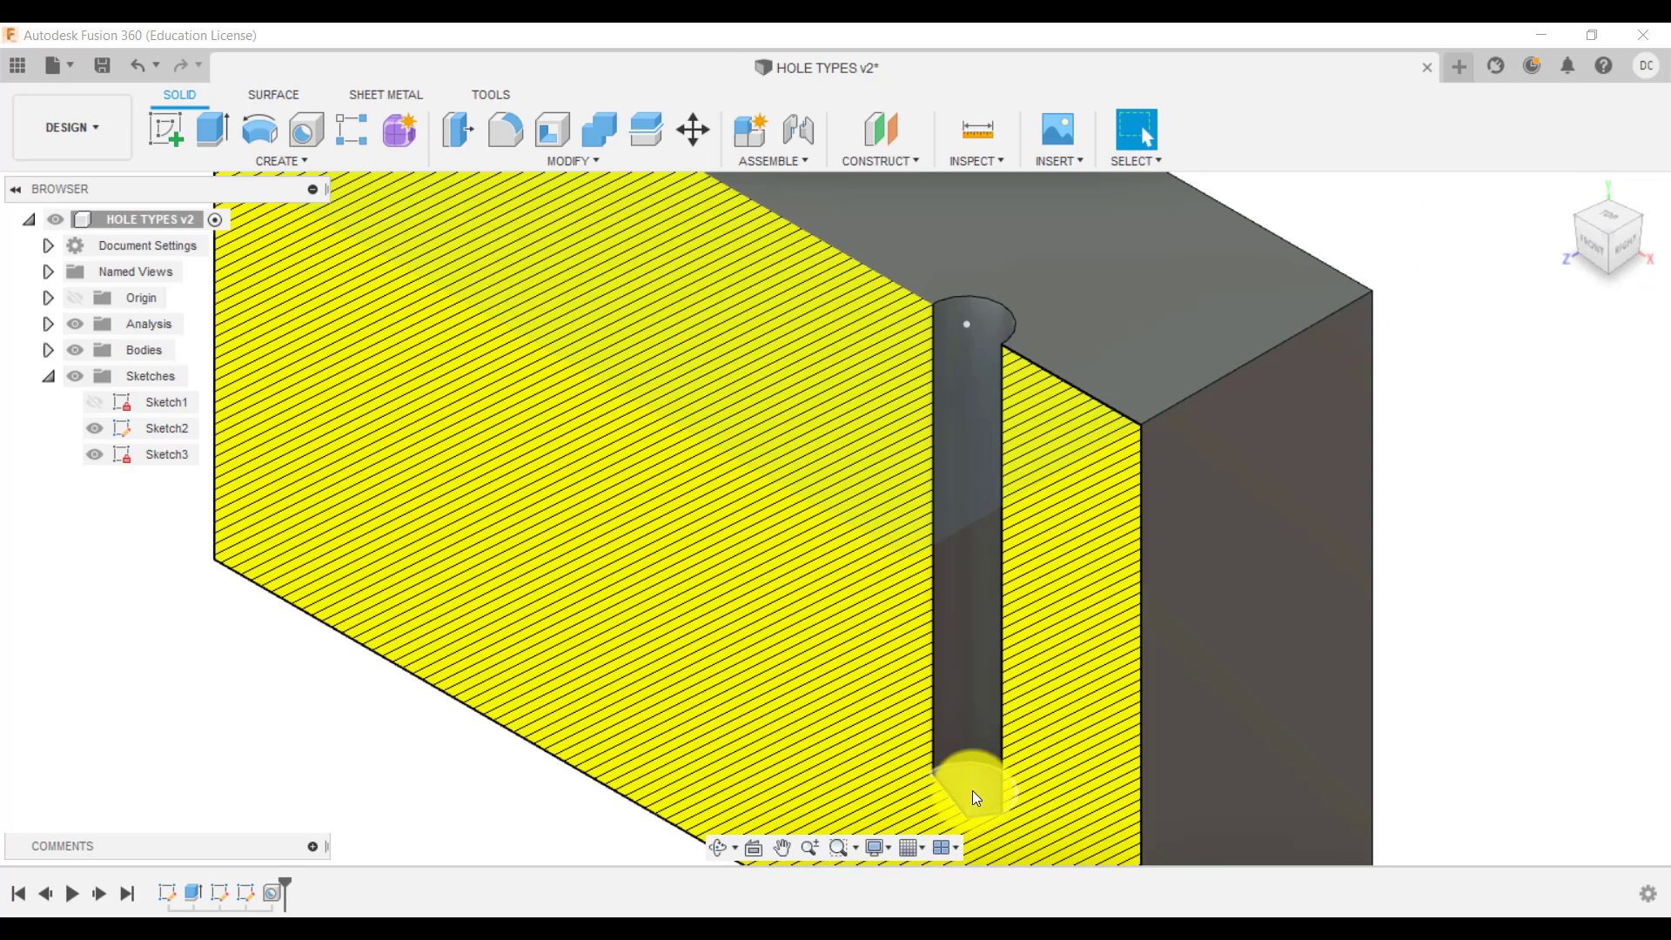
left_click(1595, 243)
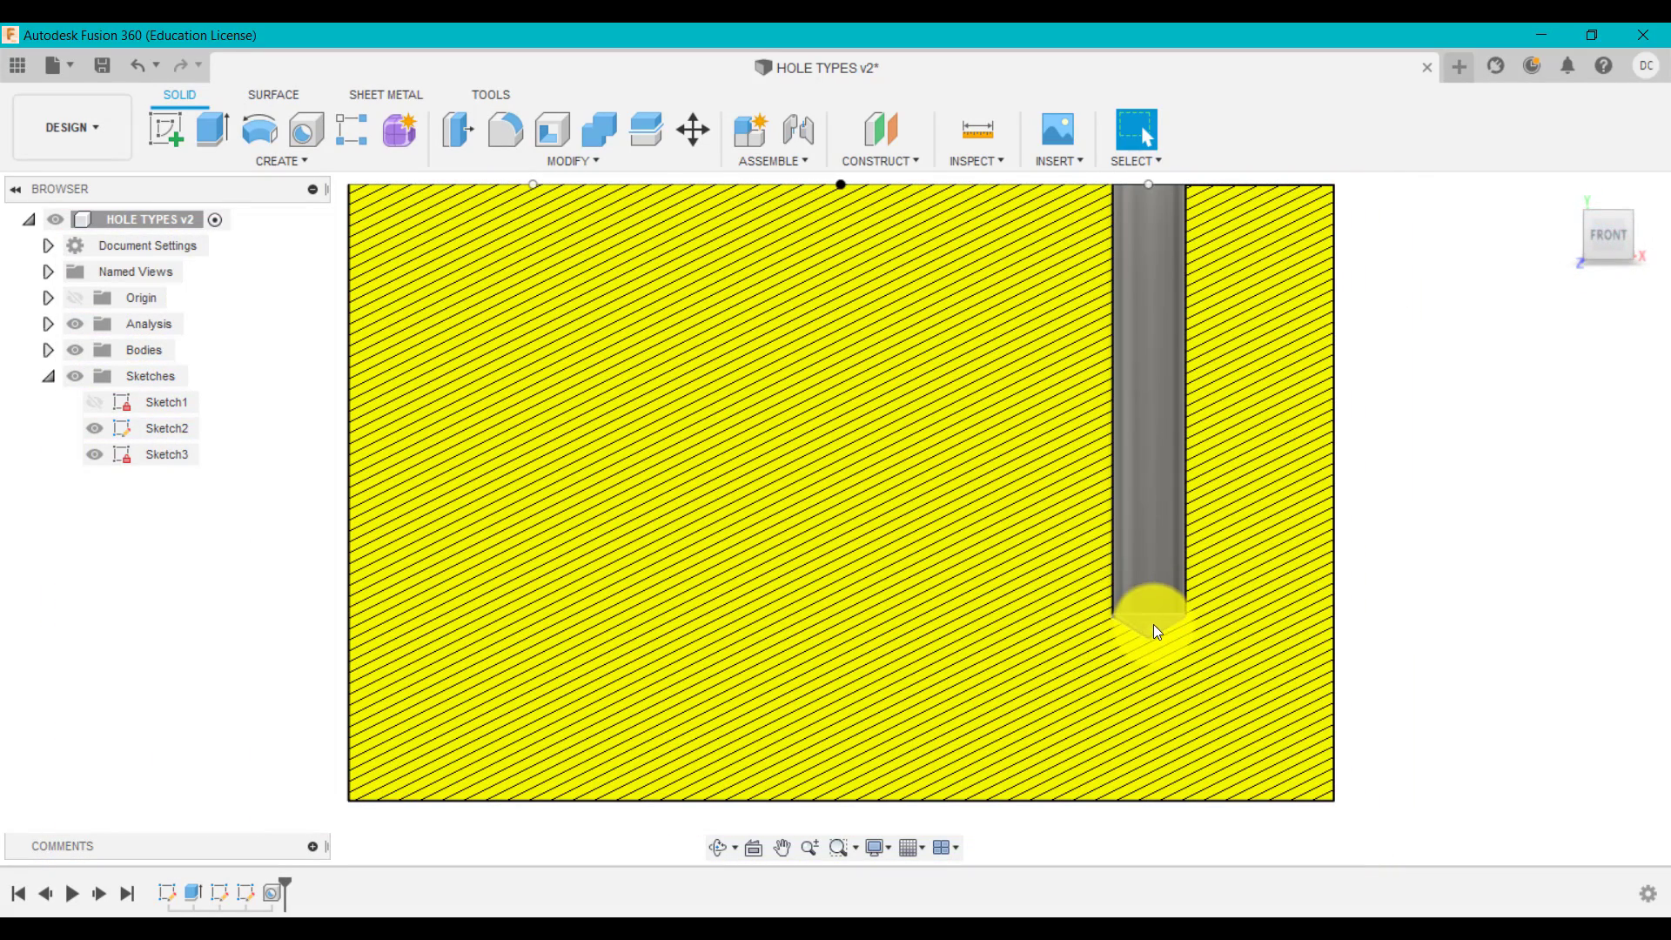
scroll(414, 326, "down", 3)
scroll(725, 216, "up", 1)
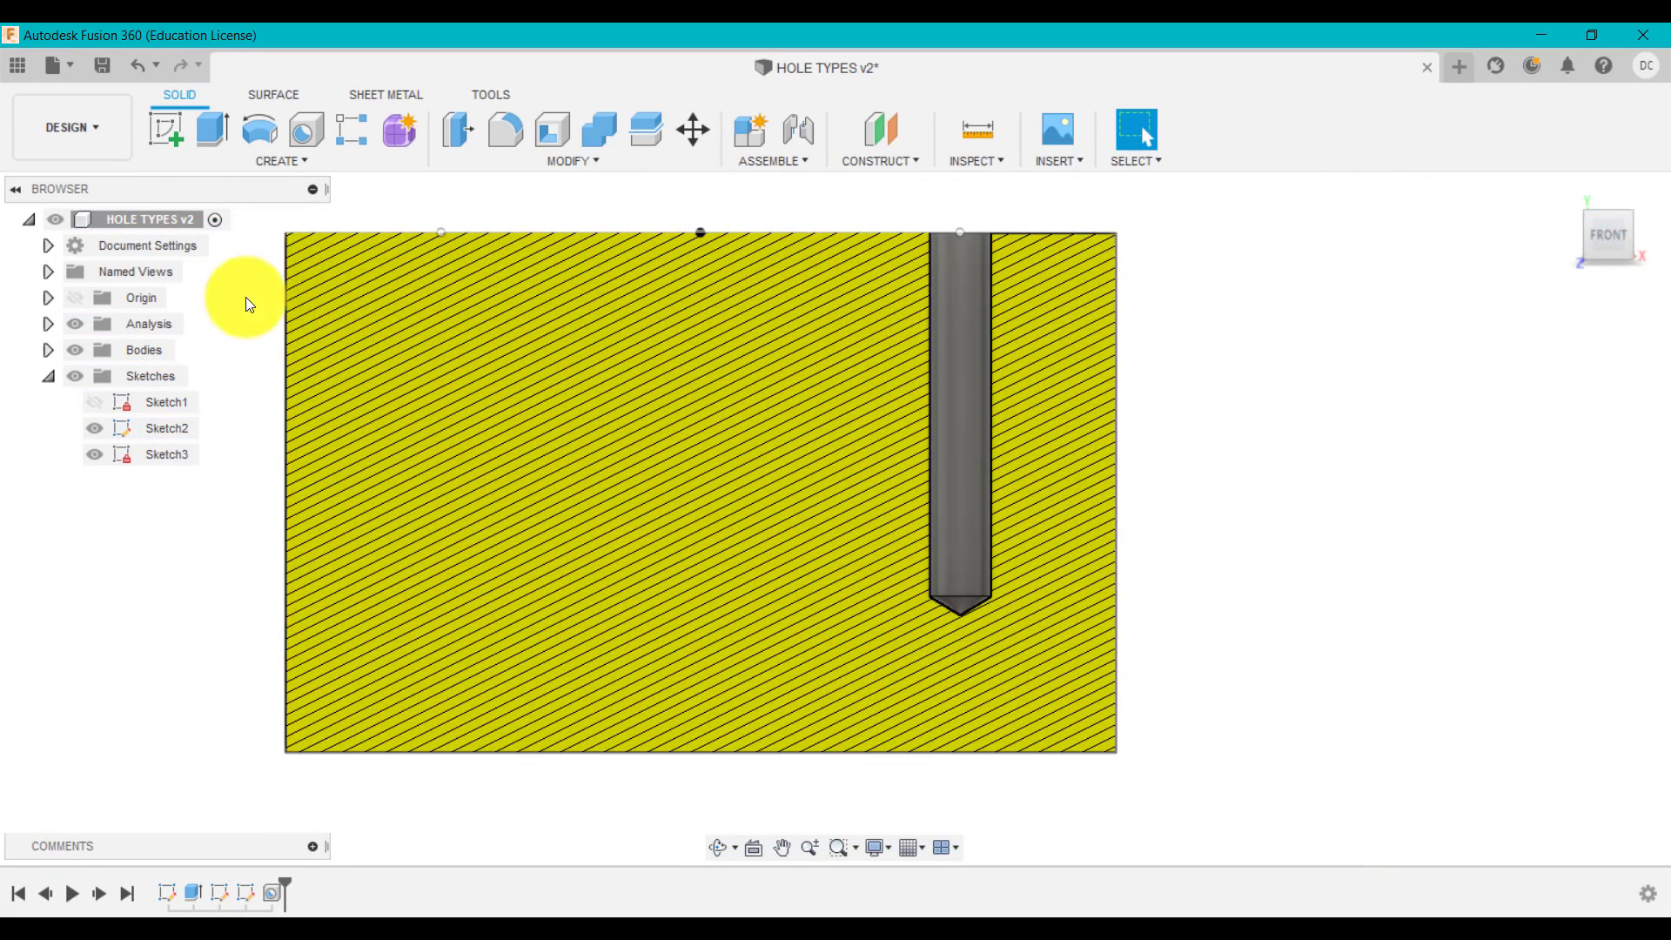
left_click(75, 323)
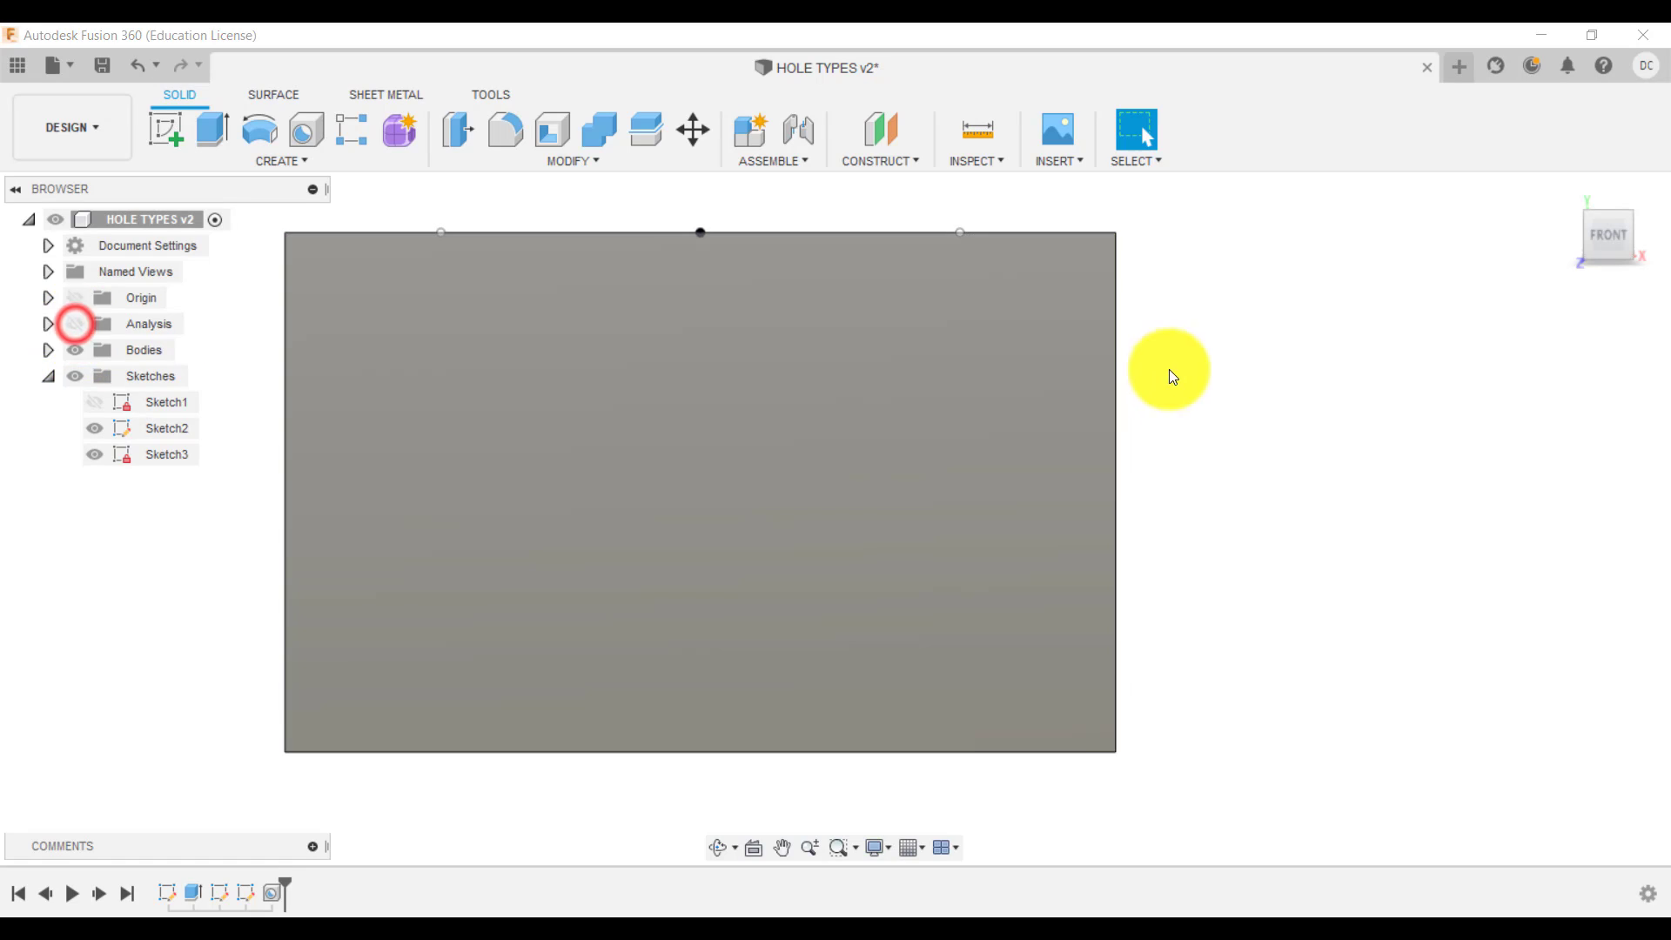
Start a second hole on the block's top face and position it at the central sketch point.
left_click(1555, 184)
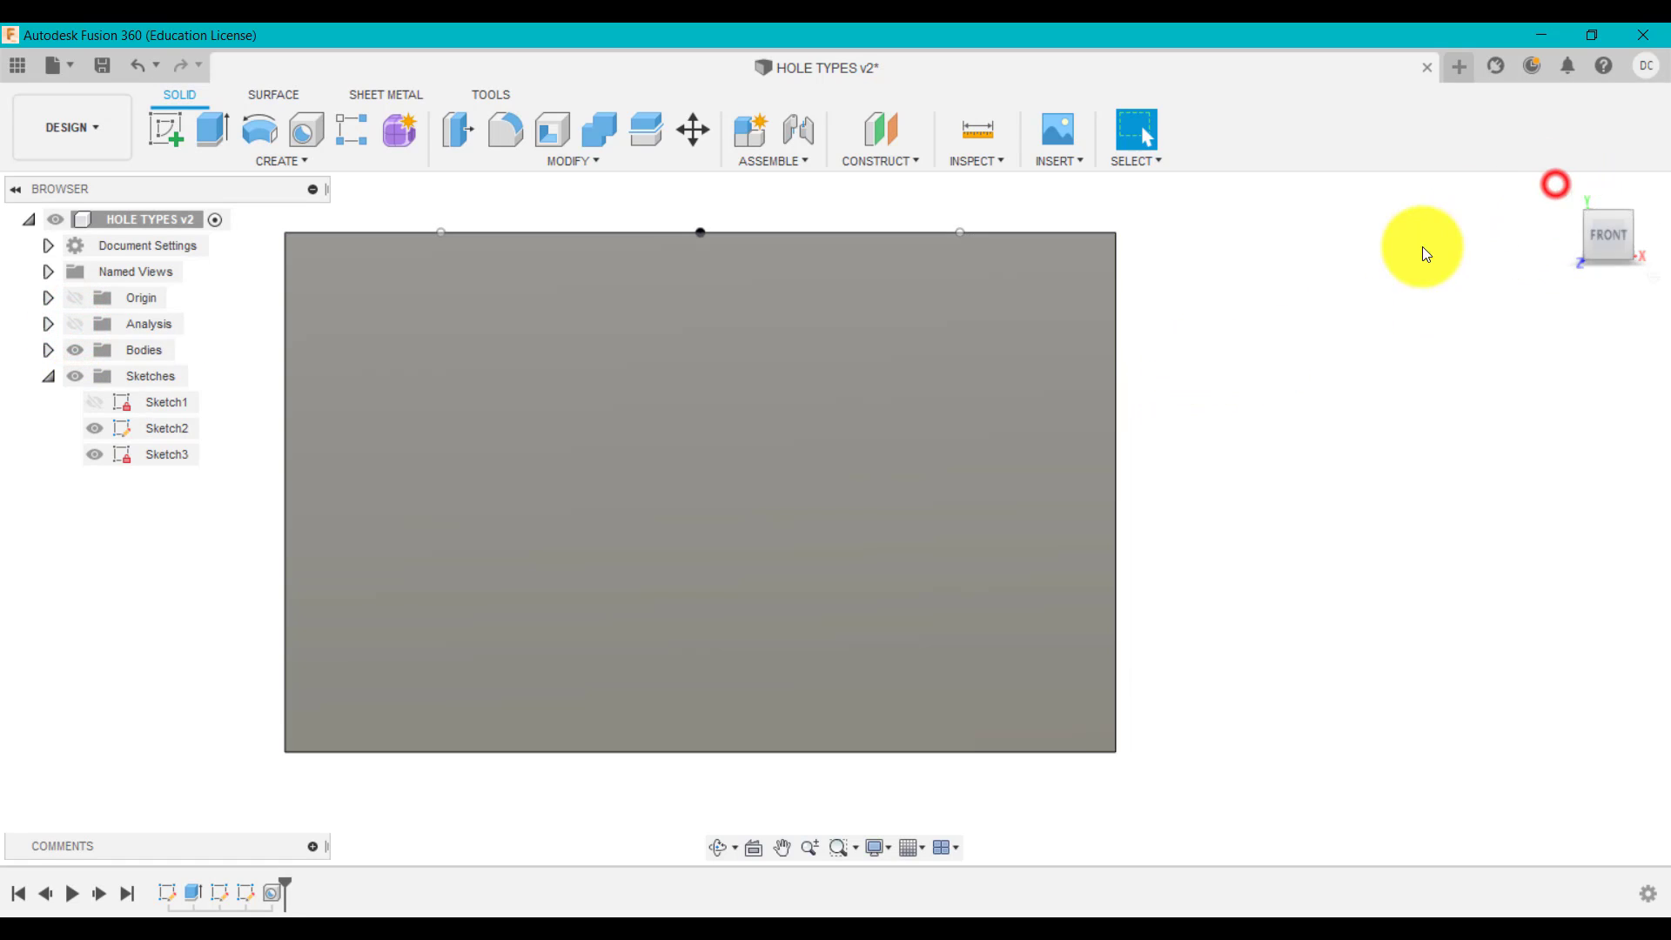
left_click(1562, 188)
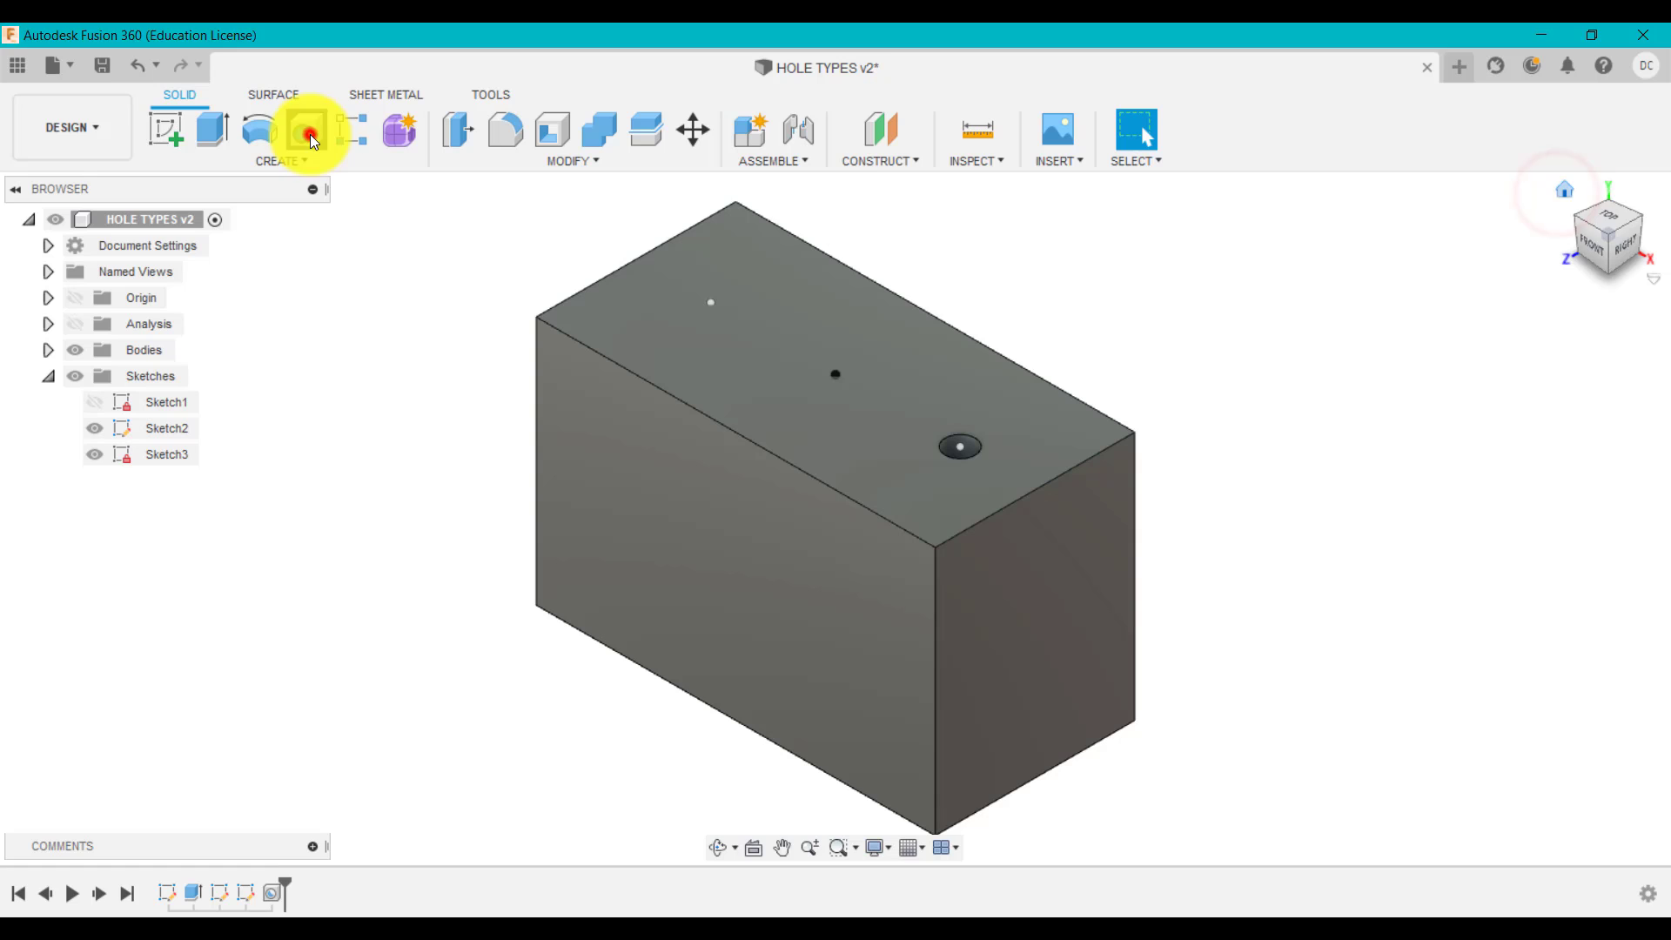
left_click(308, 135)
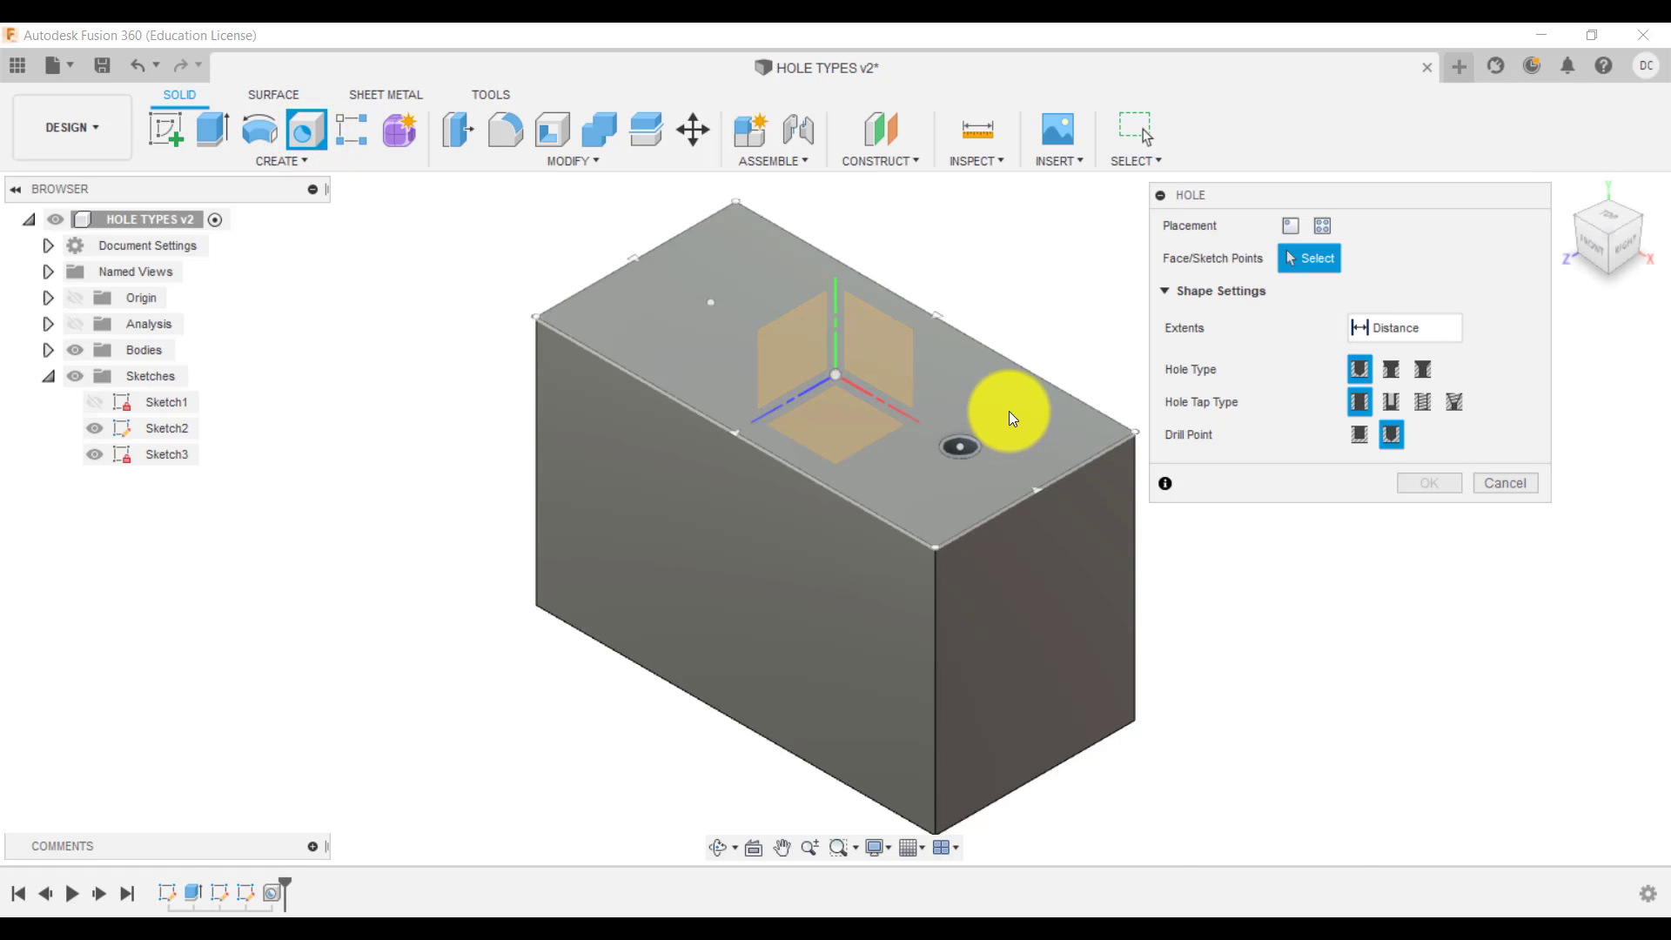
left_click(1010, 411)
left_click(839, 378)
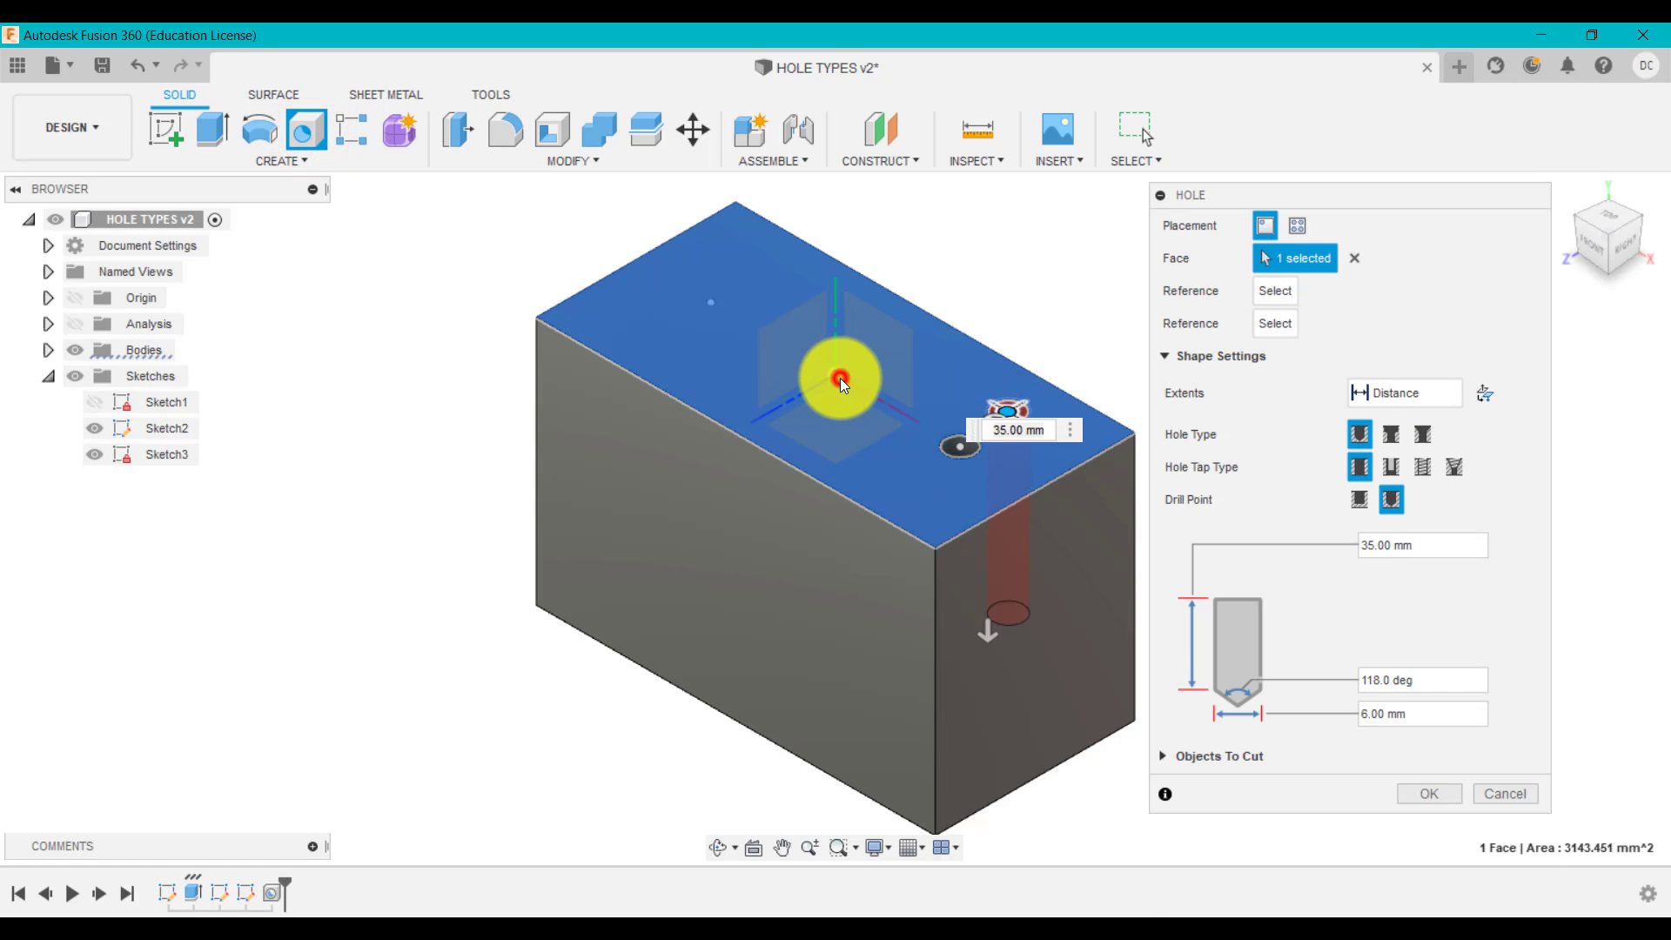
Change the central hole's type to counterbore and examine its upper end in the front view.
left_click(1592, 240)
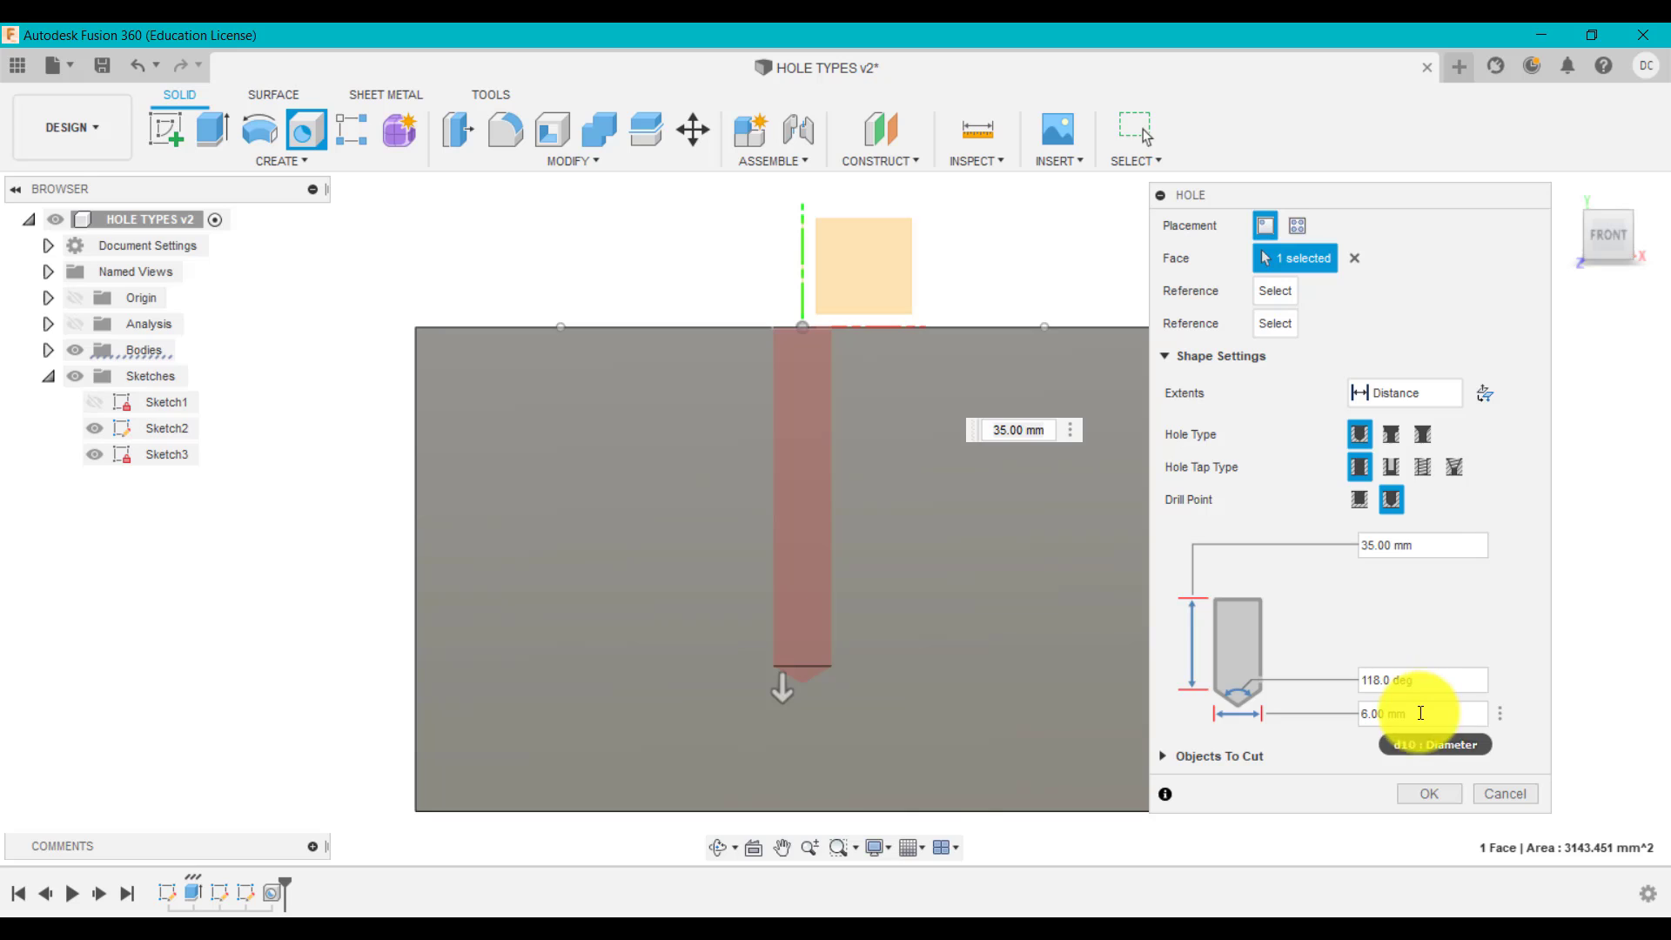
left_click(1386, 437)
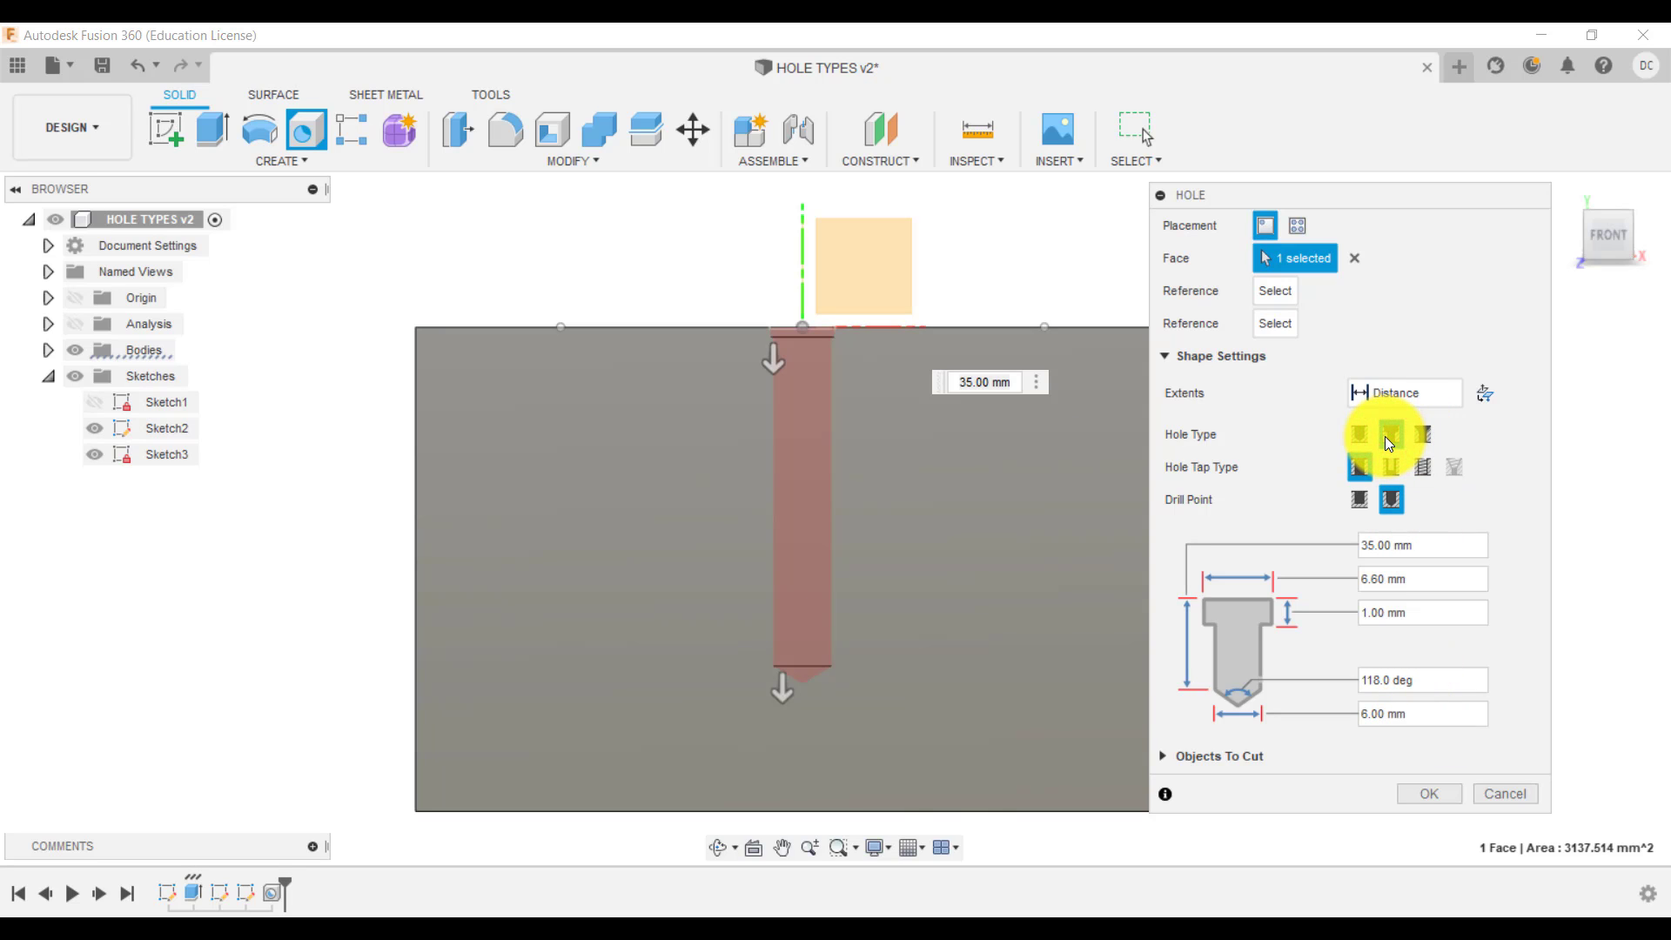
scroll(801, 287, "up", 2)
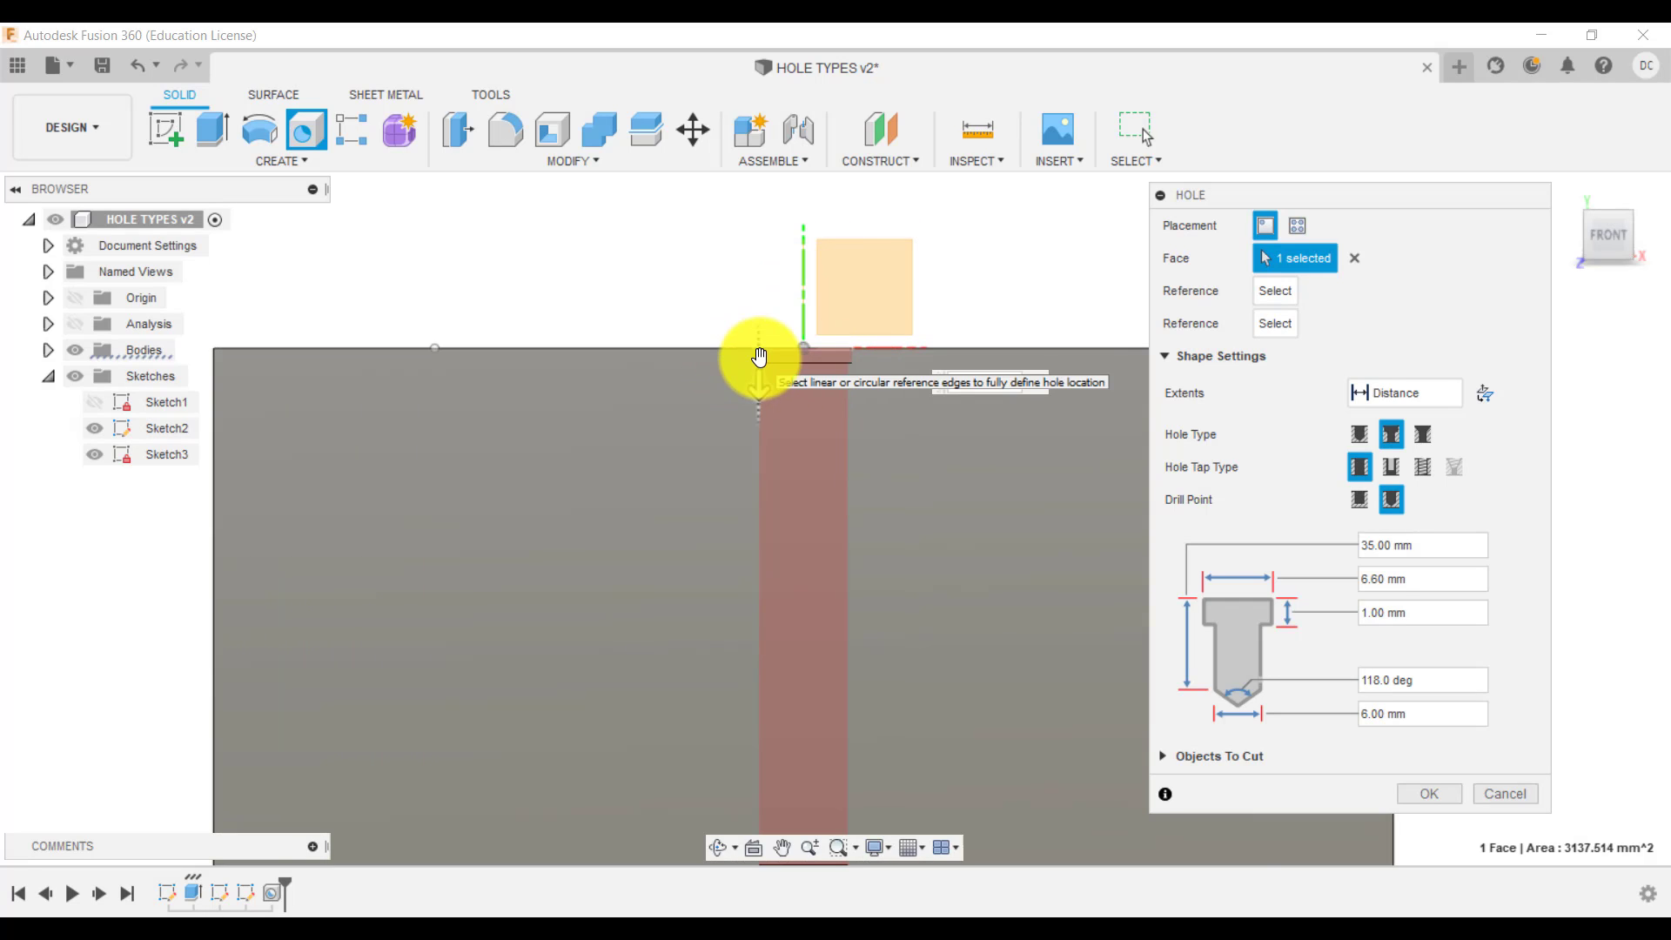
scroll(831, 354, "up", 3)
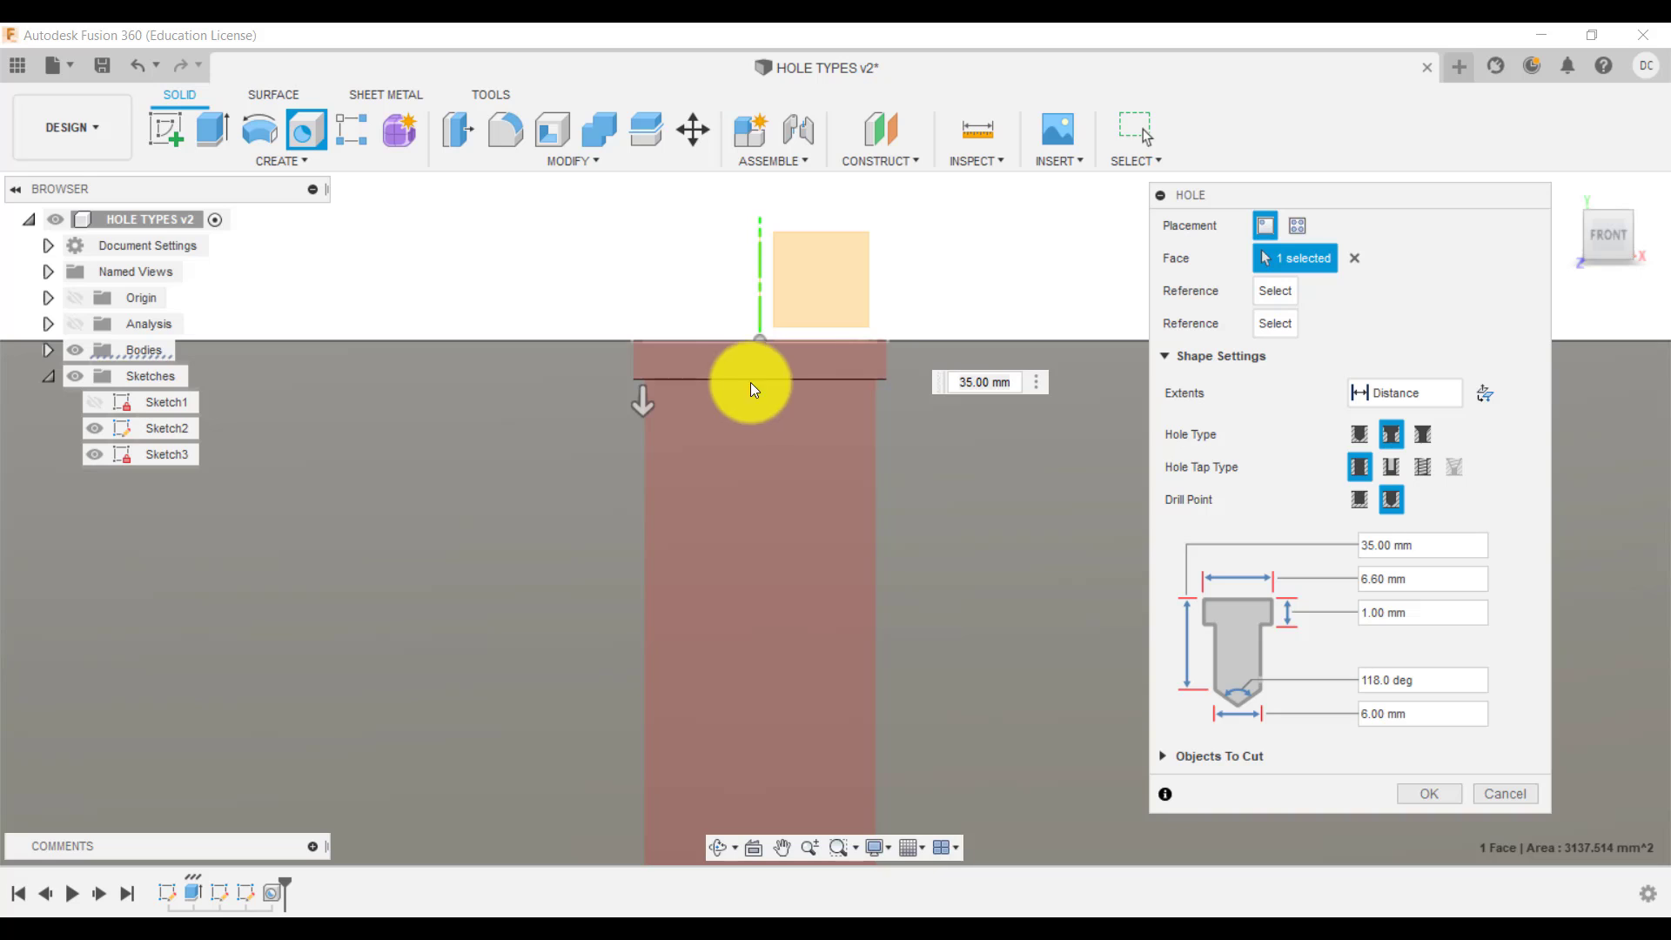
Try a counterbore diameter of 12 mm for the central hole, and settle on 10 mm.
left_click(1433, 581)
left_click_drag(1434, 575, 1362, 579)
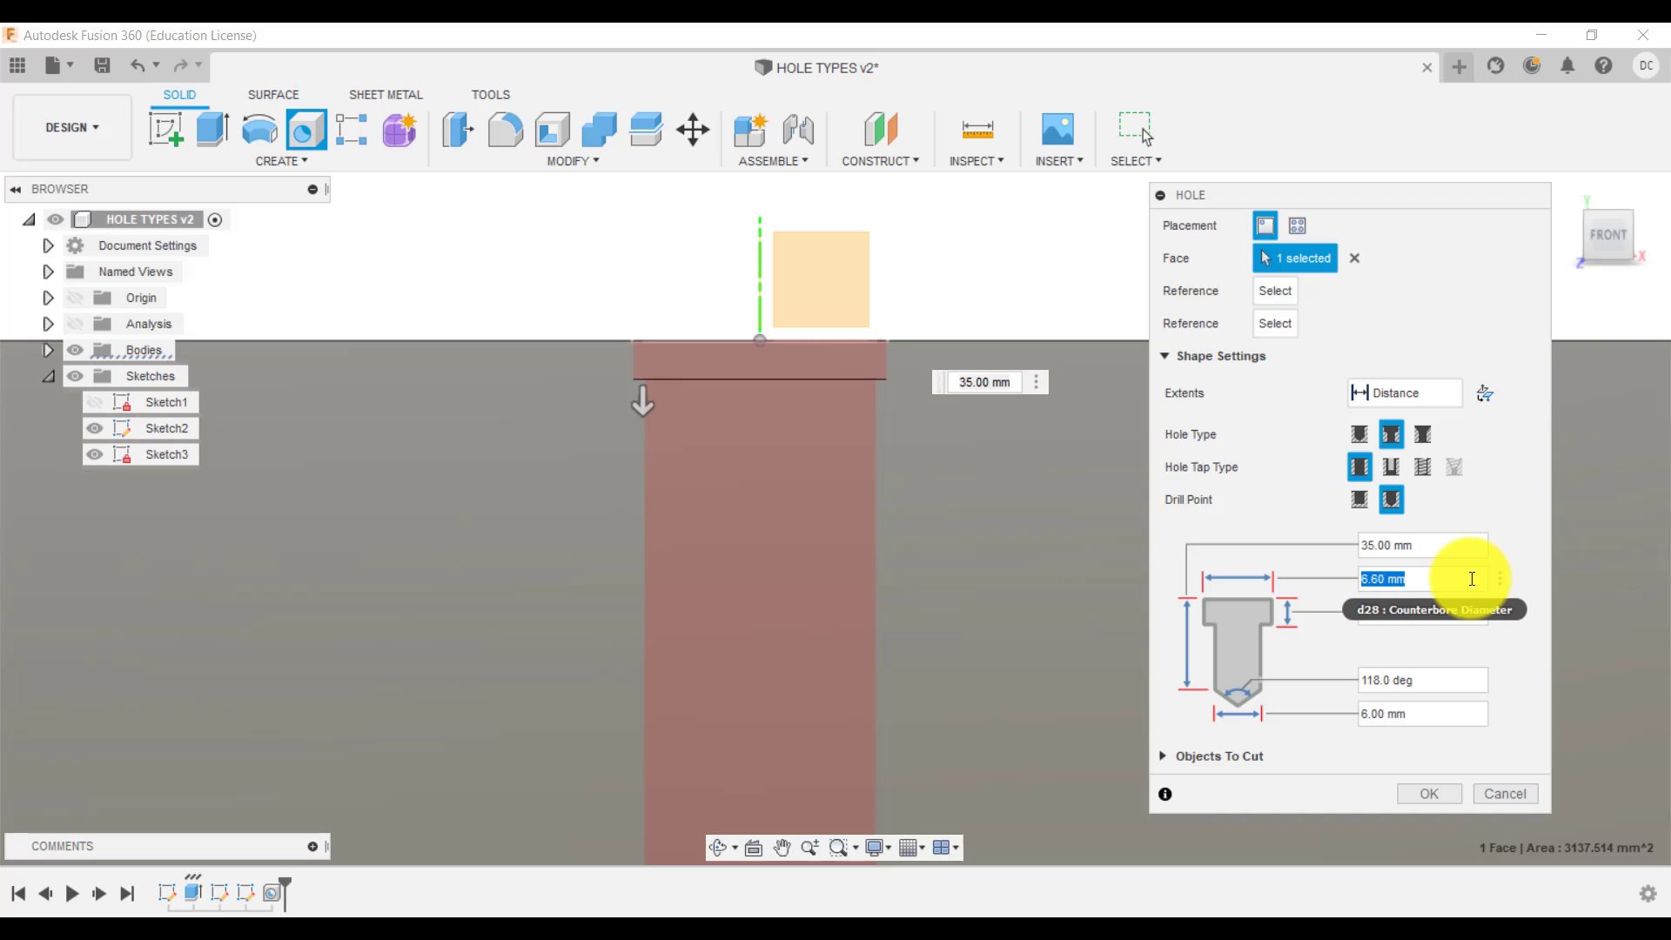
type("12")
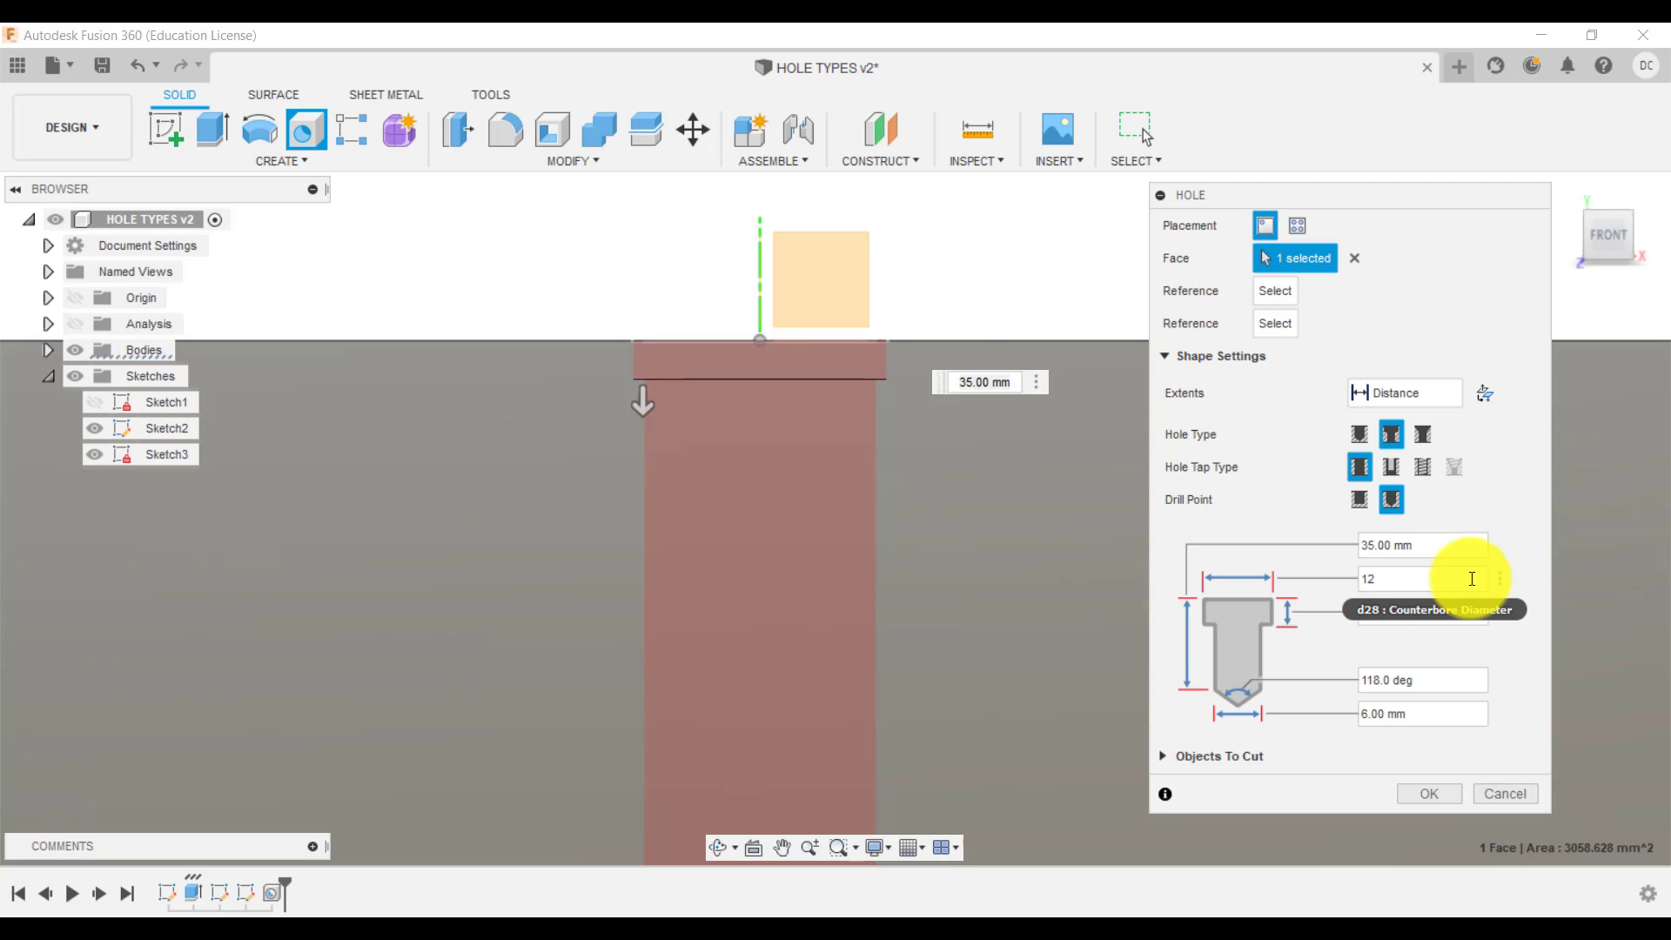
left_click(1434, 581)
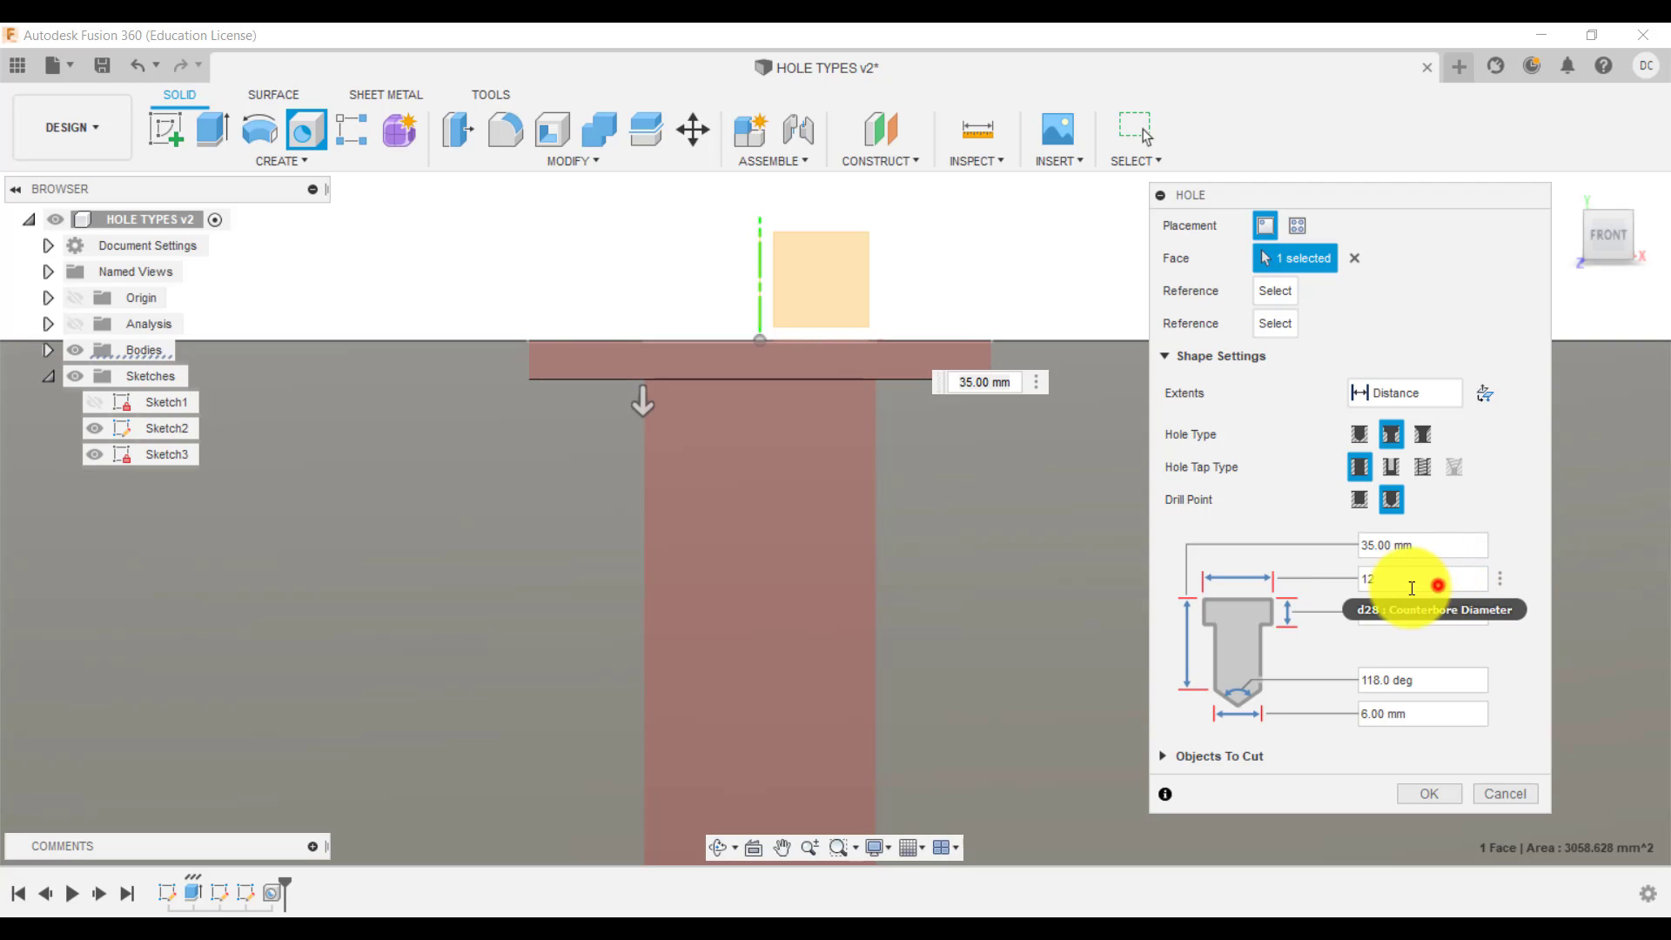
type("10")
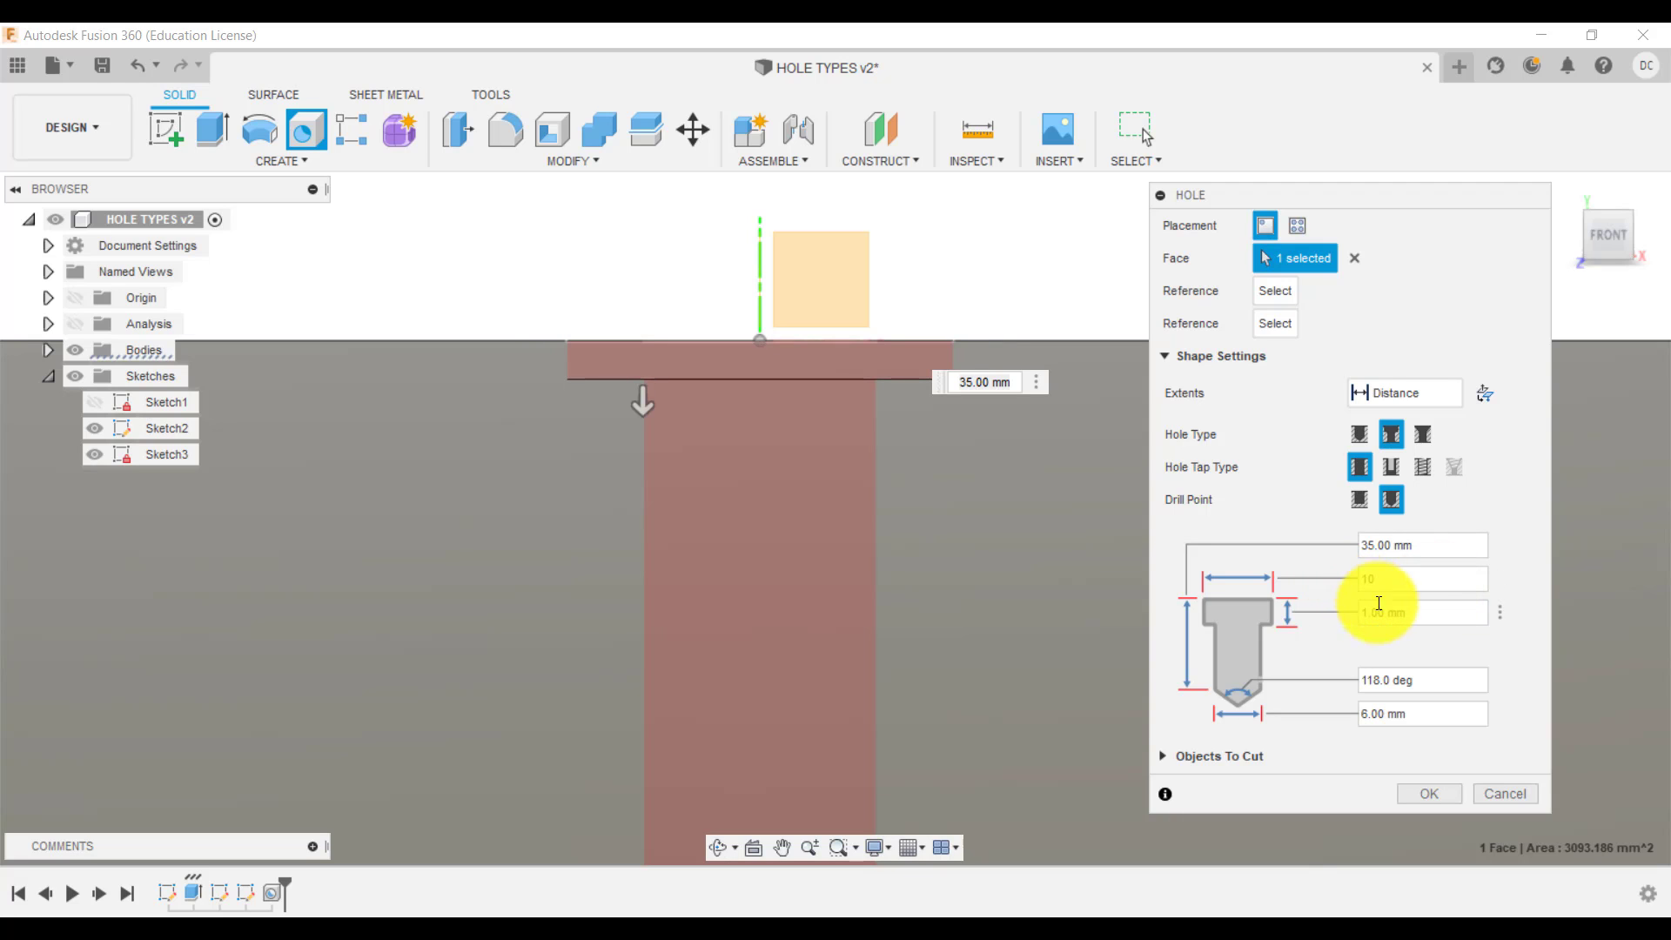
Try a counterbore depth of 5 mm for the central hole, and settle on 3 mm.
left_click(1411, 609)
left_click_drag(1471, 611, 1353, 611)
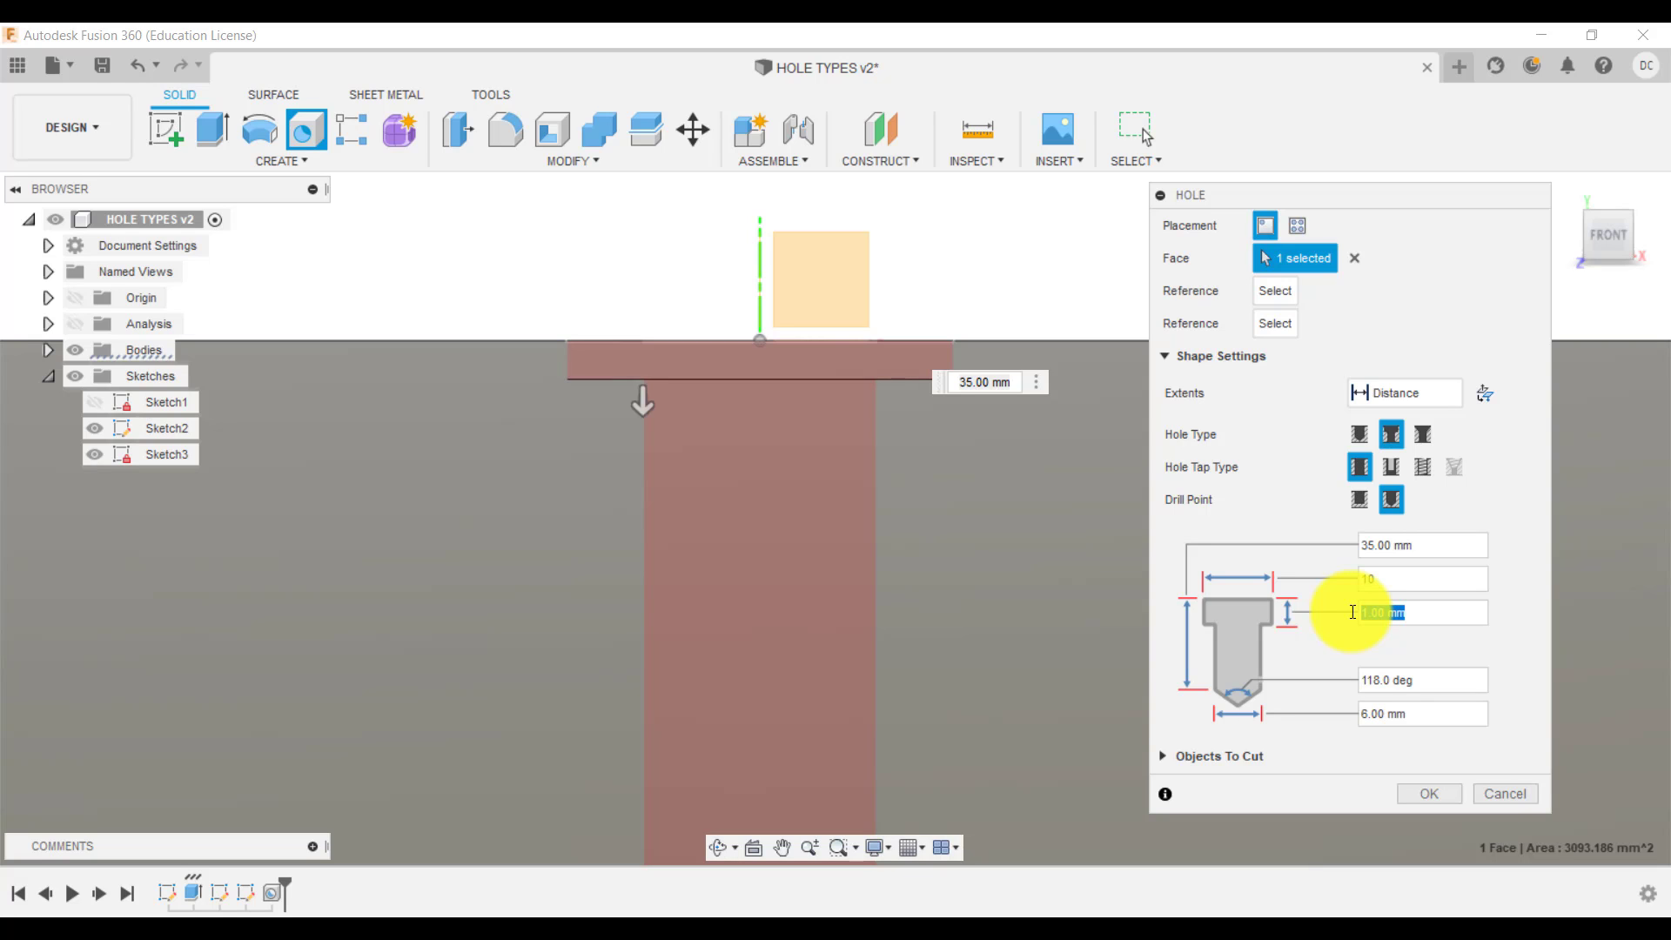
type("5")
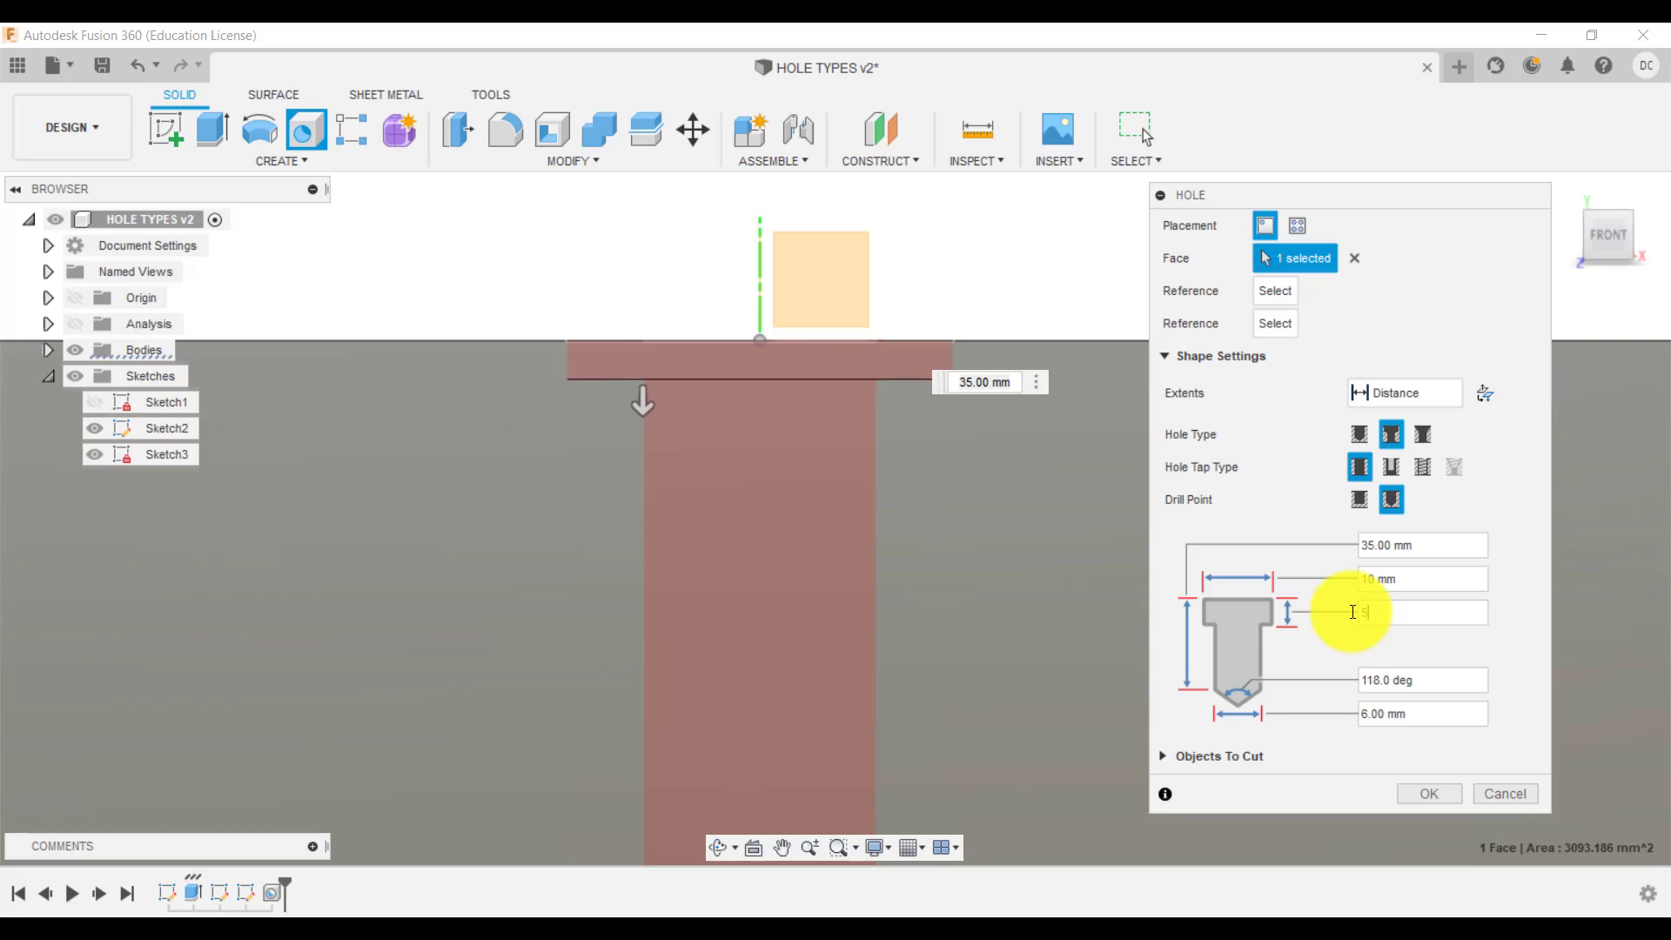
left_click(1354, 612)
type("3")
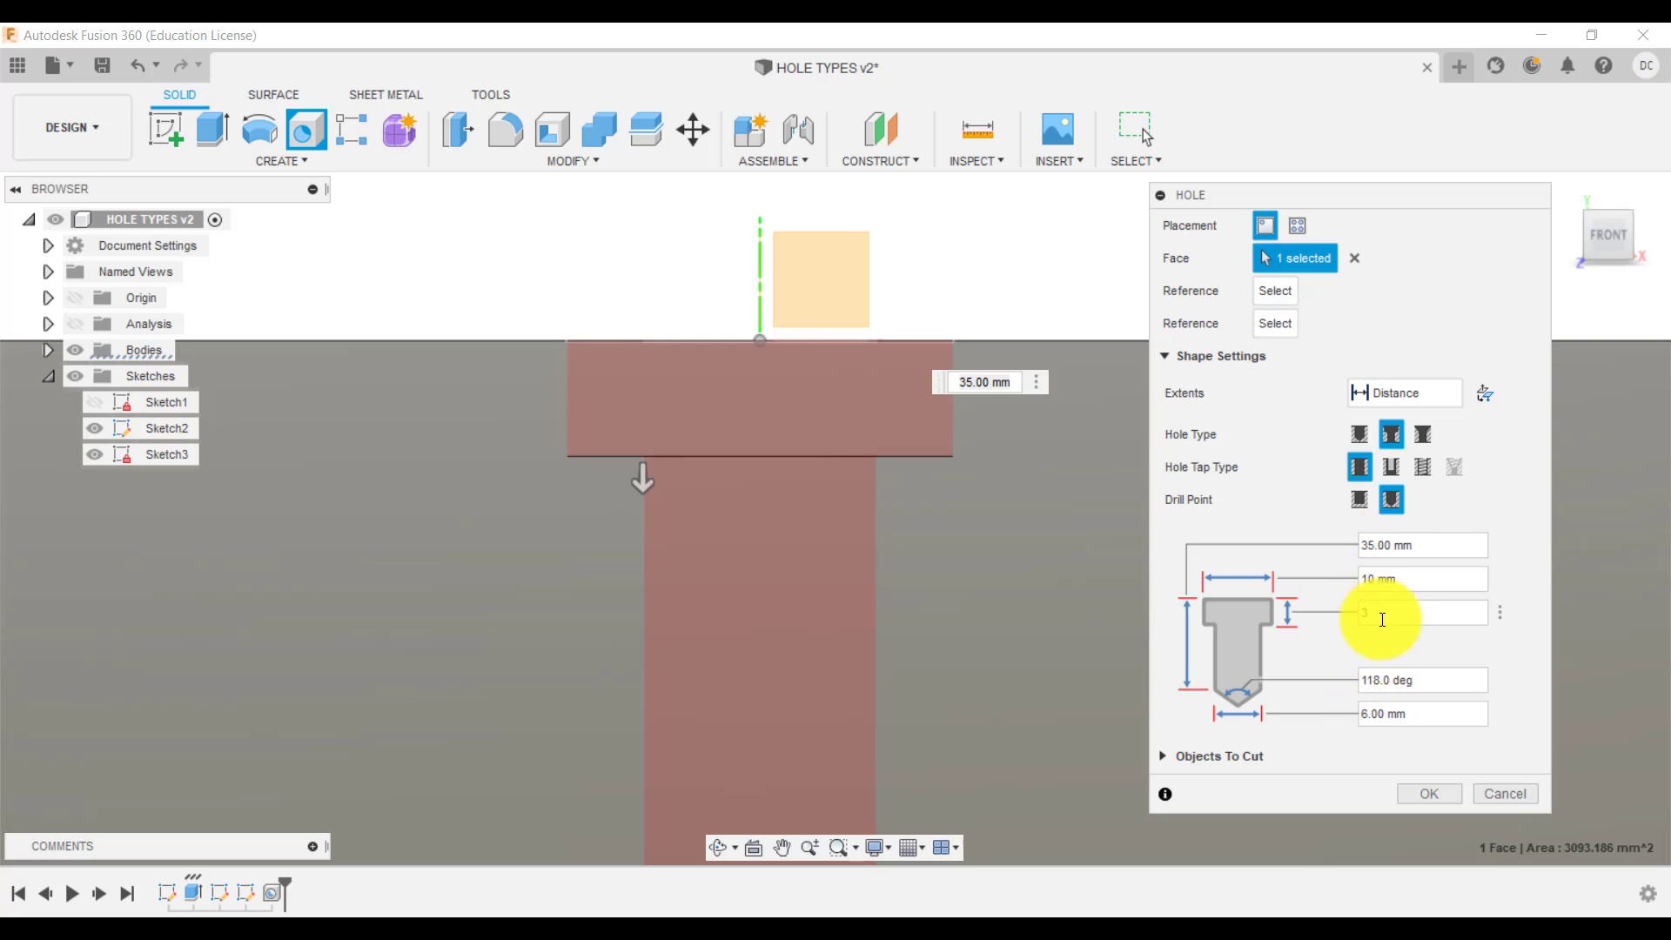
Check the counterbore hole's full length, finish the hole and show the section analysis.
scroll(994, 527, "down", 5)
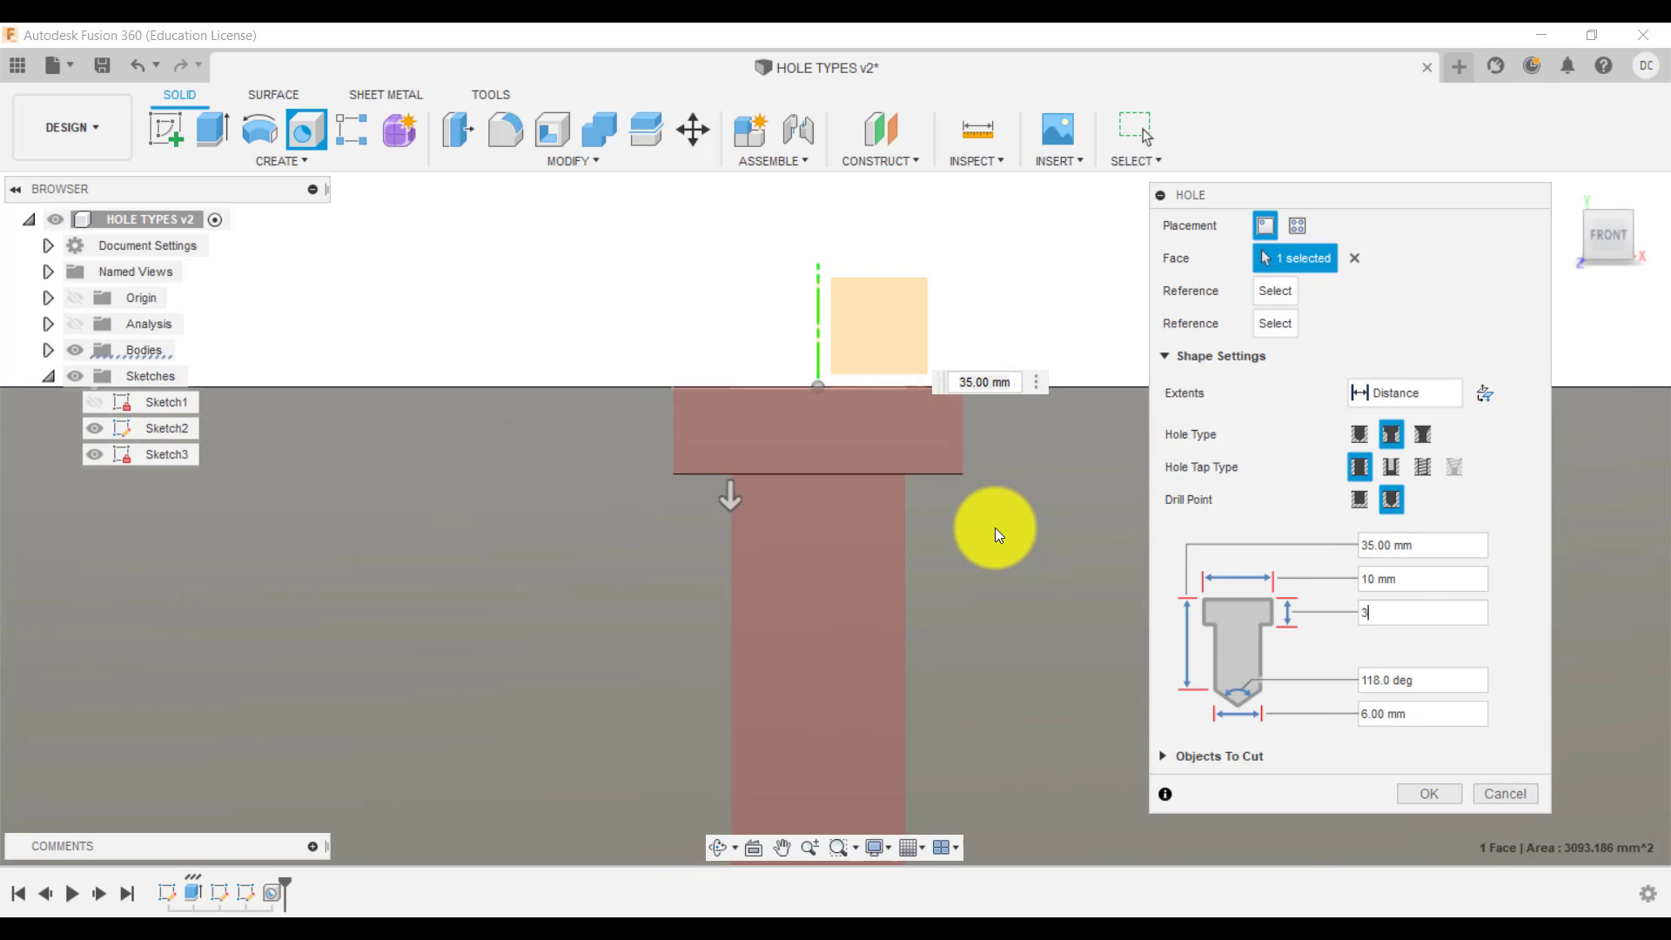
scroll(1002, 561, "up", 5)
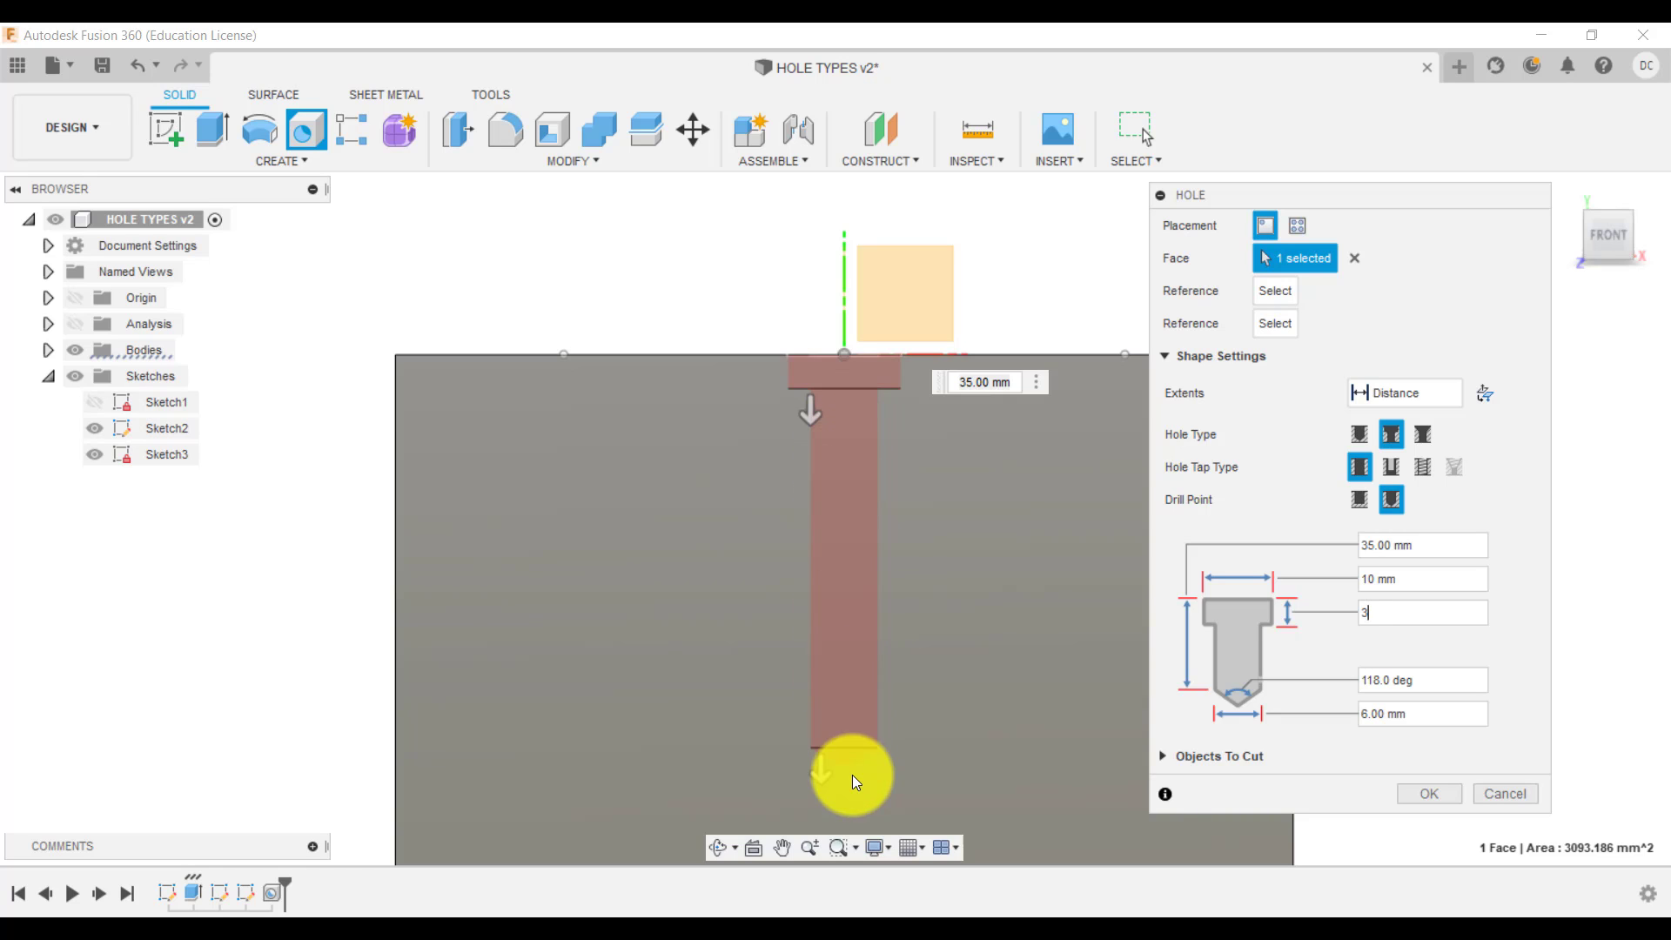
left_click(1450, 797)
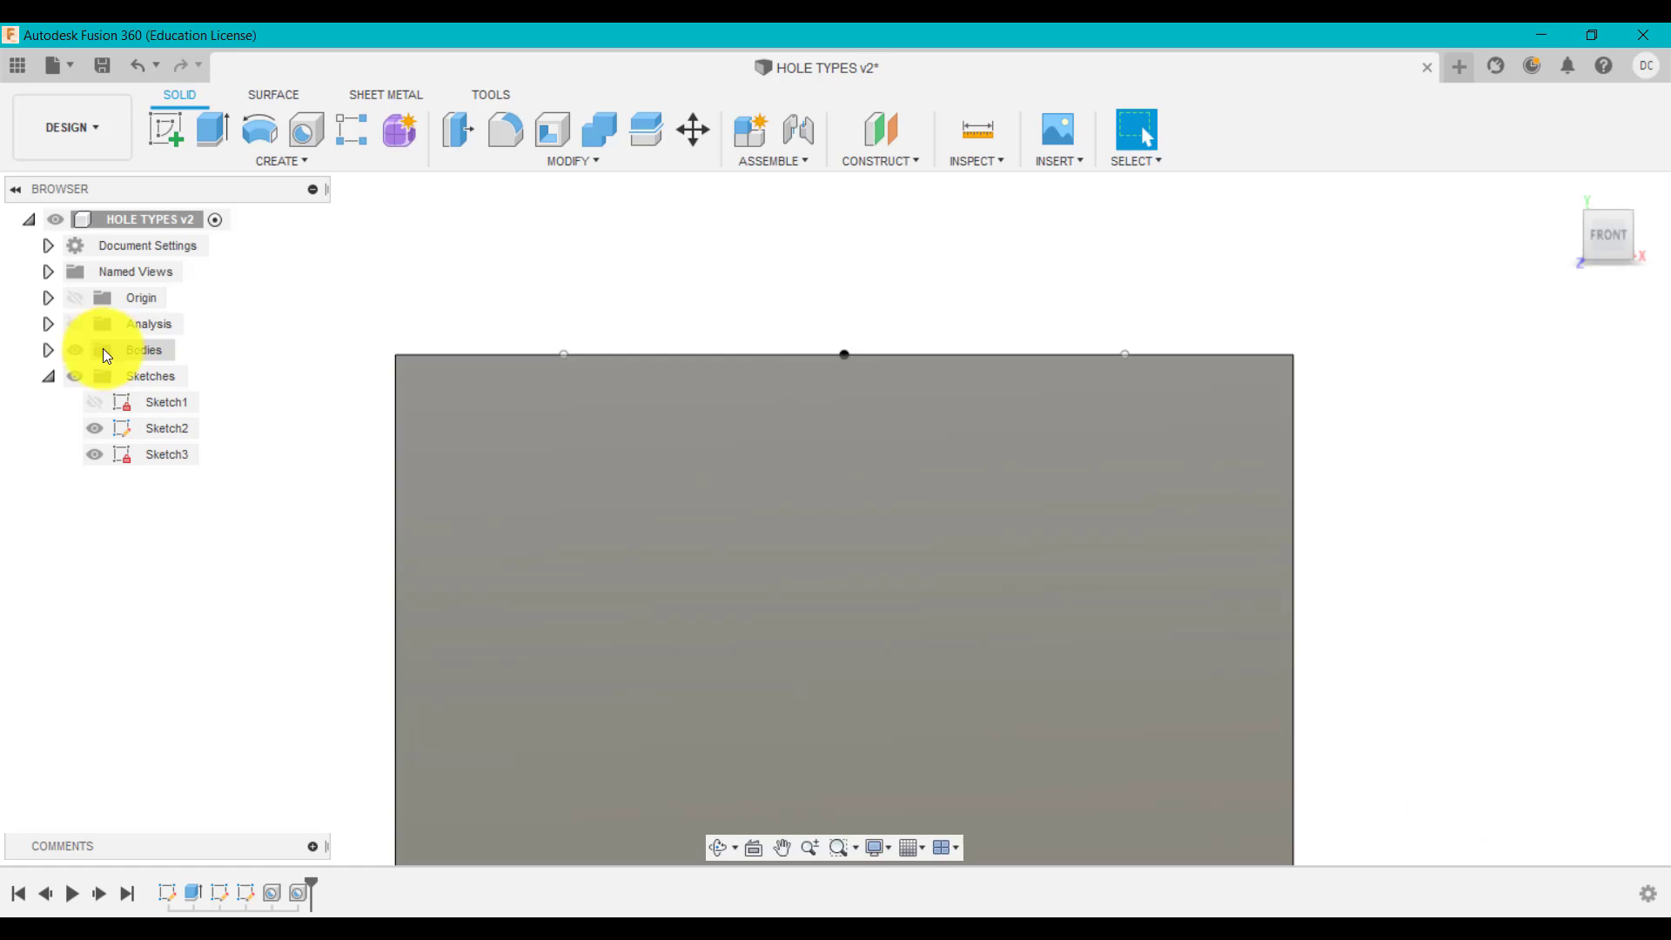
left_click(84, 326)
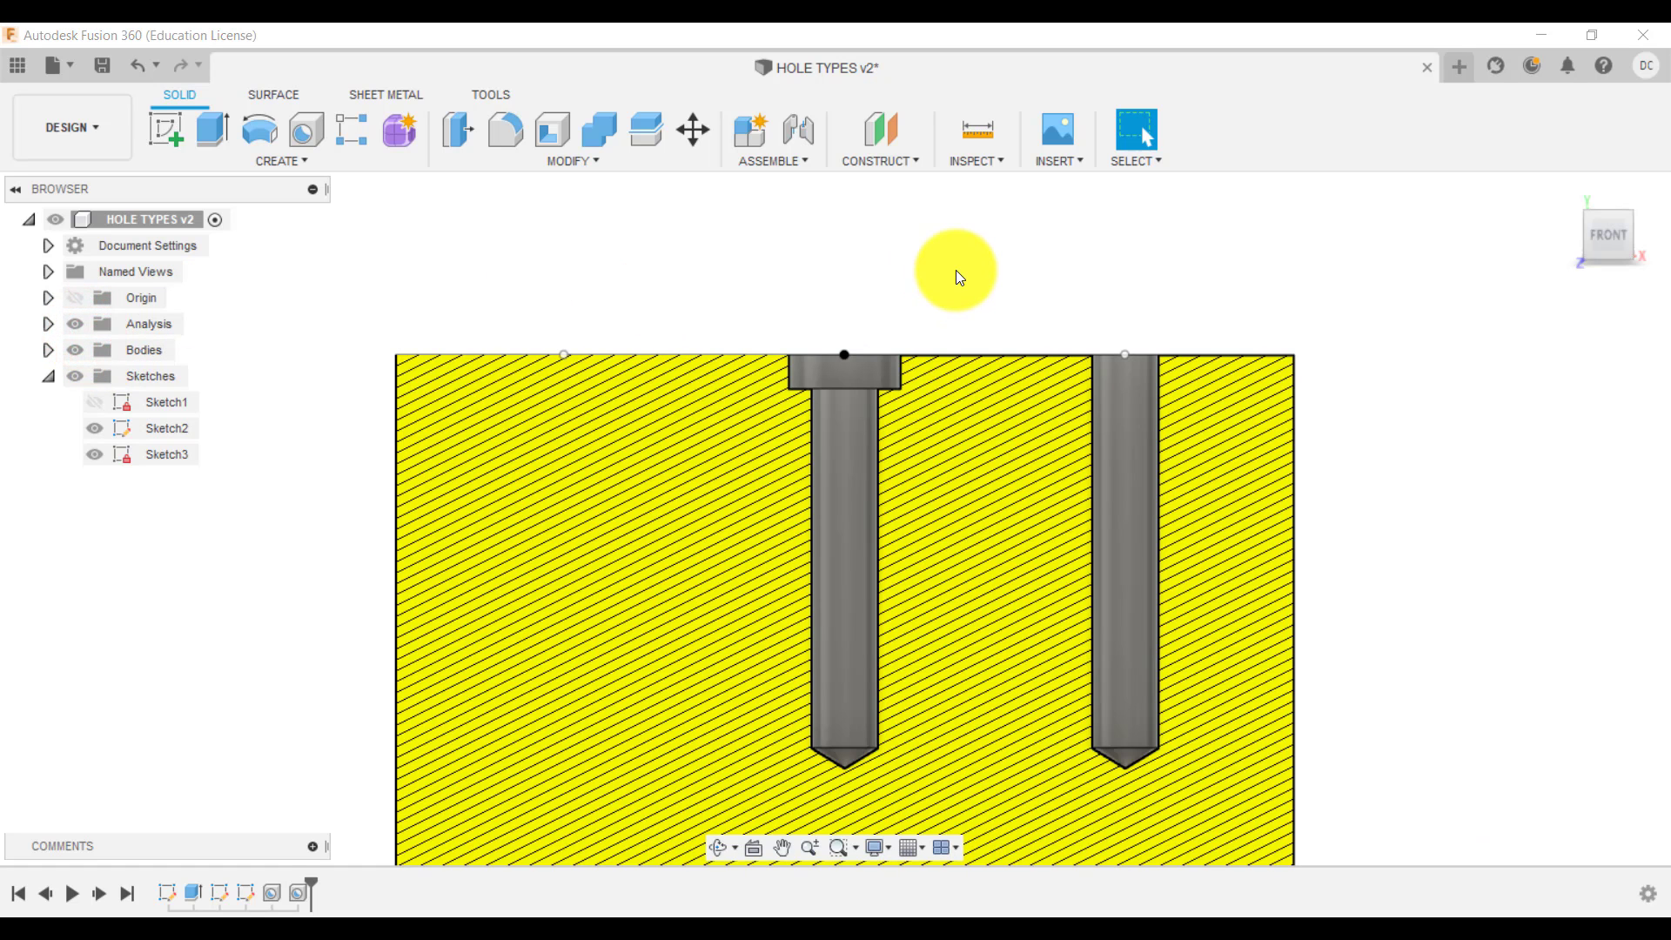
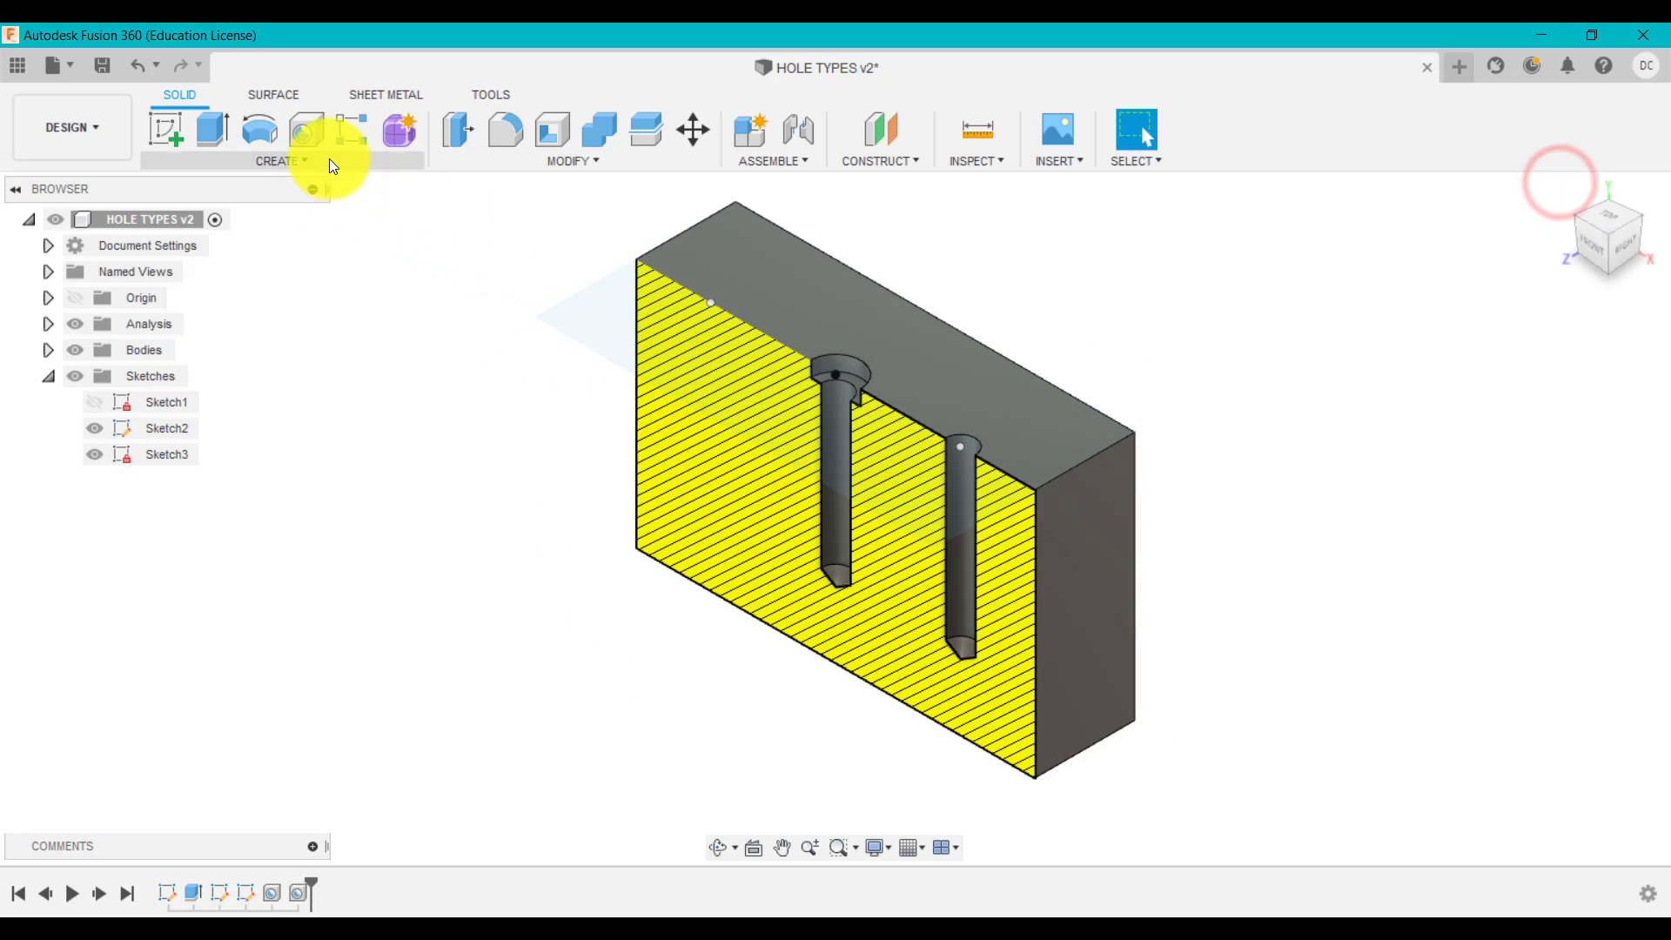
Start a third hole on the block's top face and position it at the free sketch point beside the counterbore hole.
left_click(305, 129)
left_click(753, 275)
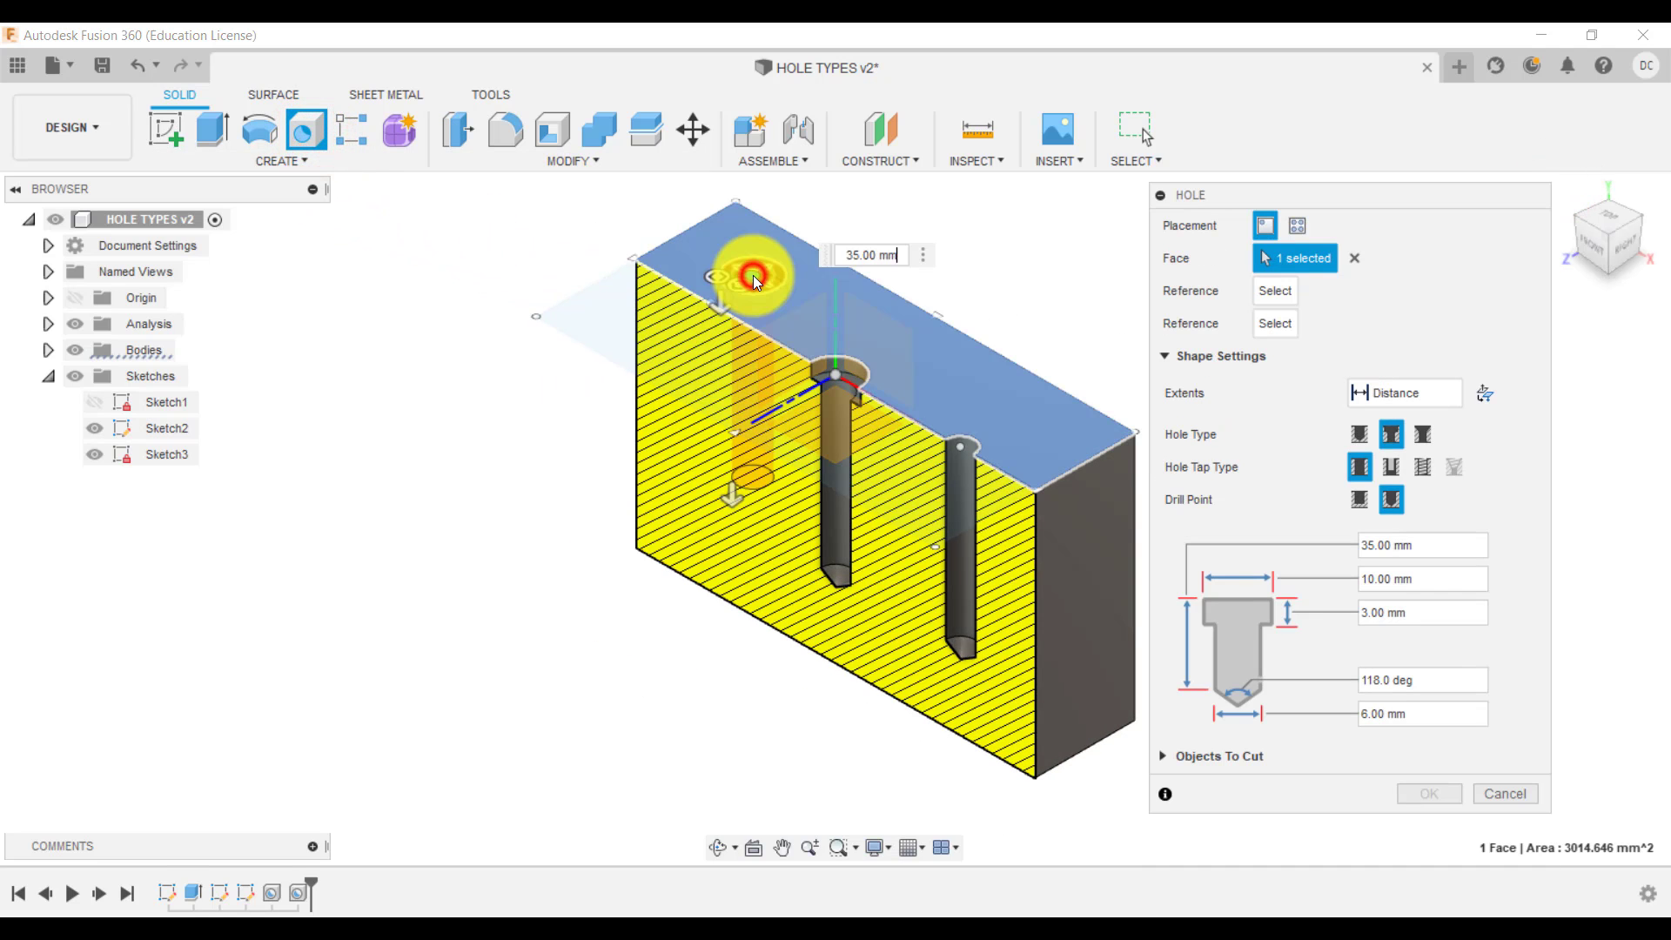
scroll(732, 315, "up", 3)
scroll(727, 309, "up", 2)
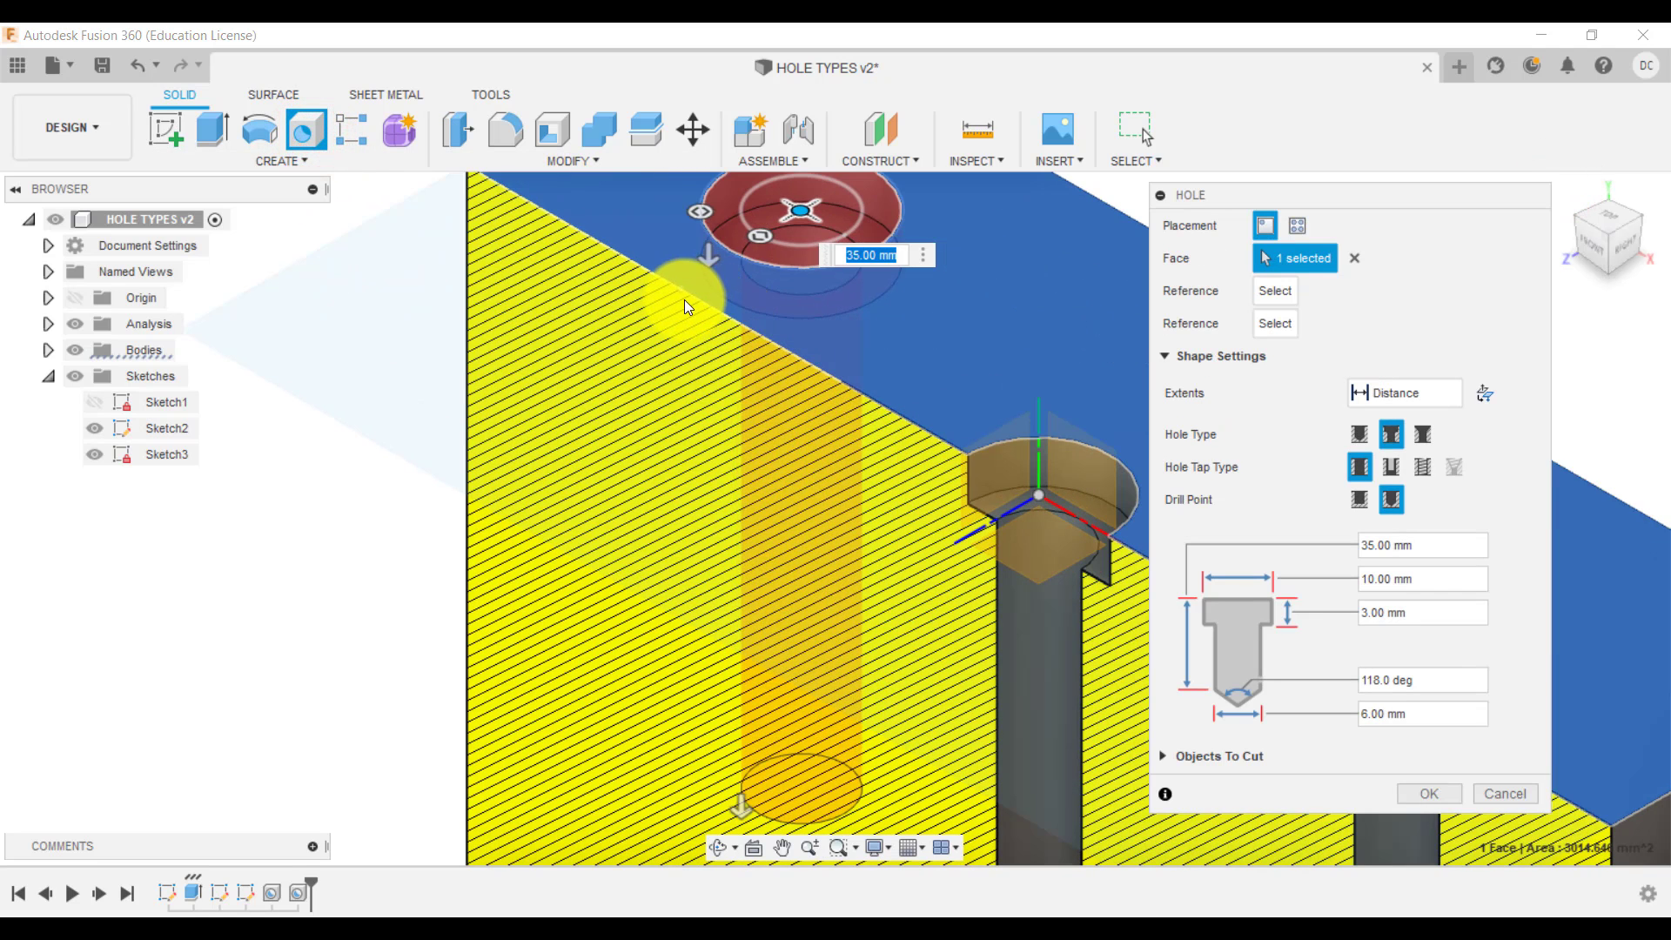
left_click(684, 288)
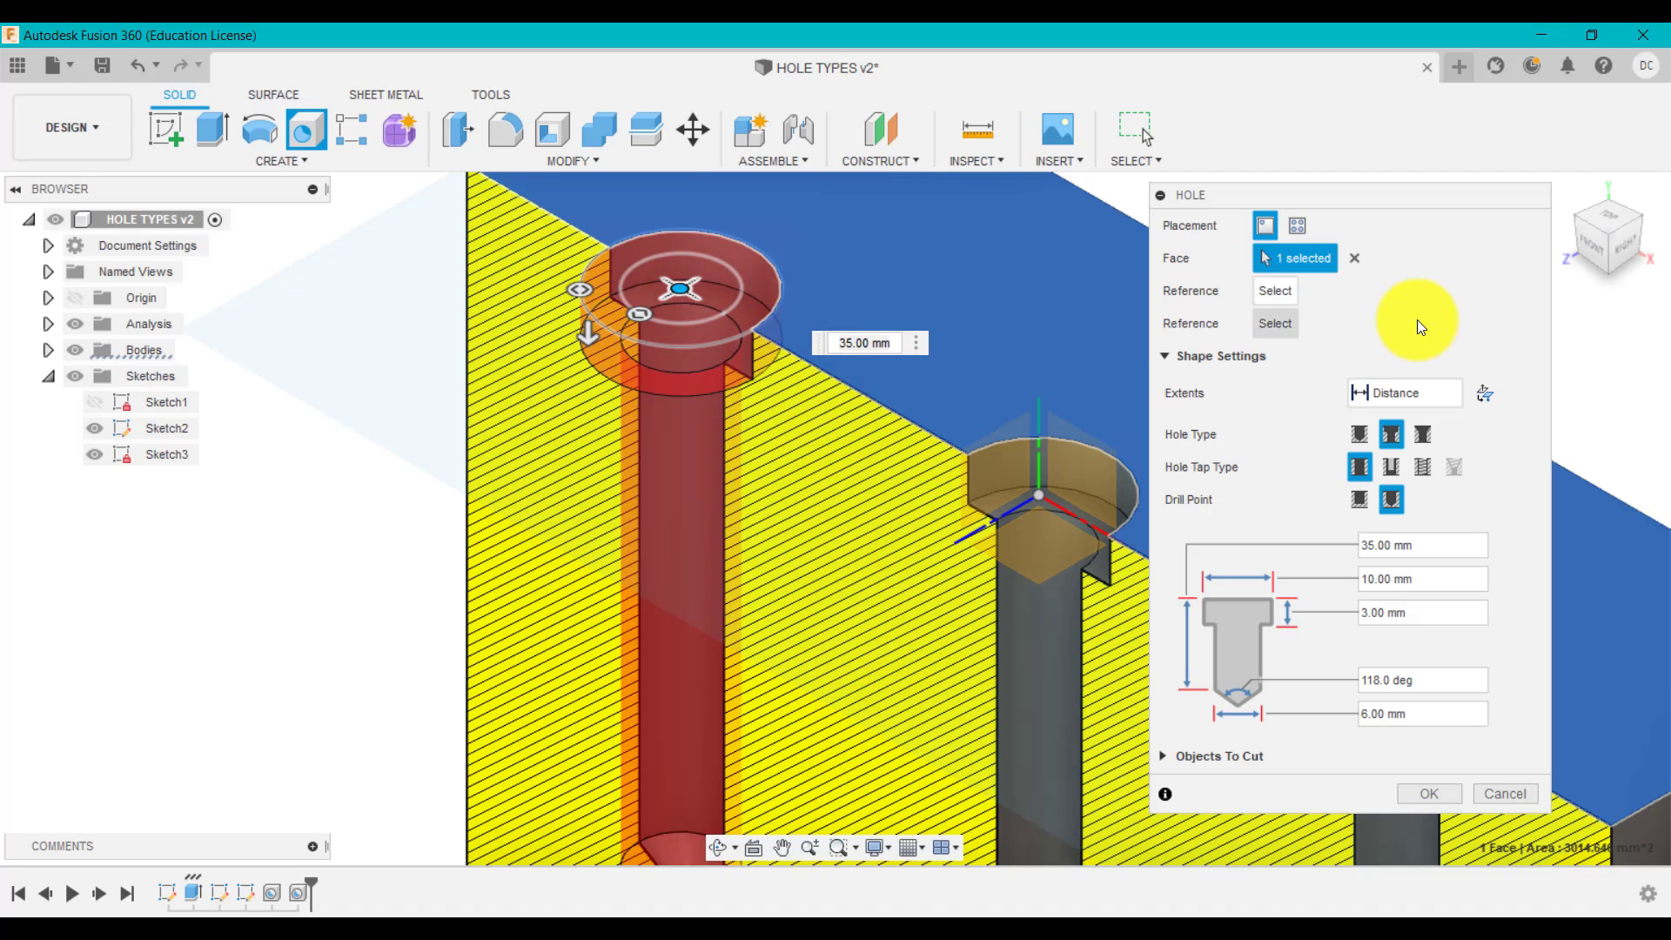
scroll(676, 457, "down", 3)
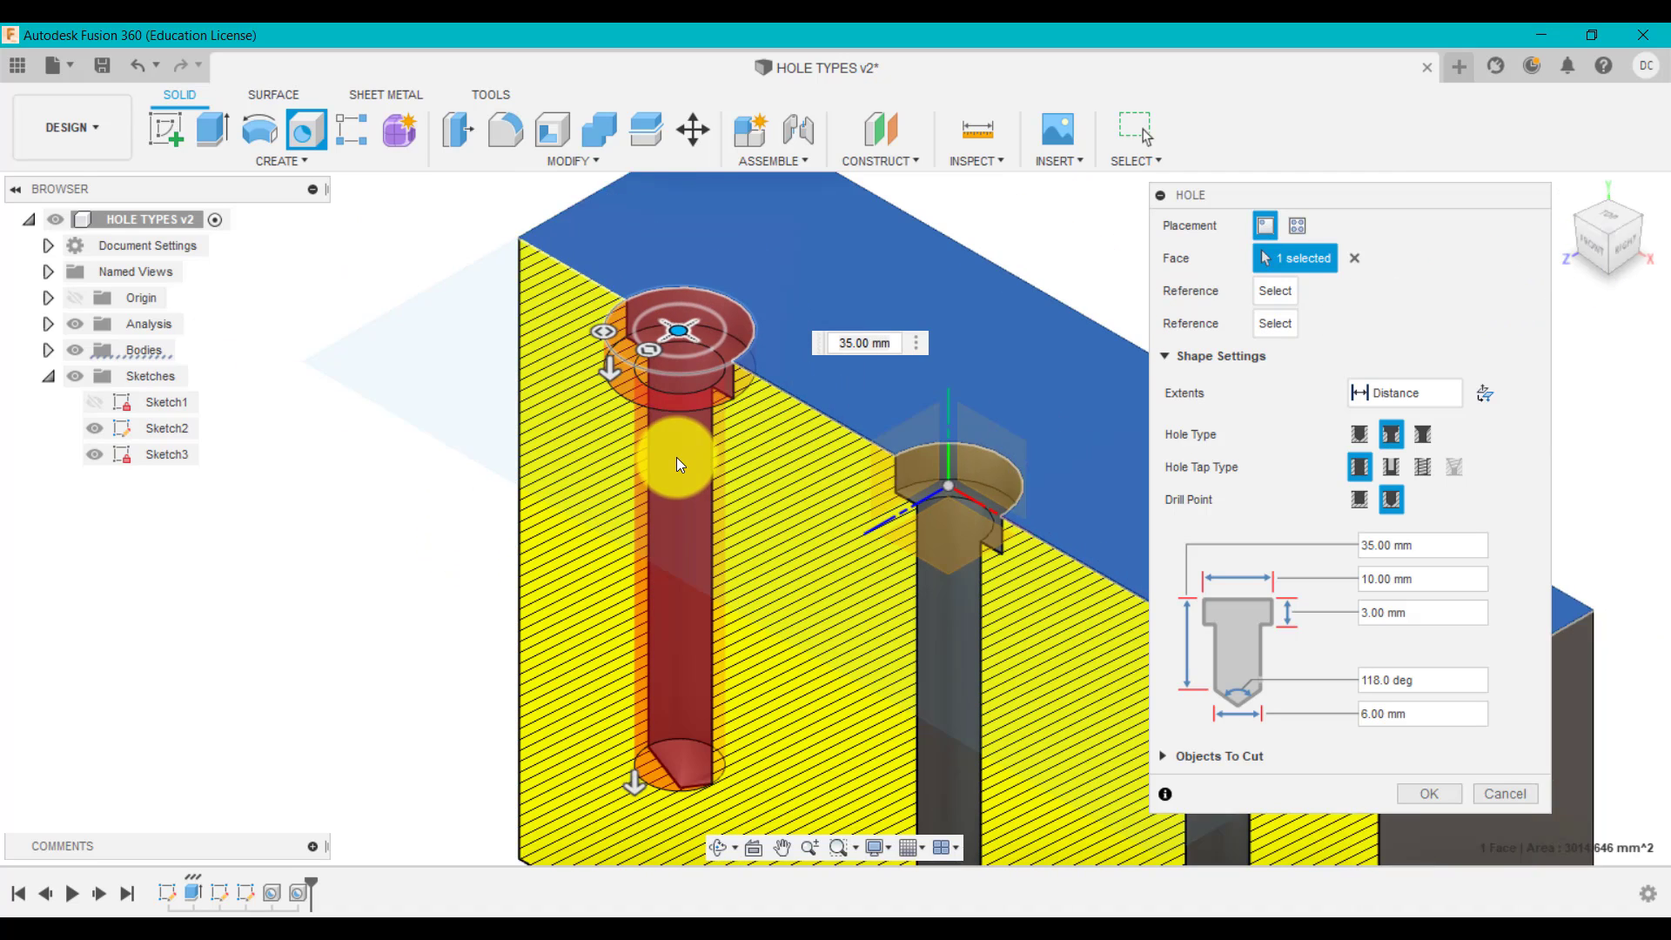
Change the third hole's type to countersink in the front view and examine its upper end.
left_click(1600, 249)
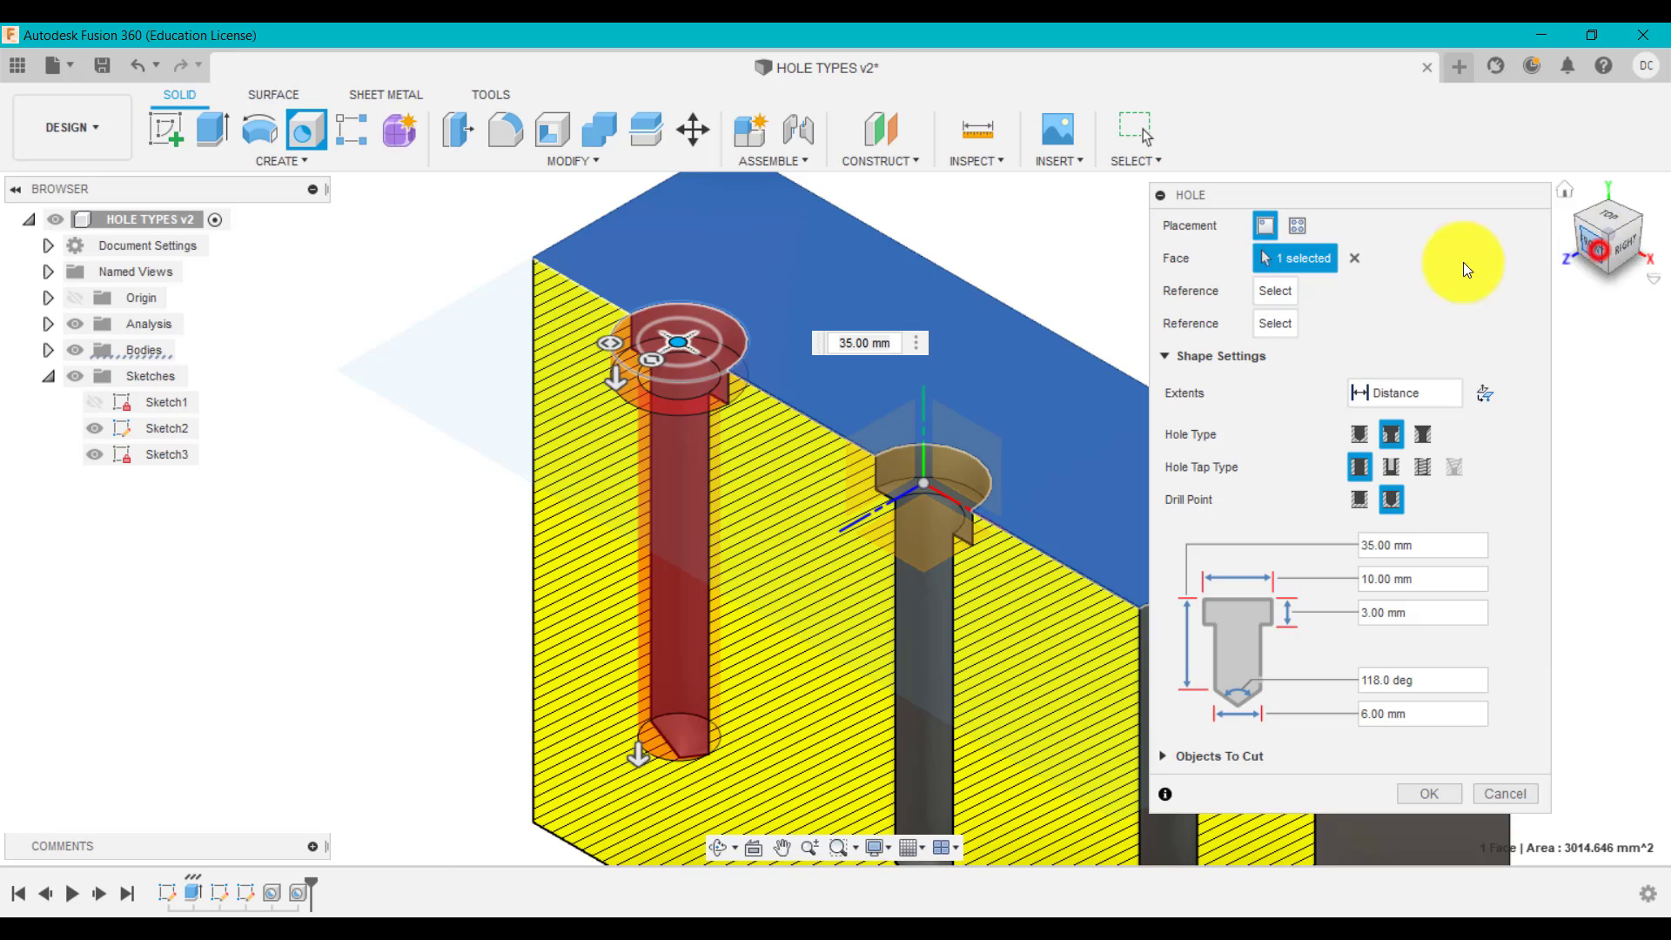
scroll(720, 514, "up", 2)
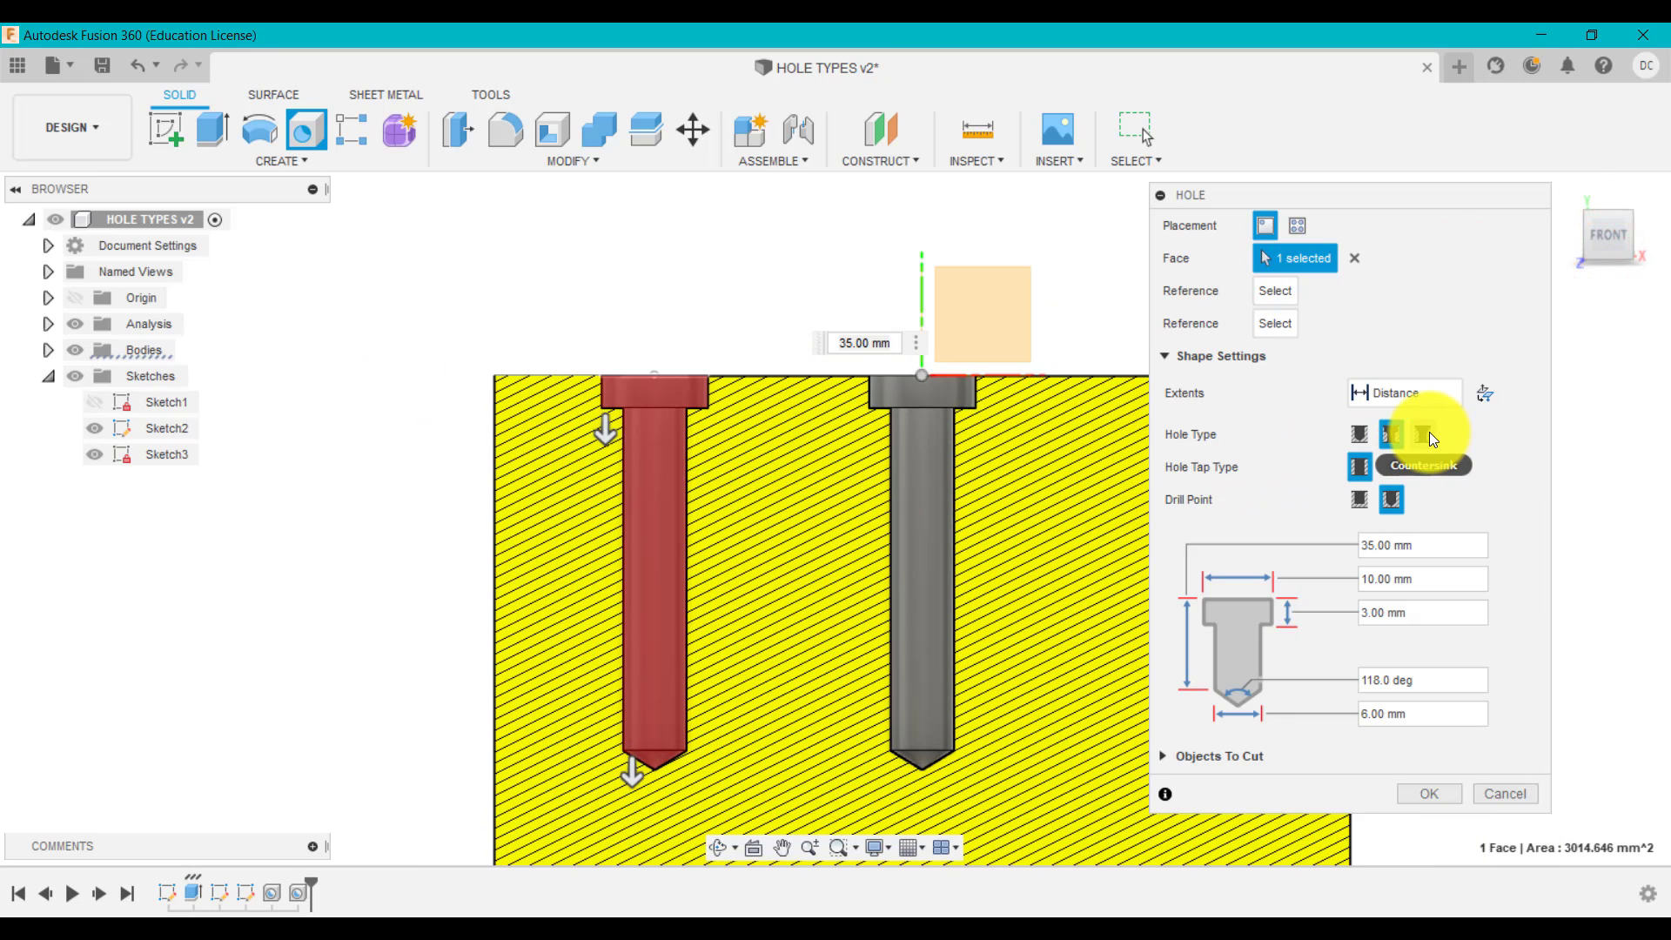
left_click(1429, 431)
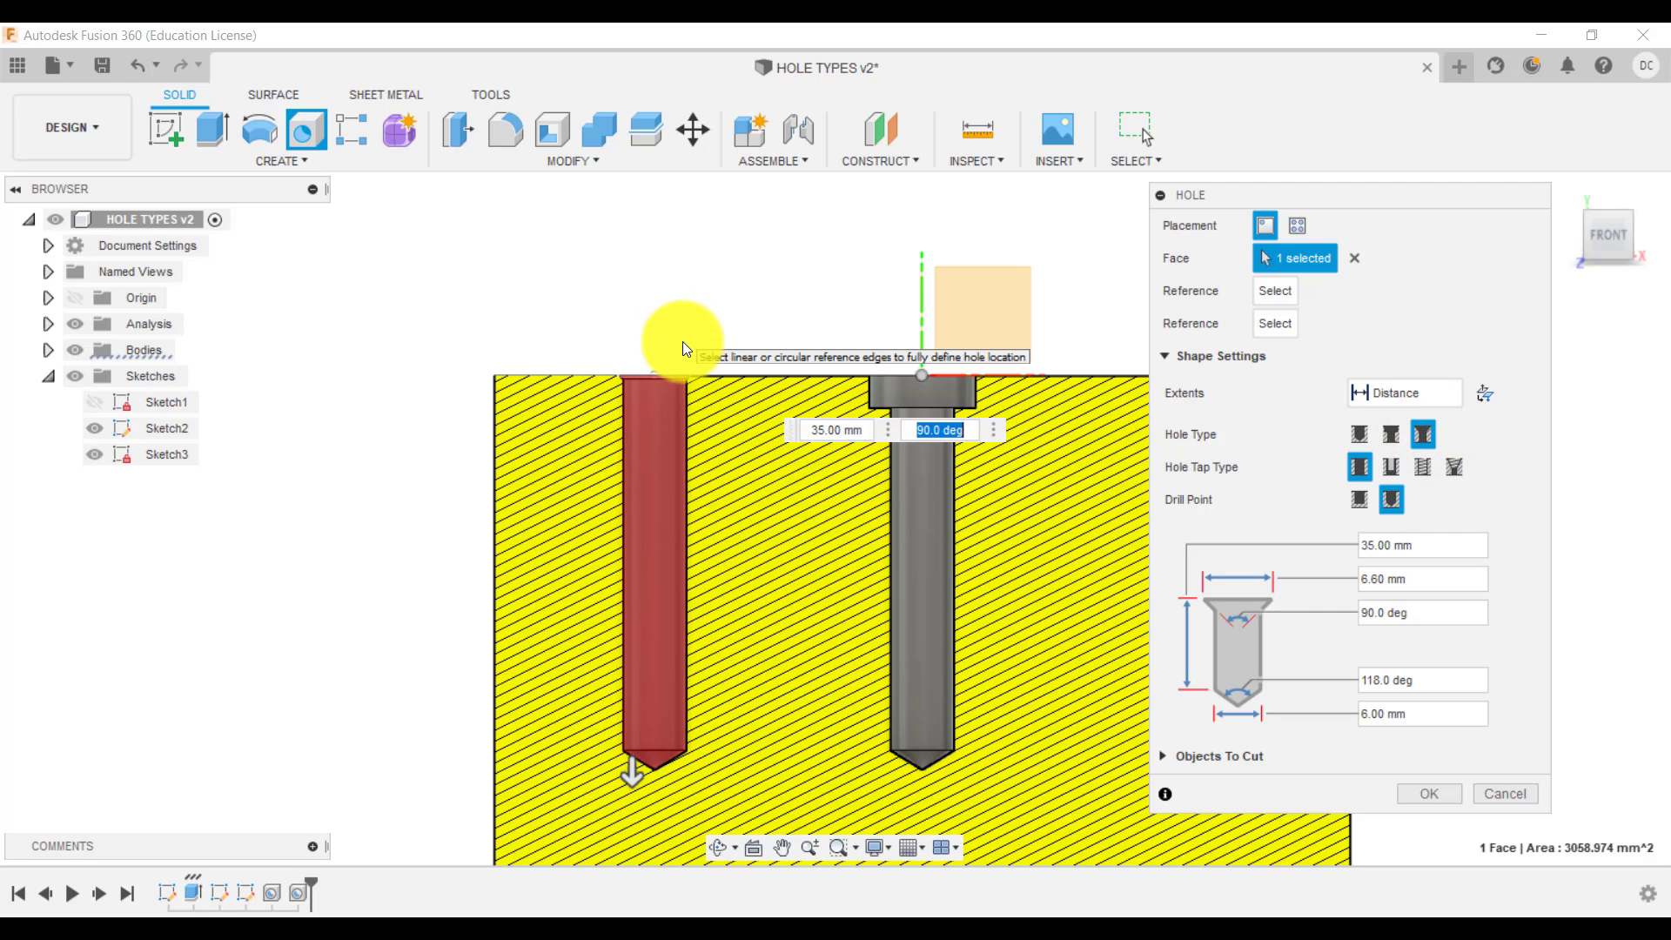
scroll(671, 378, "up", 3)
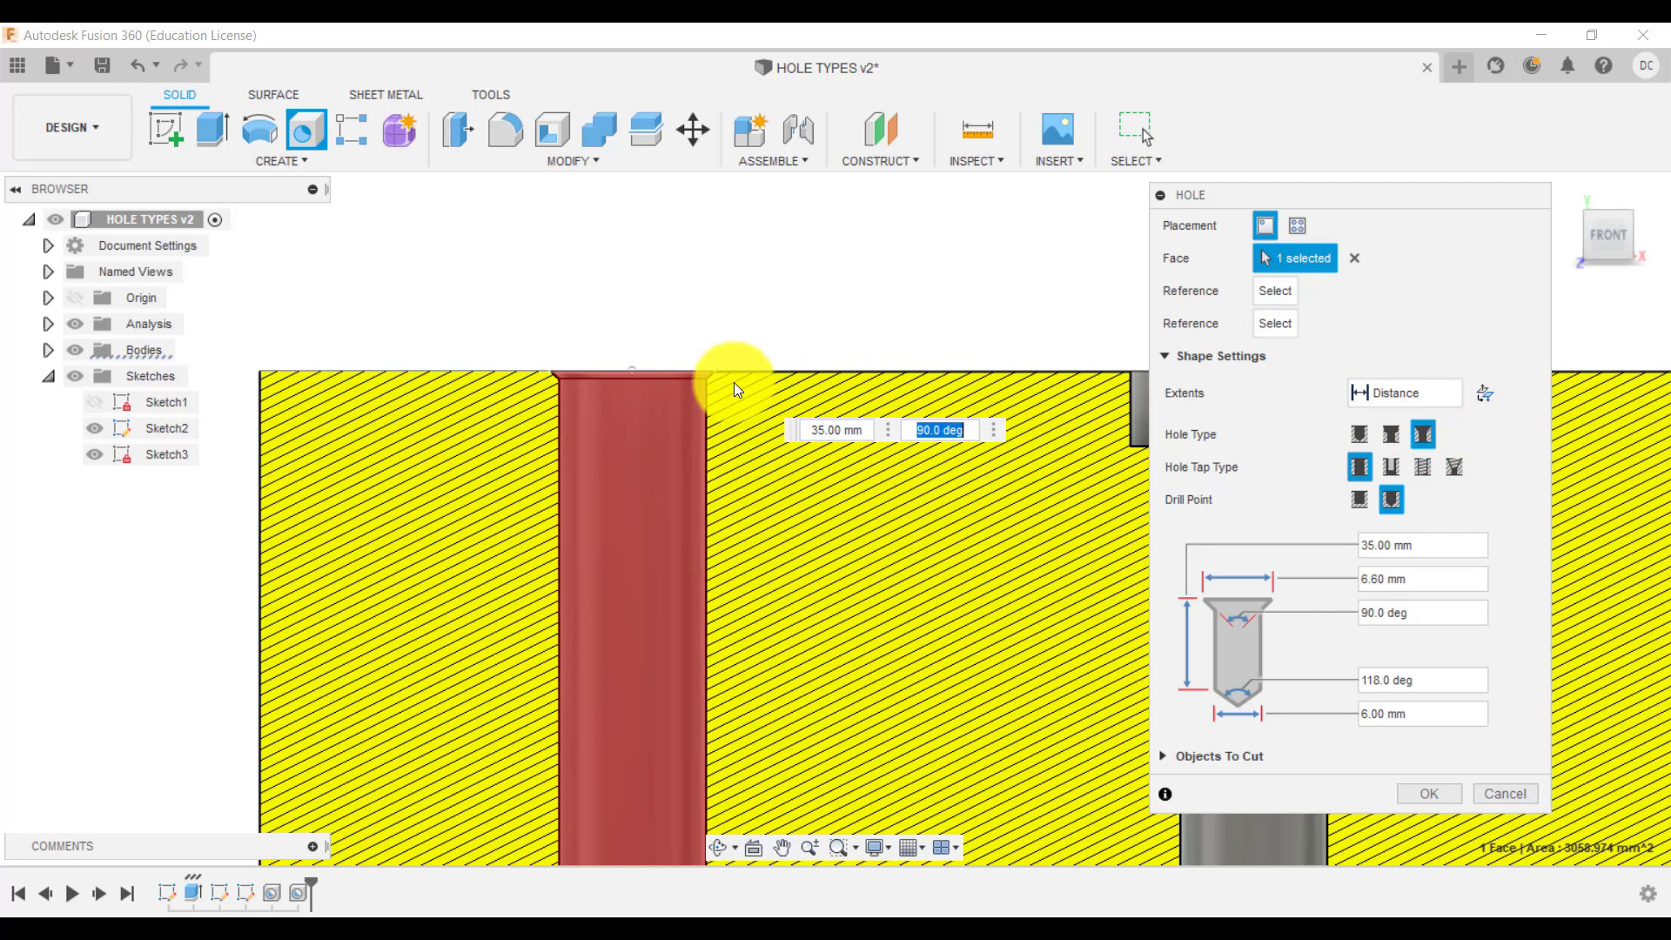
scroll(780, 384, "down", 3)
scroll(1042, 383, "up", 3)
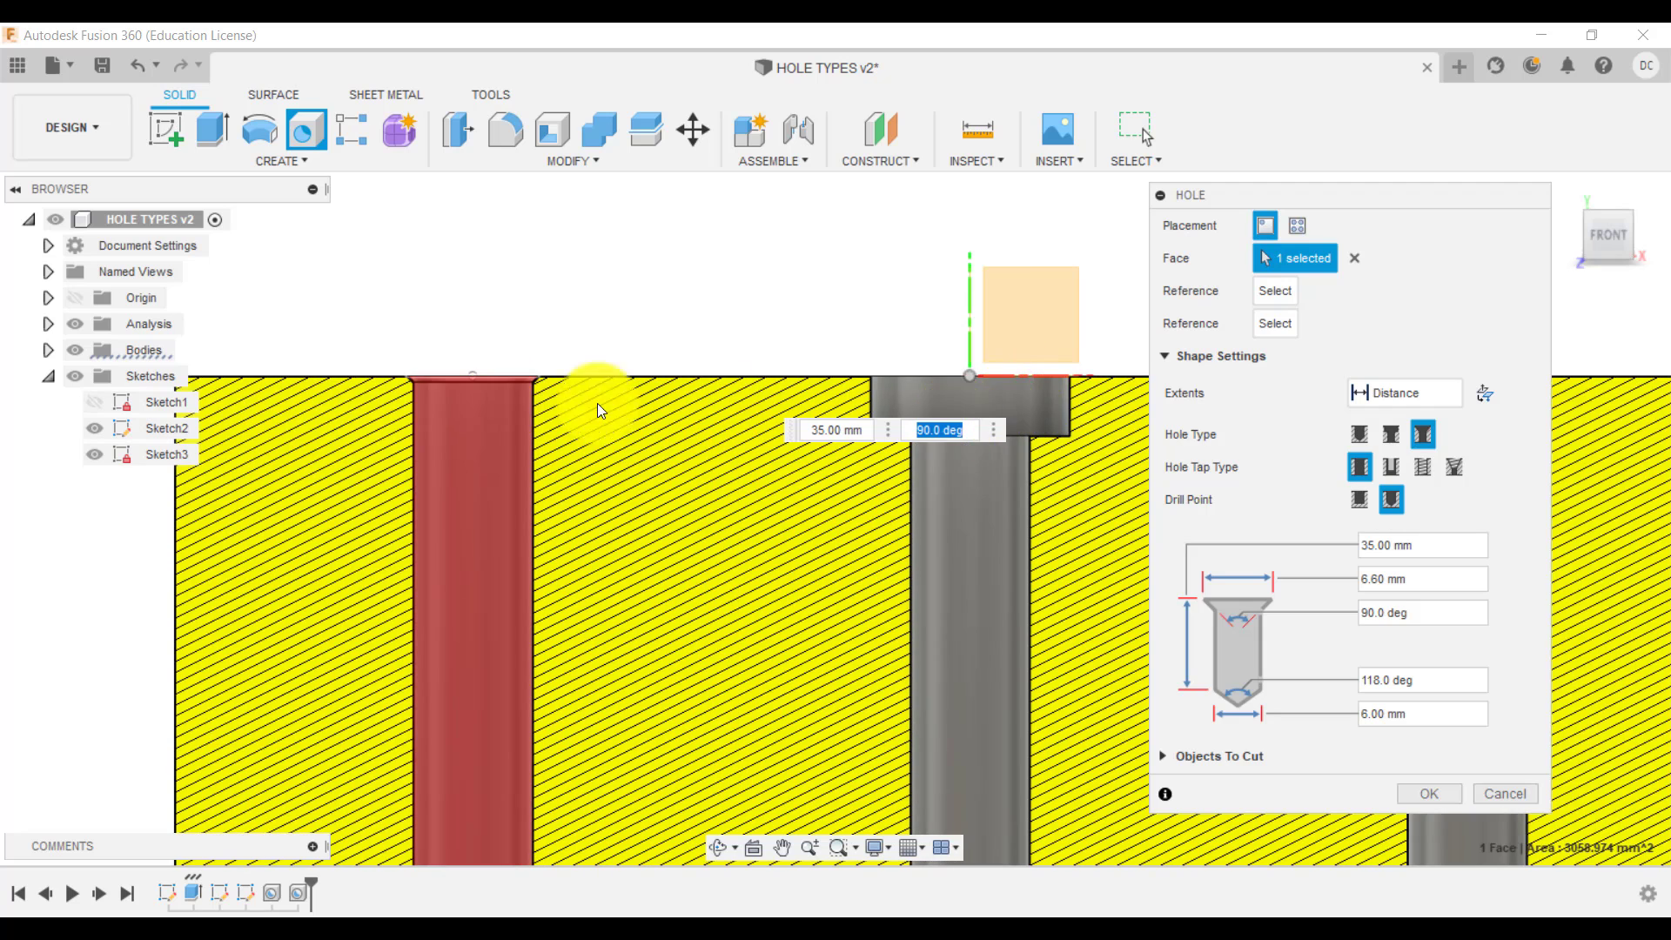
scroll(375, 371, "up", 2)
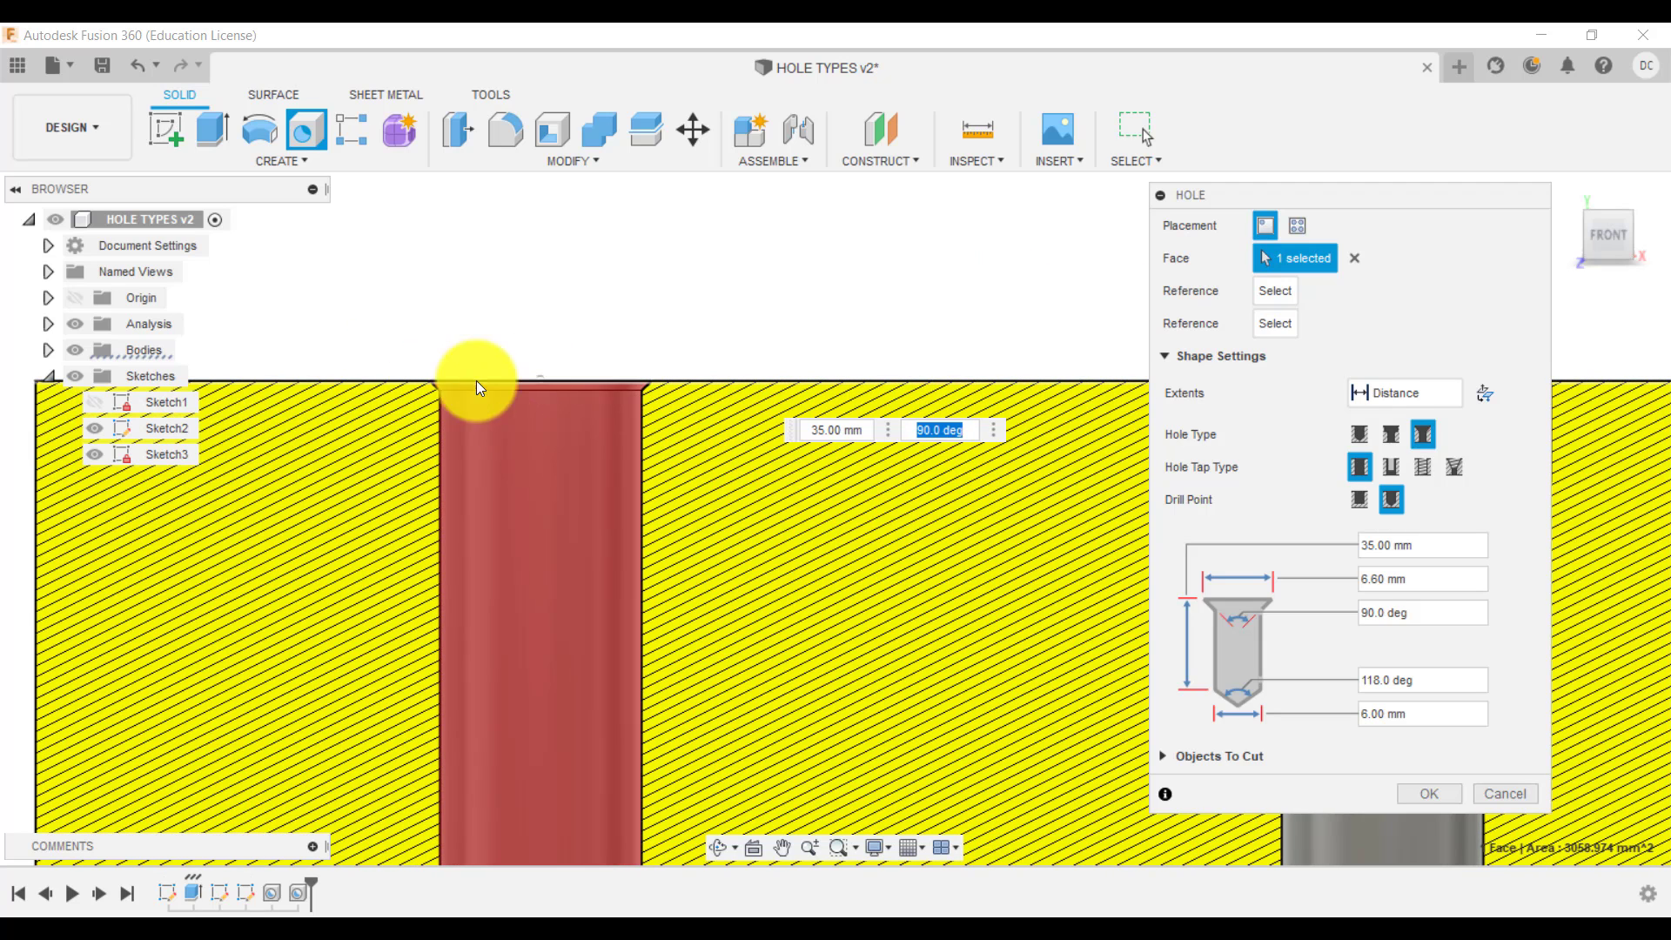
Try a countersink diameter of 8 mm for the third hole.
left_click(1414, 580)
left_click_drag(1418, 578, 1354, 577)
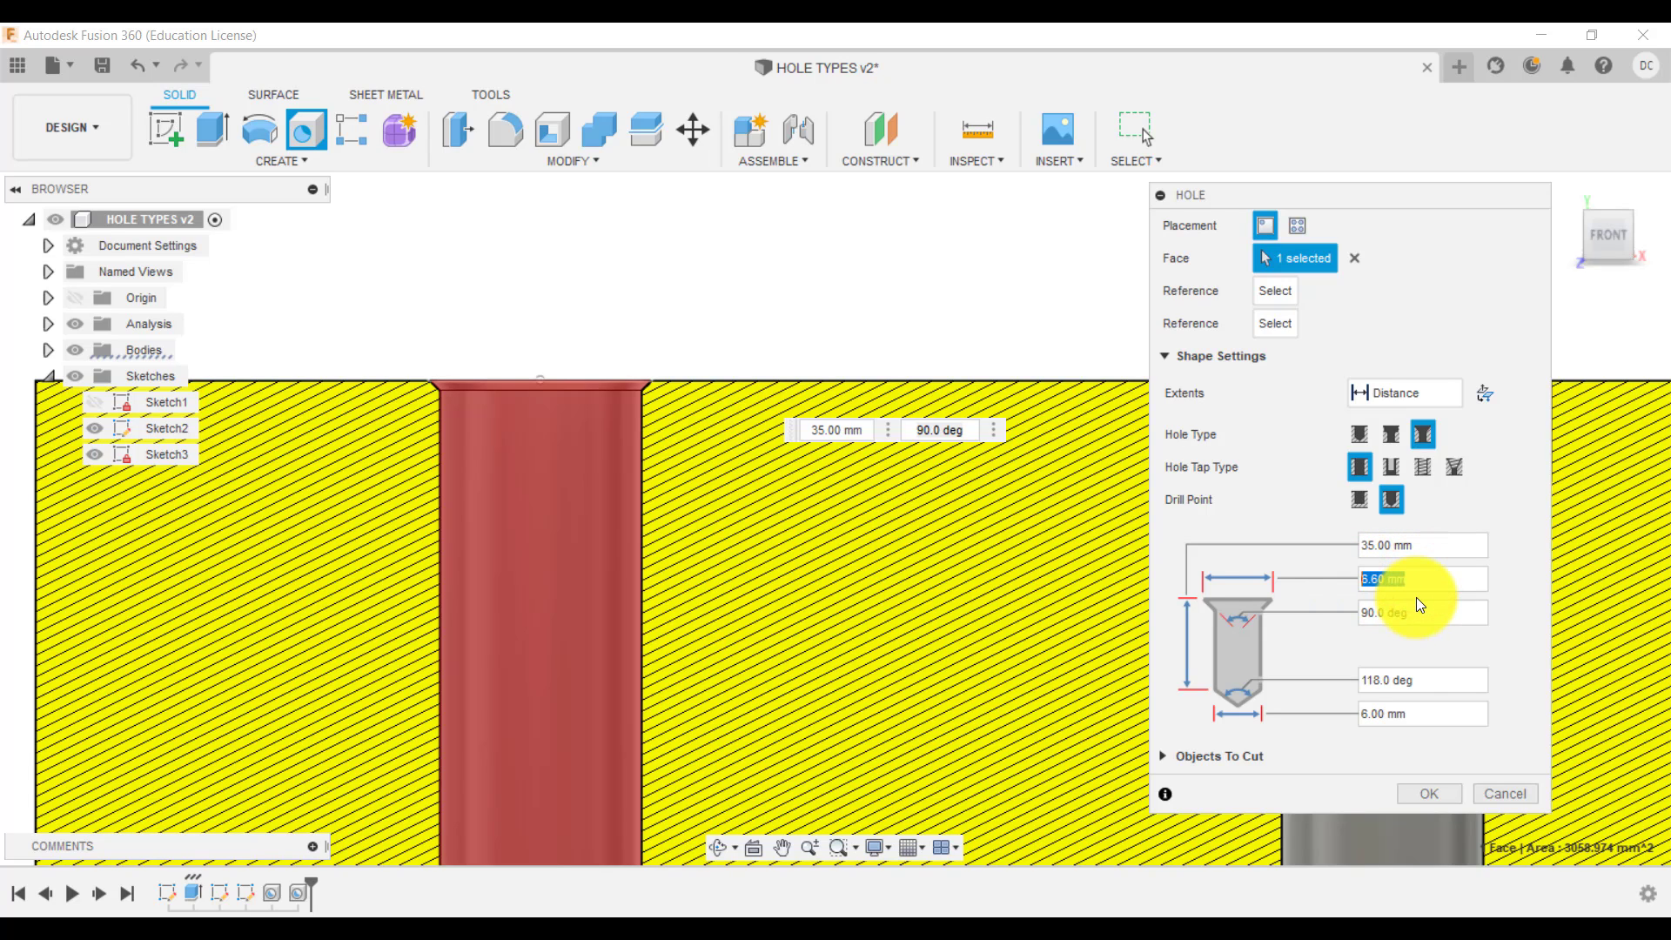
type("8")
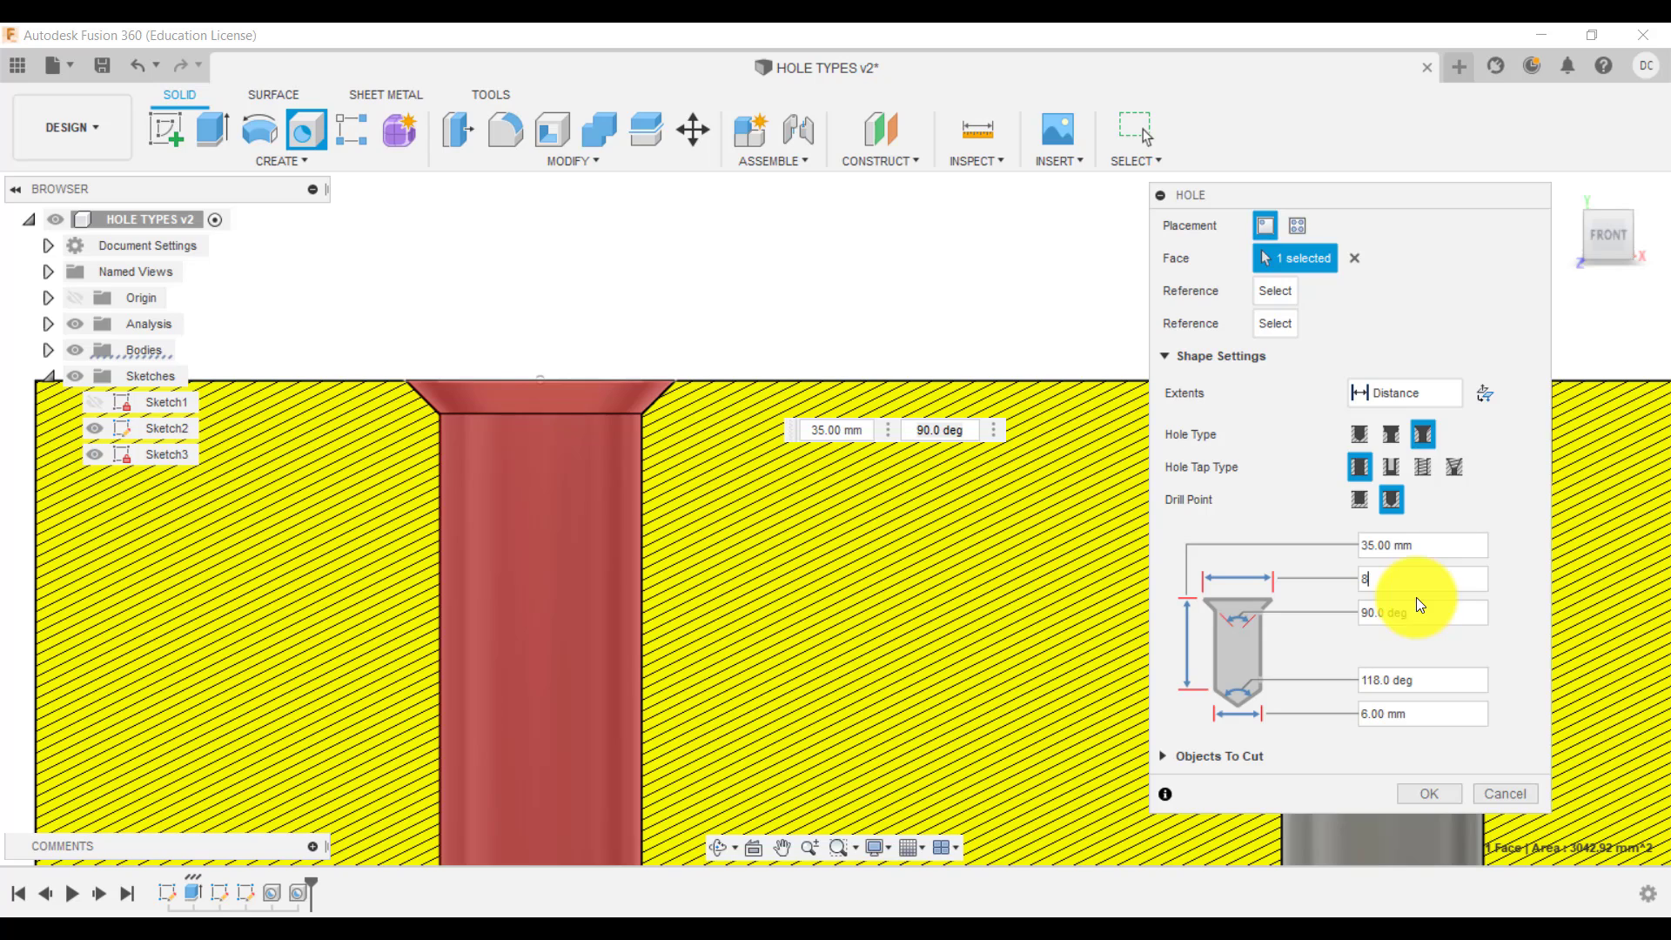
Try a countersink angle of 45 degrees for the third hole, and set it back to 90 degrees.
left_click(1421, 613)
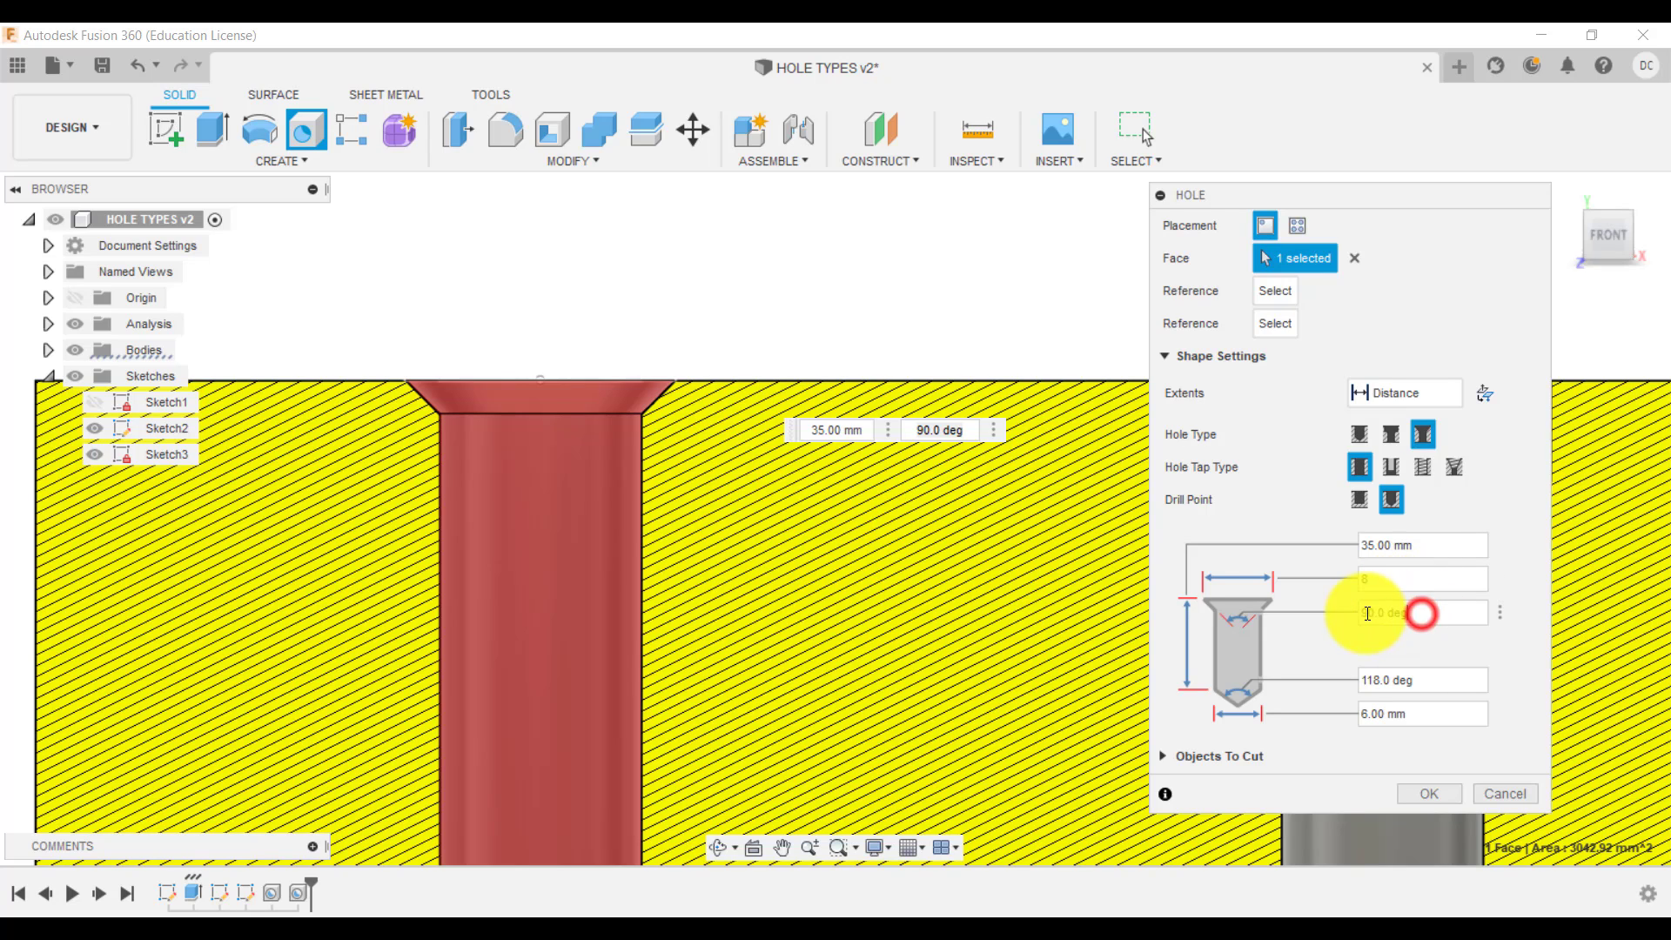
left_click_drag(1433, 612, 1351, 610)
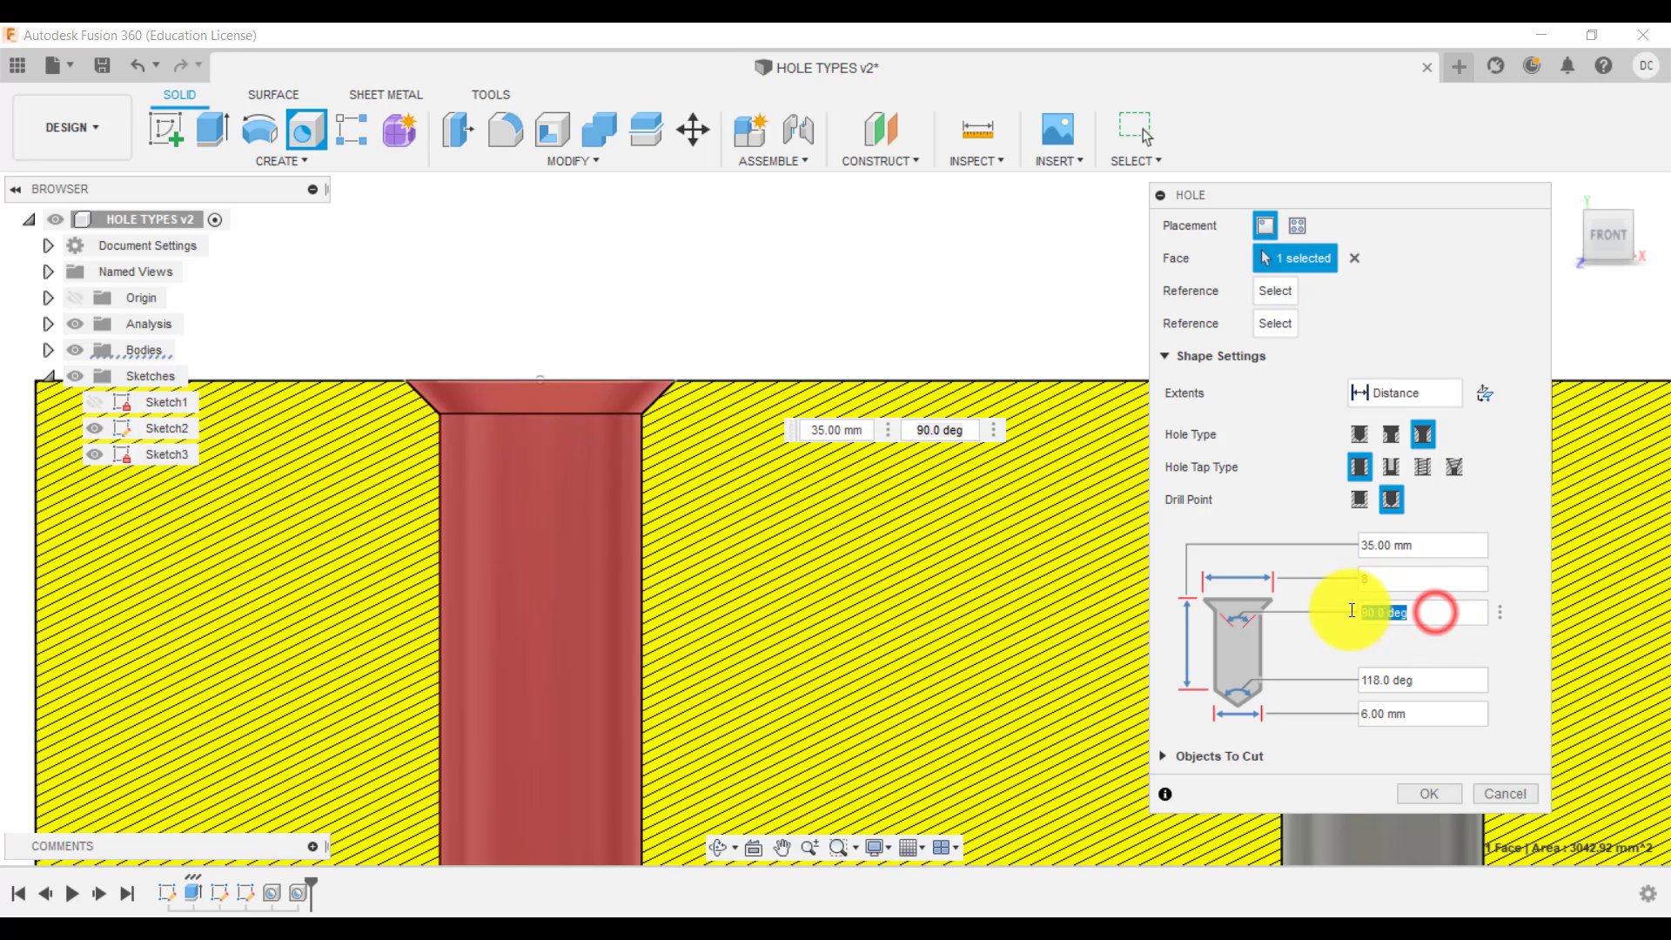
type("45")
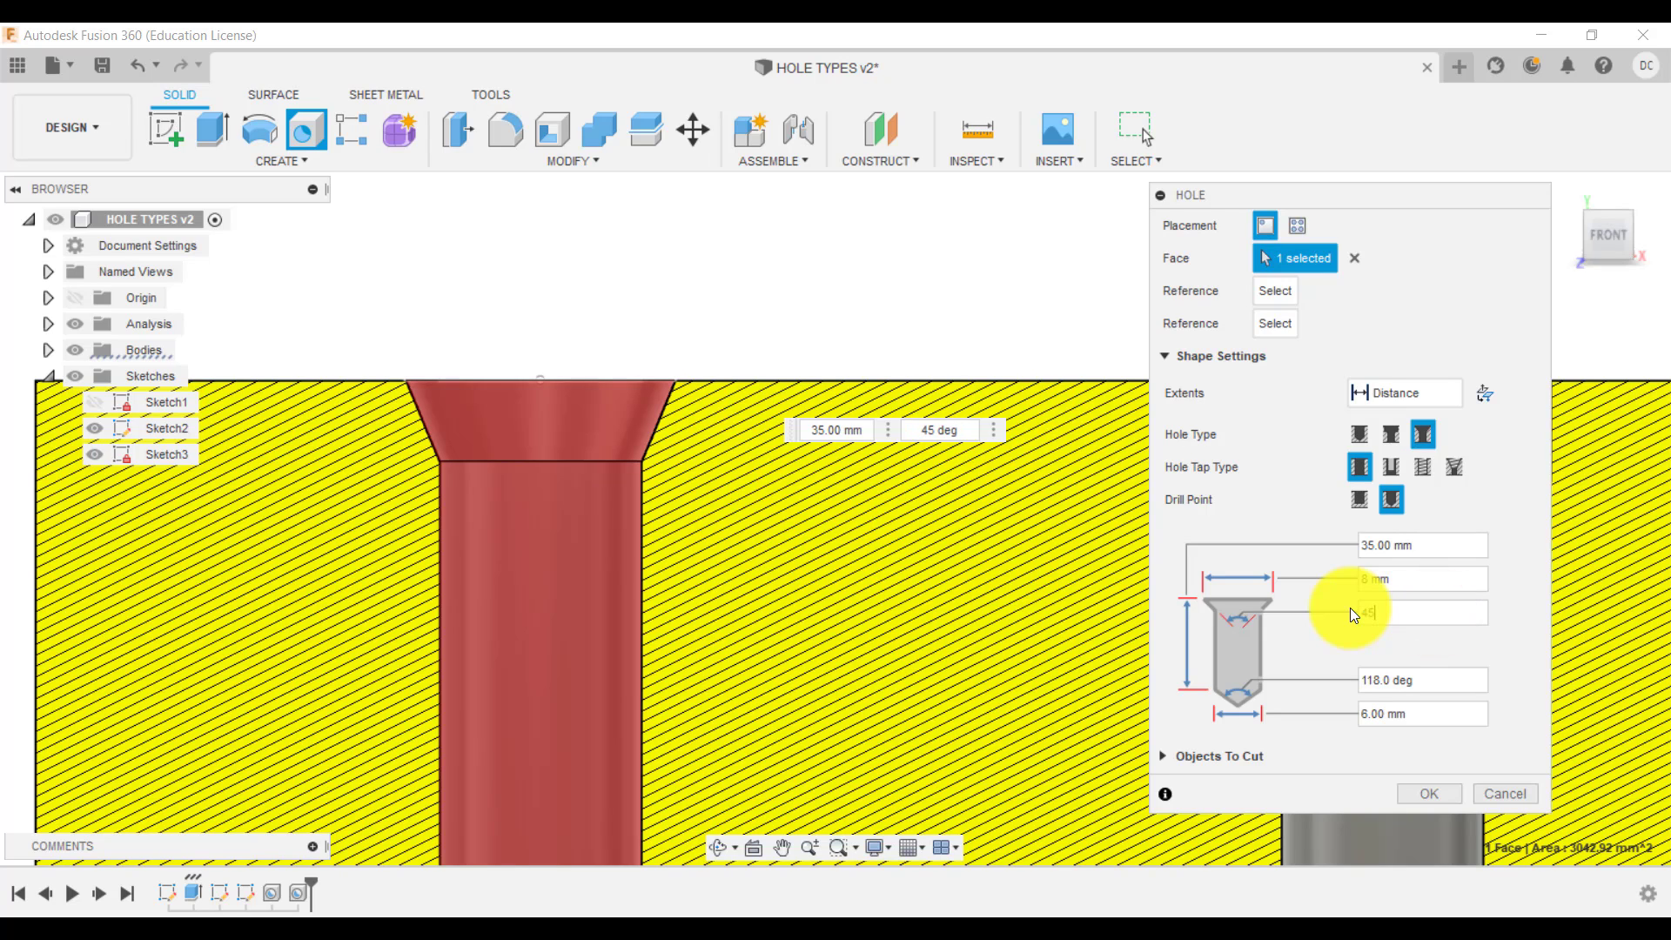
left_click_drag(1382, 612, 1363, 613)
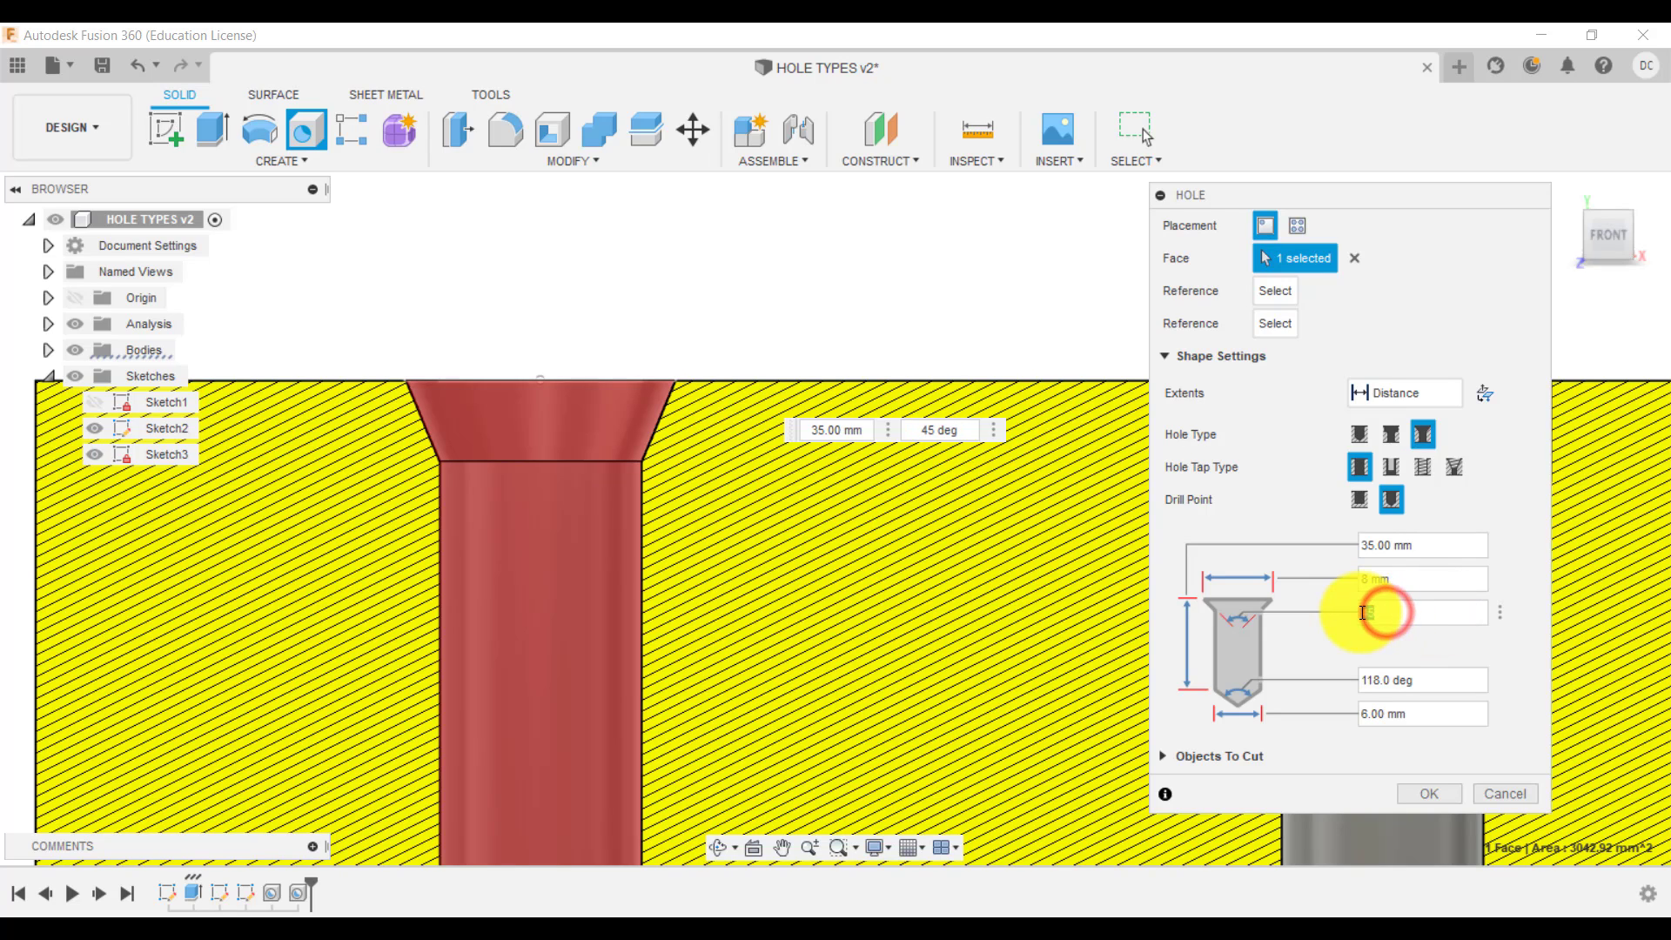
type("90")
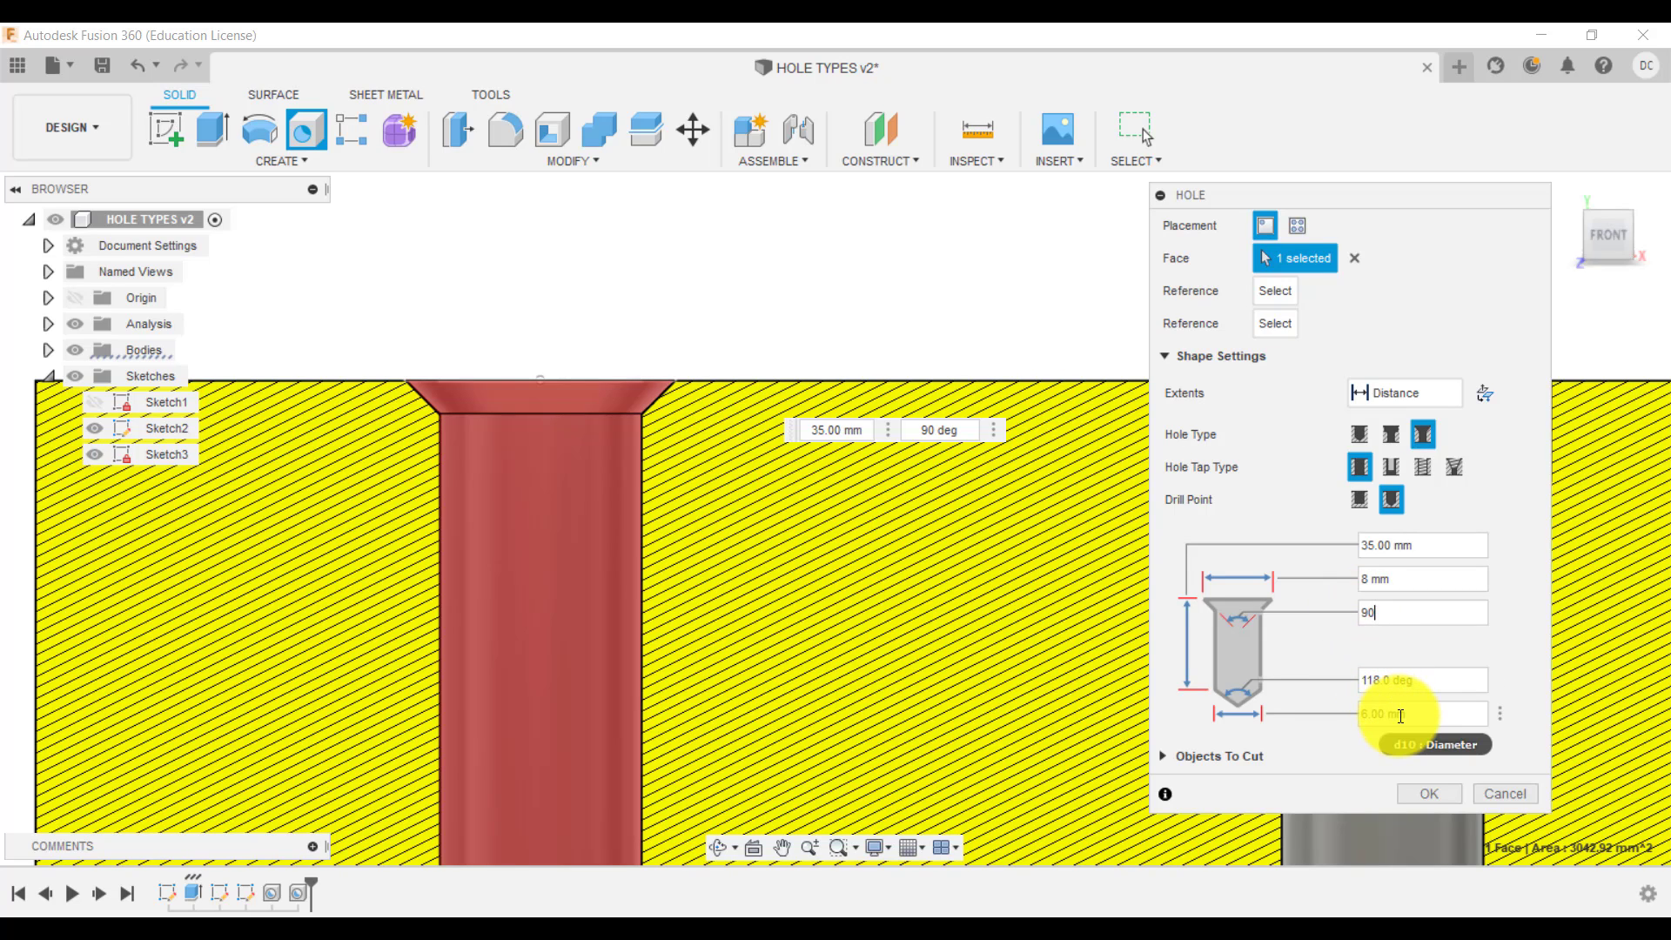
Set the third hole's countersink diameter to 12 mm.
left_click(1397, 576)
double_click(1398, 577)
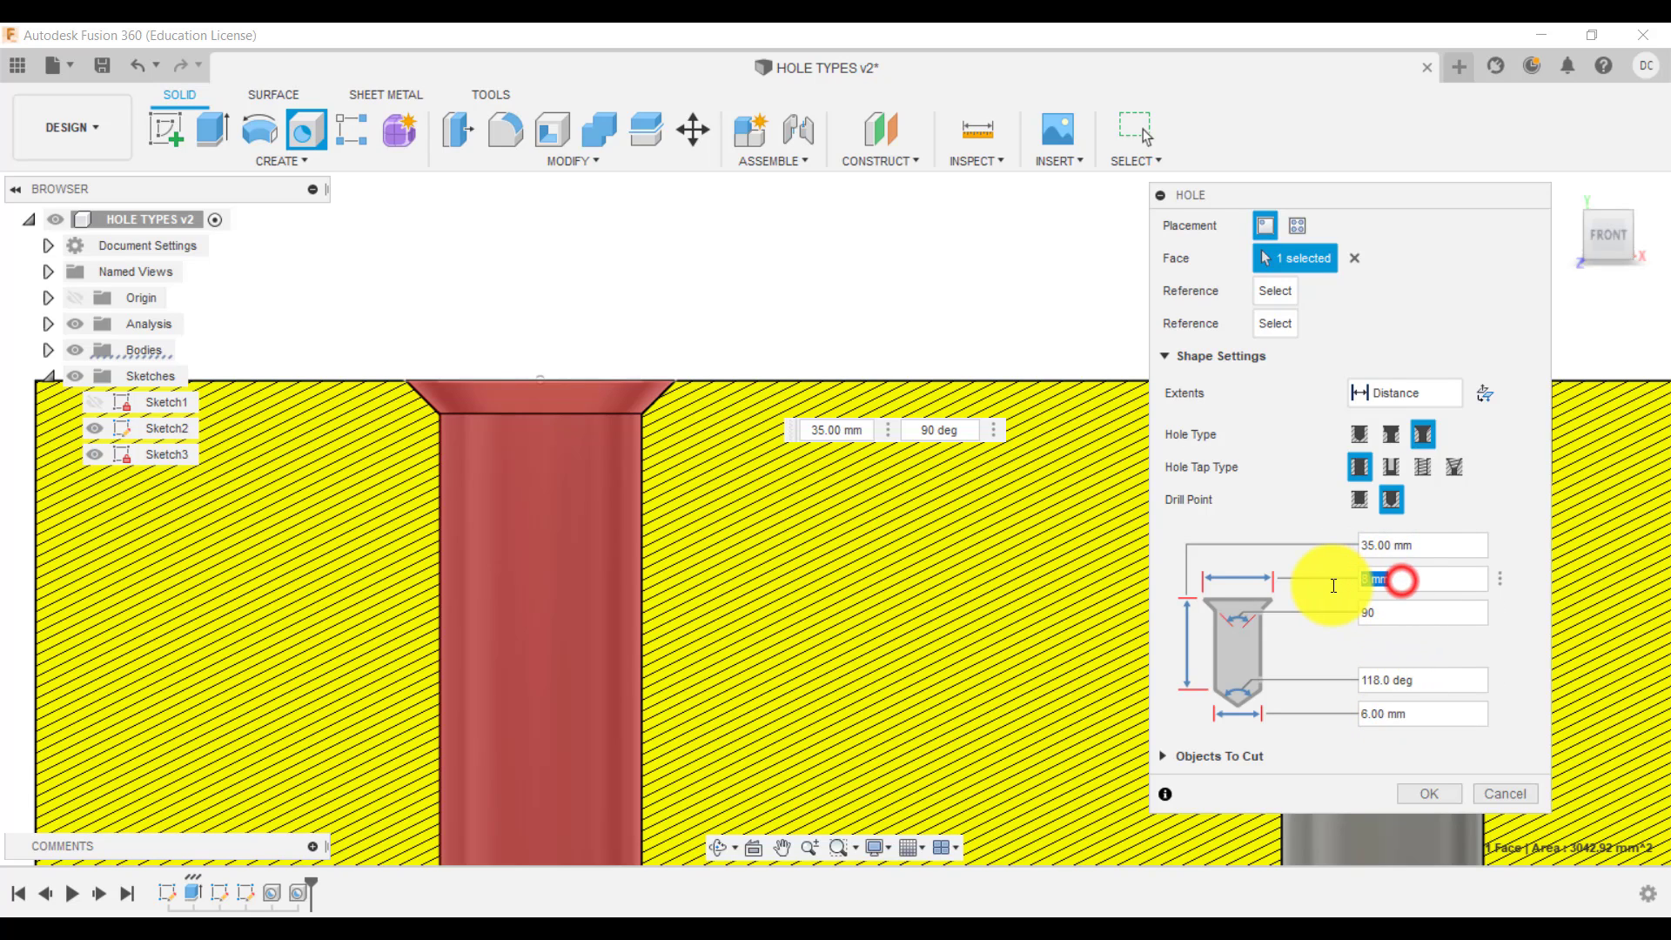
type("12")
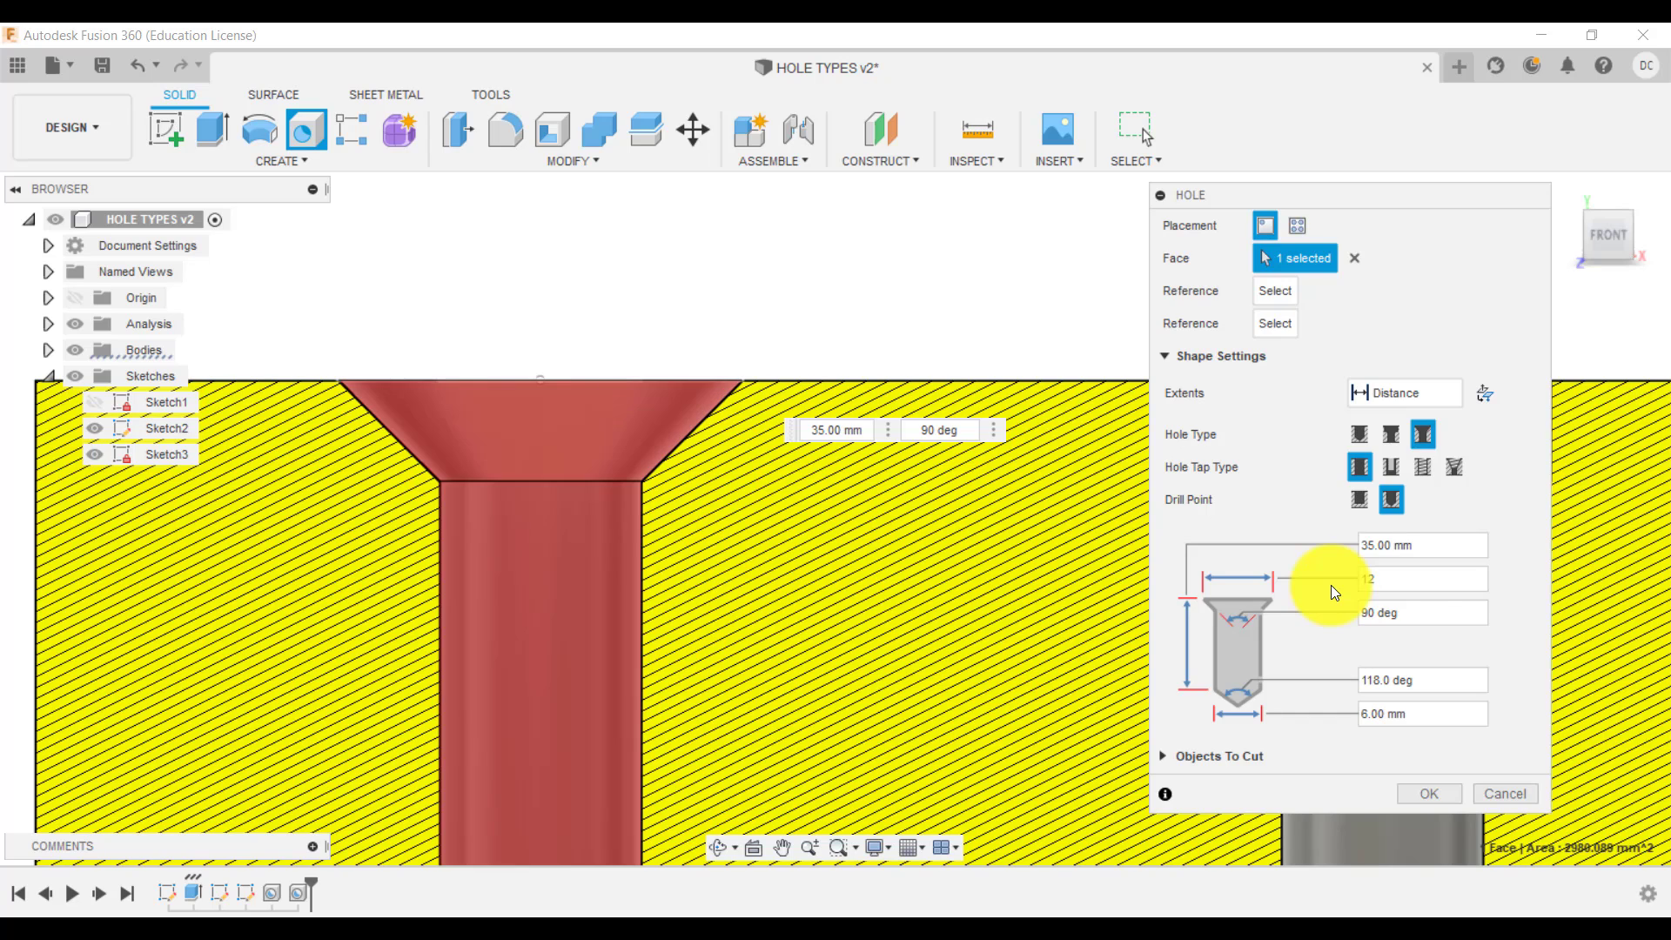
left_click(1405, 609)
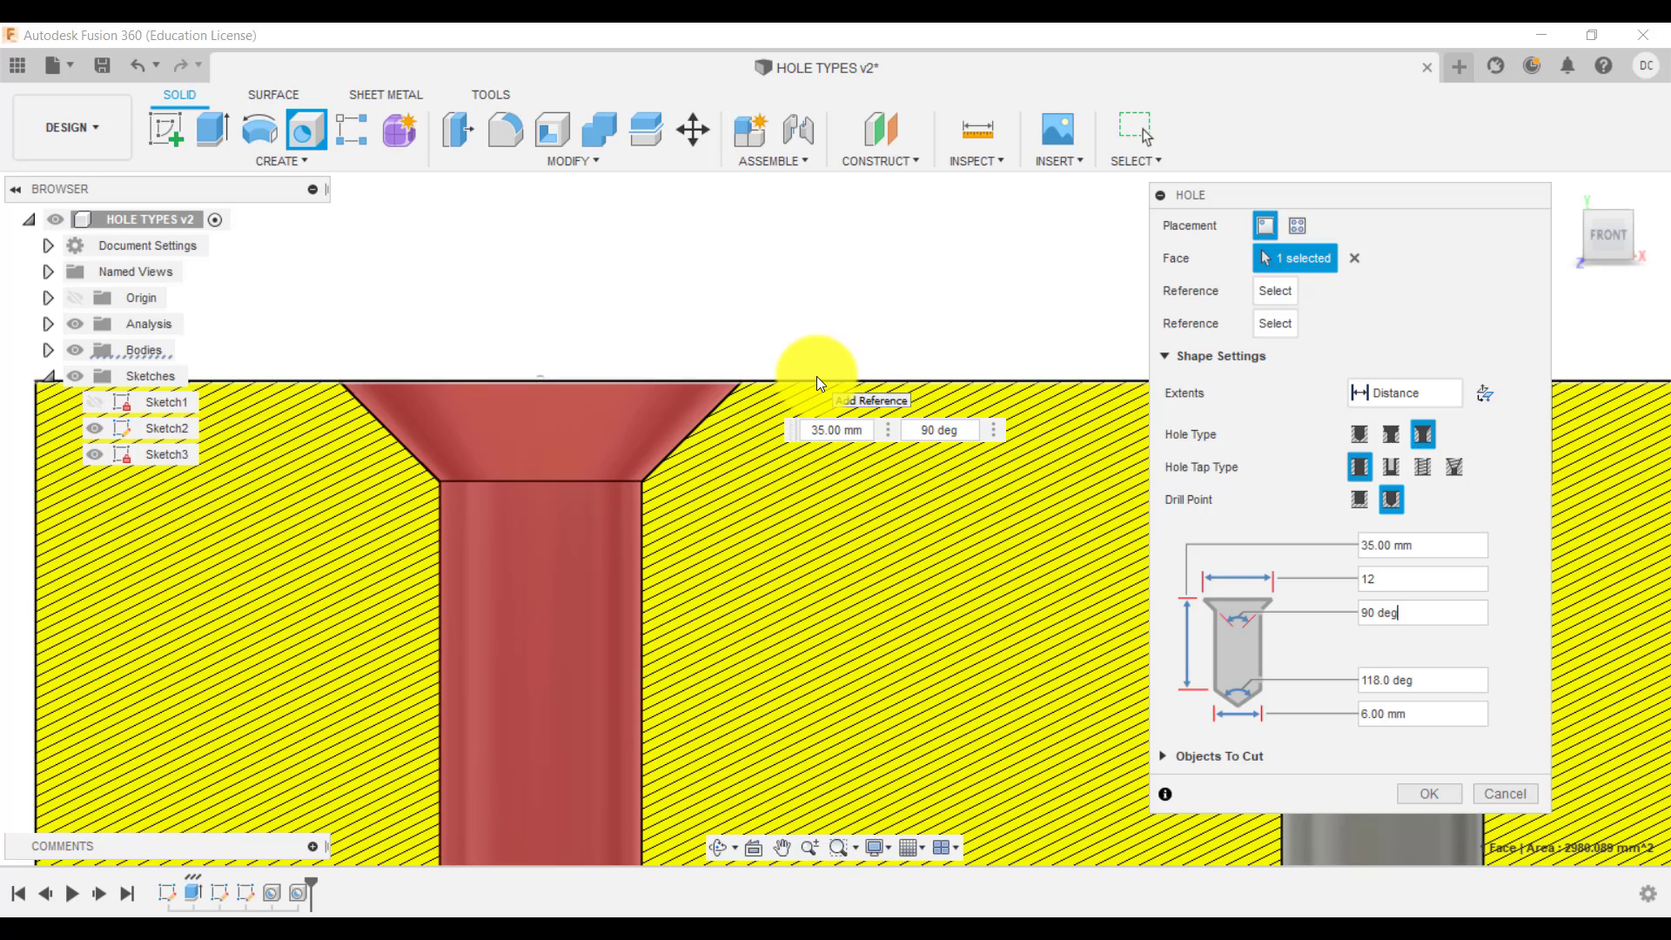
Compare the three hole profiles in section, finish the countersink hole and return to the home view.
scroll(814, 376, "down", 4)
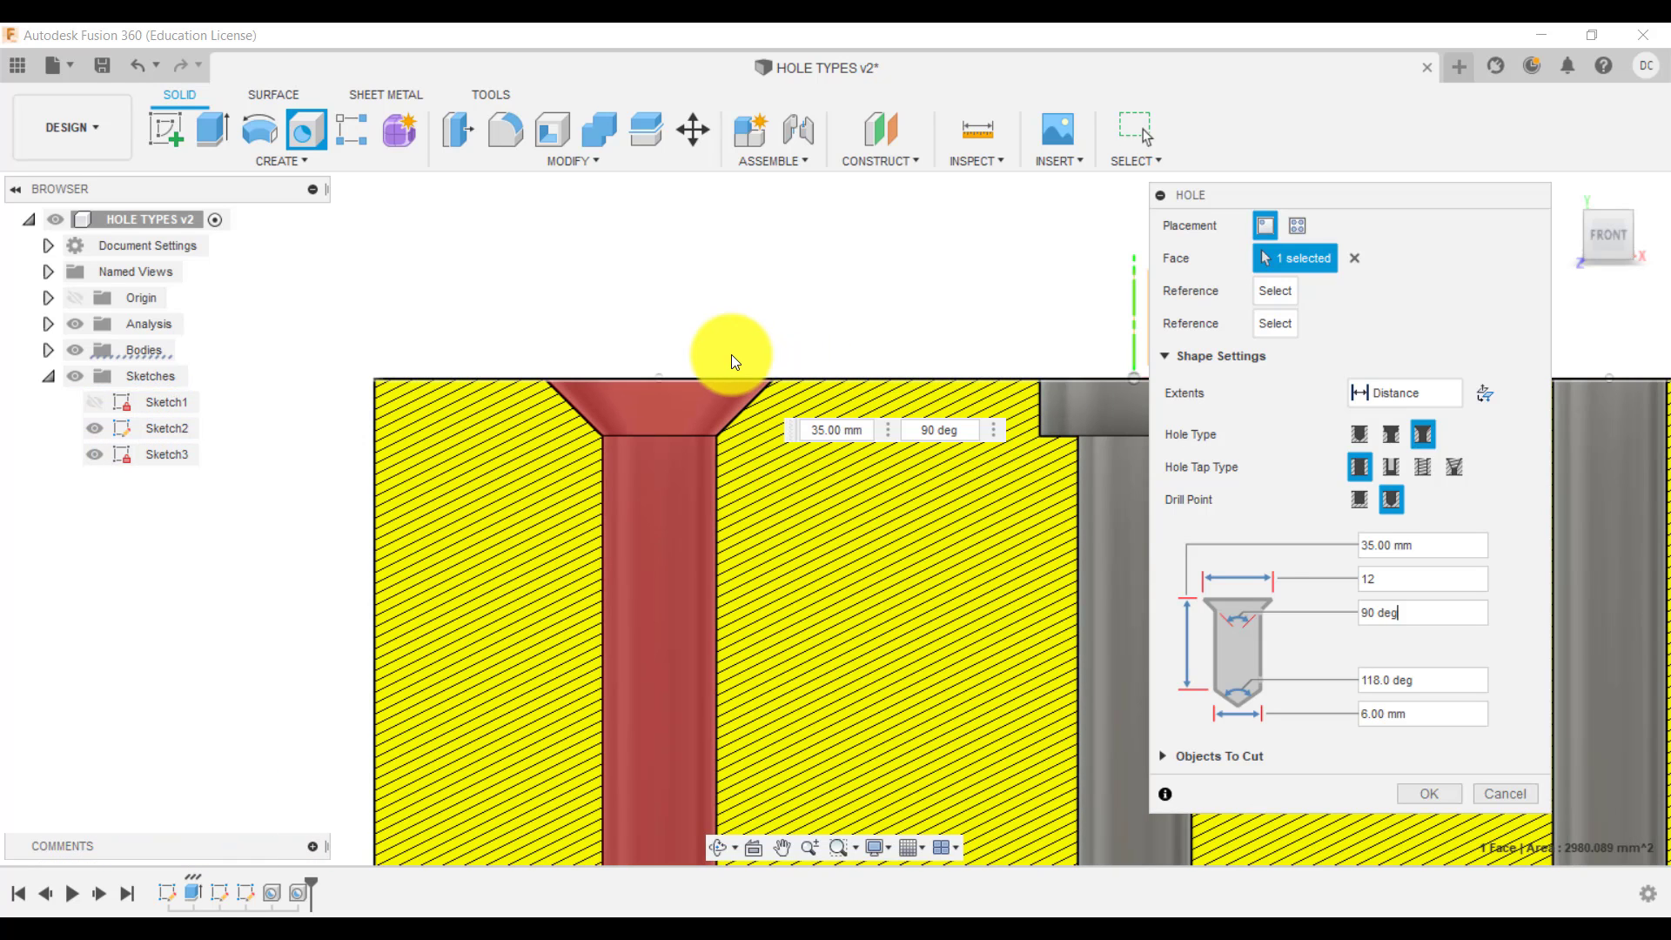
scroll(731, 353, "down", 3)
scroll(957, 471, "up", 2)
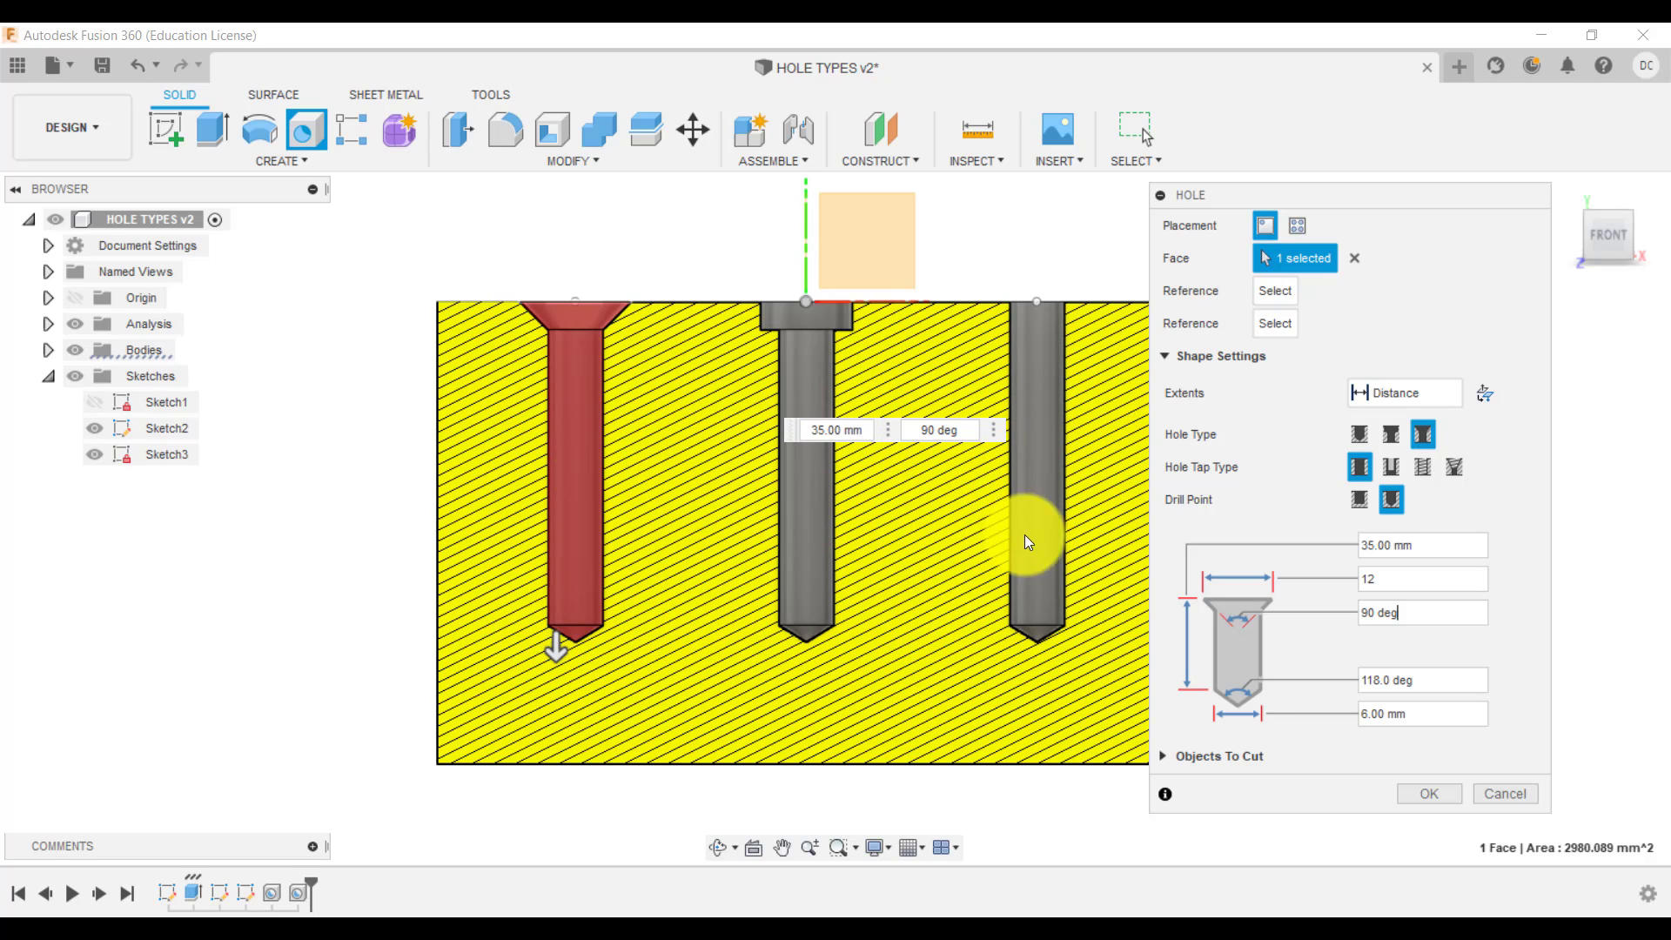
left_click(1420, 722)
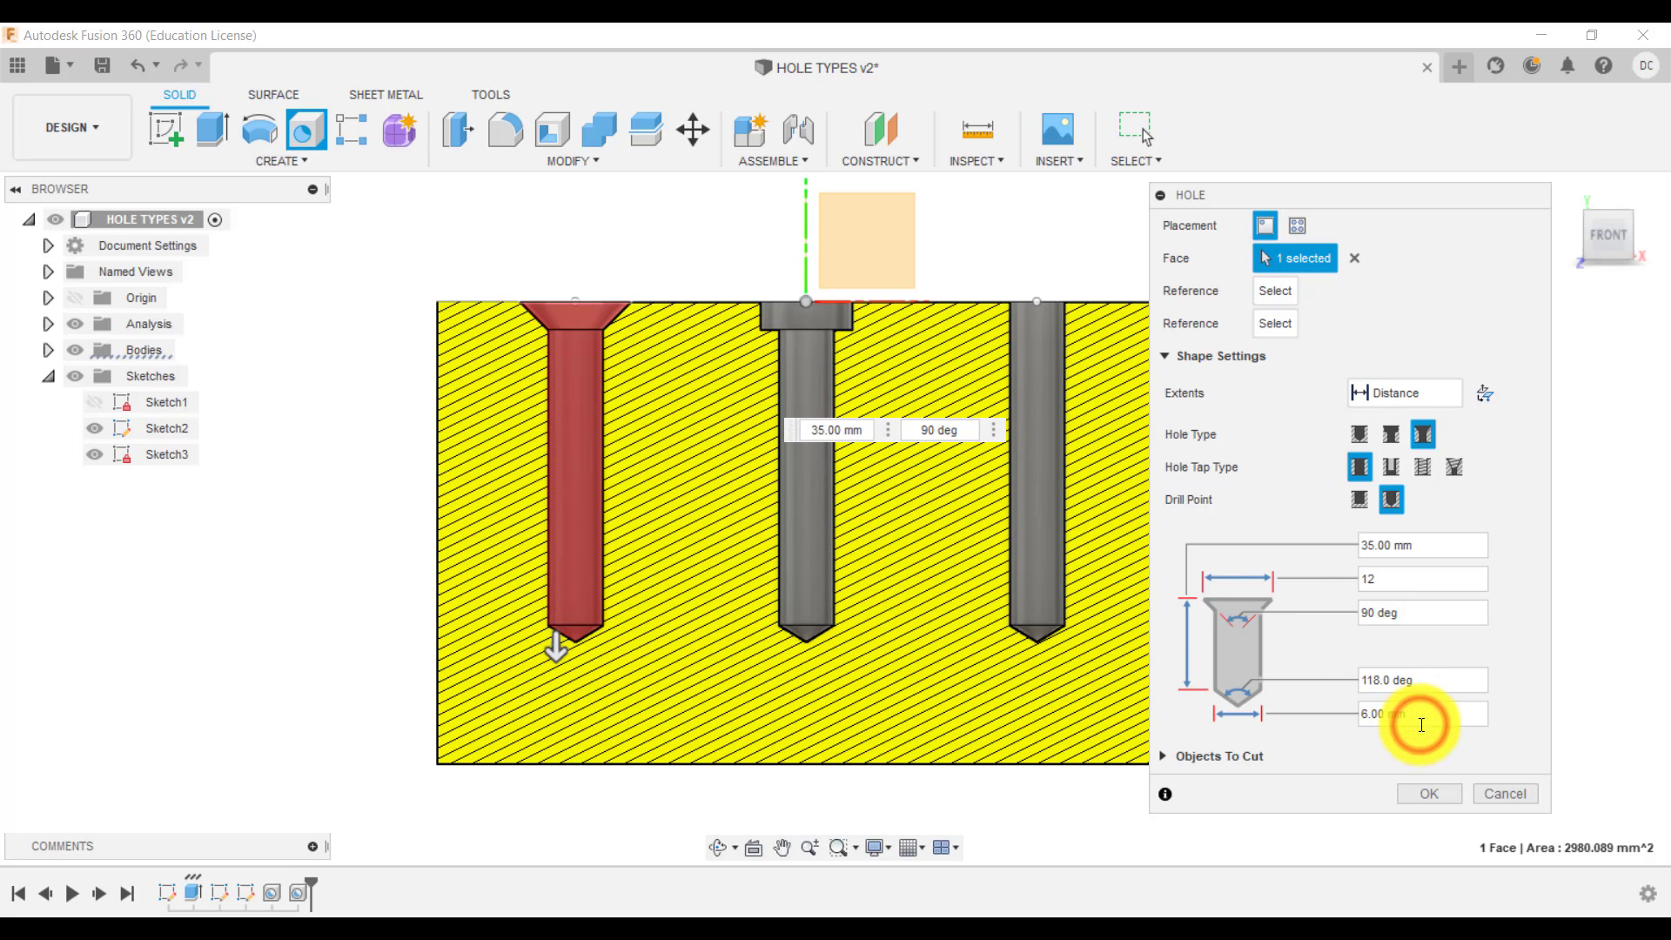
left_click(1426, 547)
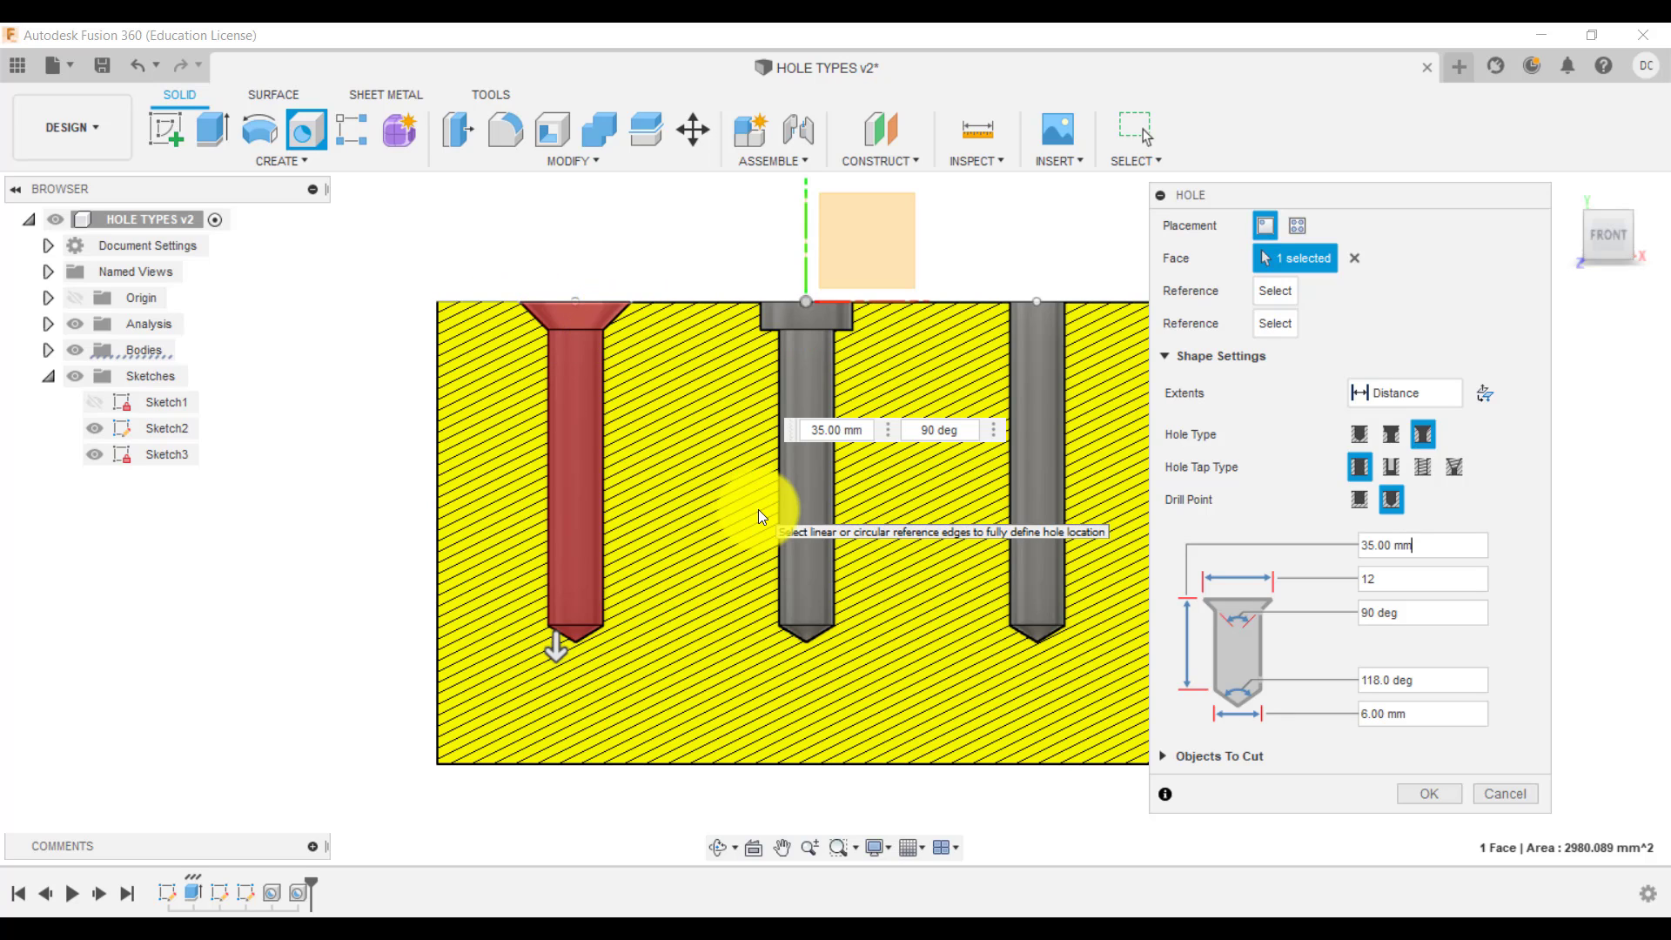
left_click(1431, 792)
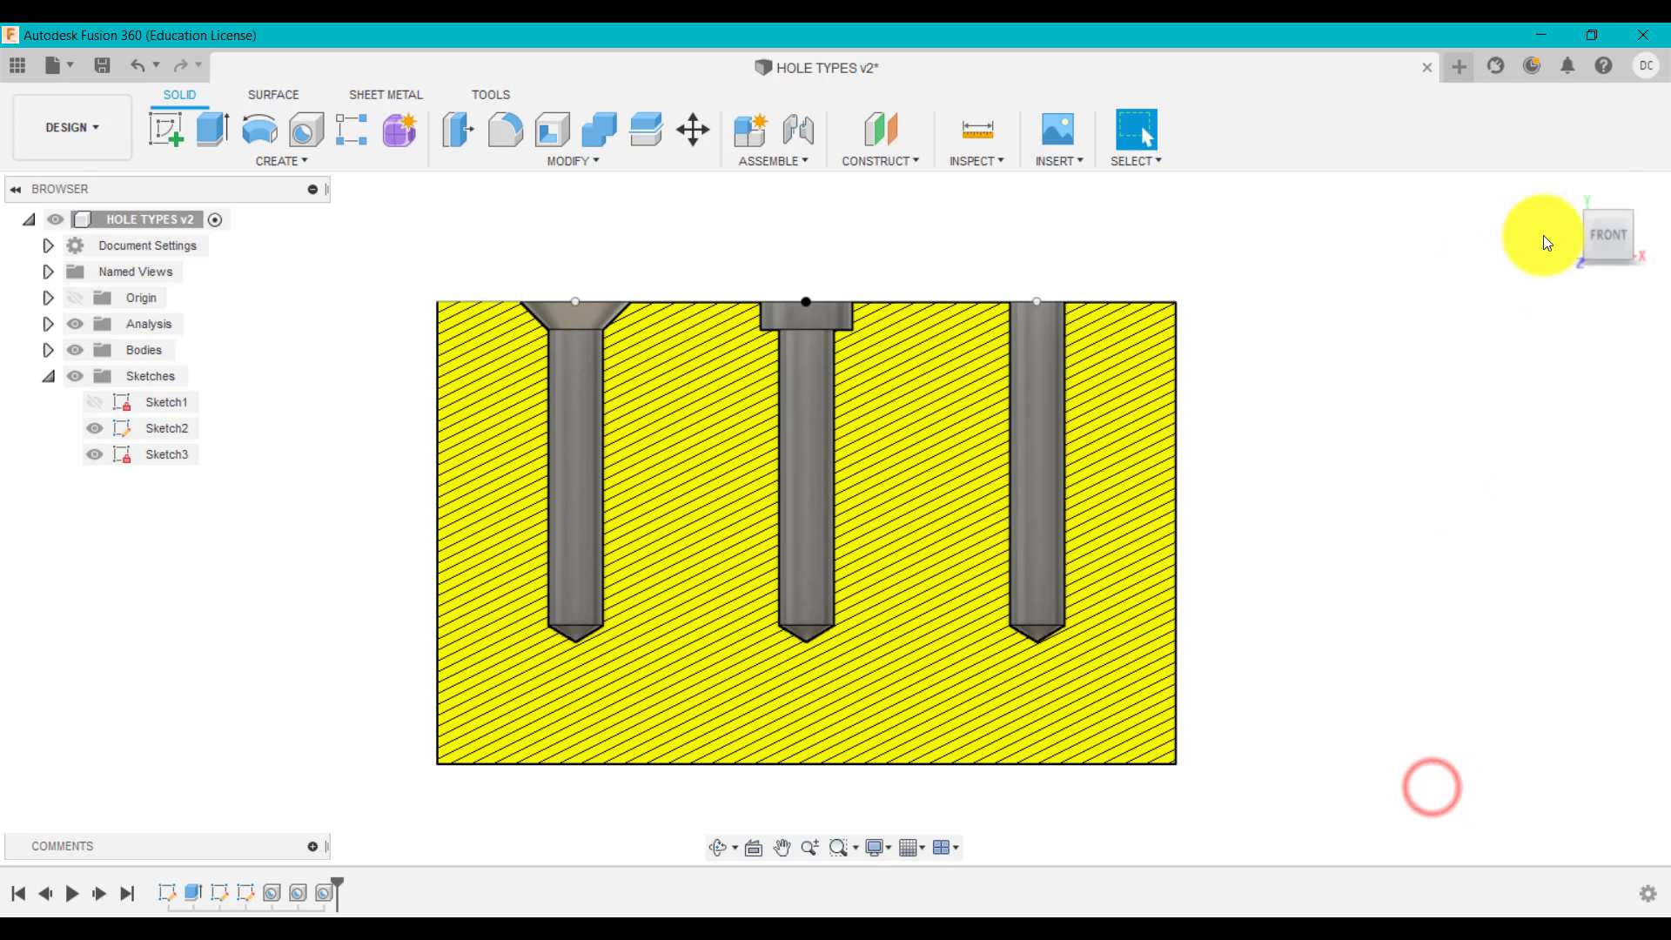
left_click(1559, 188)
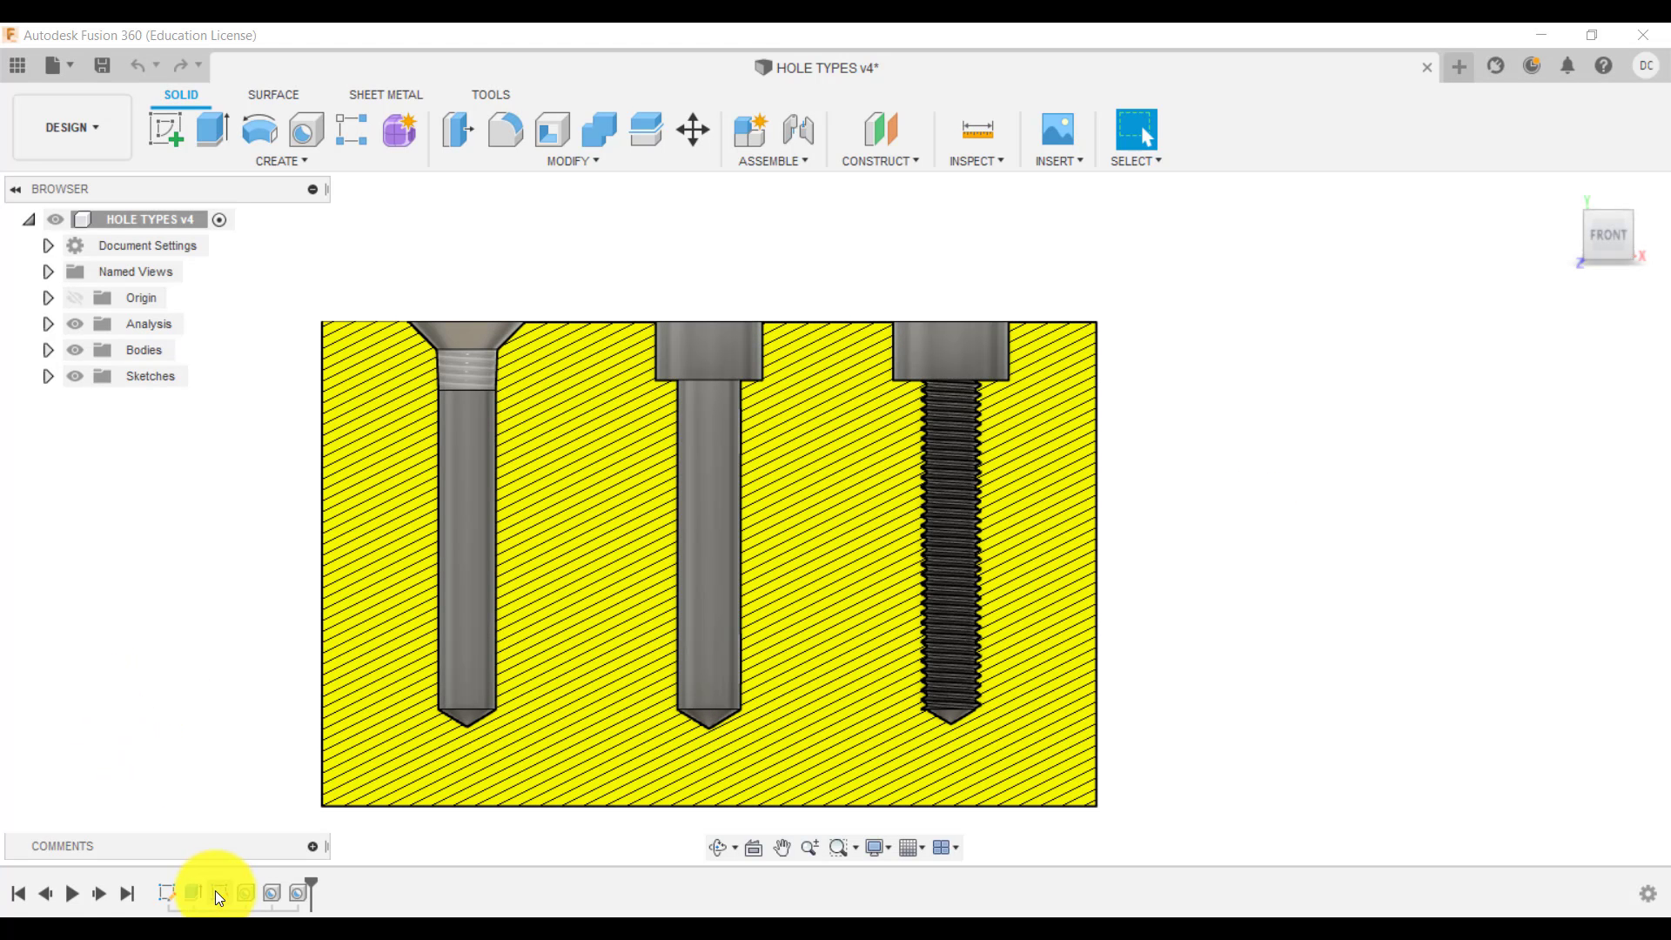
Edit the middle counterbore hole with the clearance tap type and examine its available standards and fastener types.
right_click(242, 891)
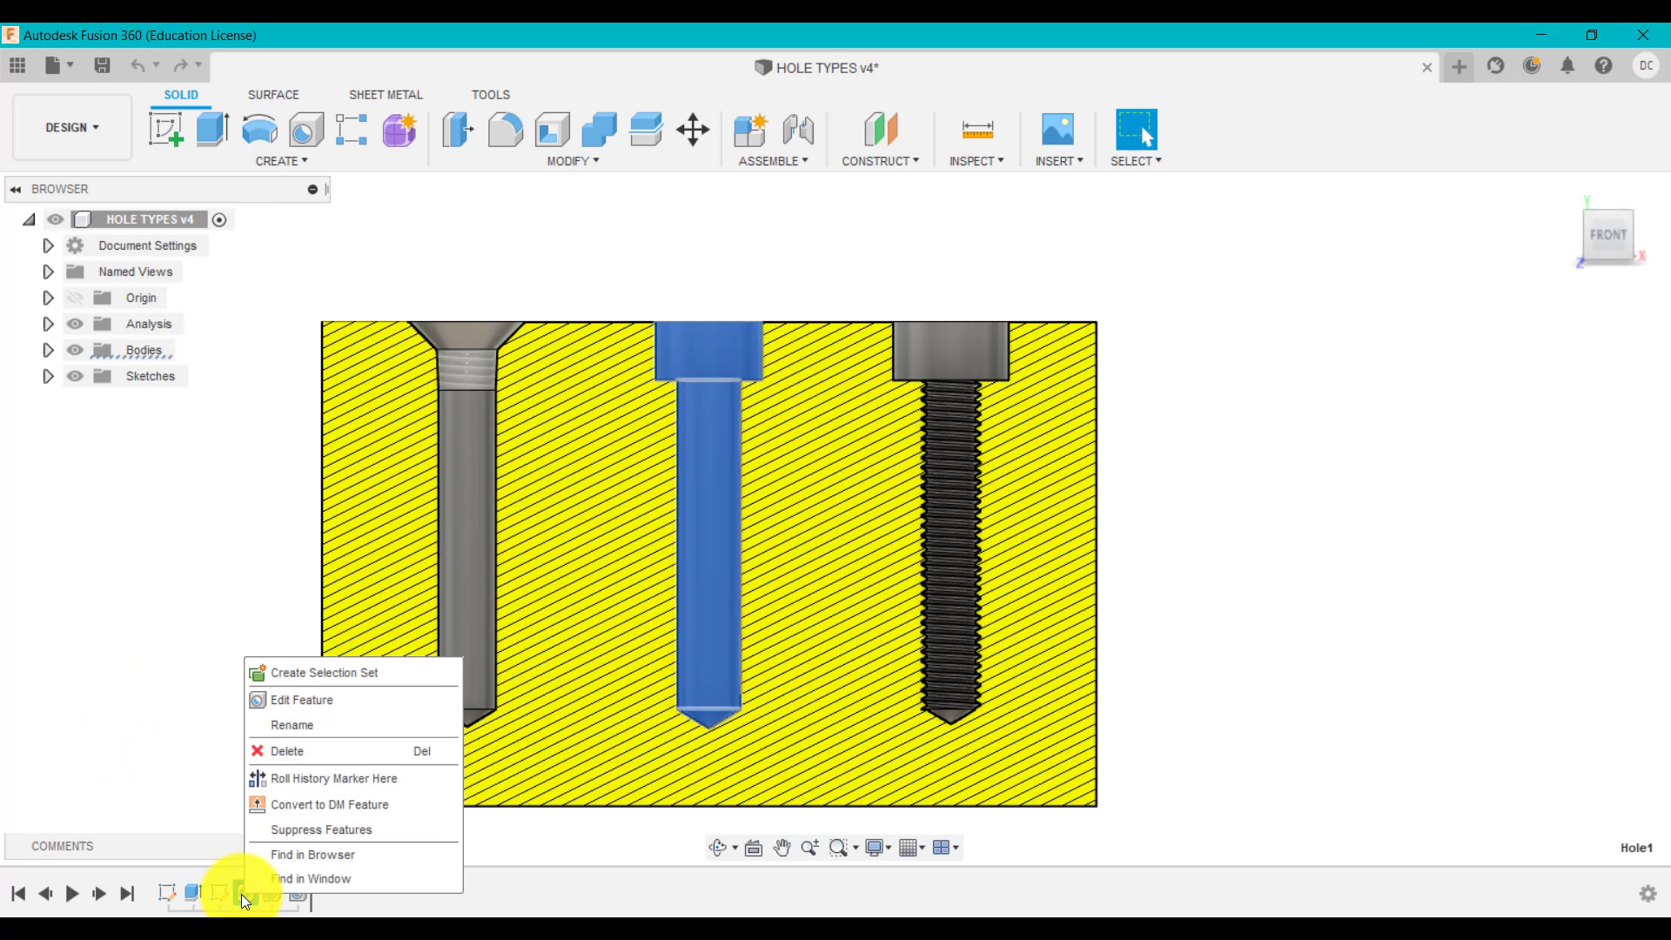
left_click(335, 703)
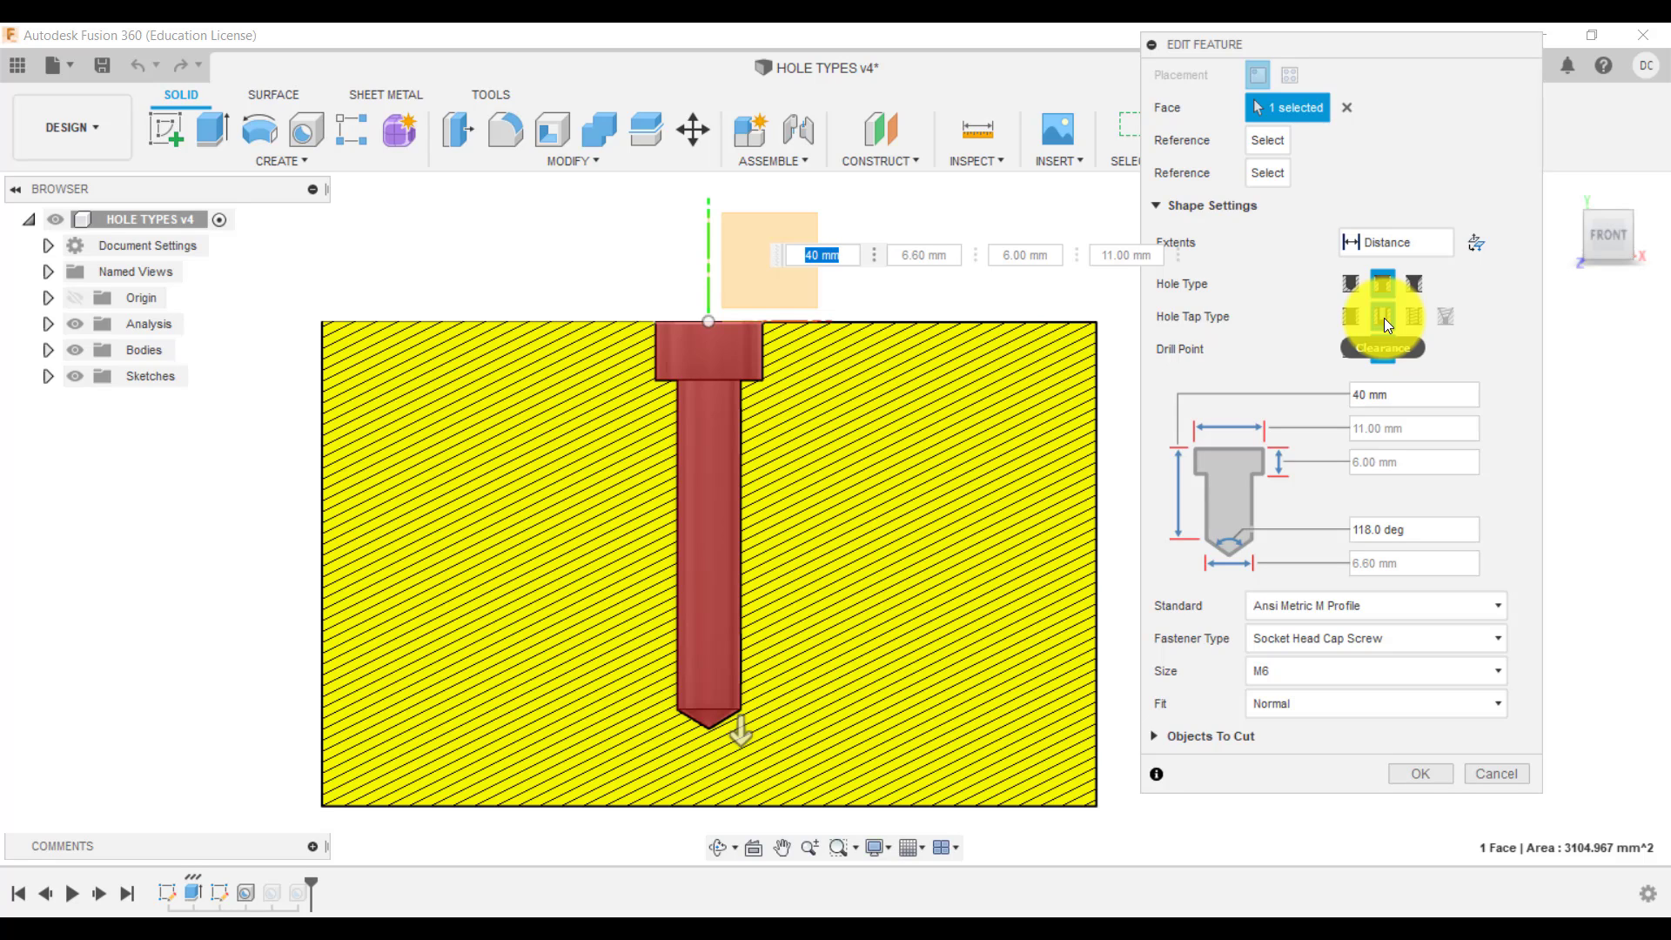
left_click(1384, 316)
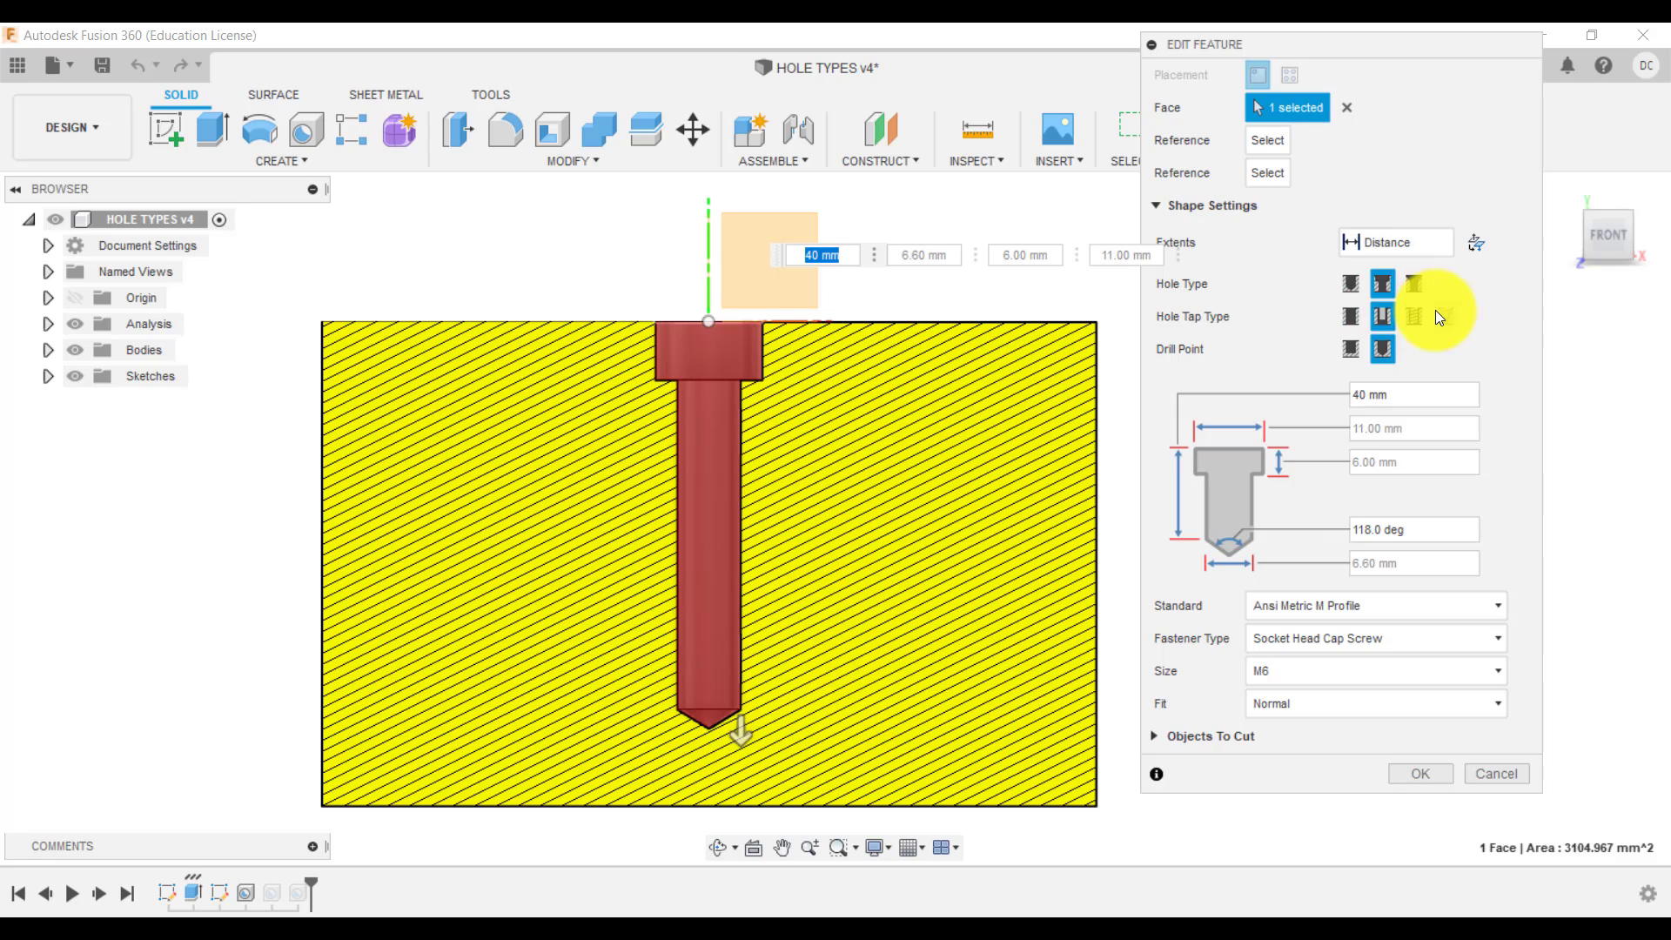
left_click(1355, 606)
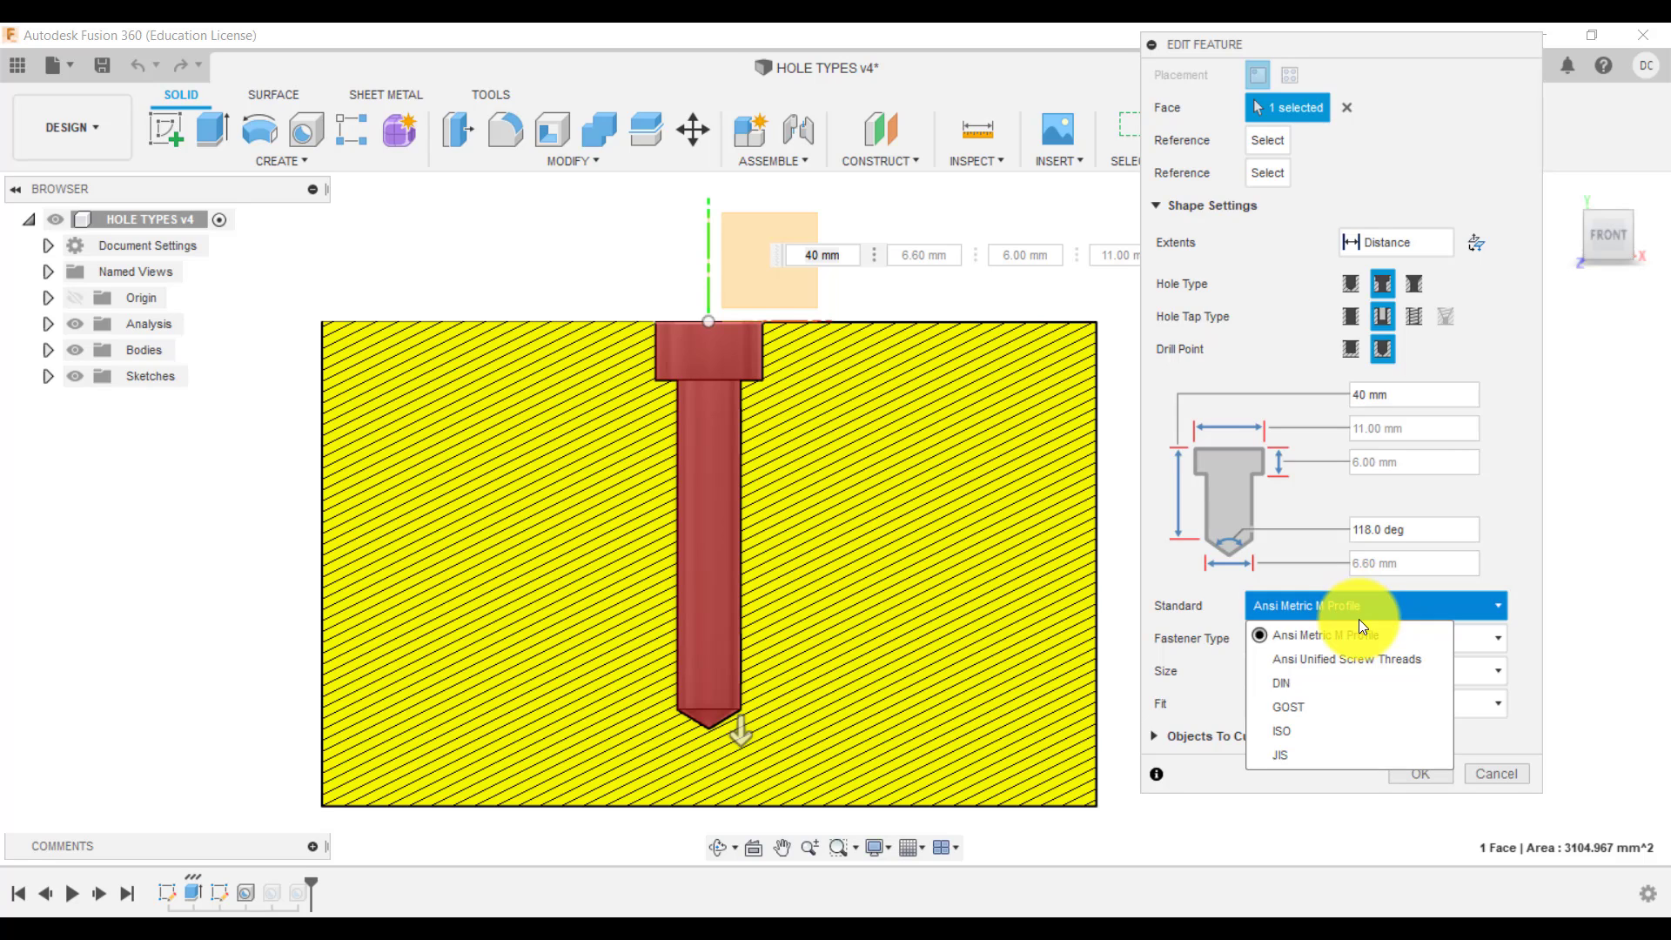
left_click(1358, 628)
left_click(1314, 644)
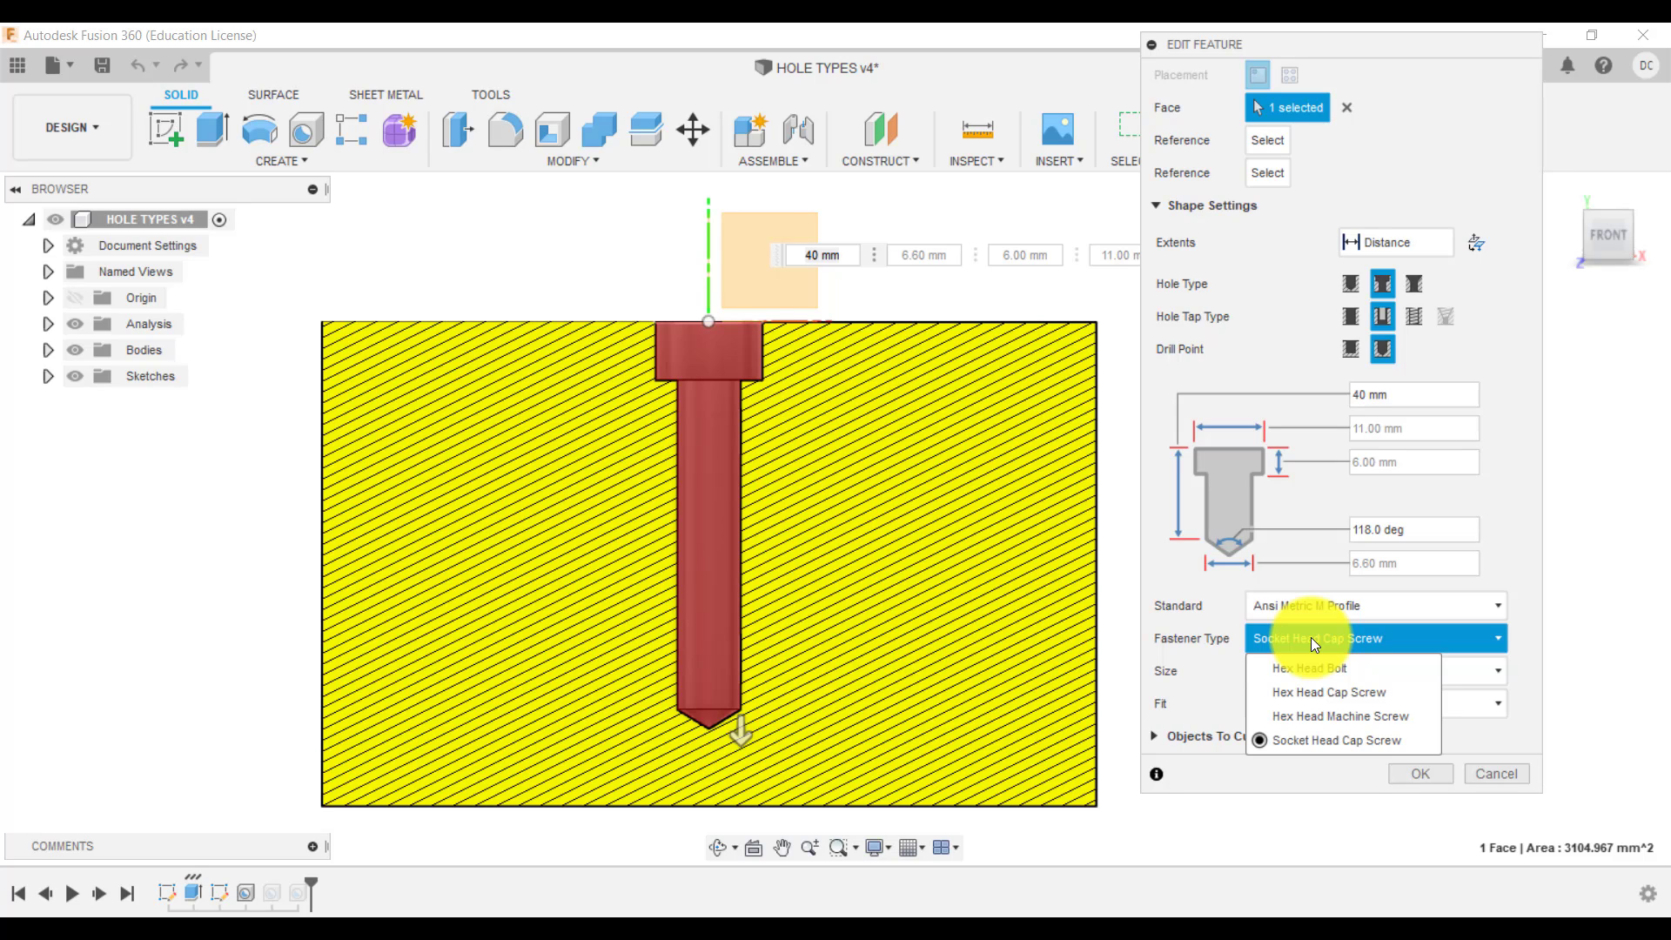
left_click(1311, 637)
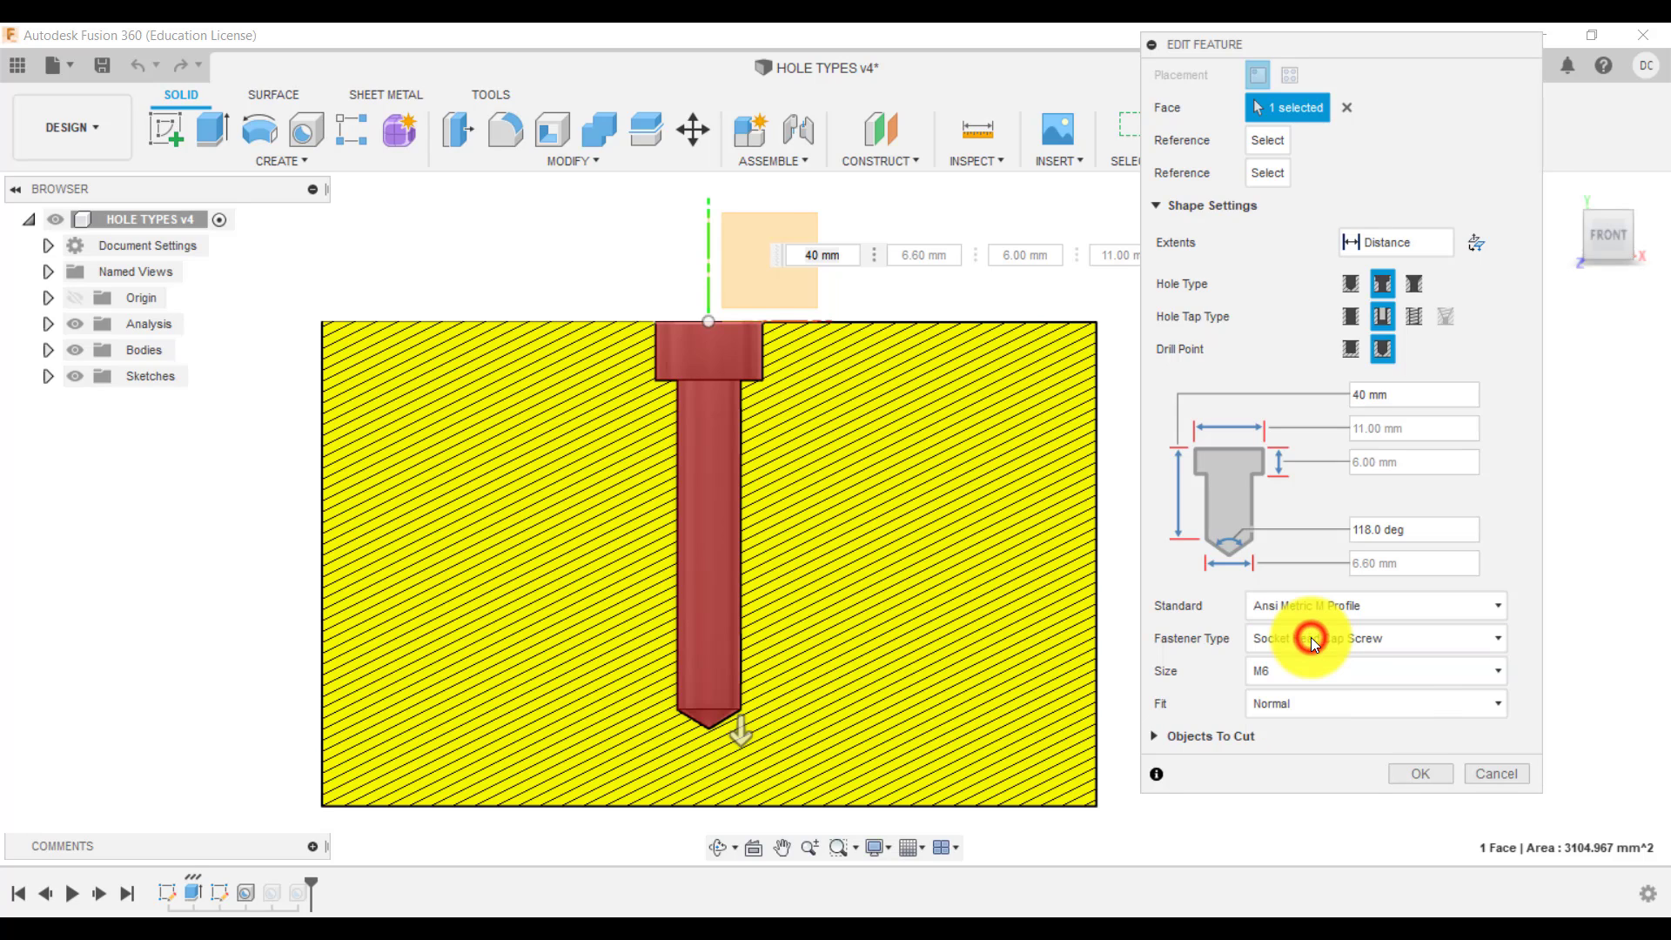
left_click(1311, 637)
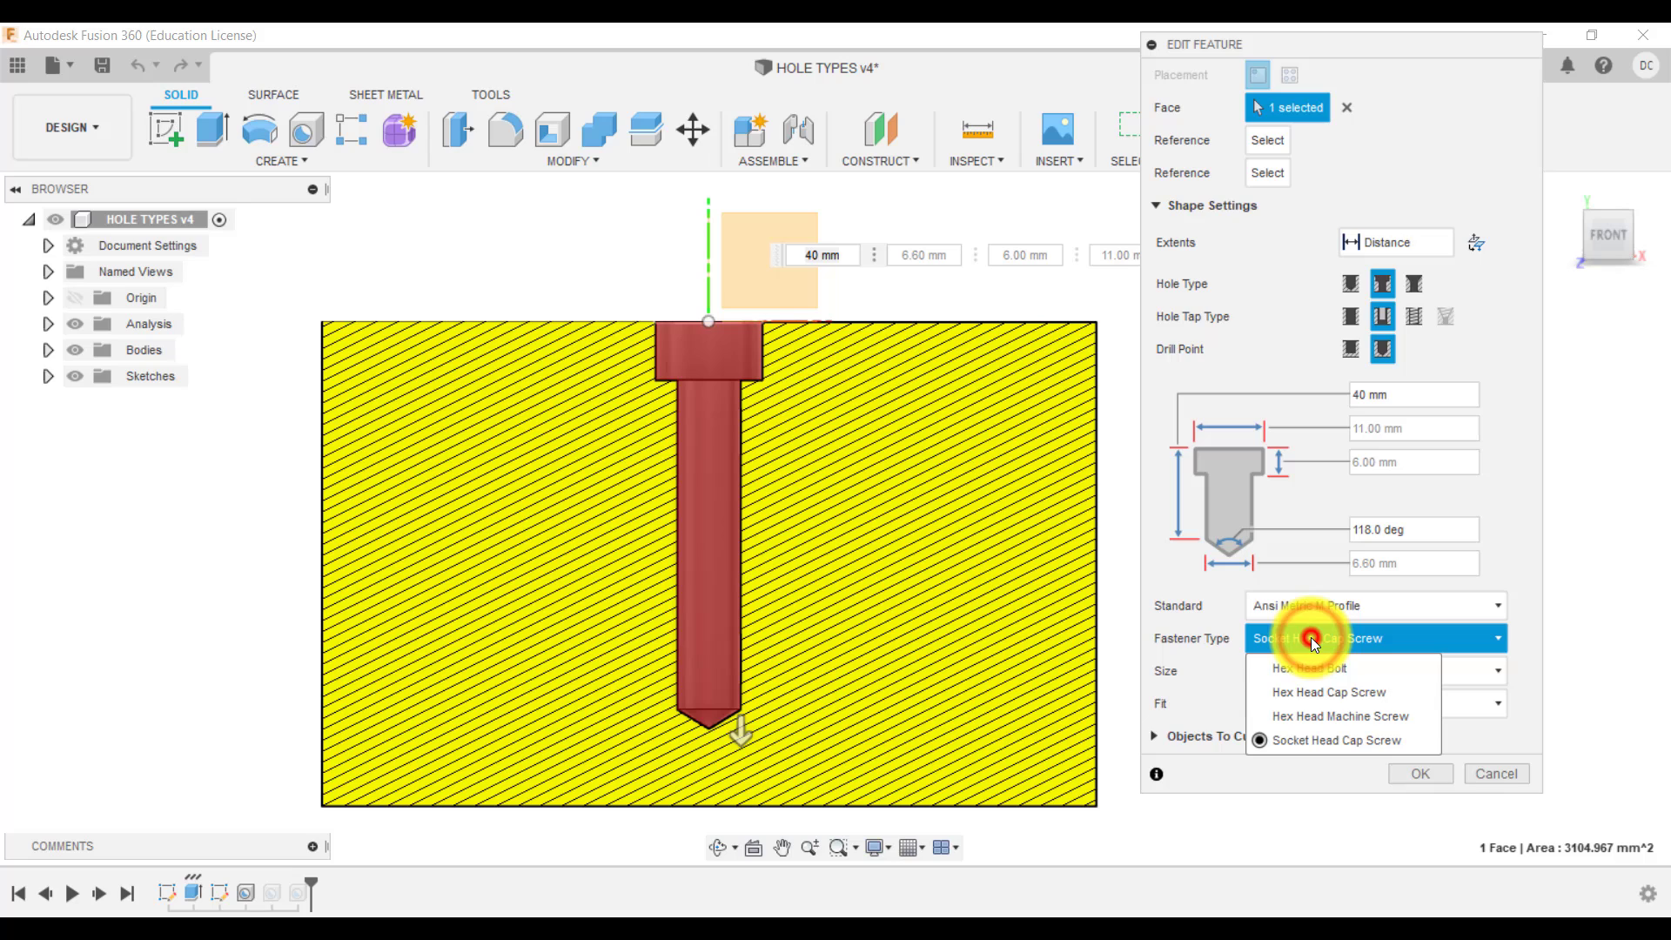
left_click(1521, 666)
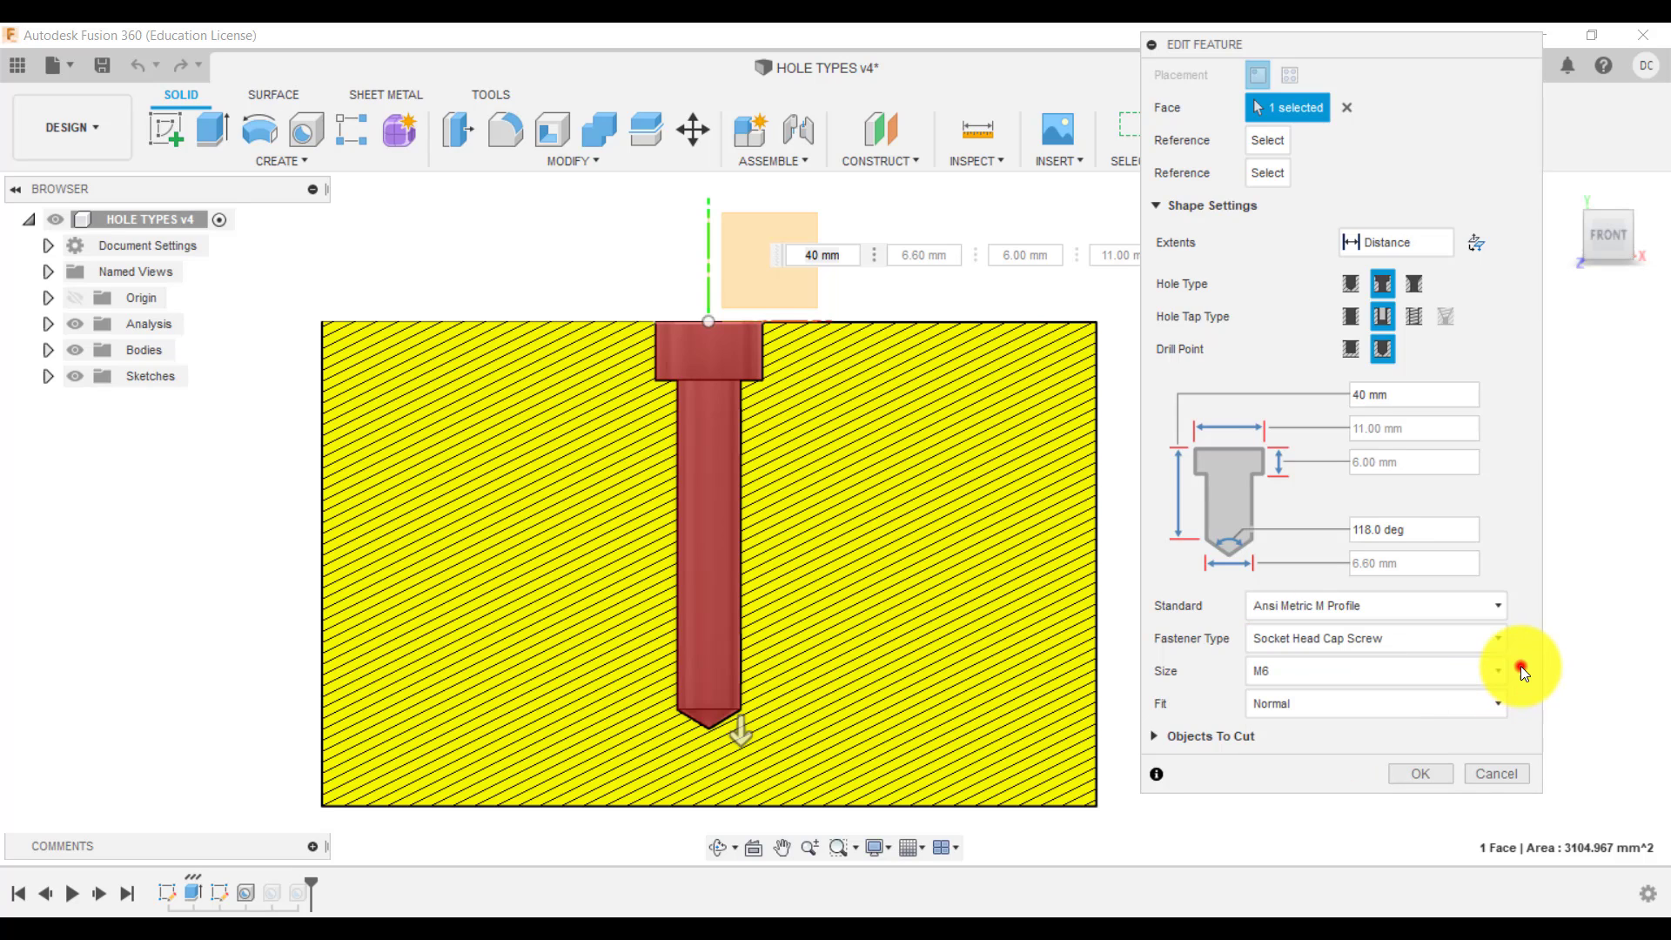
Try fastener size M8 for the clearance hole, and set it back to M6.
left_click(1308, 670)
left_click(1326, 761)
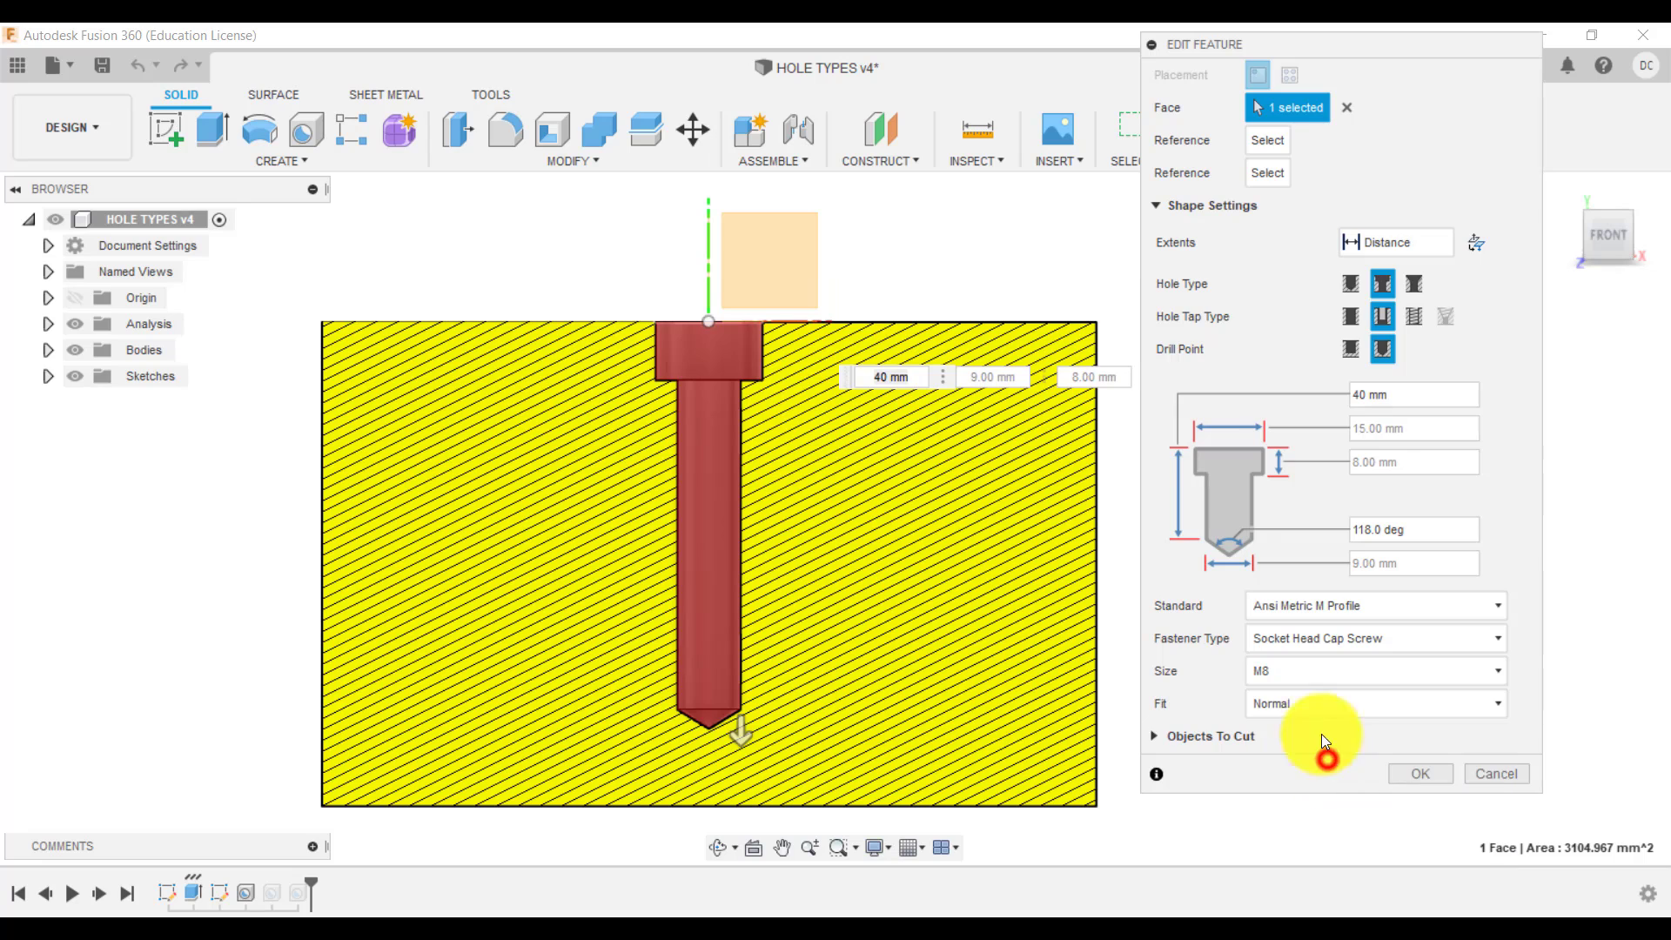
left_click(1317, 672)
left_click(1325, 744)
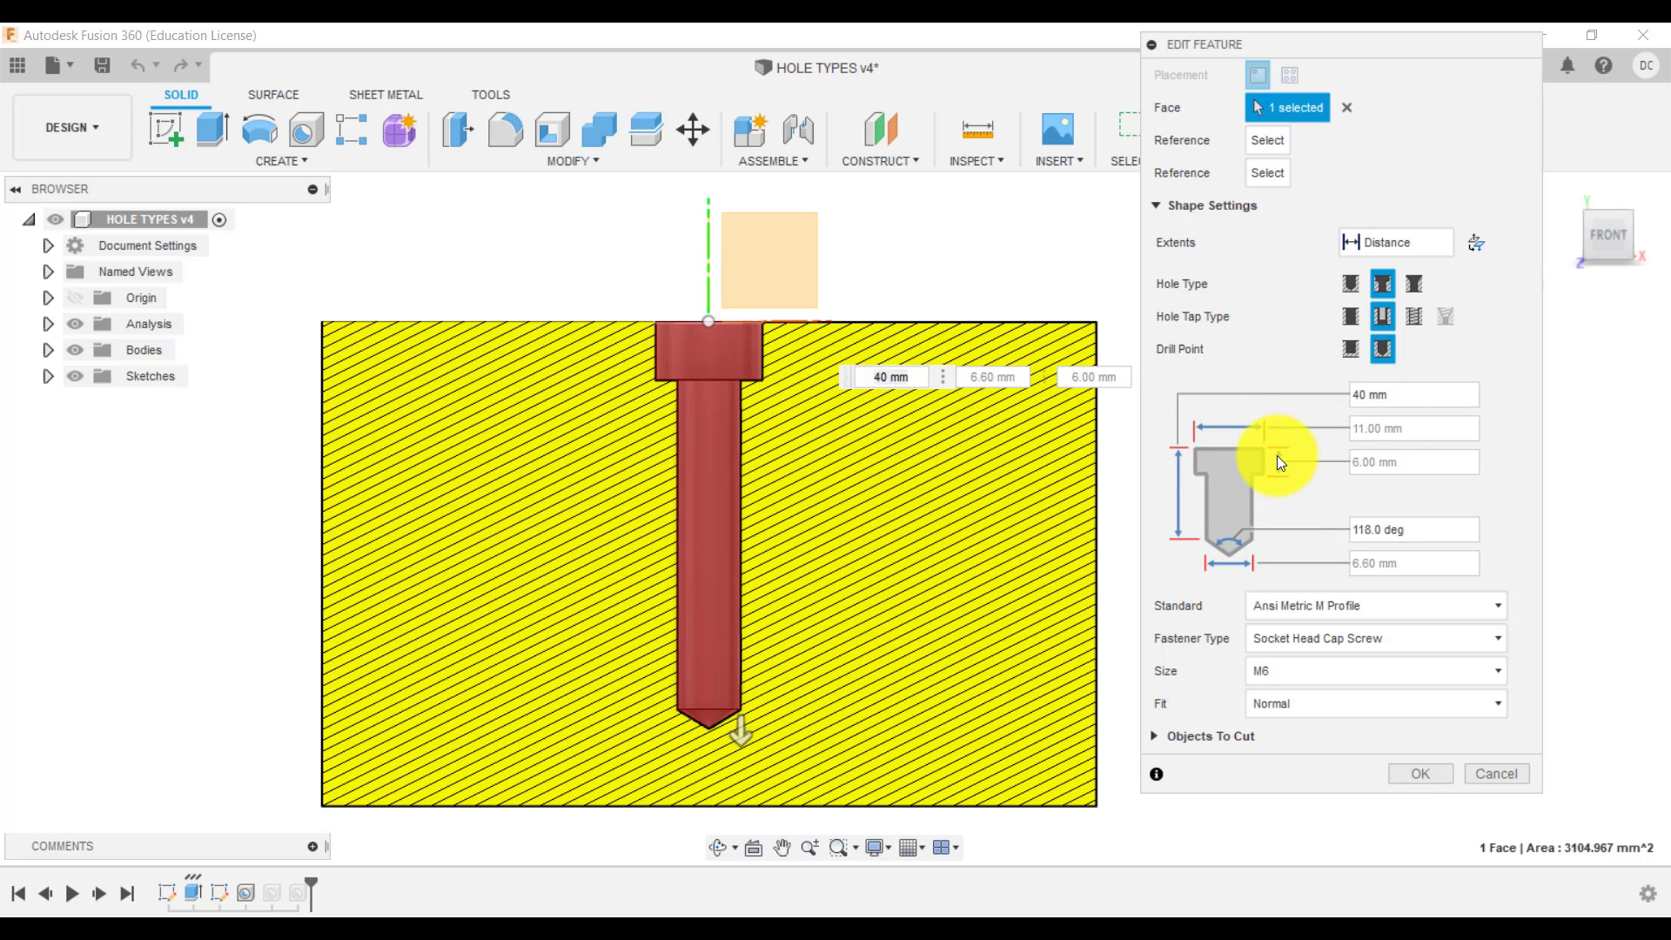
Try a flat drill point on the clearance hole, restore the angled point and cancel the edit.
left_click(1402, 431)
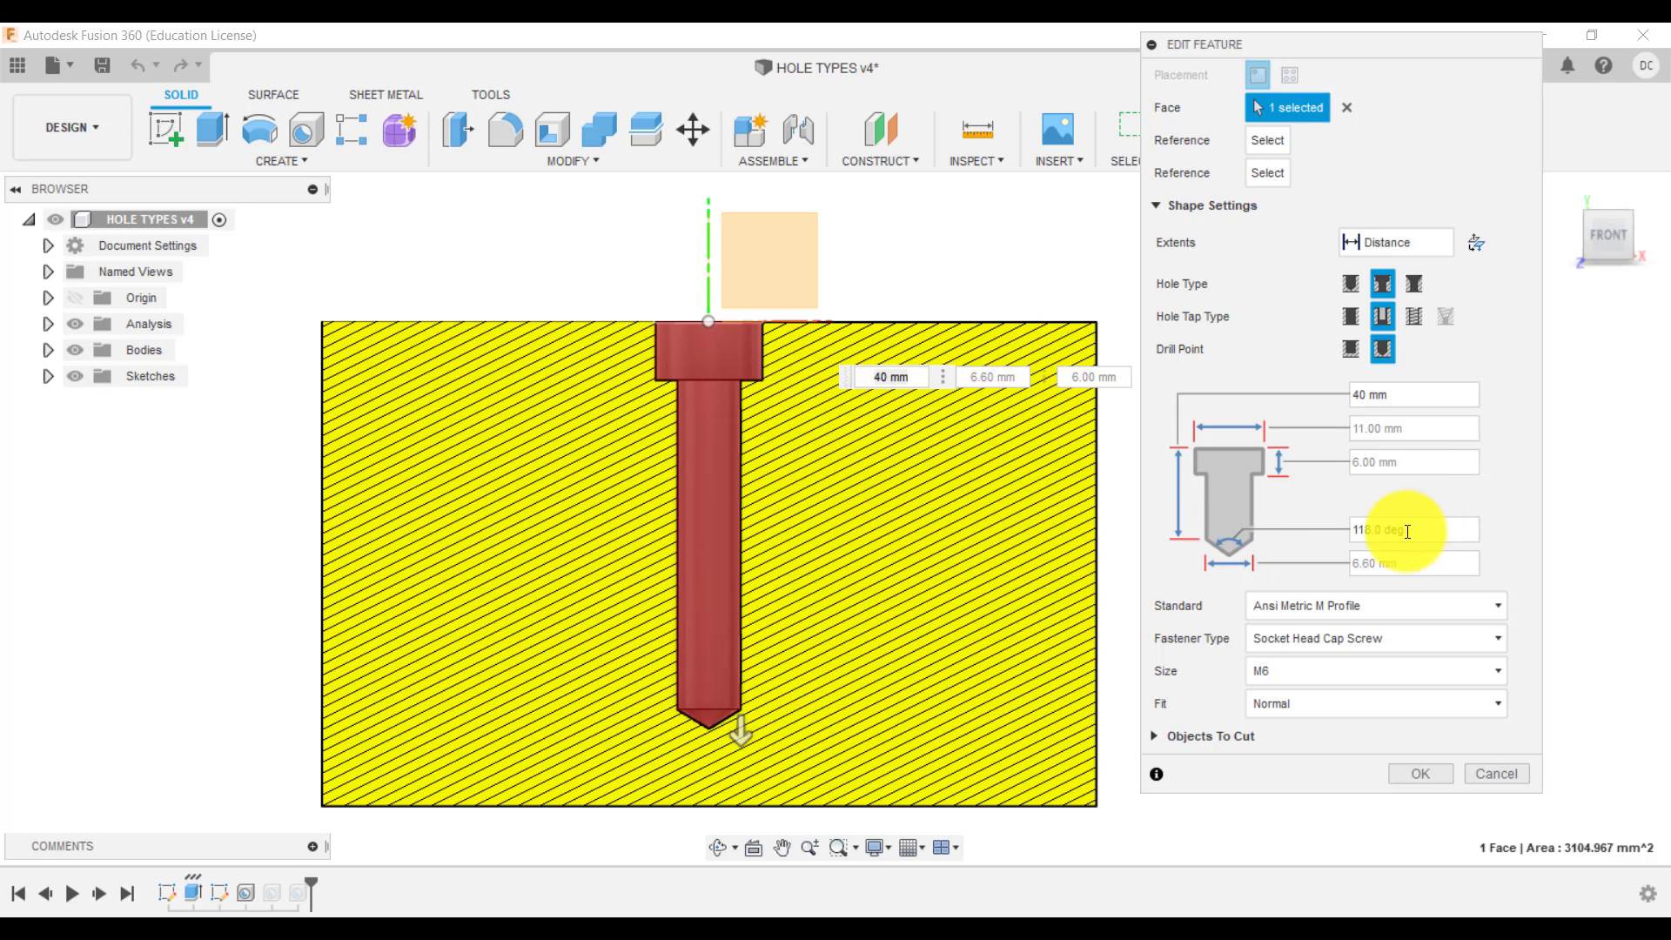
left_click(1354, 351)
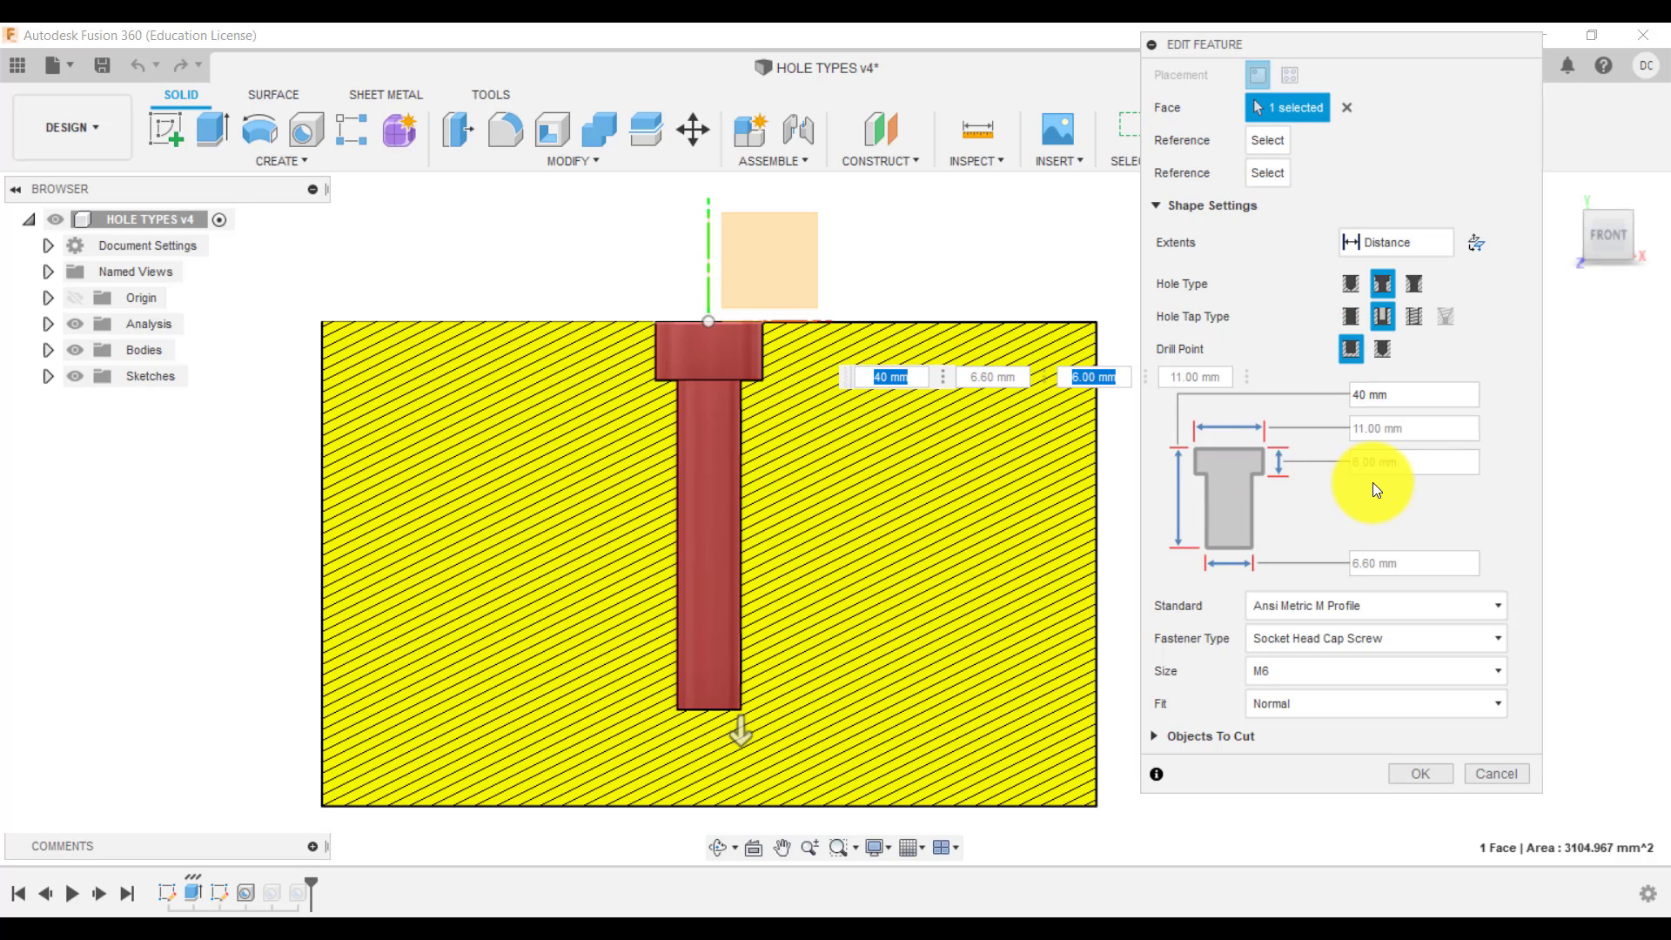
left_click(1385, 349)
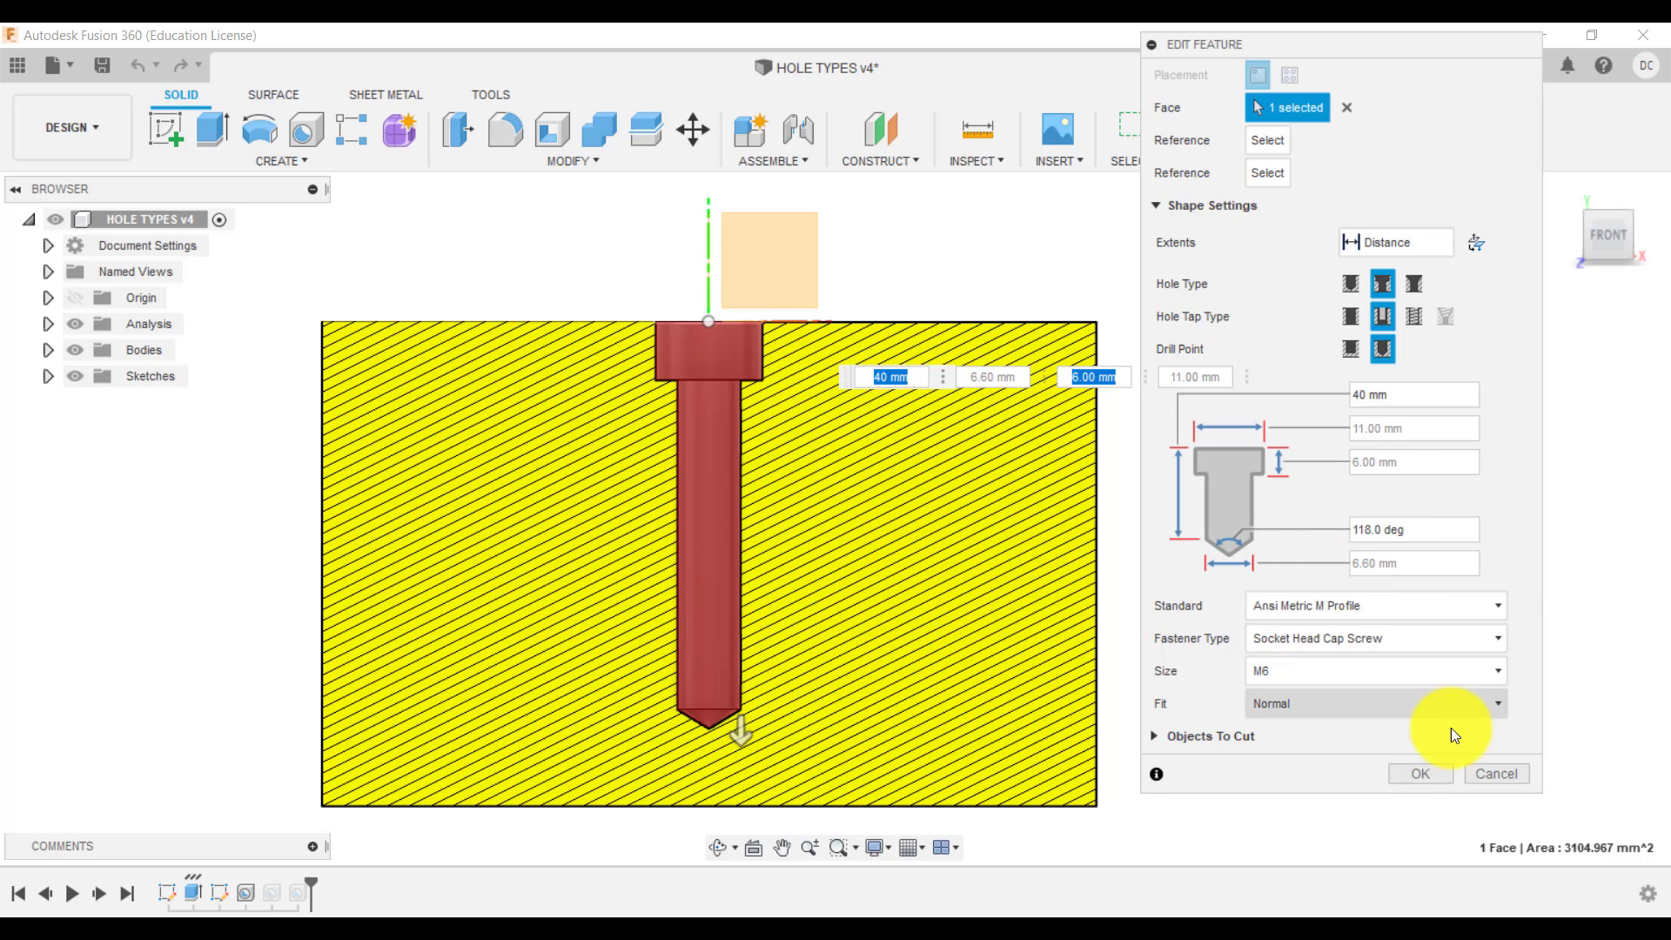
left_click(1505, 774)
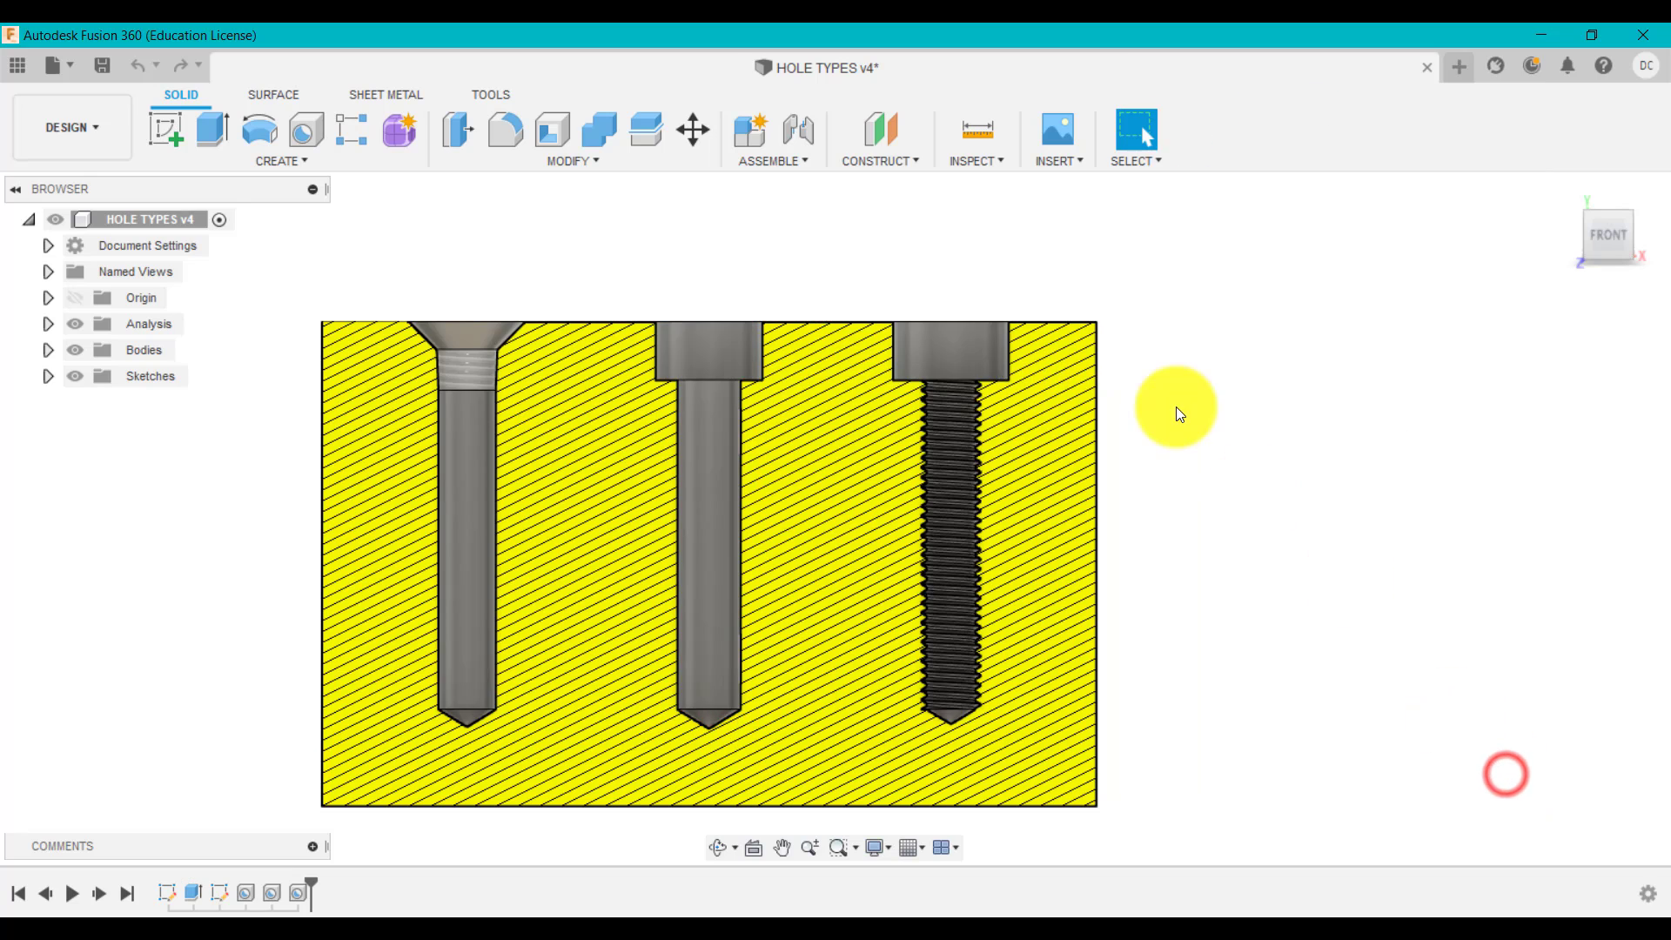
Open the tapped counterbore hole for editing and view its section from the front.
right_click(277, 887)
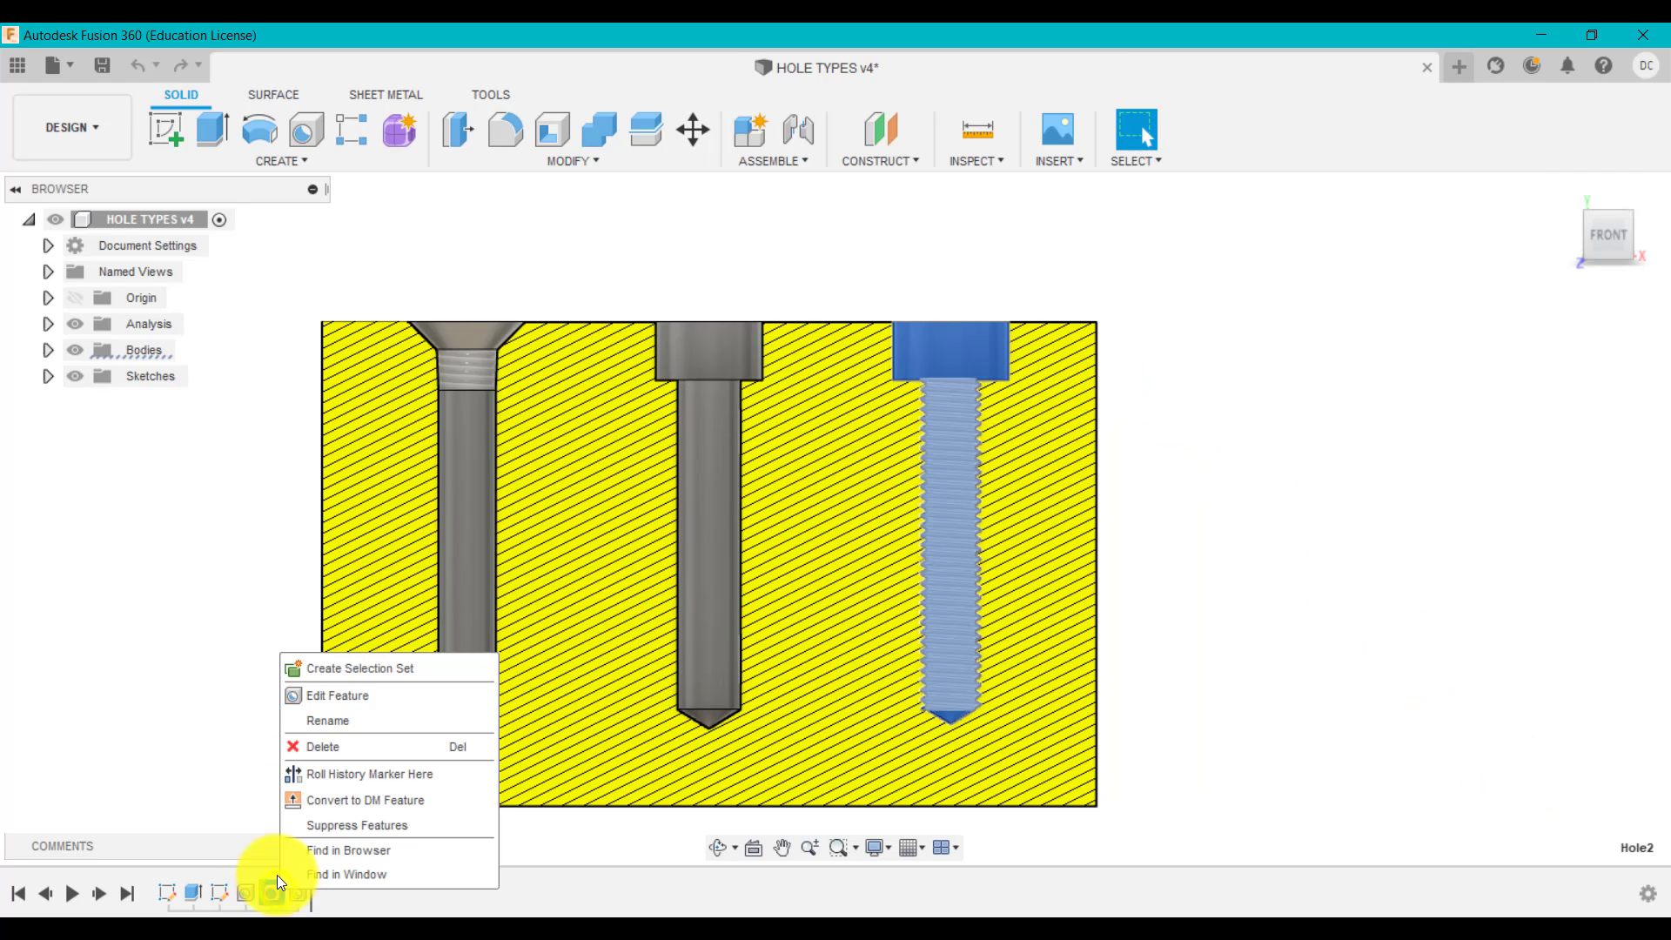
left_click(359, 699)
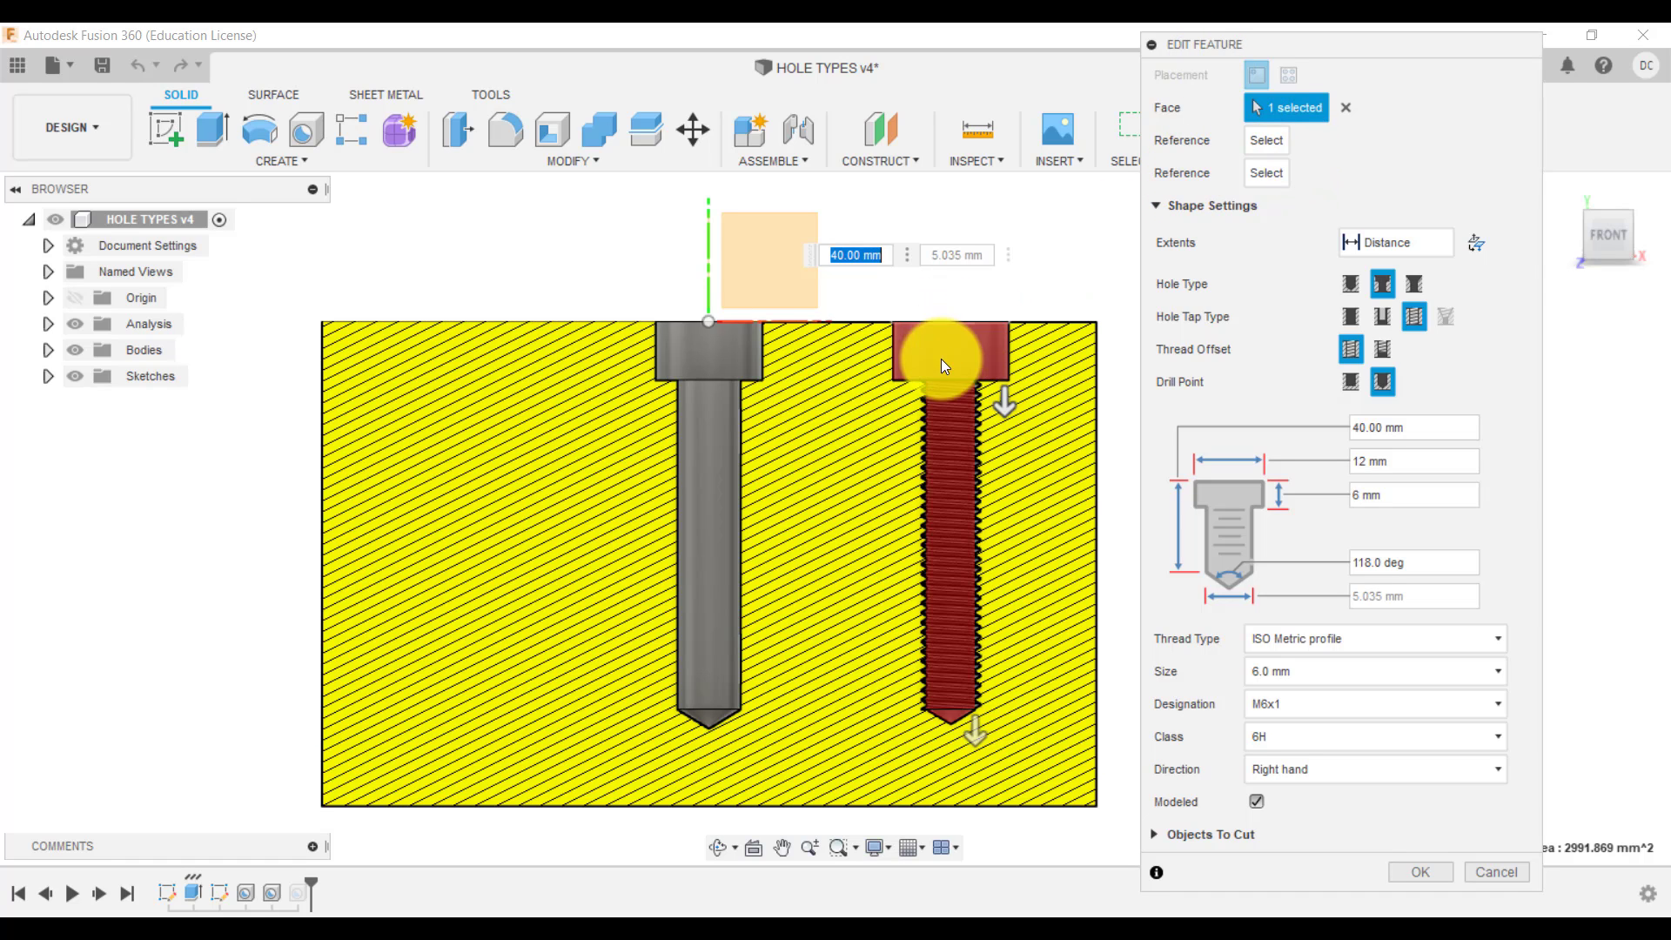
left_click(1565, 193)
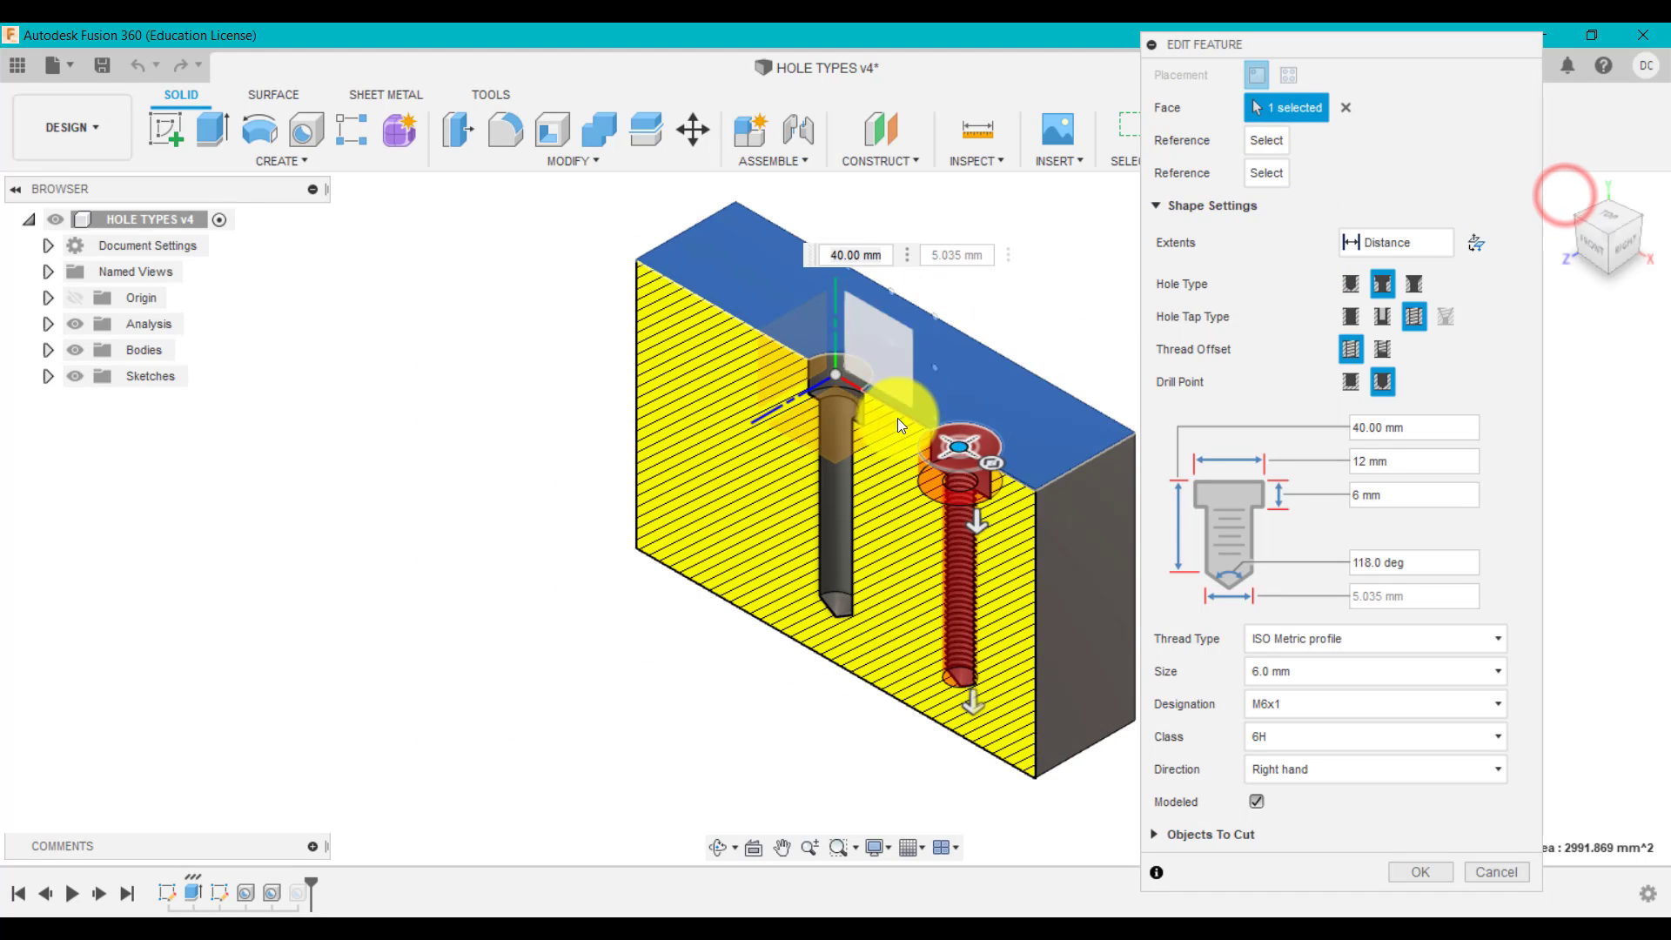
left_click(1585, 243)
scroll(1094, 385, "up", 3)
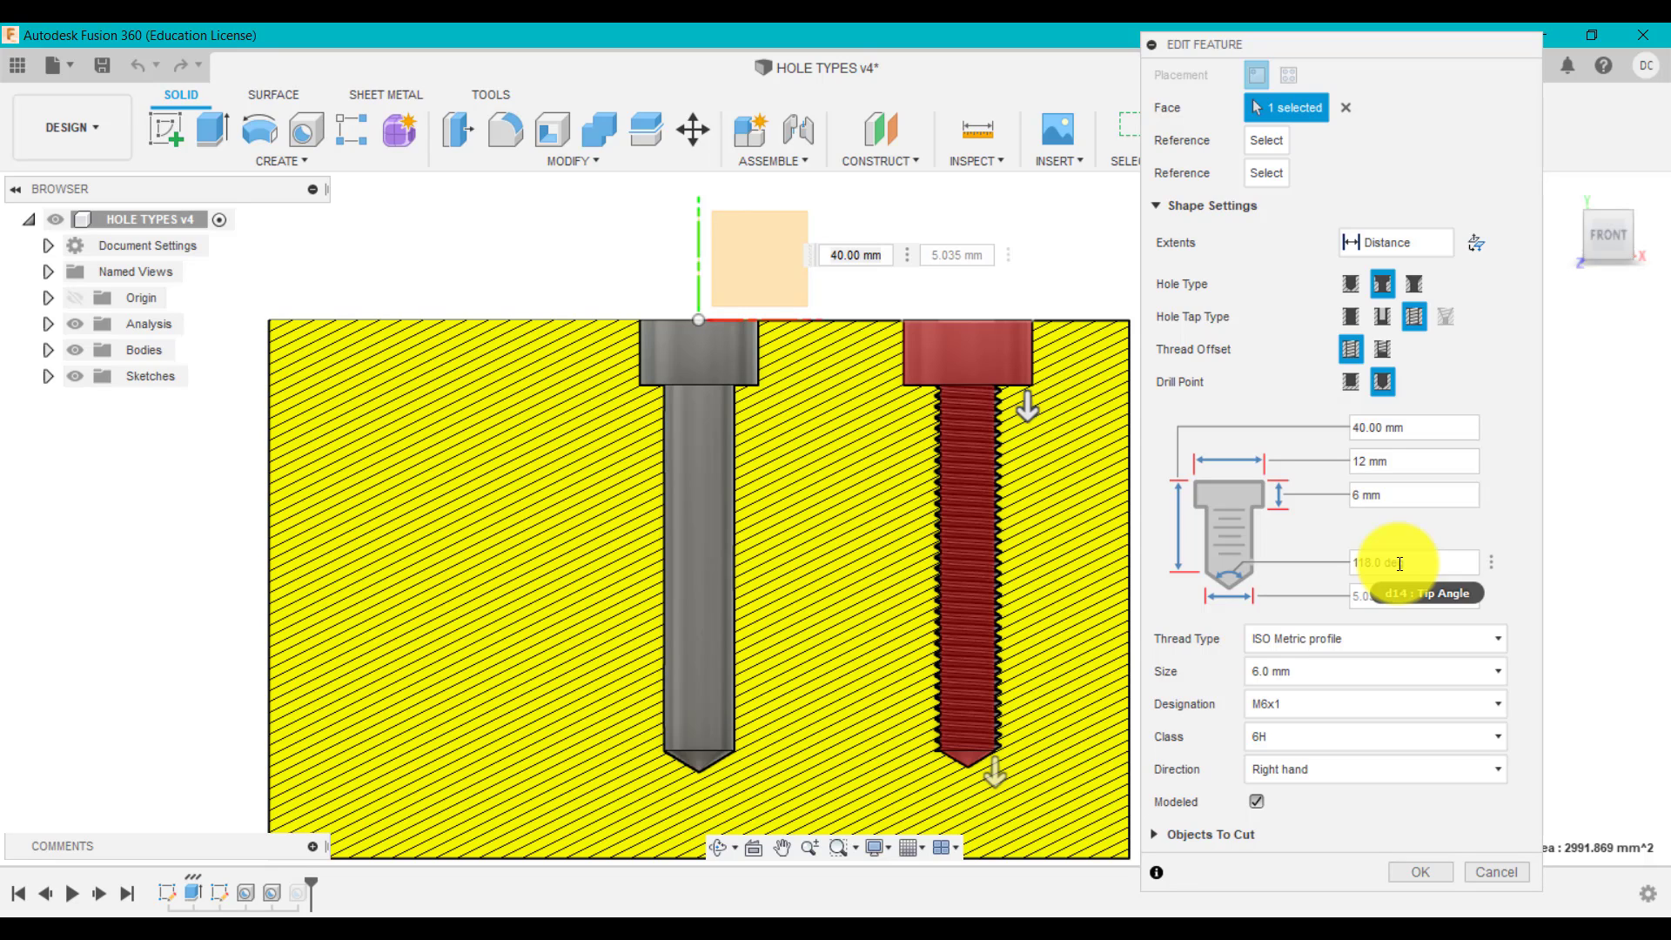
Try a flat drill point on the tapped hole, and set it back to the angled point.
left_click(1350, 381)
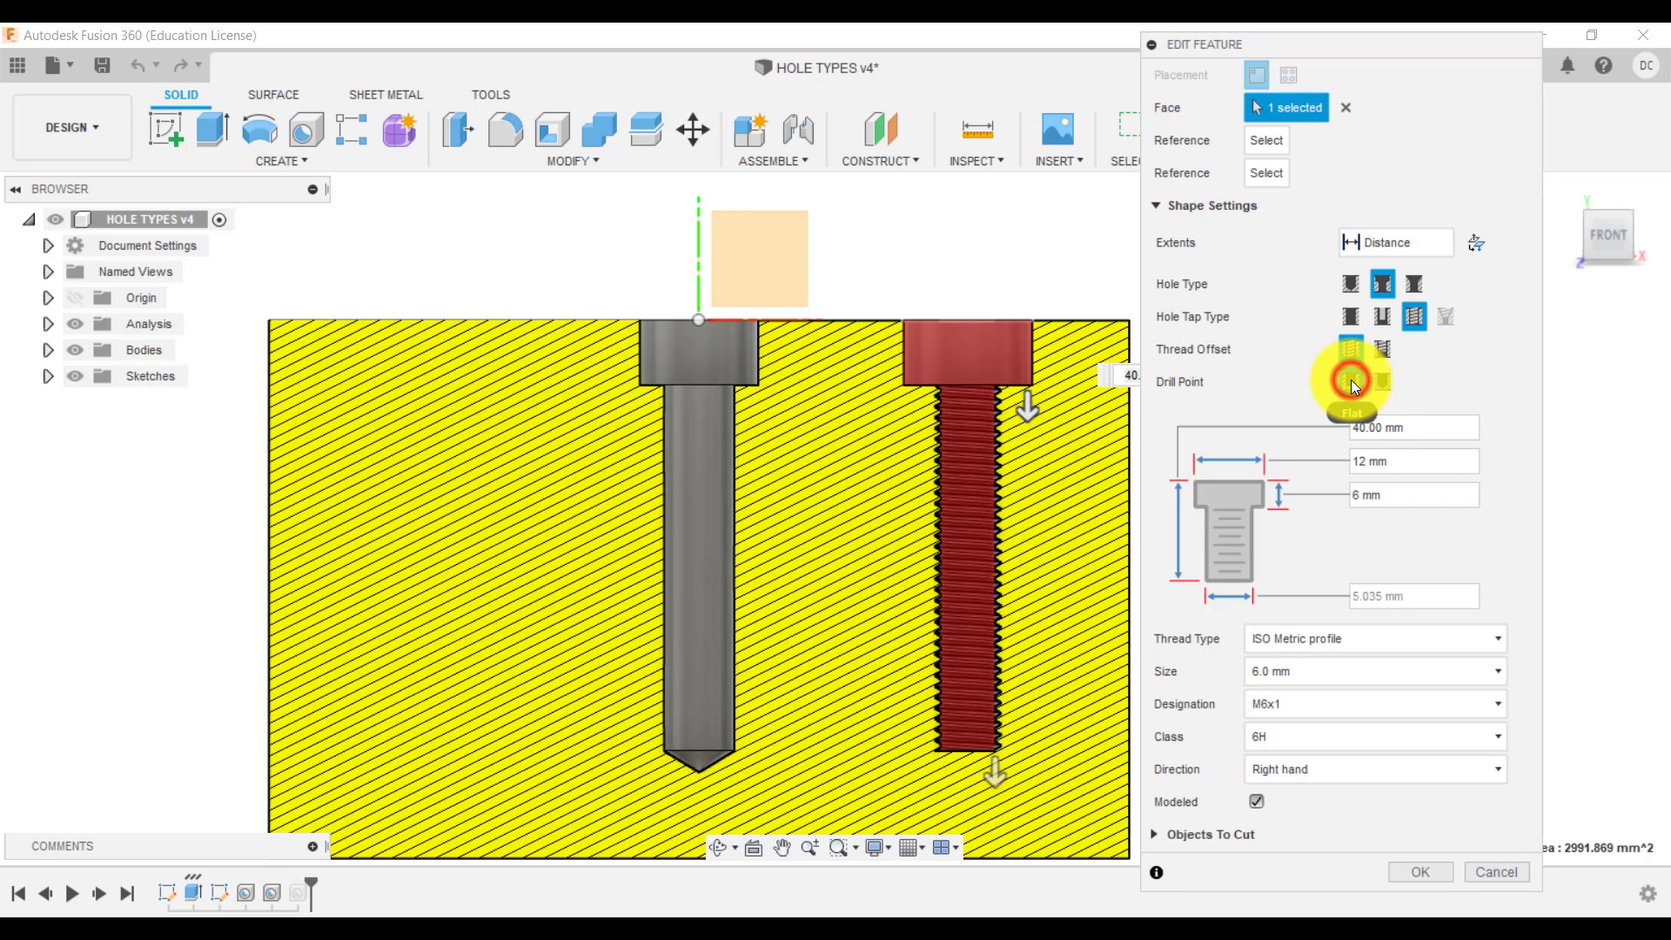
left_click(1384, 382)
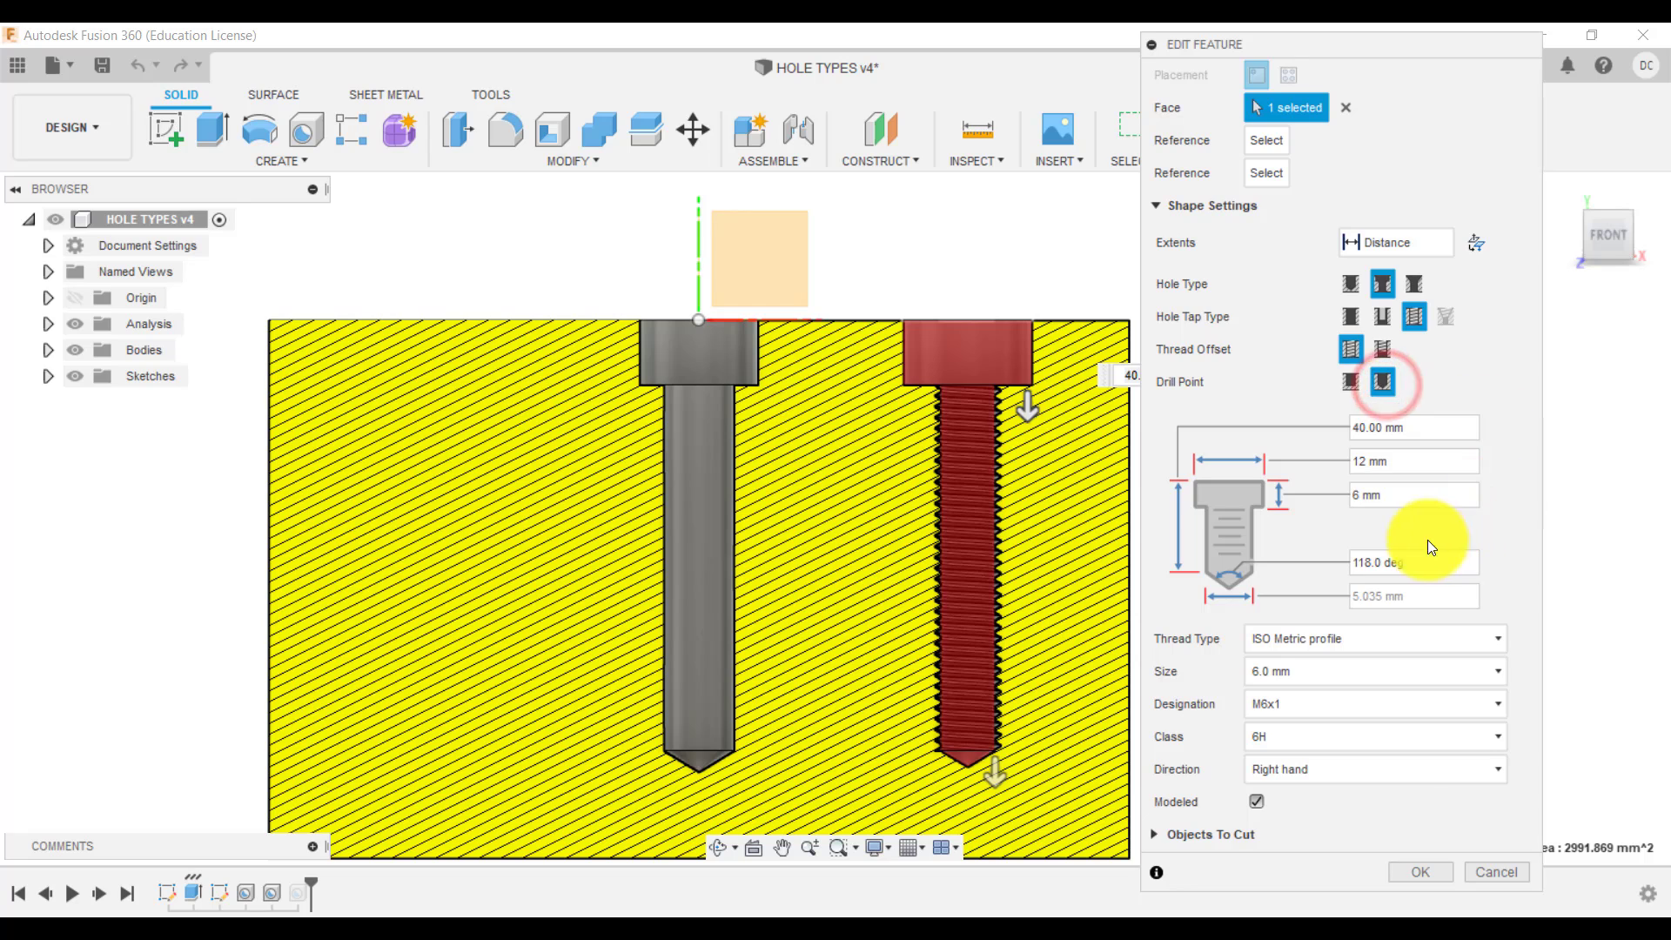
left_click(1425, 594)
left_click(1367, 583)
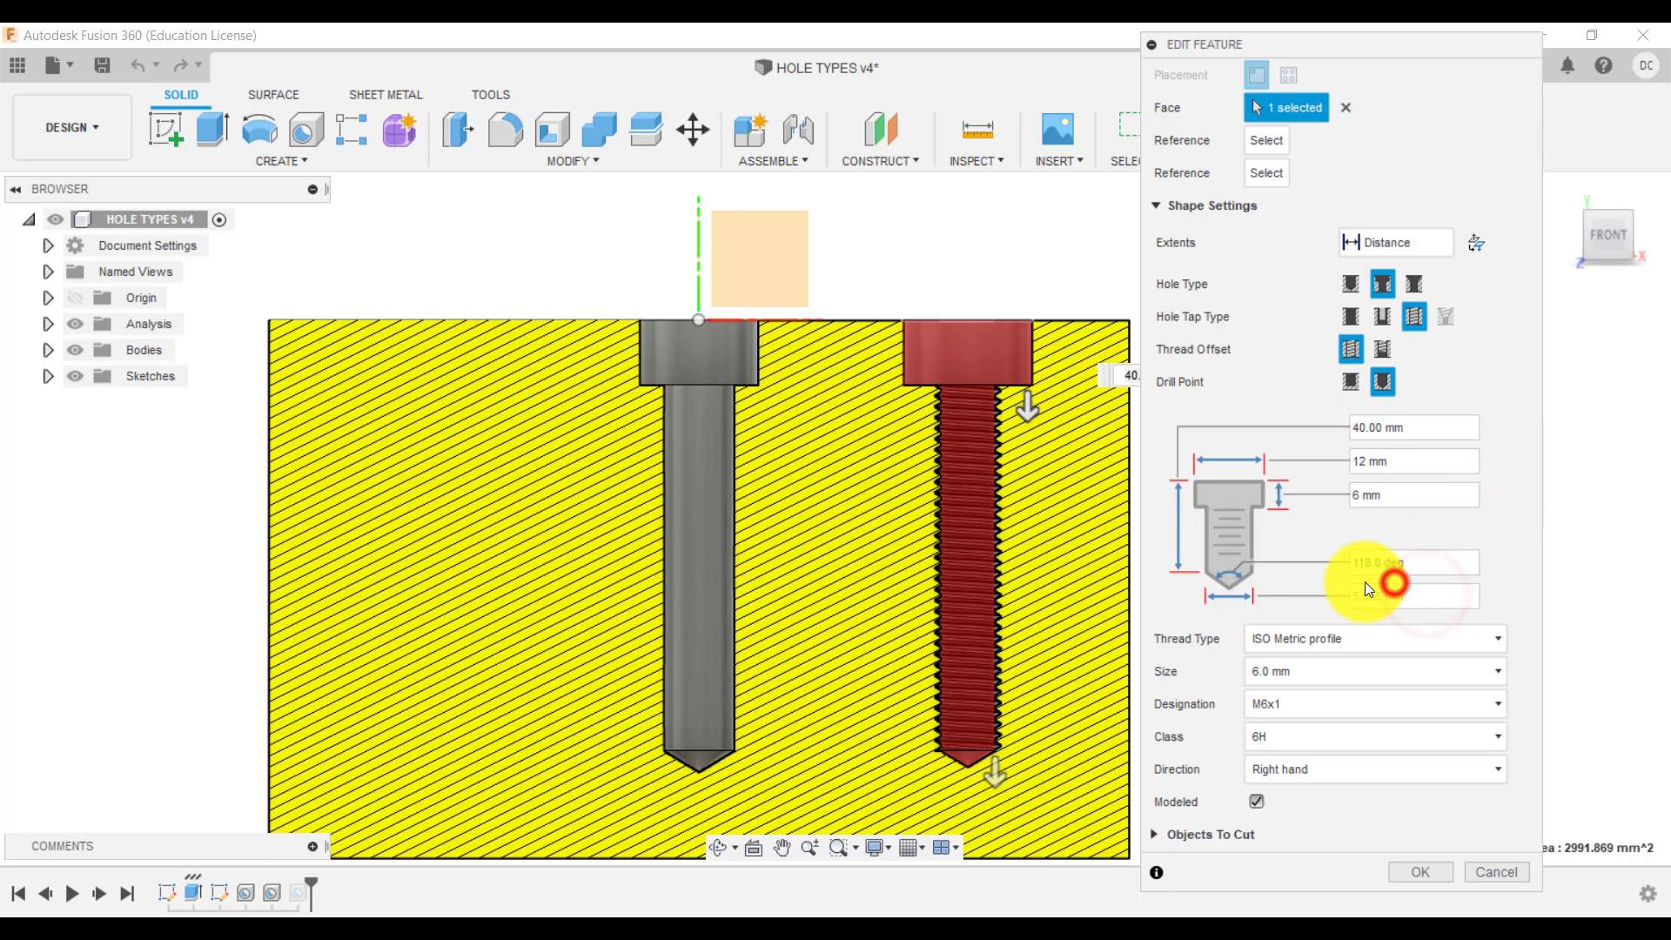
Set the tapped hole's thread type to GB Metric Profile with a size of 6.0 mm.
left_click(1323, 636)
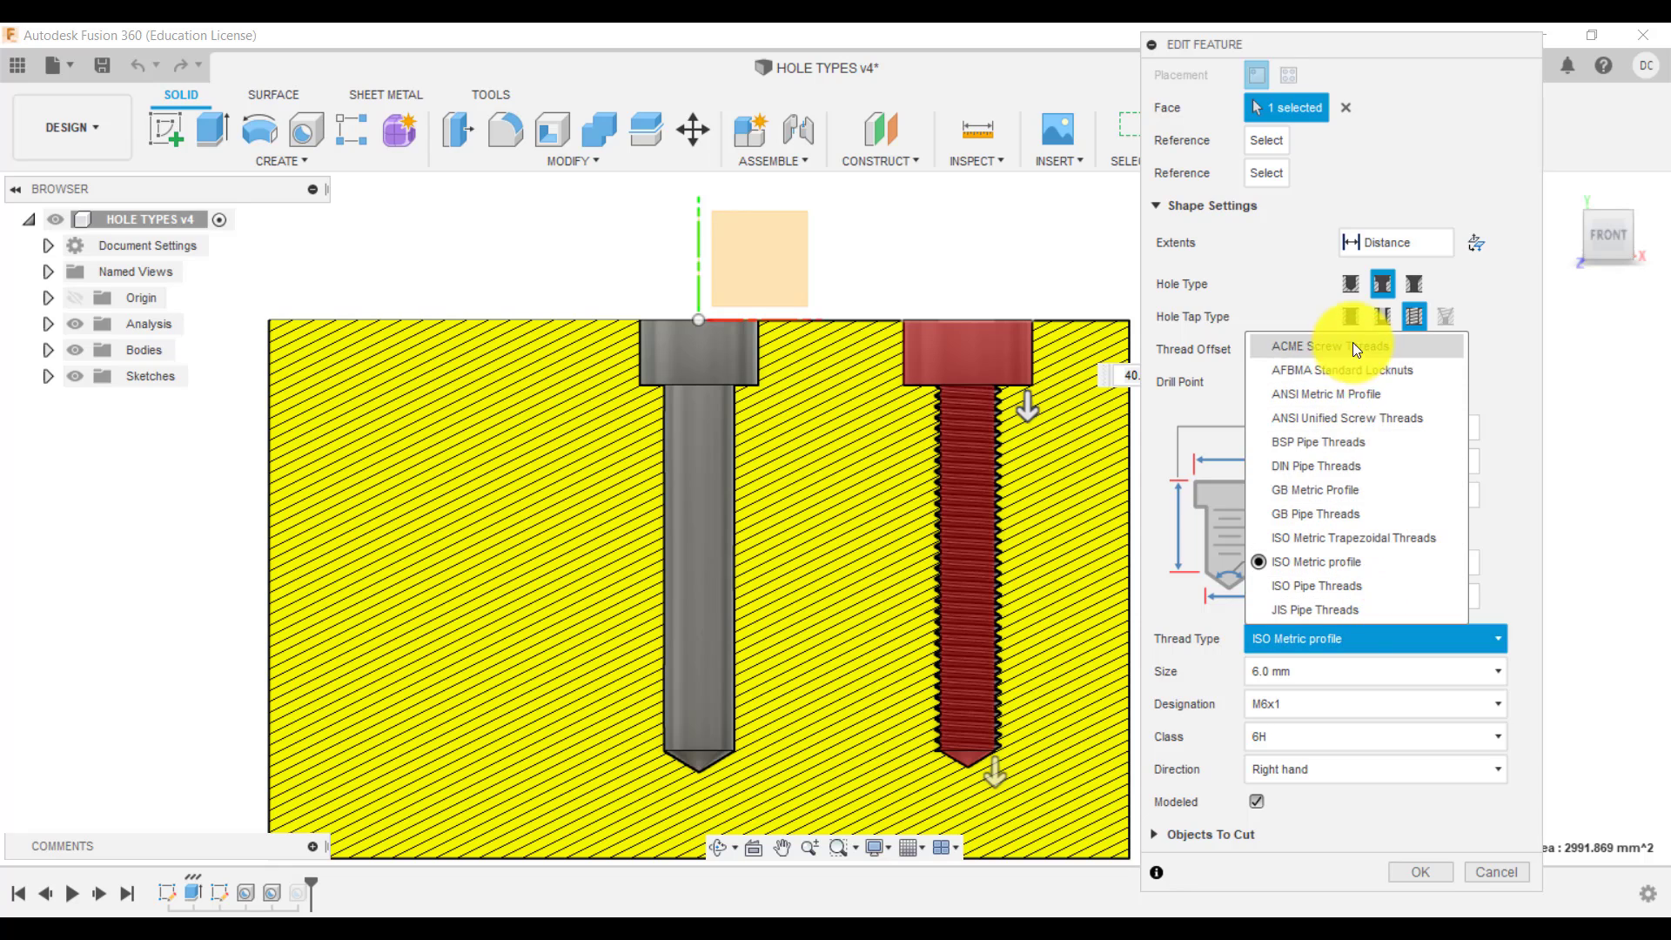
left_click(1345, 489)
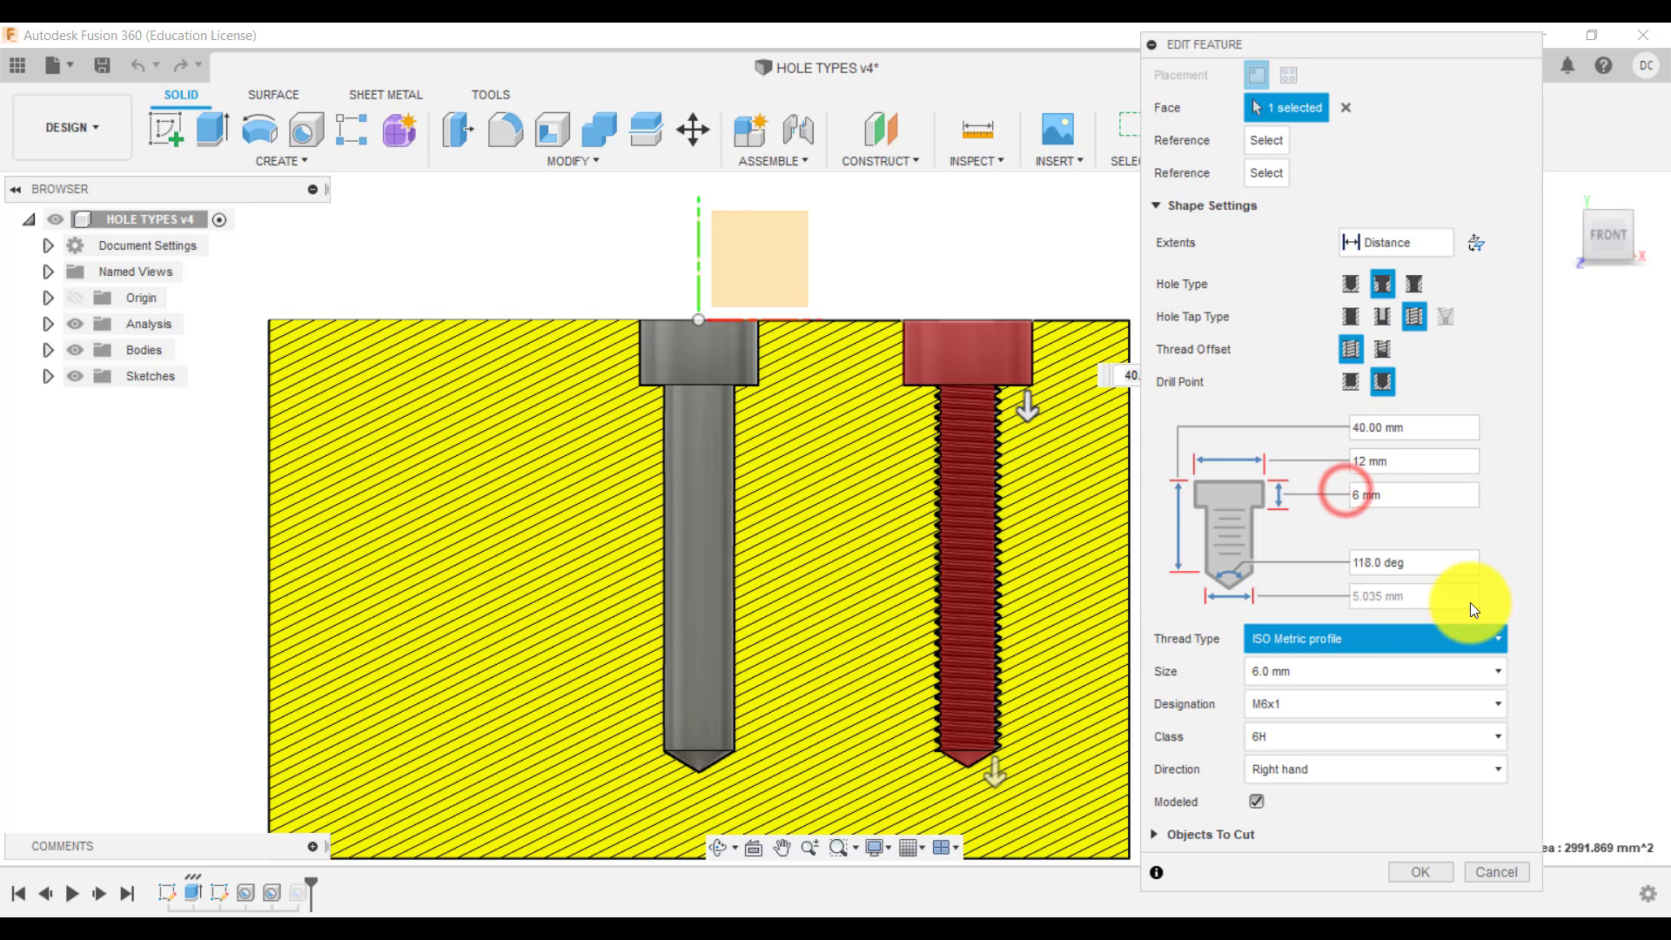
left_click(1355, 675)
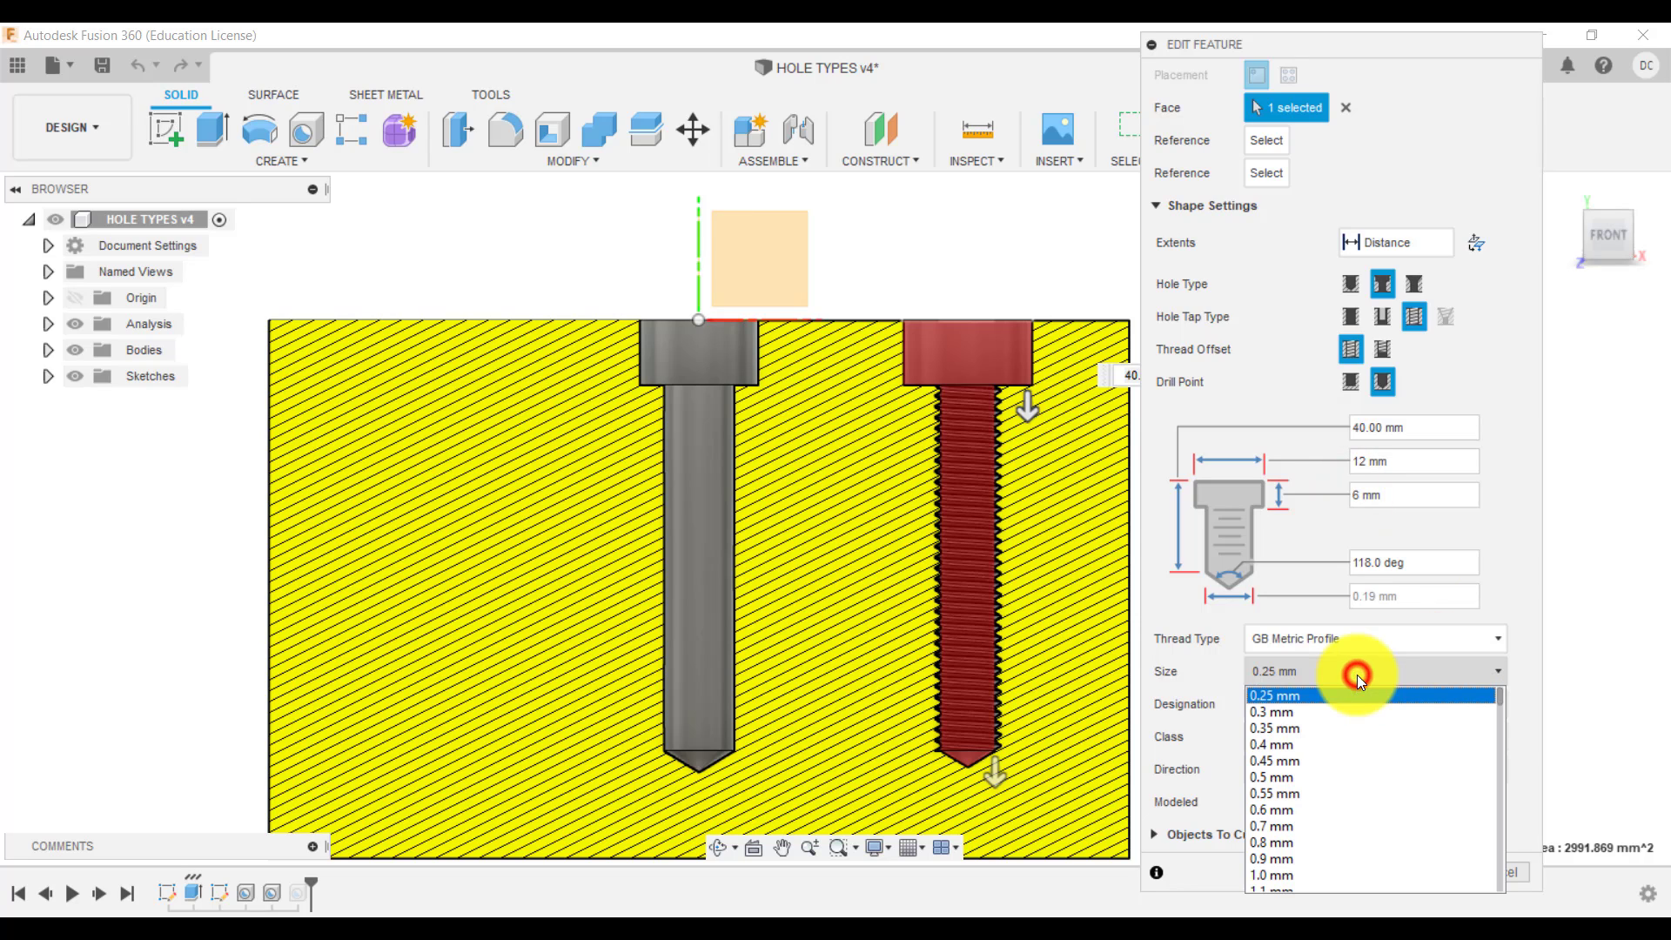
left_click_drag(1499, 776, 1364, 731)
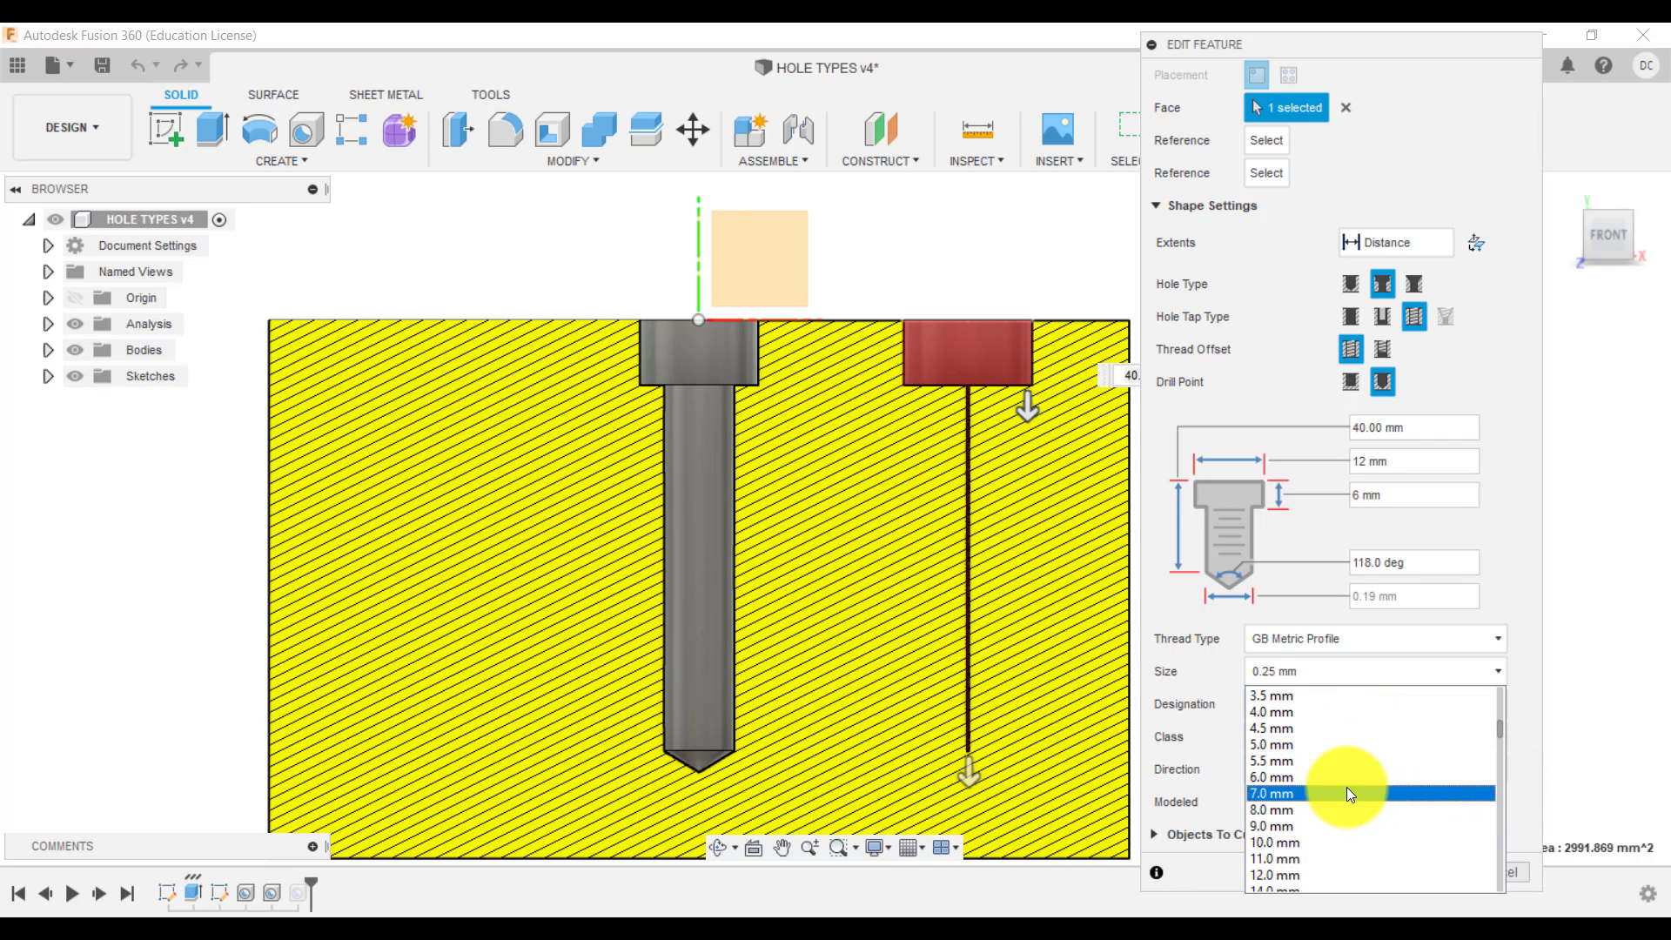
left_click(1339, 774)
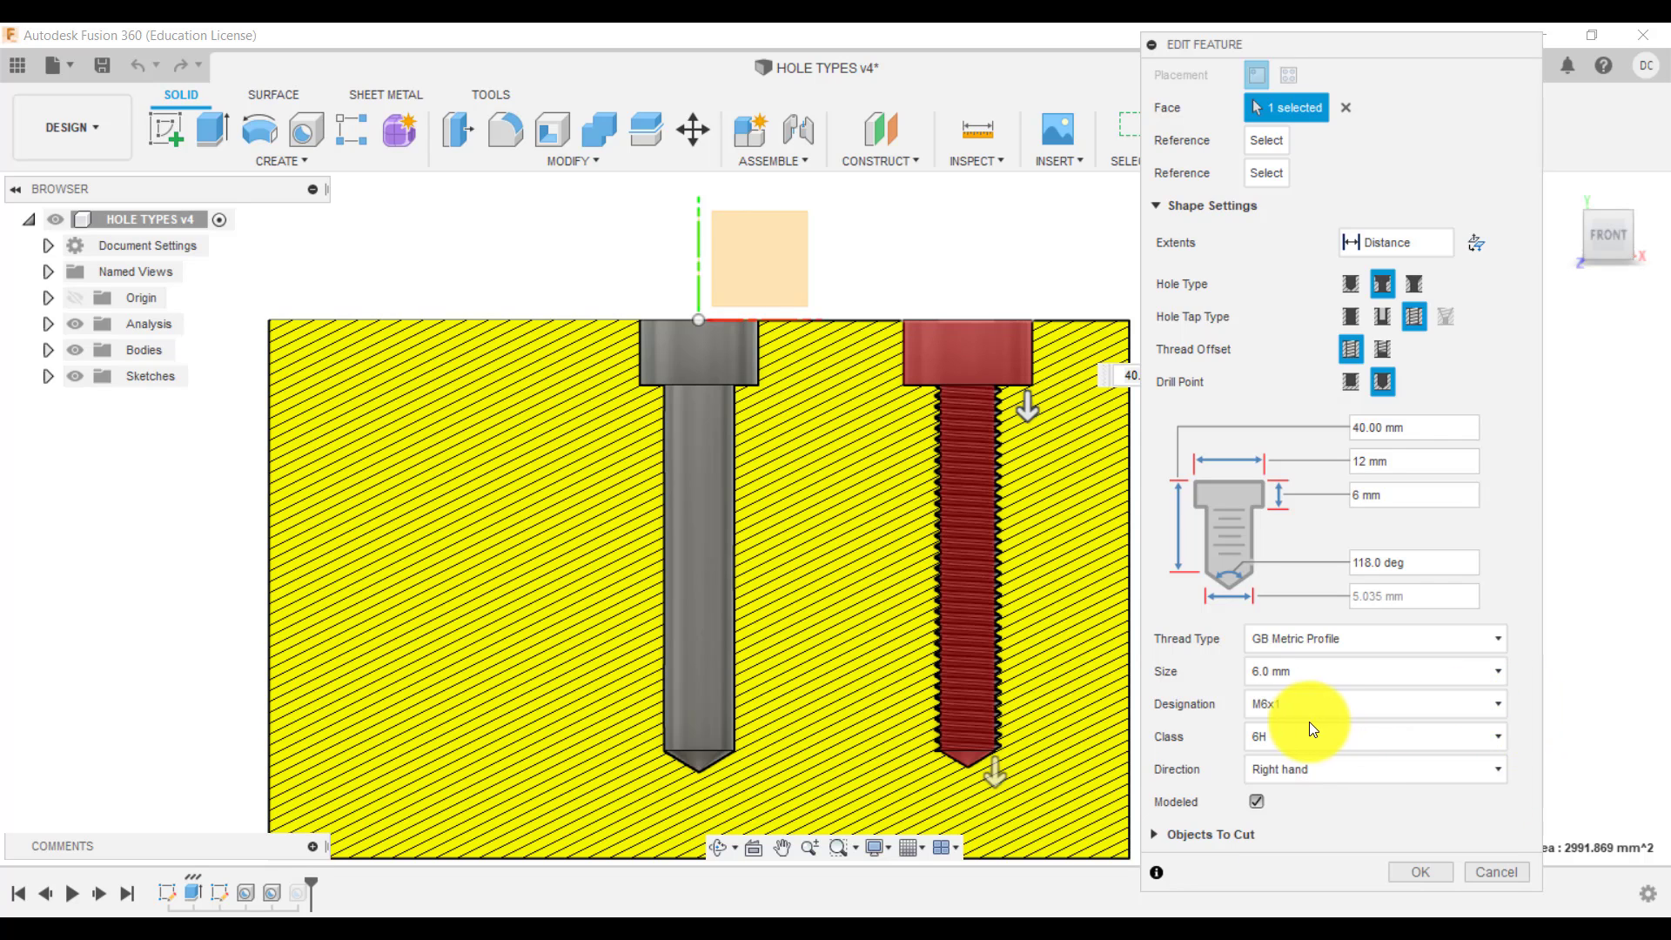
Check the thread's designation and class options, and try switching the modeled thread off and back on.
left_click(1340, 708)
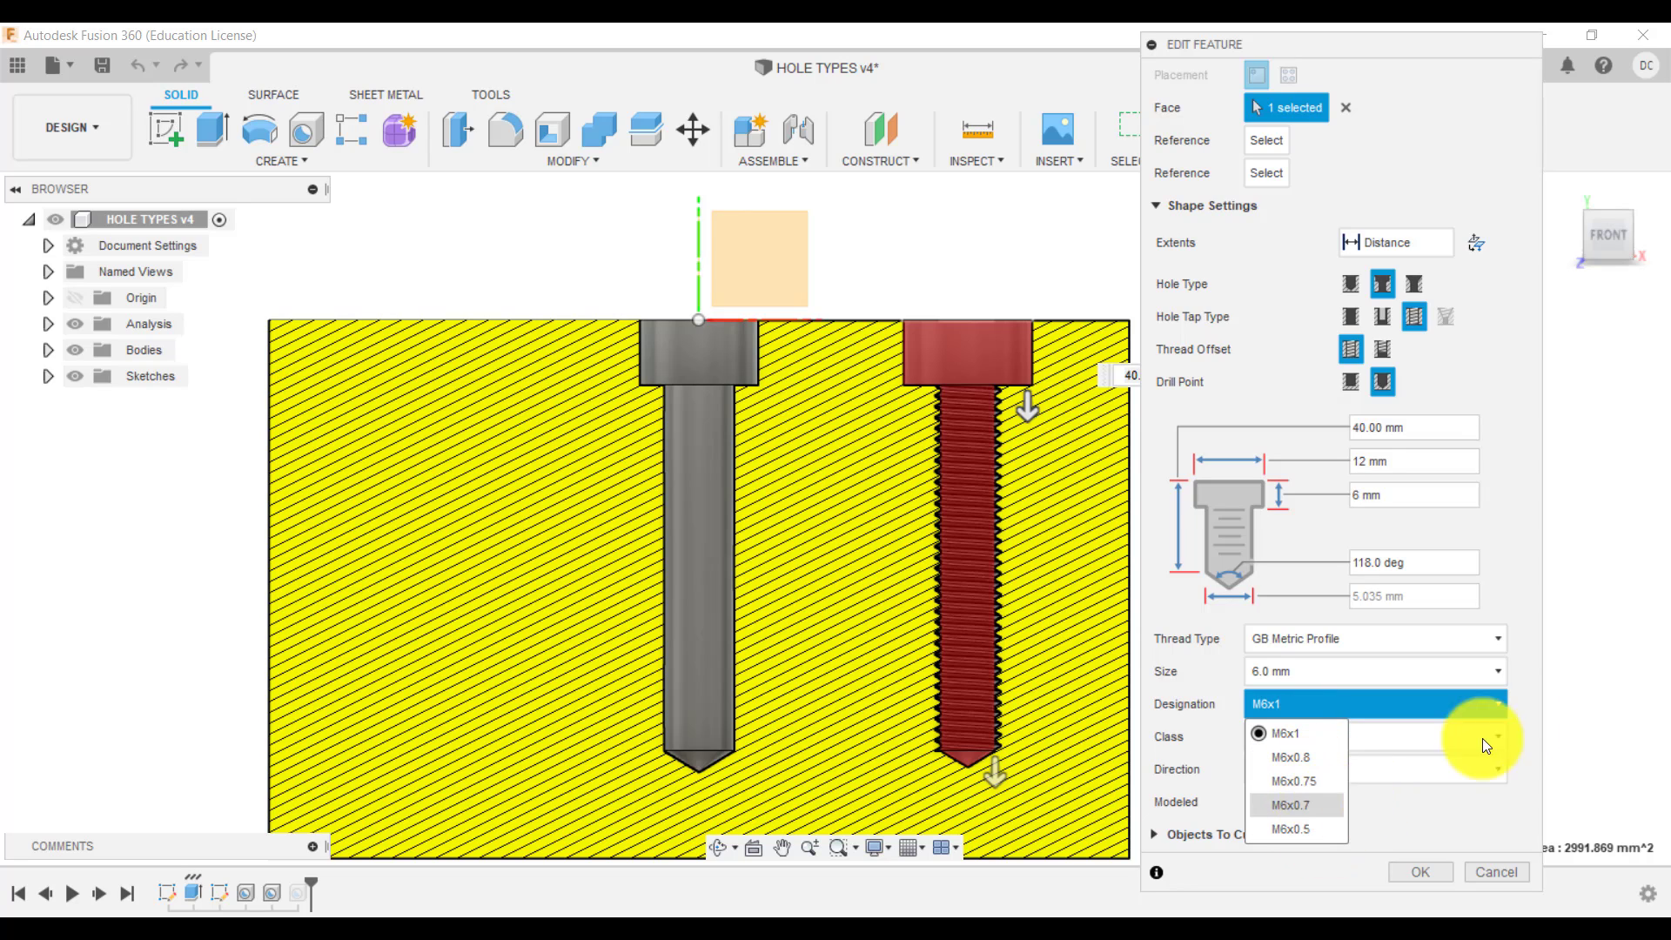
left_click(1529, 703)
left_click(1340, 739)
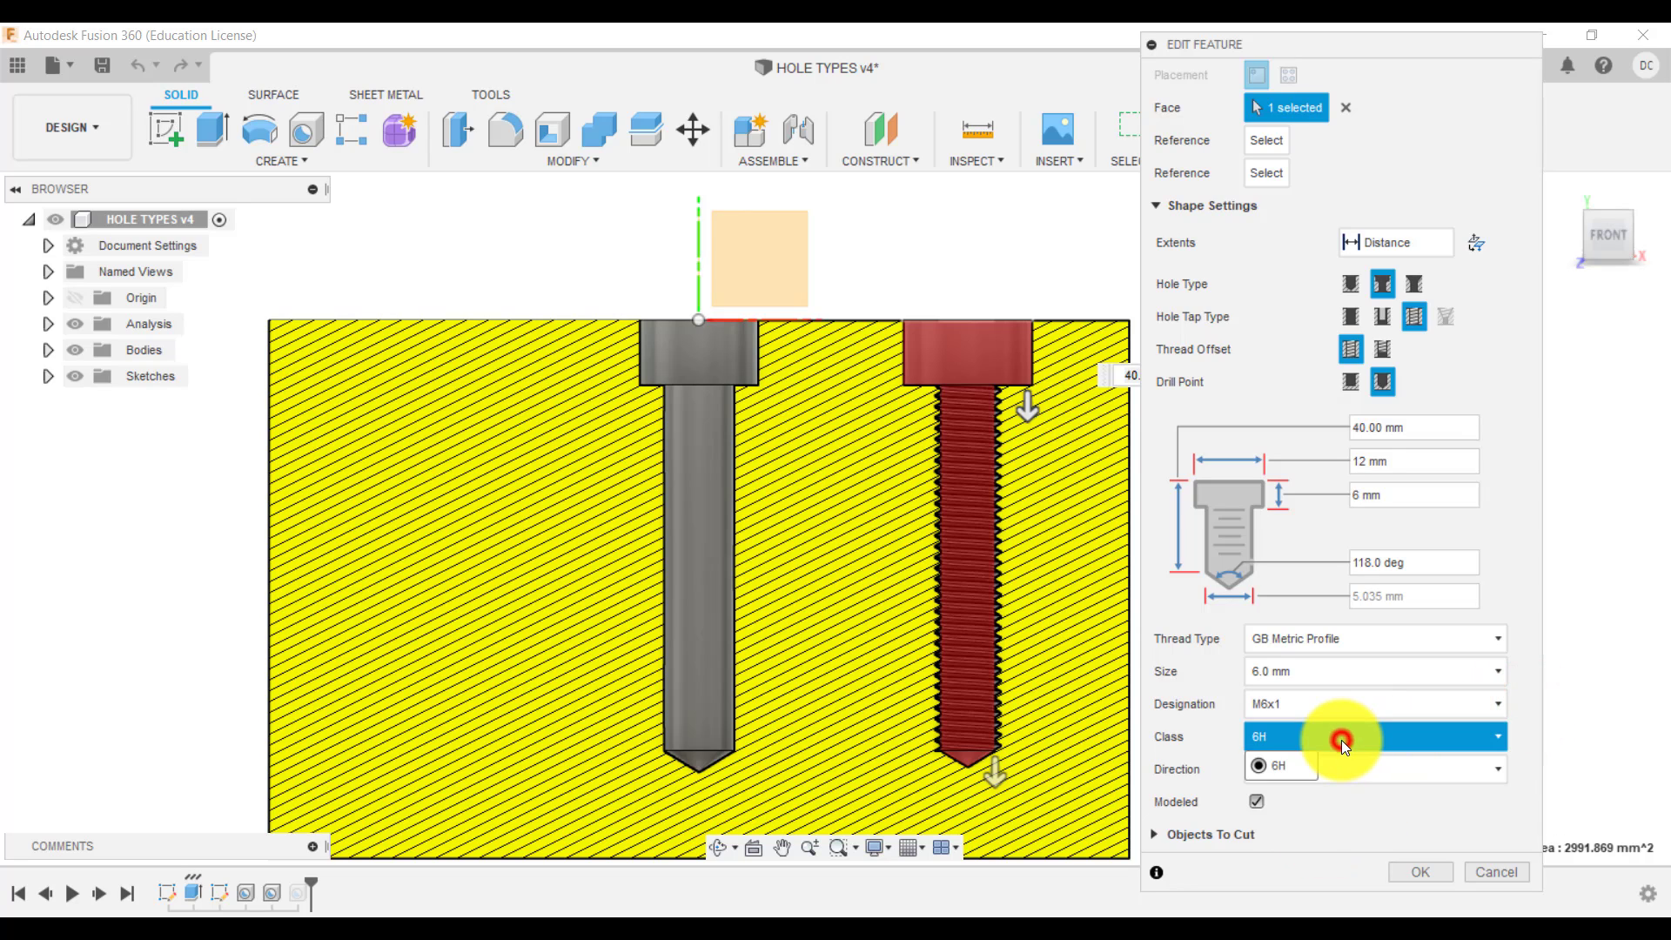
left_click(1340, 740)
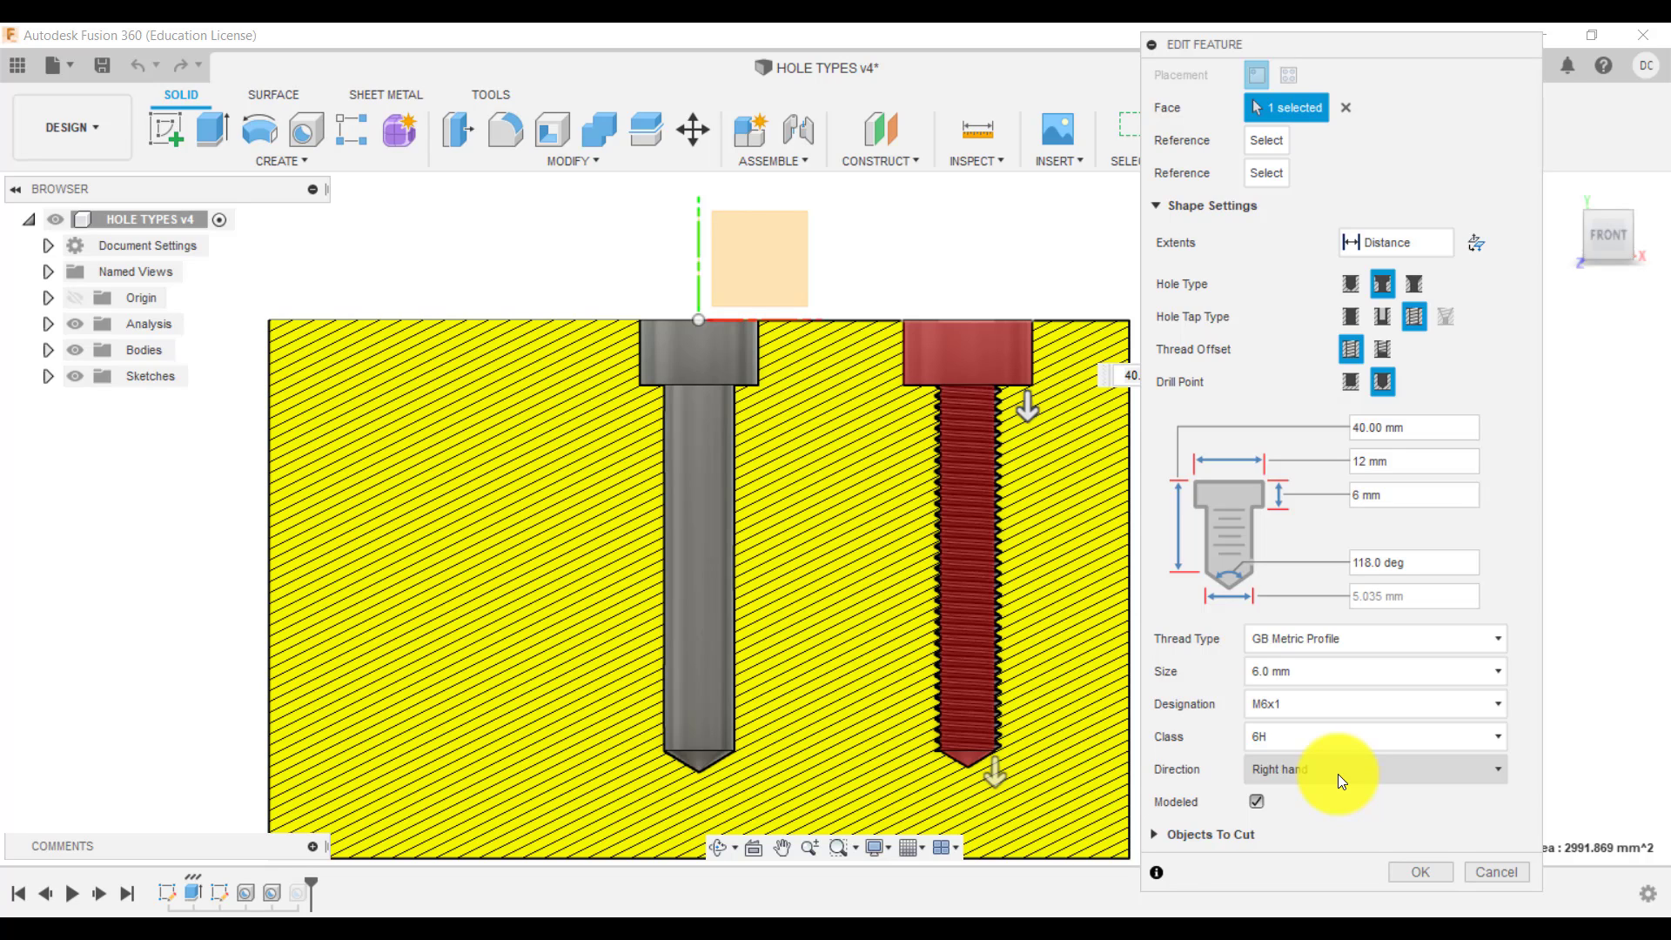
left_click(1256, 803)
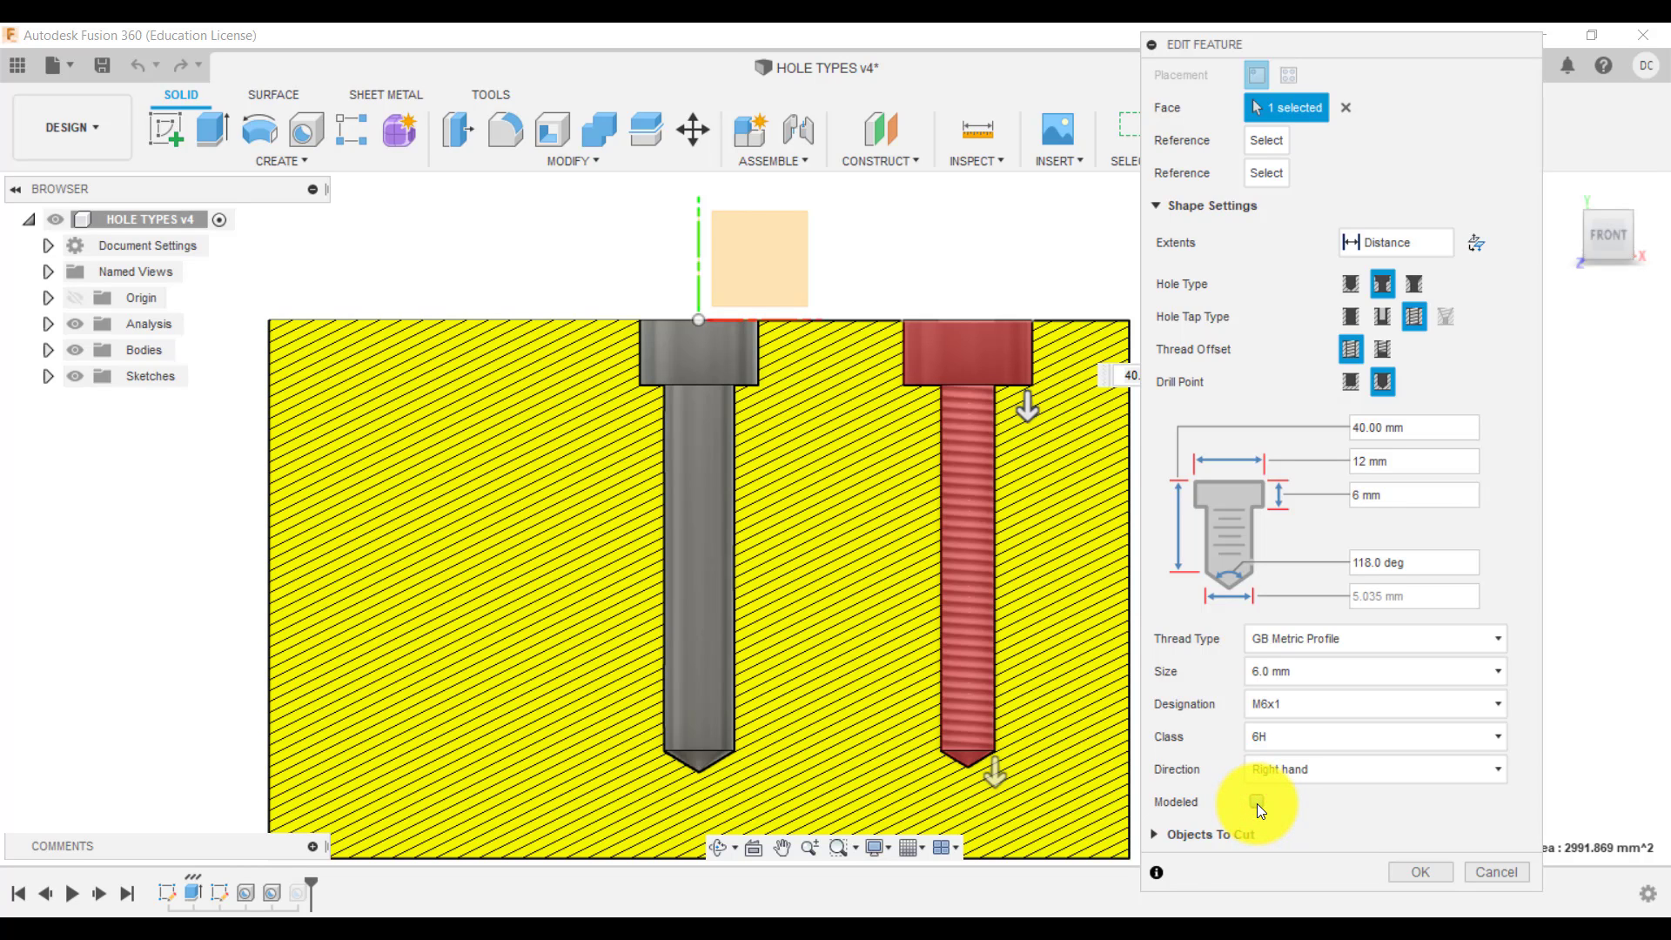
left_click(1257, 803)
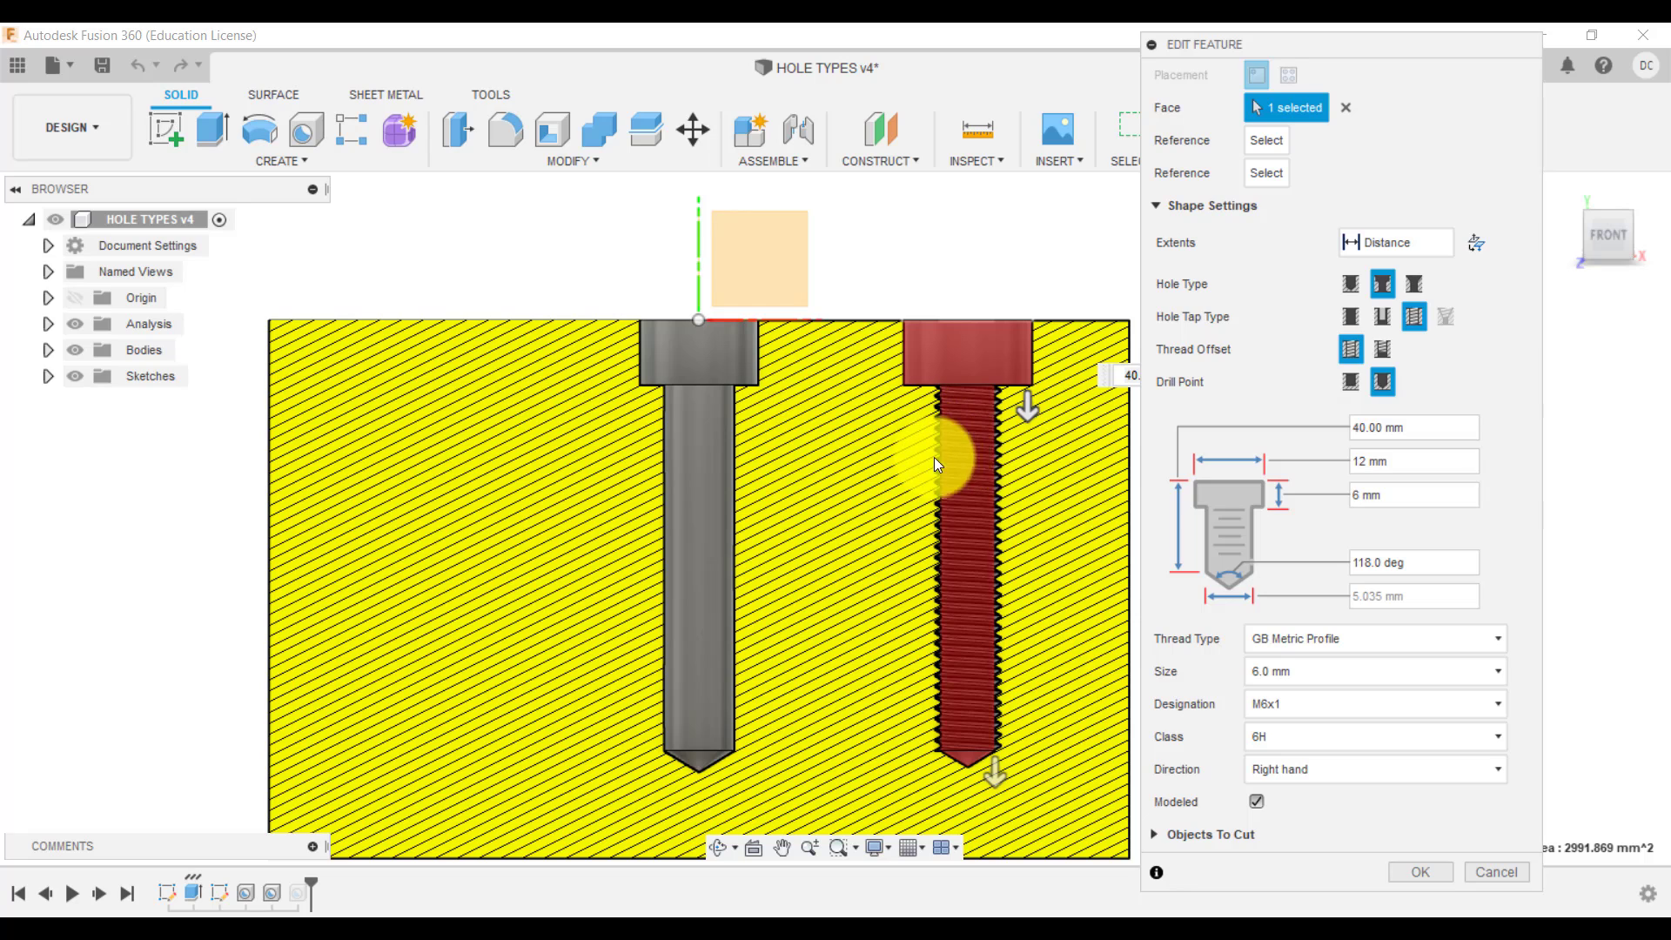
Try a partial thread with a 30 mm thread depth on the tapped hole, and set it back to full length.
left_click(1383, 350)
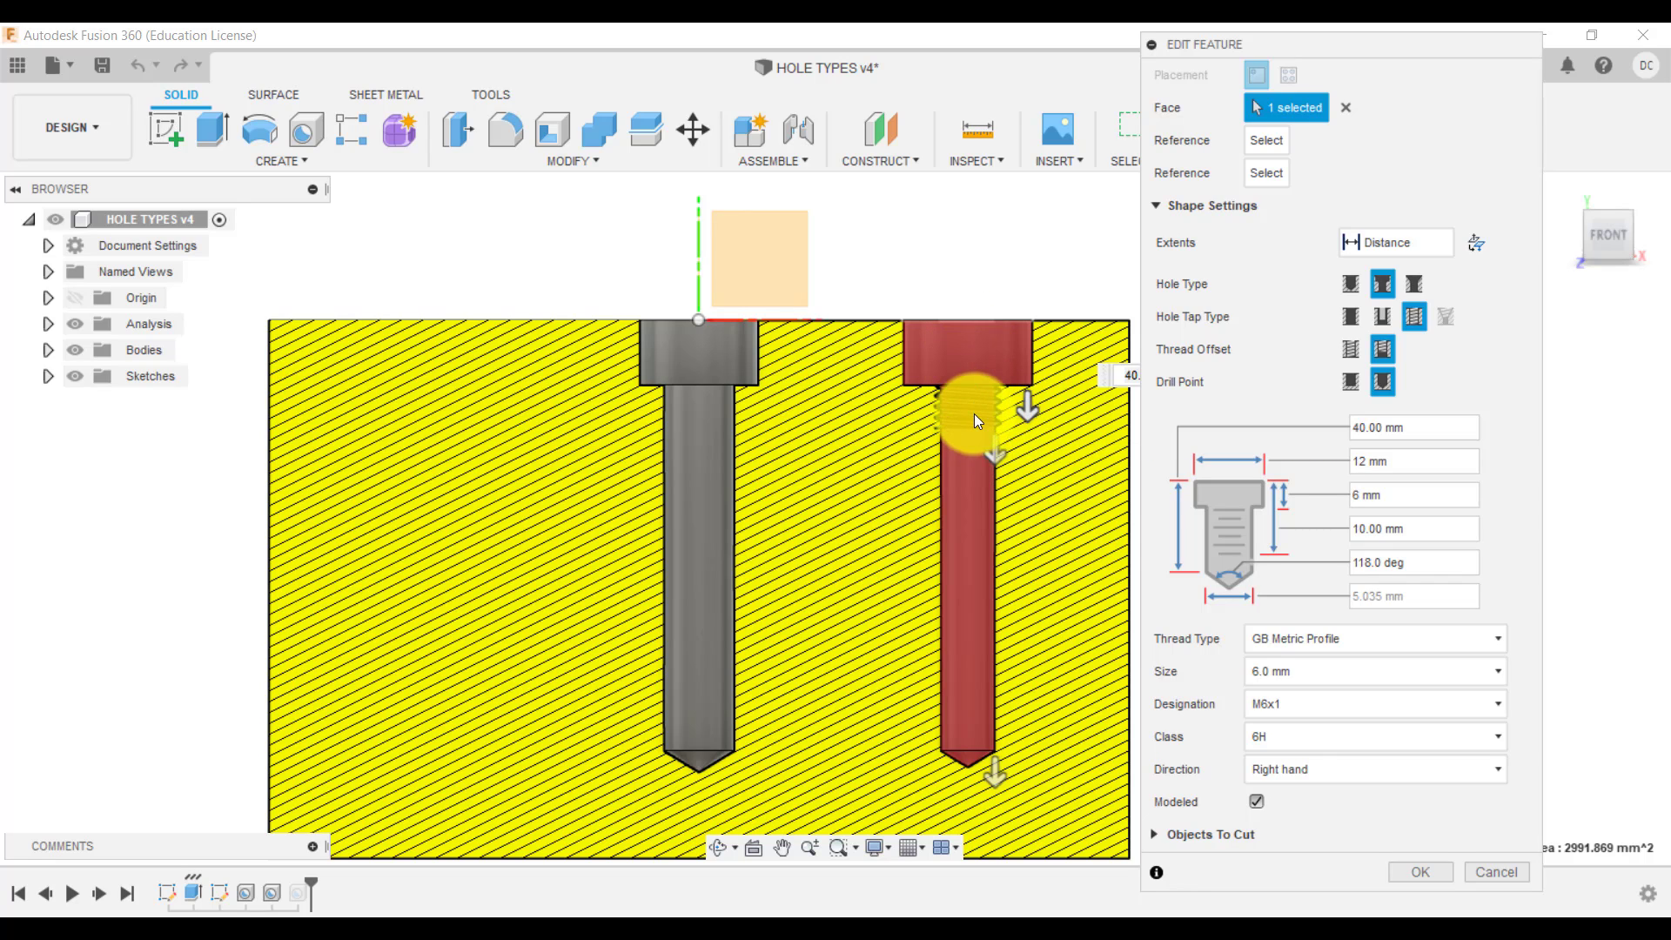
left_click(1409, 528)
left_click_drag(1350, 526, 1406, 523)
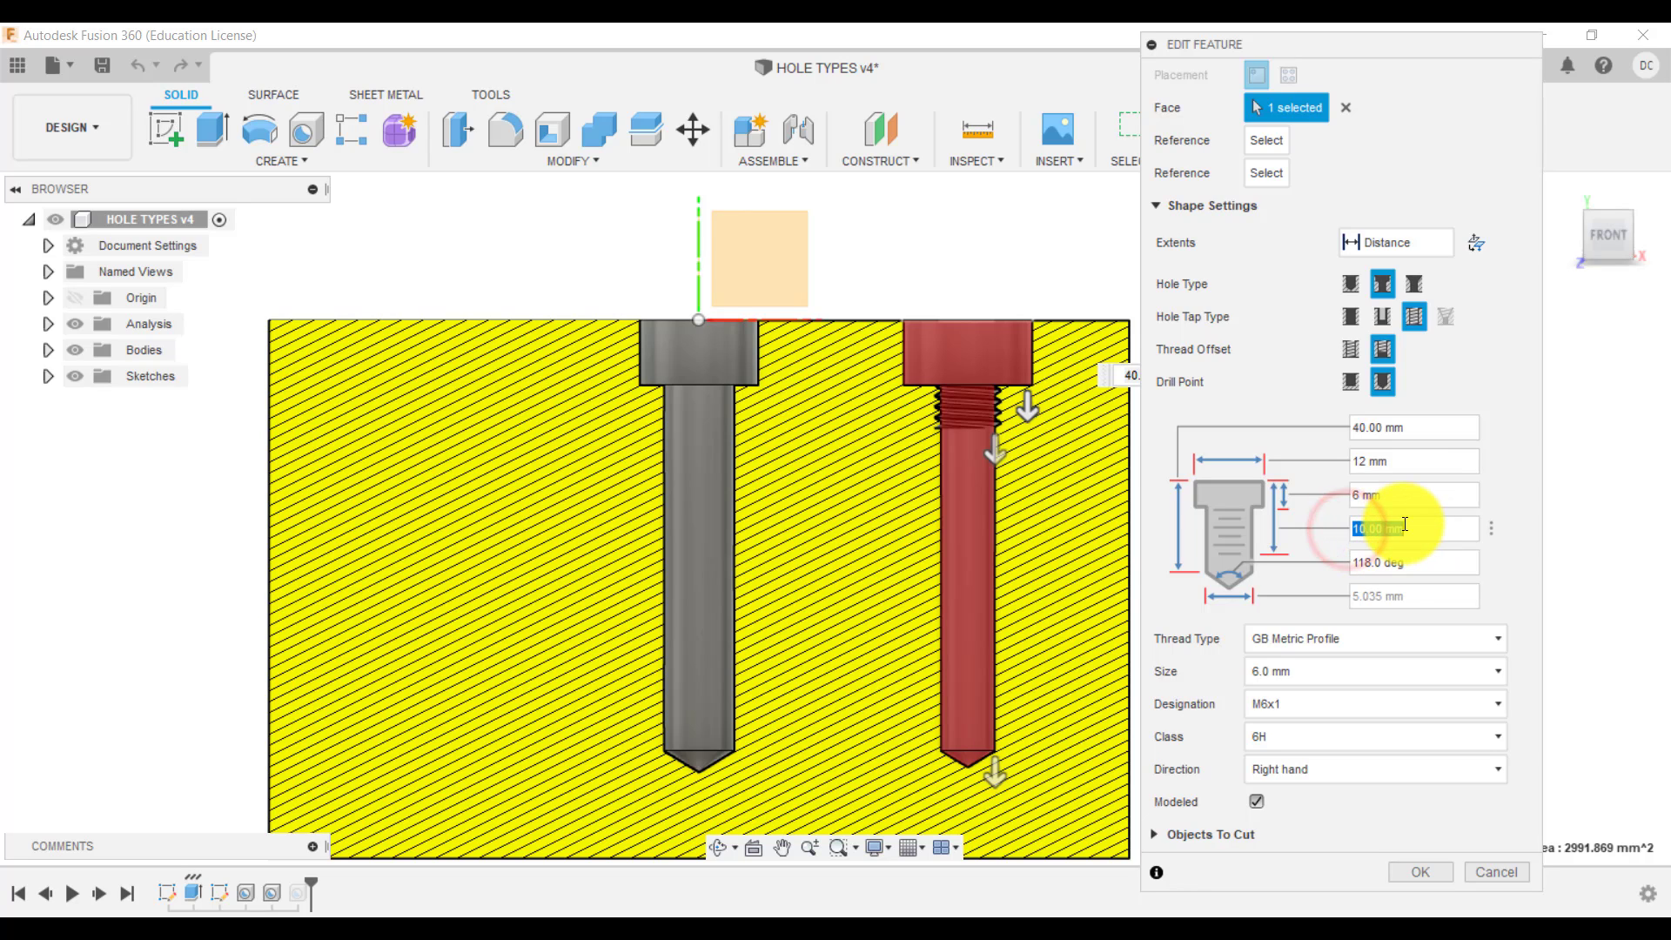
type("30")
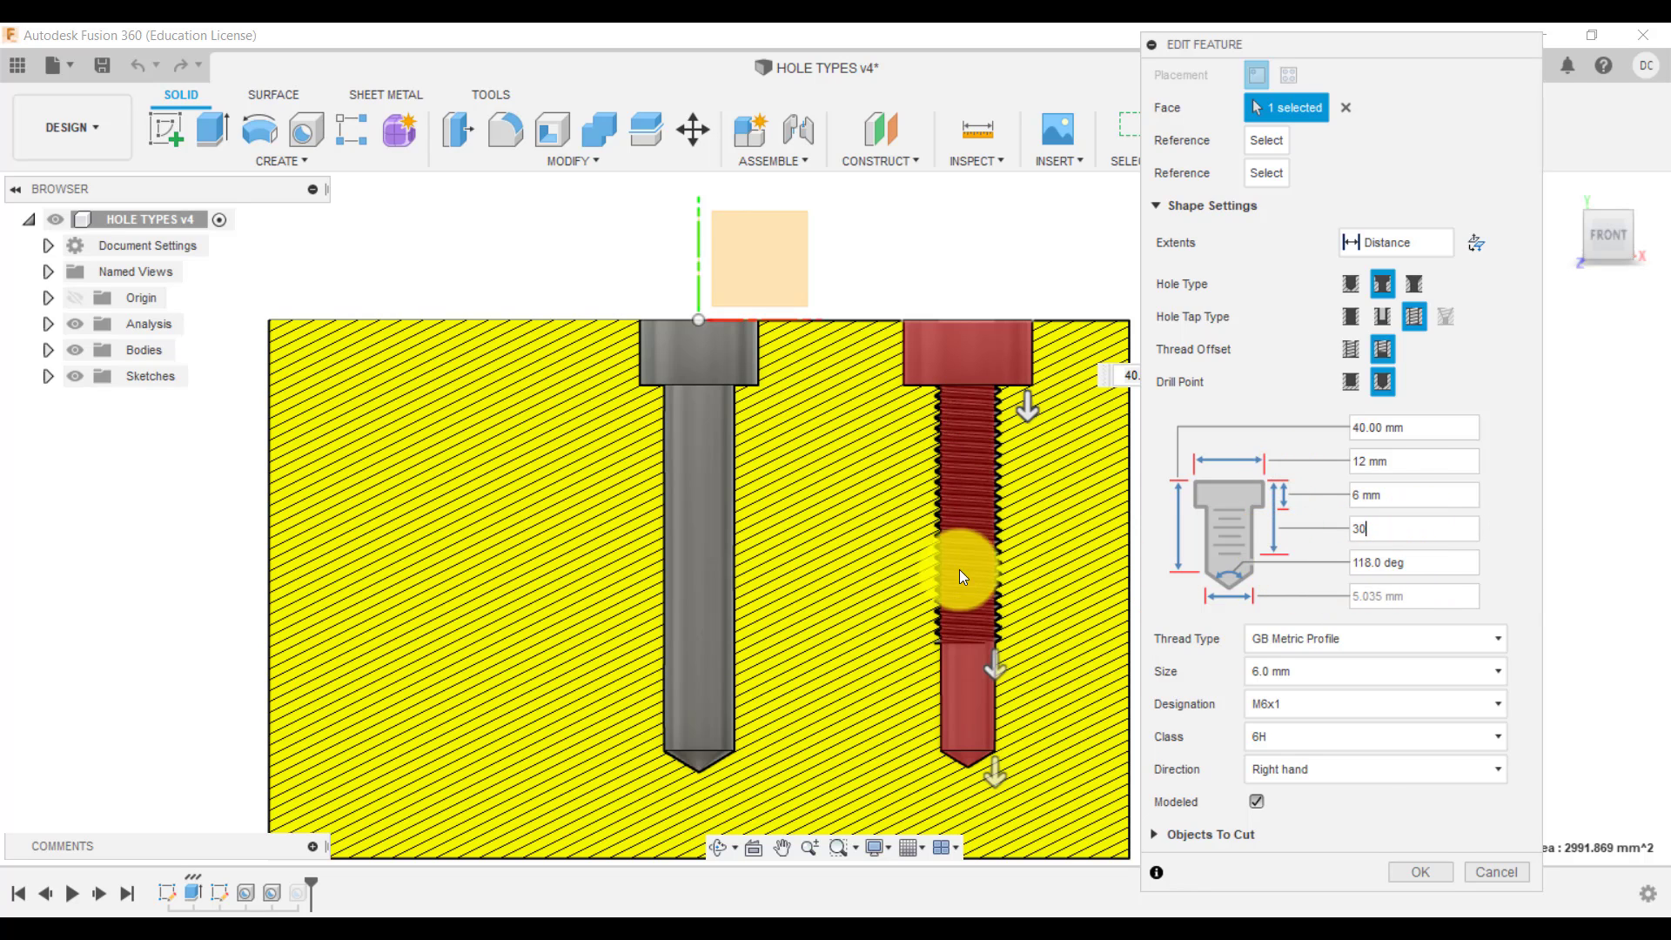
left_click(1350, 348)
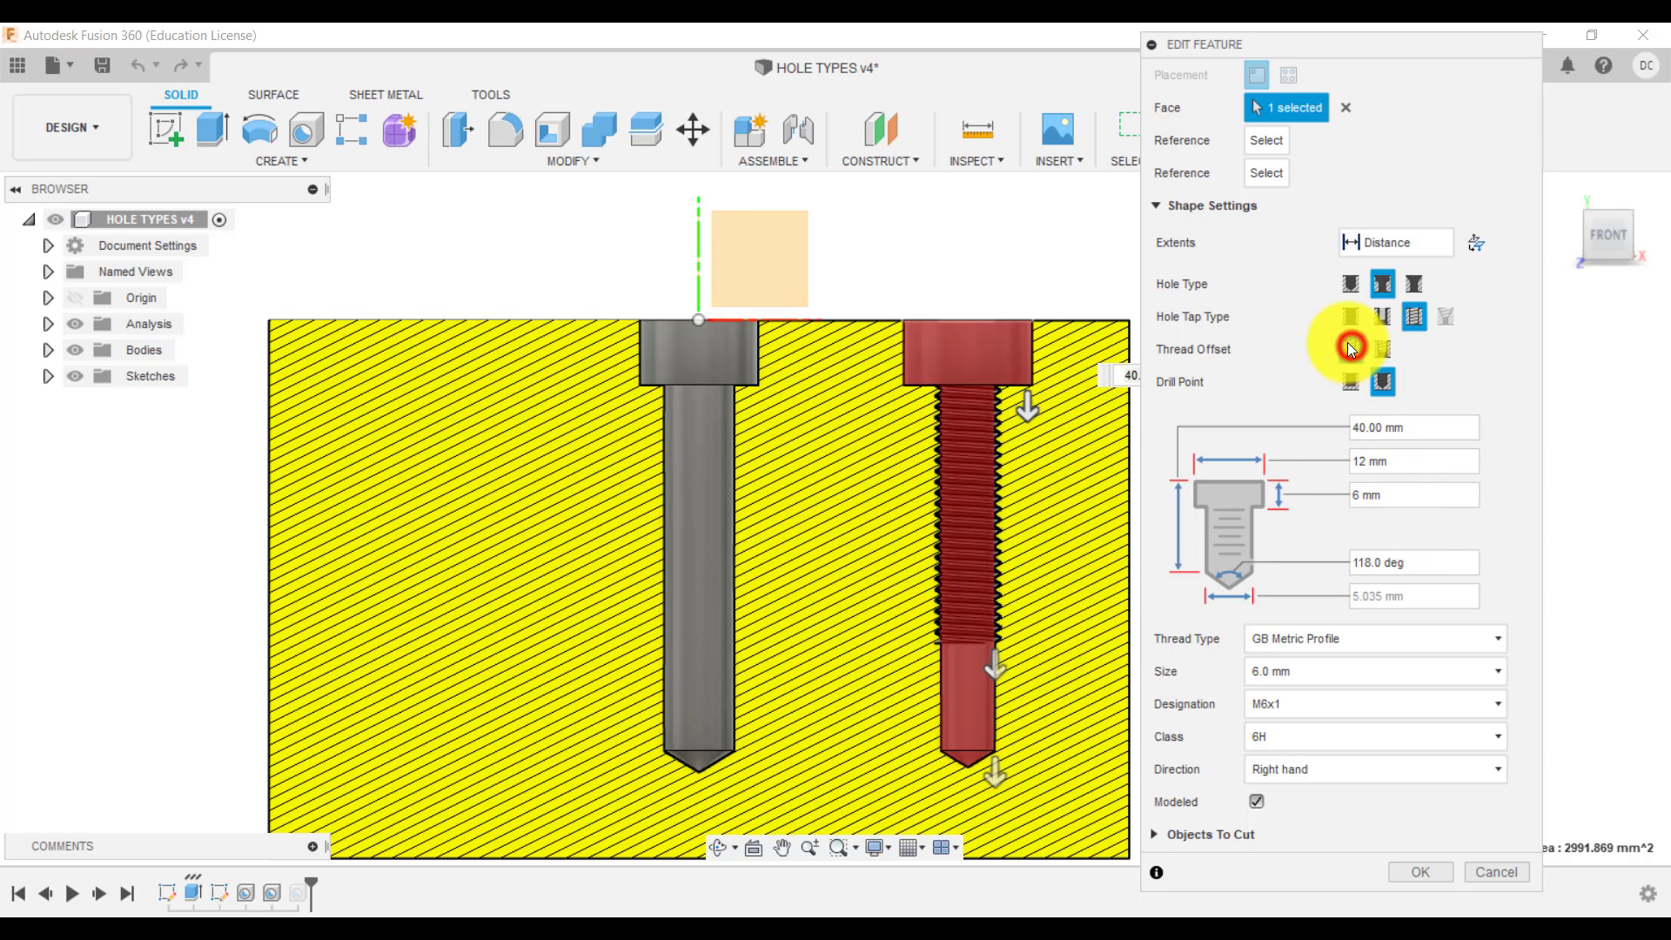
Accept the tapped counterbore hole's changes, and open the countersunk taper-tapped hole for editing.
left_click(1412, 867)
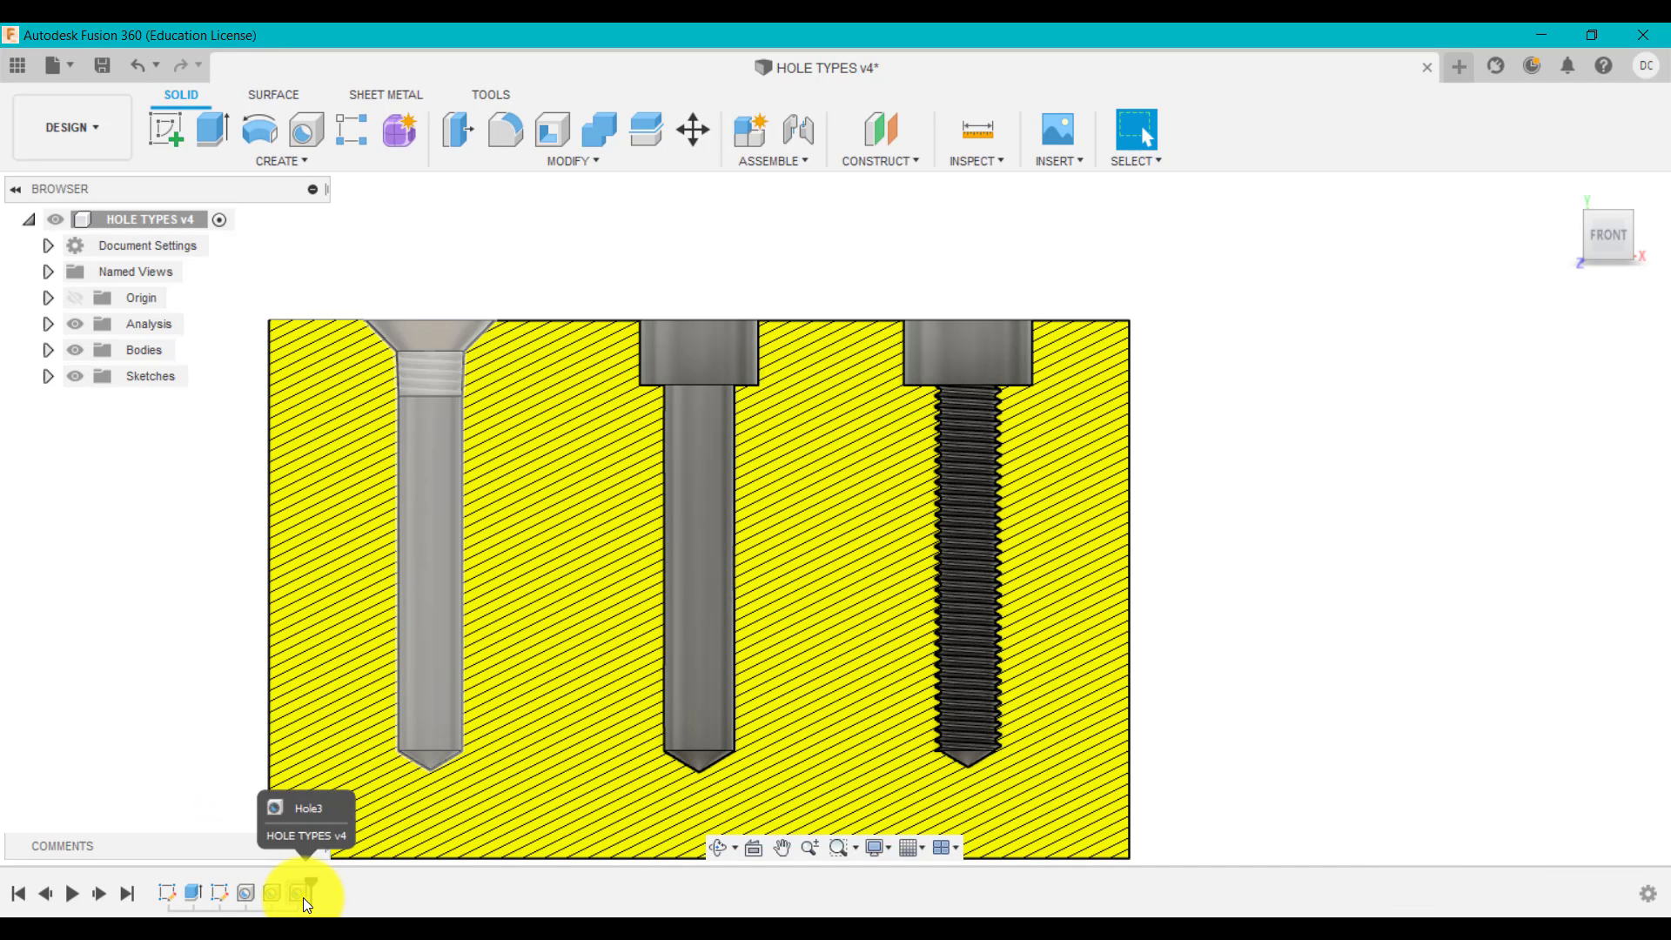
right_click(303, 896)
left_click(362, 705)
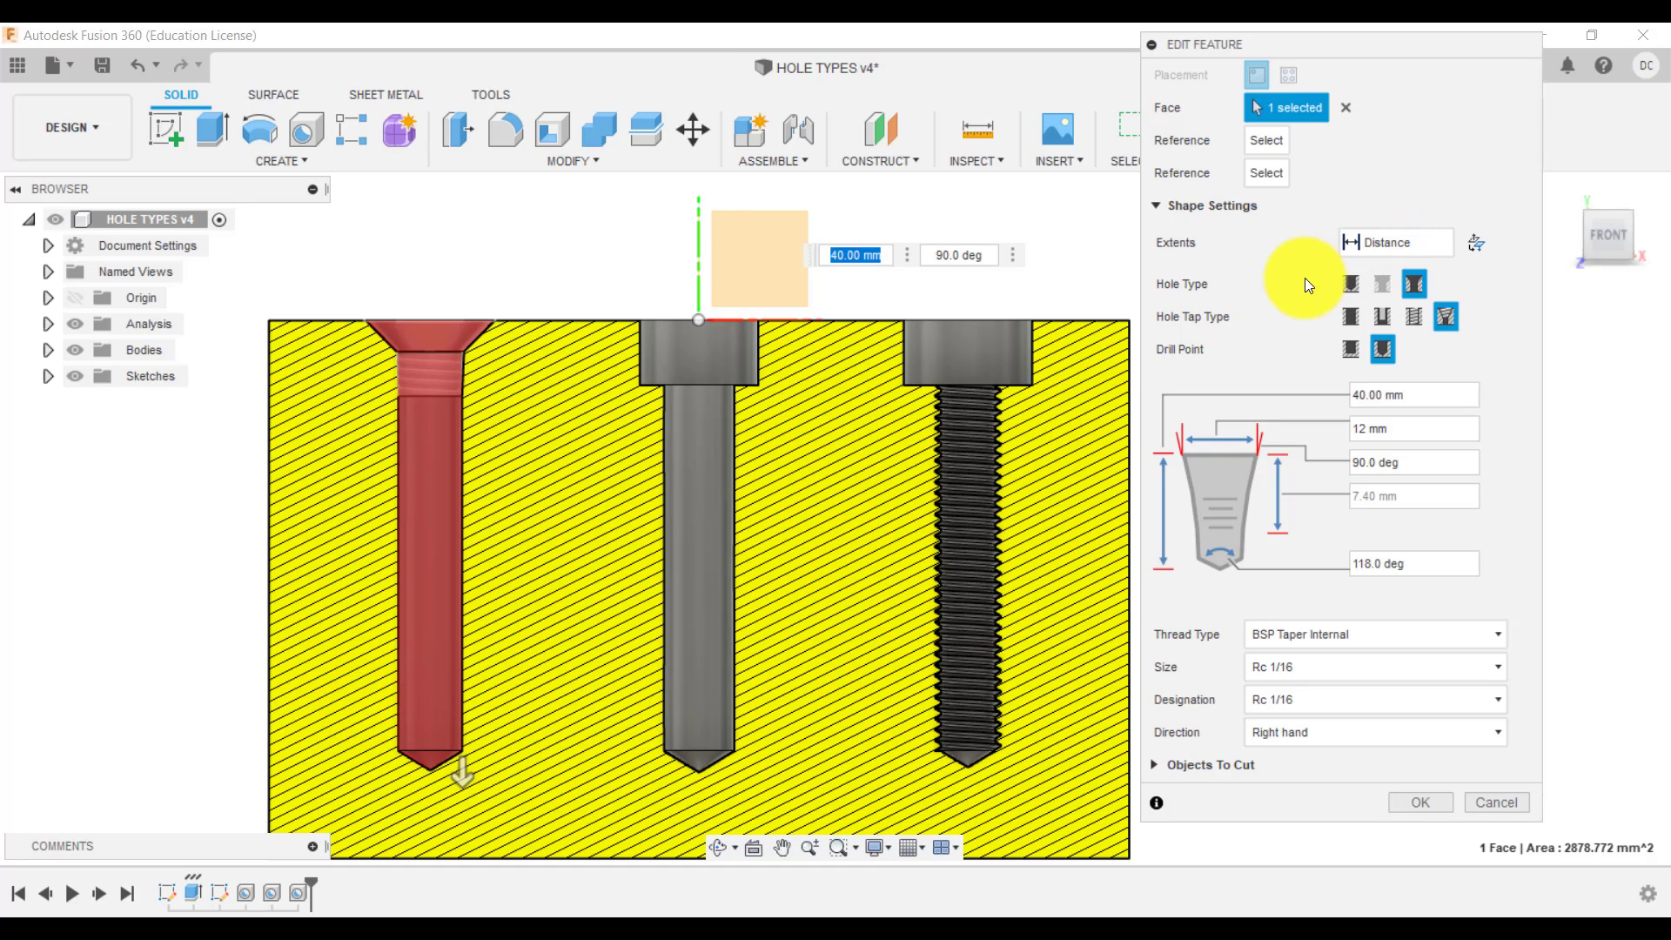
Keep the countersink hole type and taper tap, try a flat drill point, and set it back to the angled point.
left_click(1411, 285)
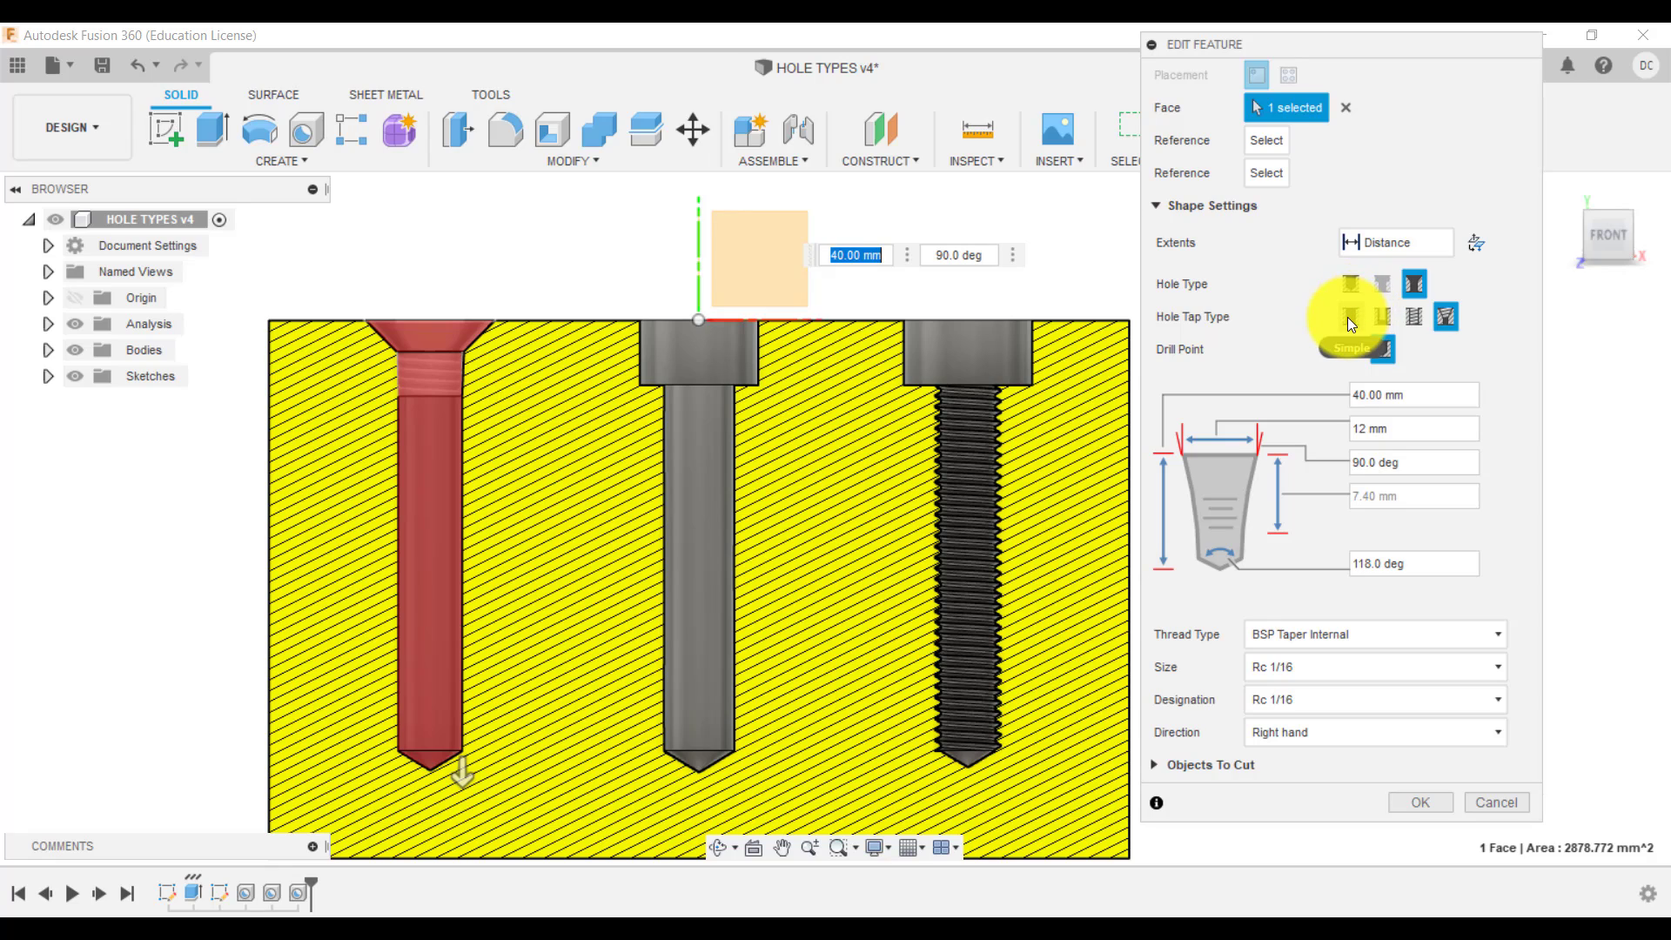
left_click(1447, 312)
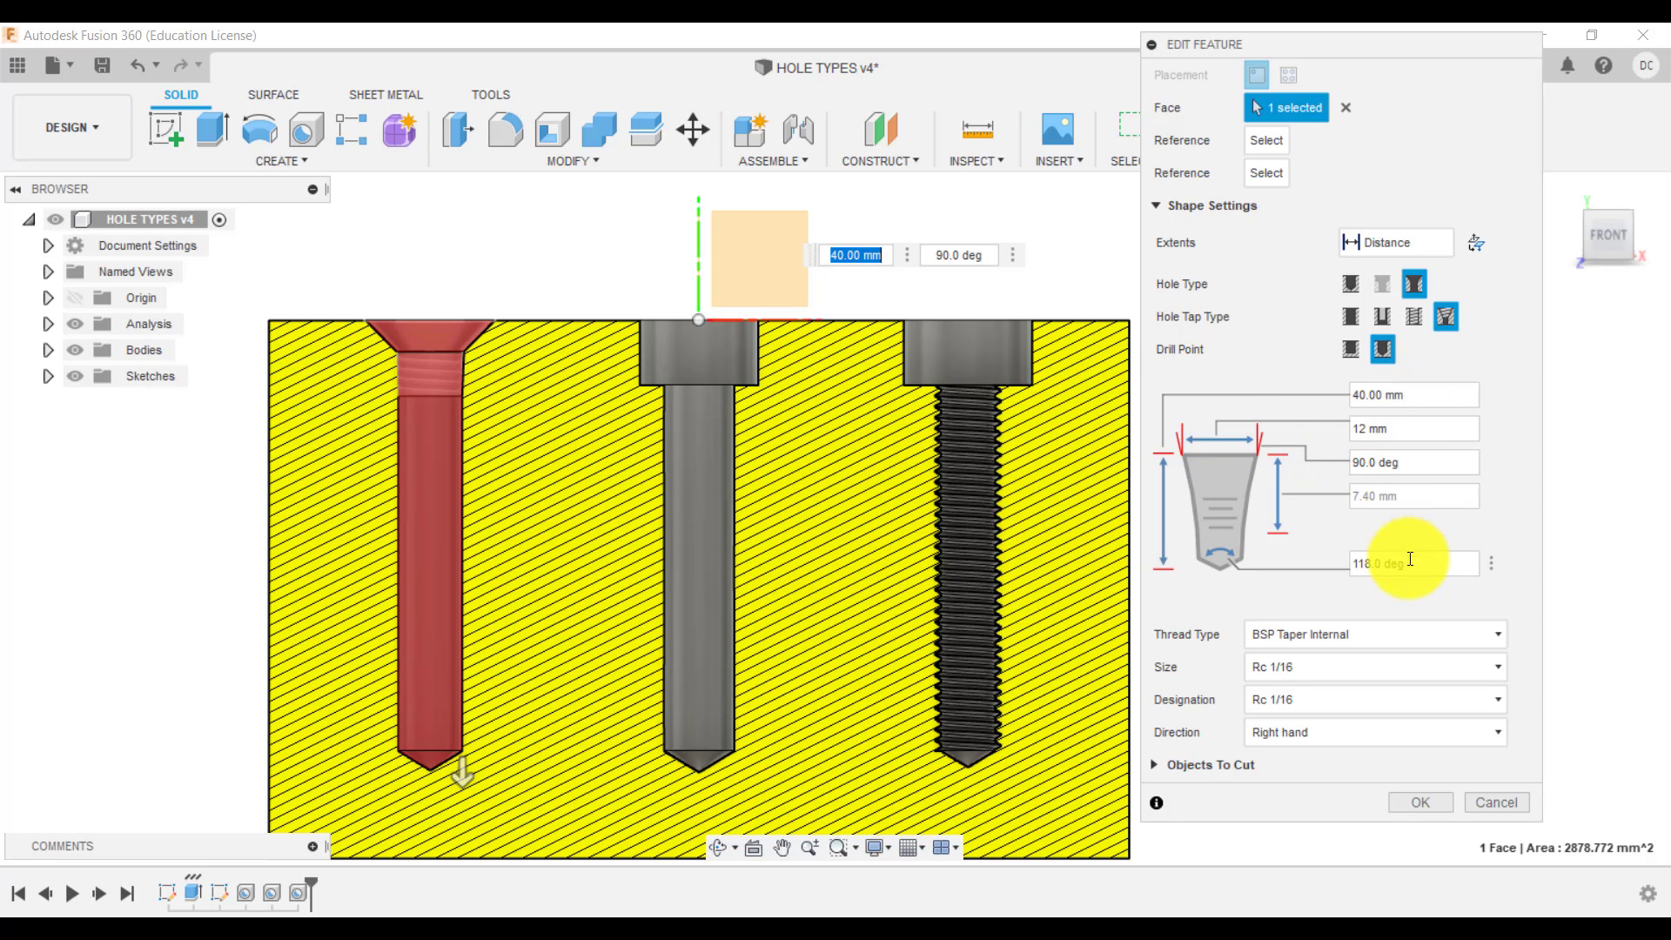
left_click(1352, 352)
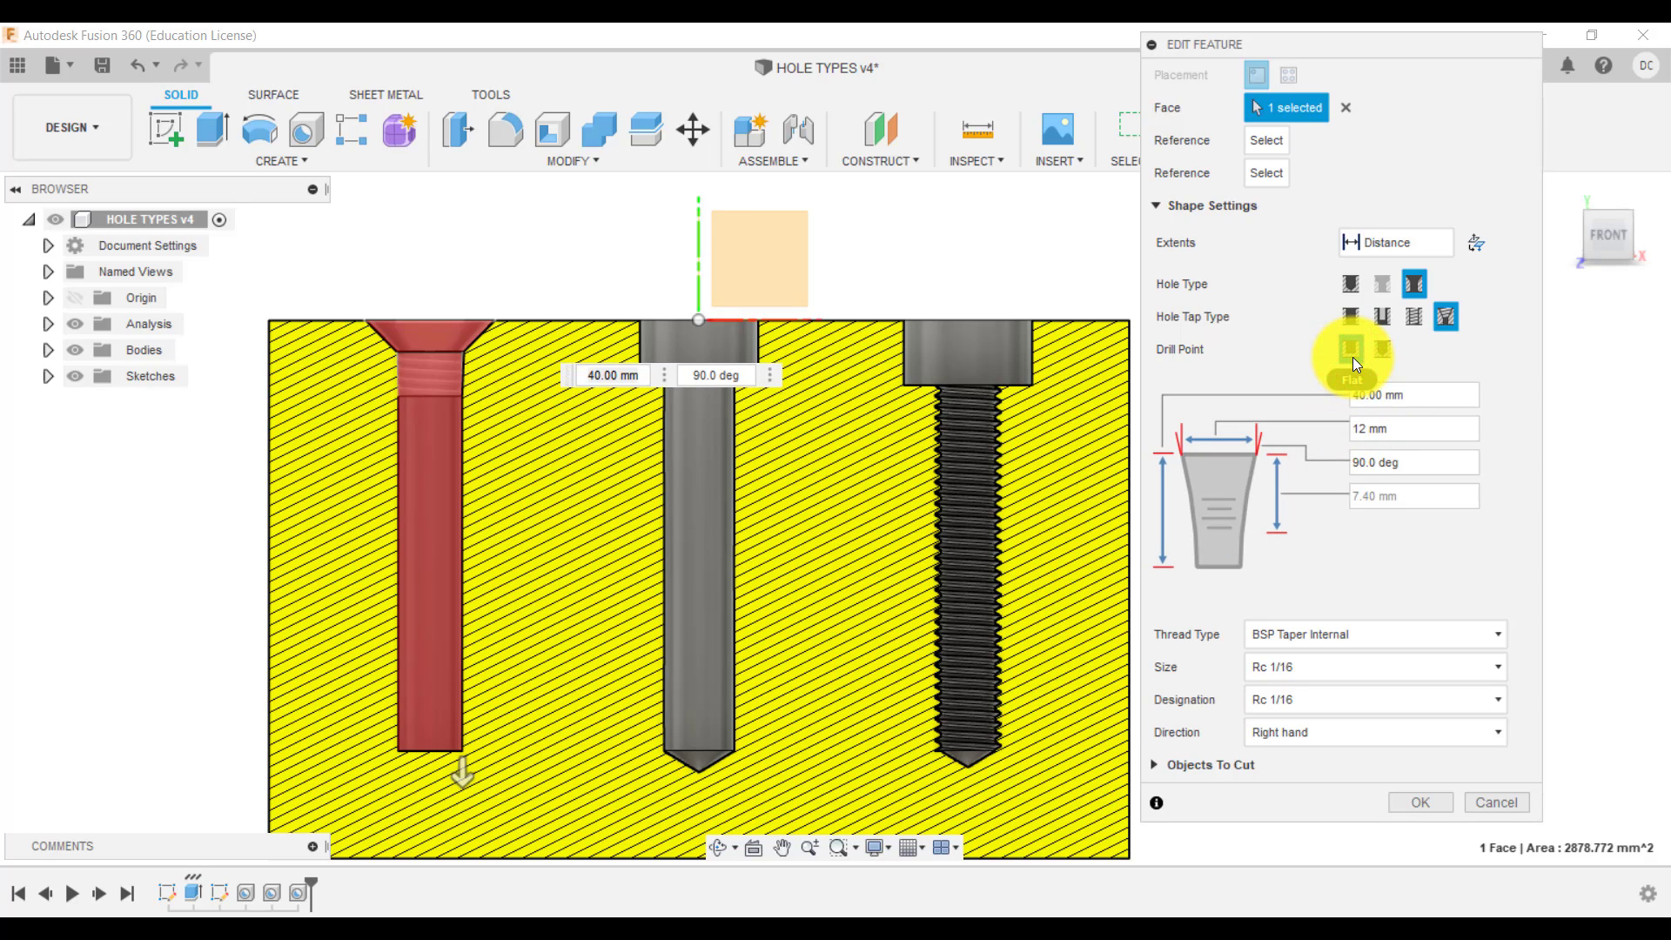
left_click(1382, 352)
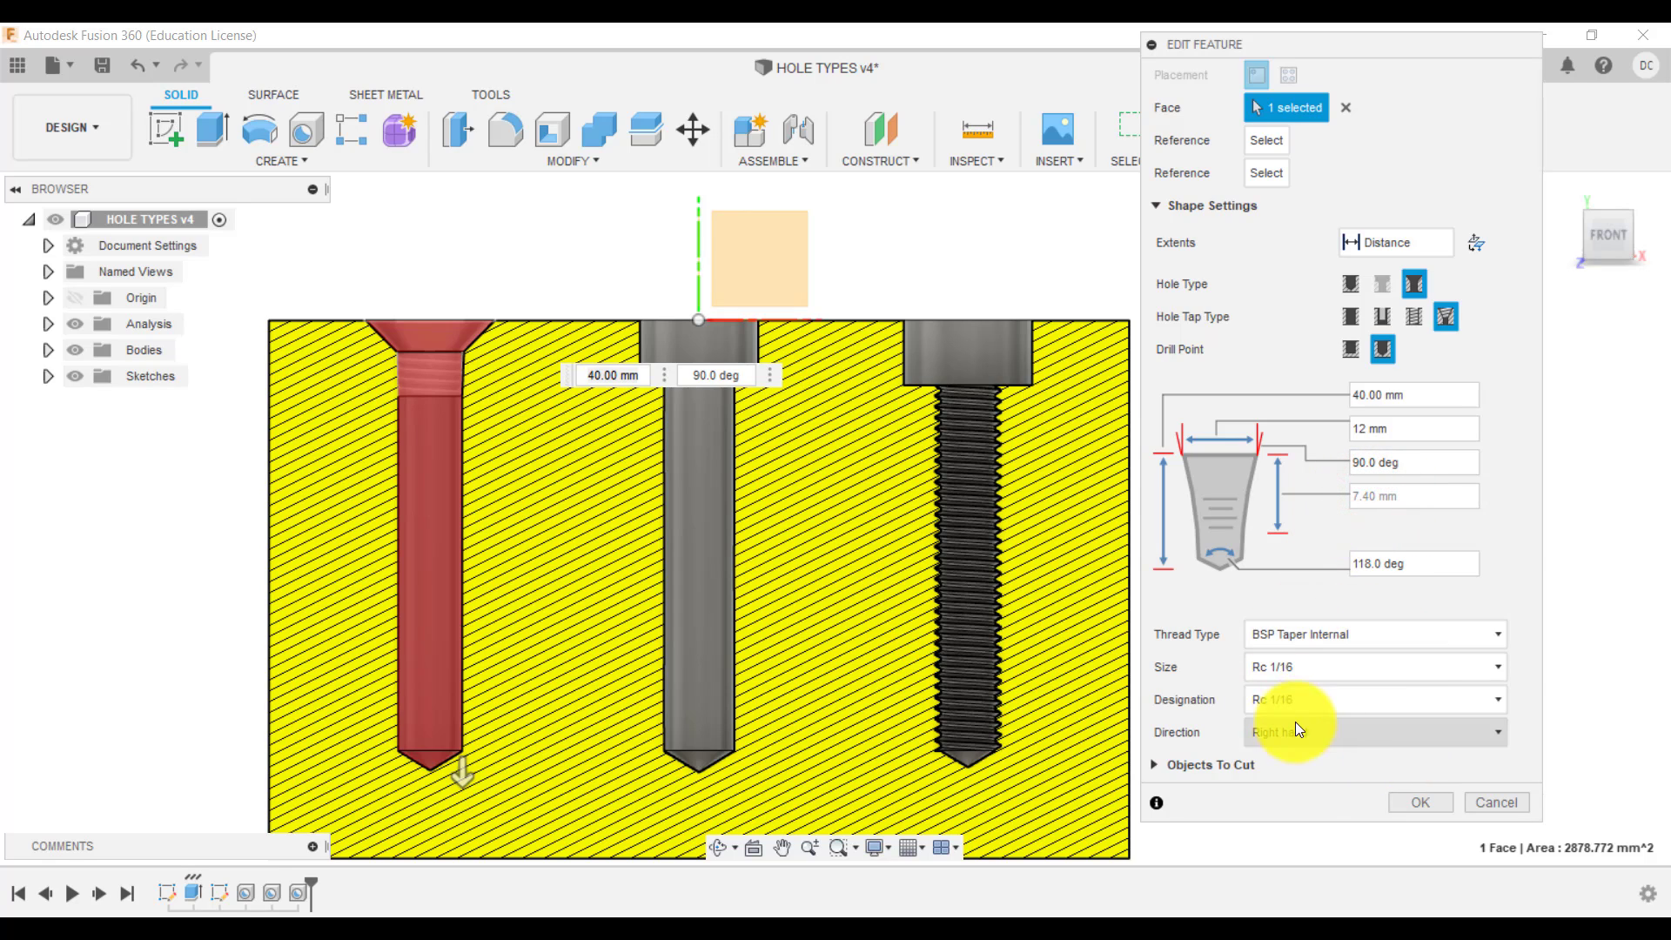
Check the thread type, size and designation options of the taper-tapped hole, and accept the hole.
left_click(1354, 636)
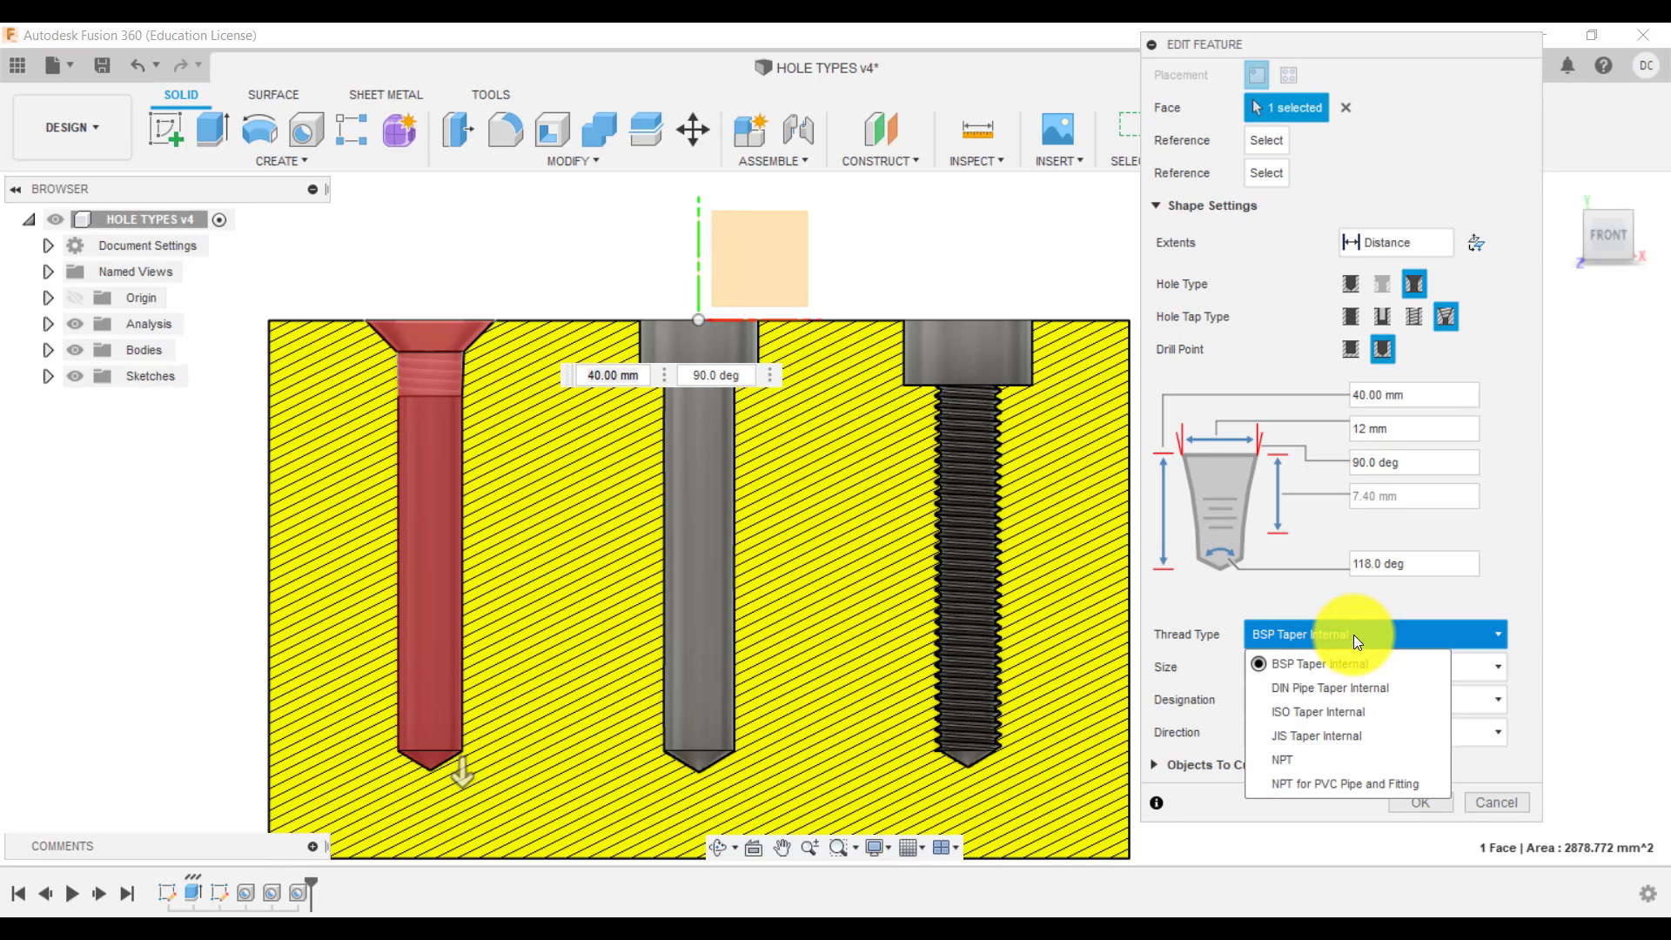
left_click(1354, 602)
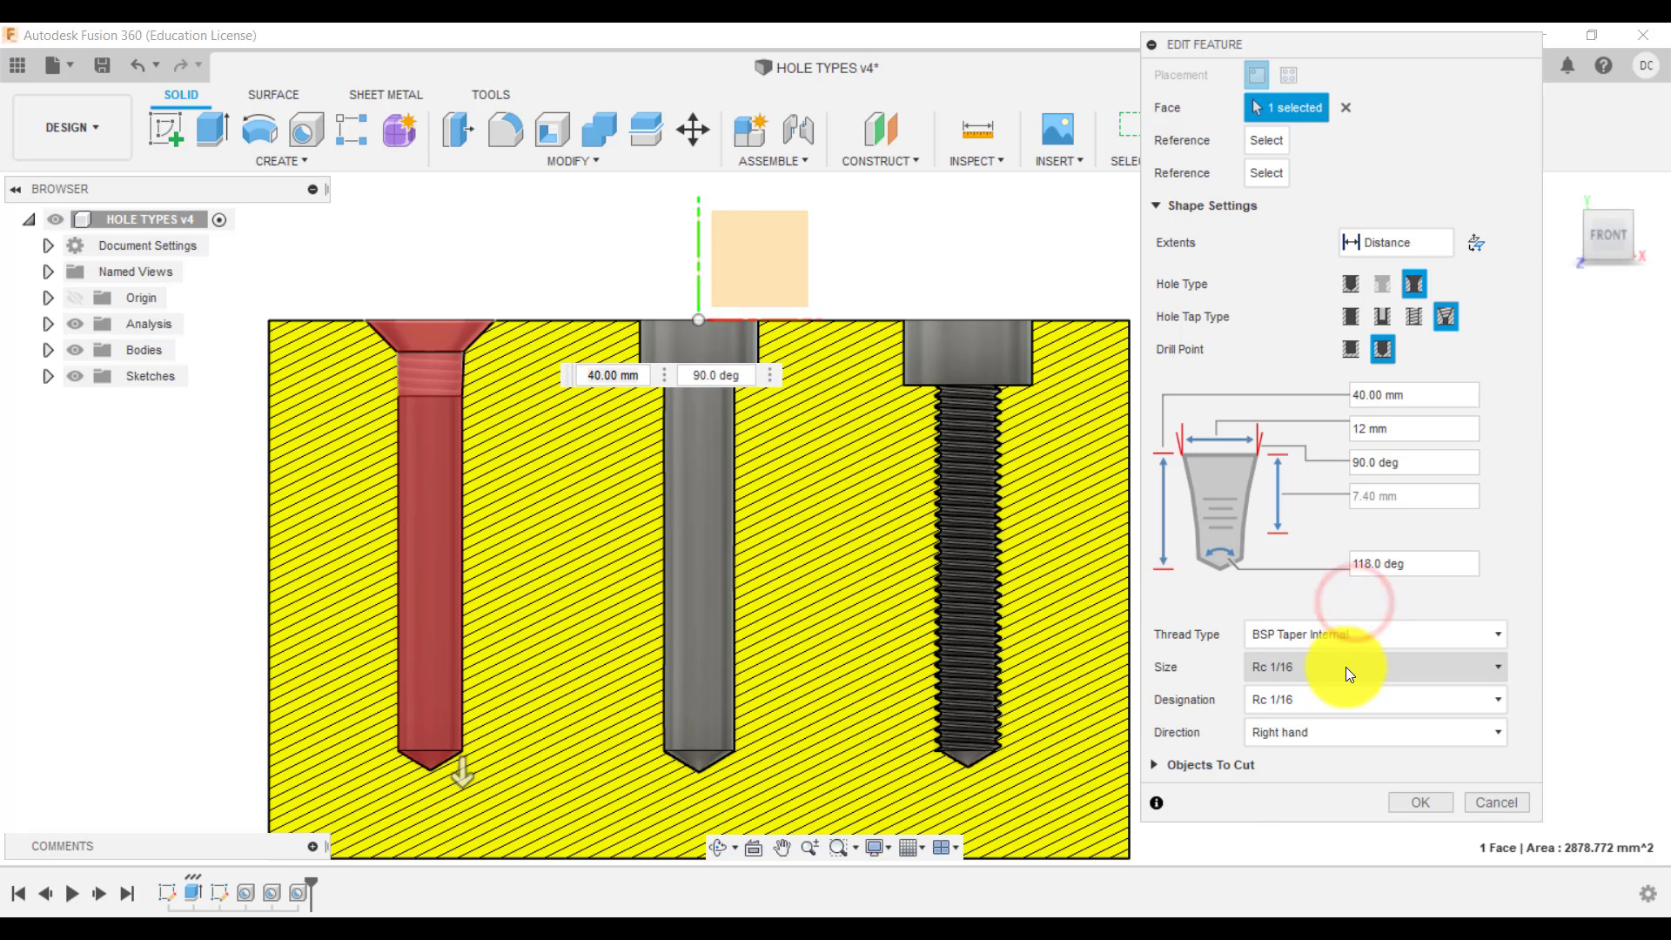
left_click(1345, 667)
left_click(1366, 596)
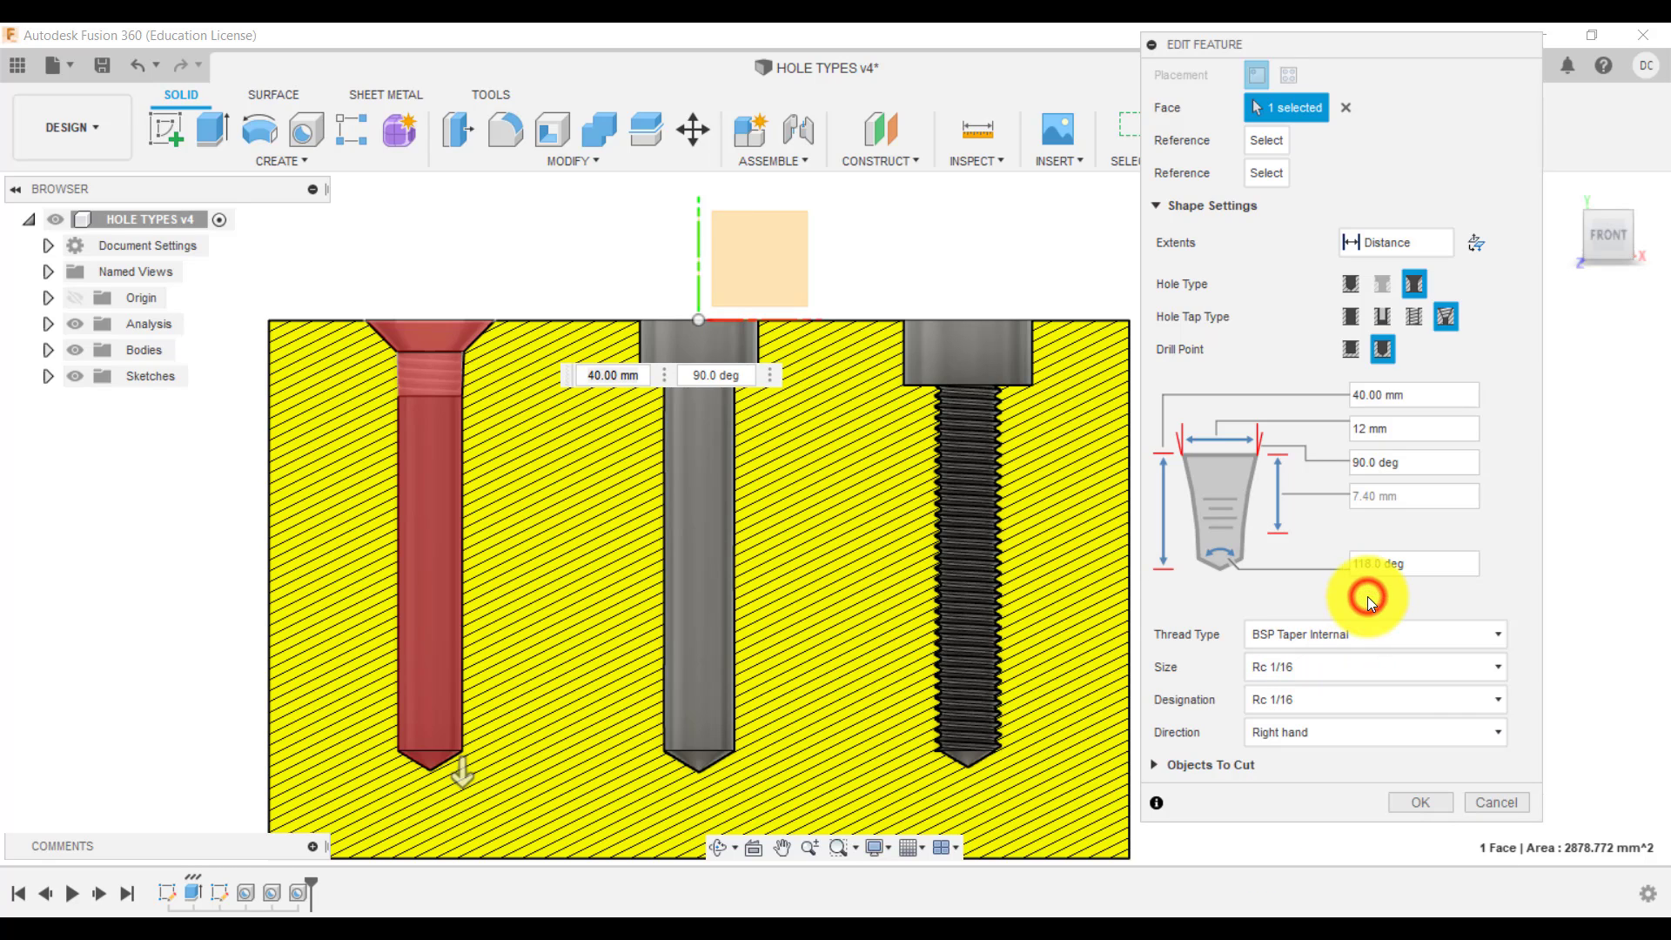
left_click(1360, 697)
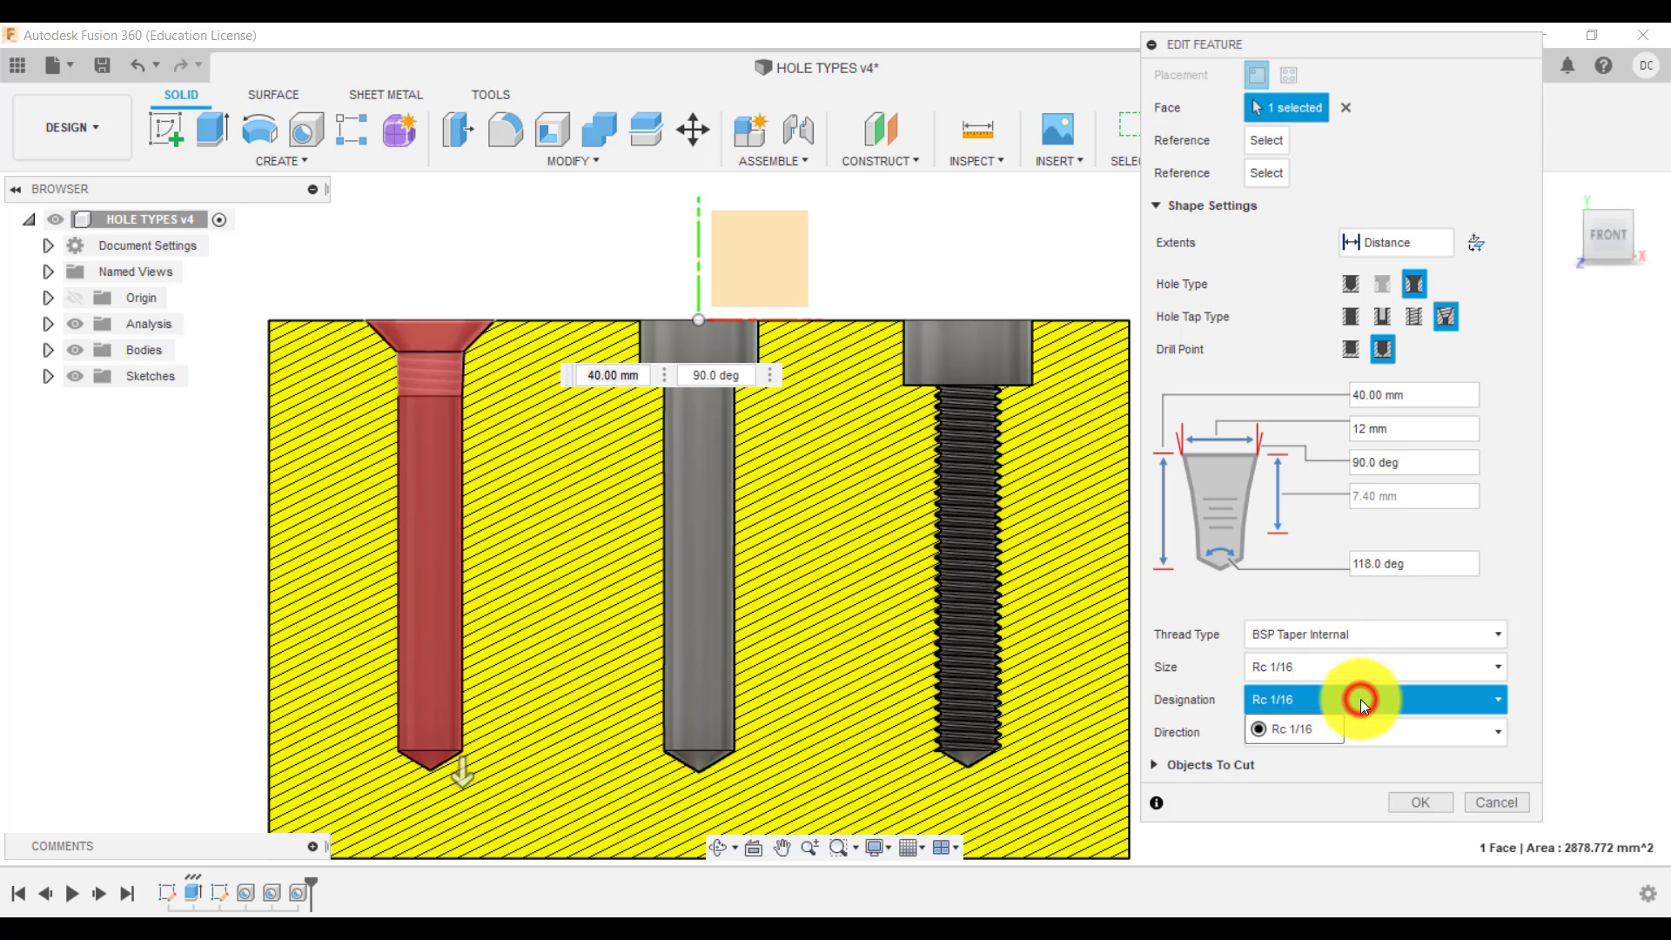
left_click(1343, 603)
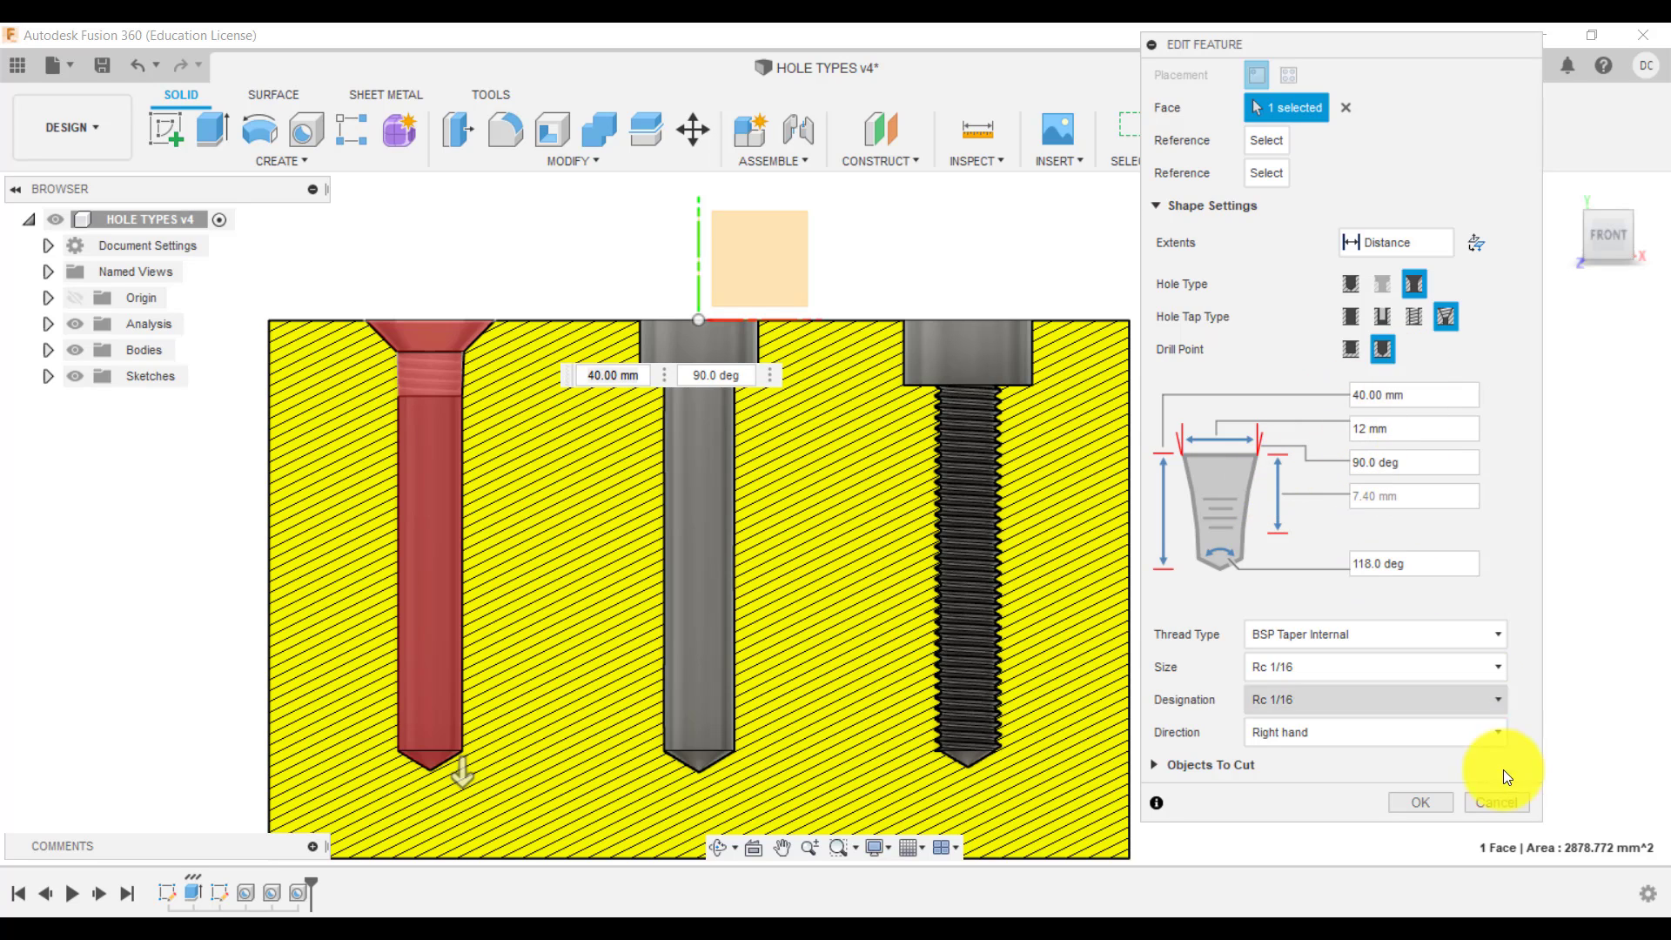
left_click(1448, 808)
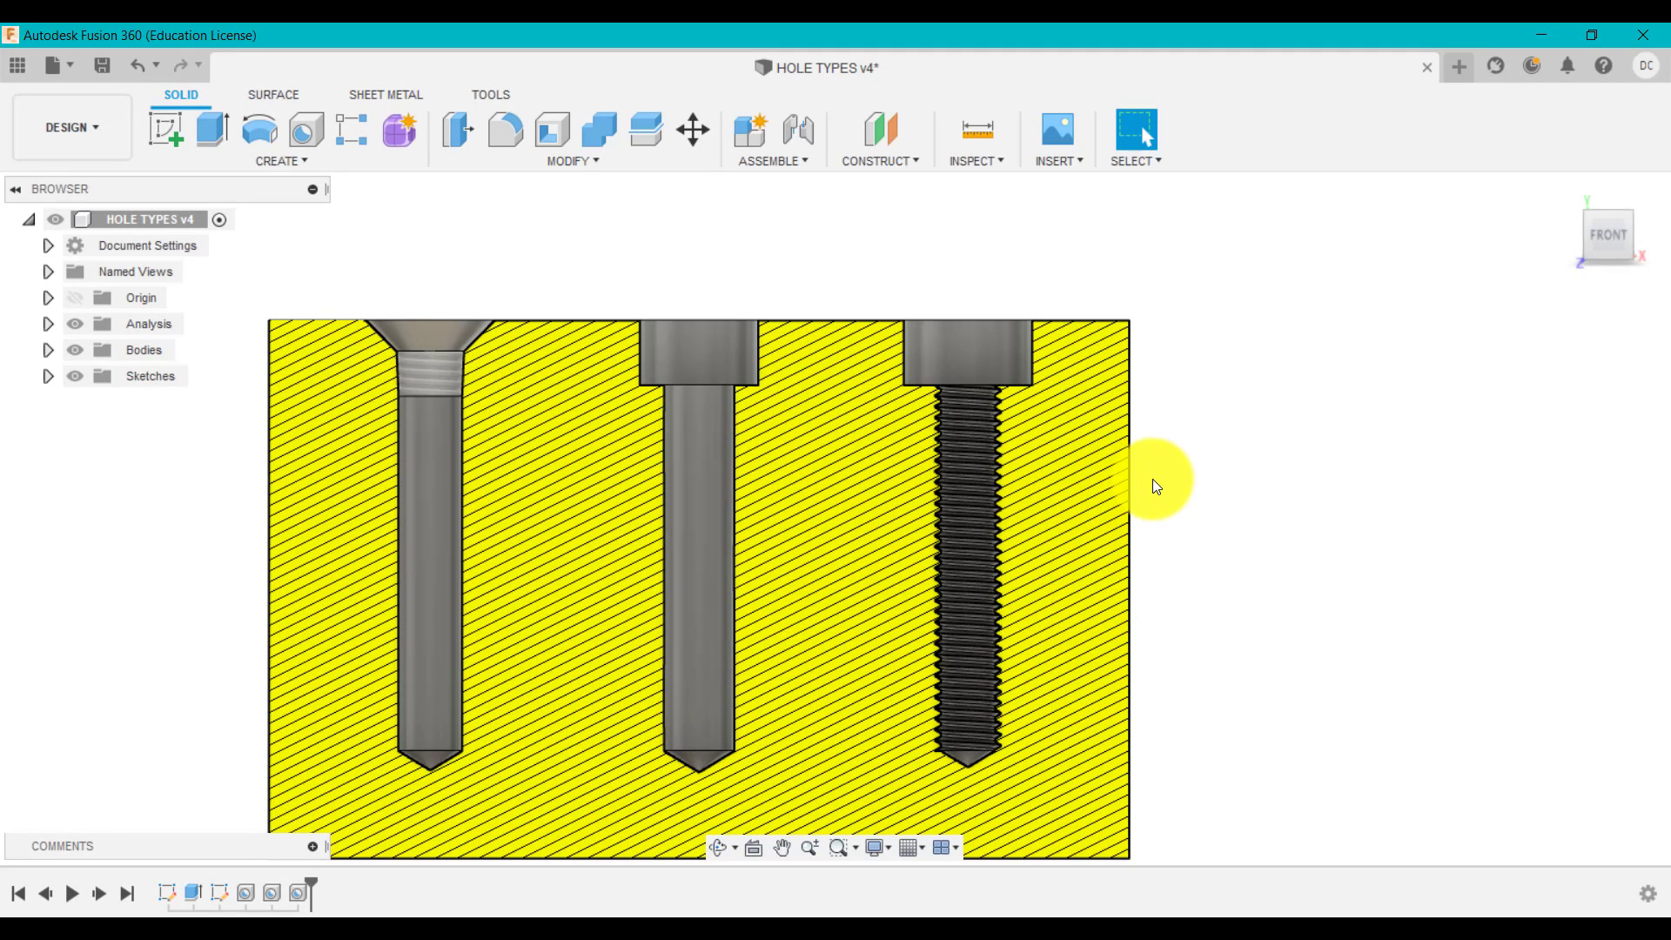
Reopen the tapped counterbore hole to review its shape and thread settings, and cancel the edit.
right_click(292, 895)
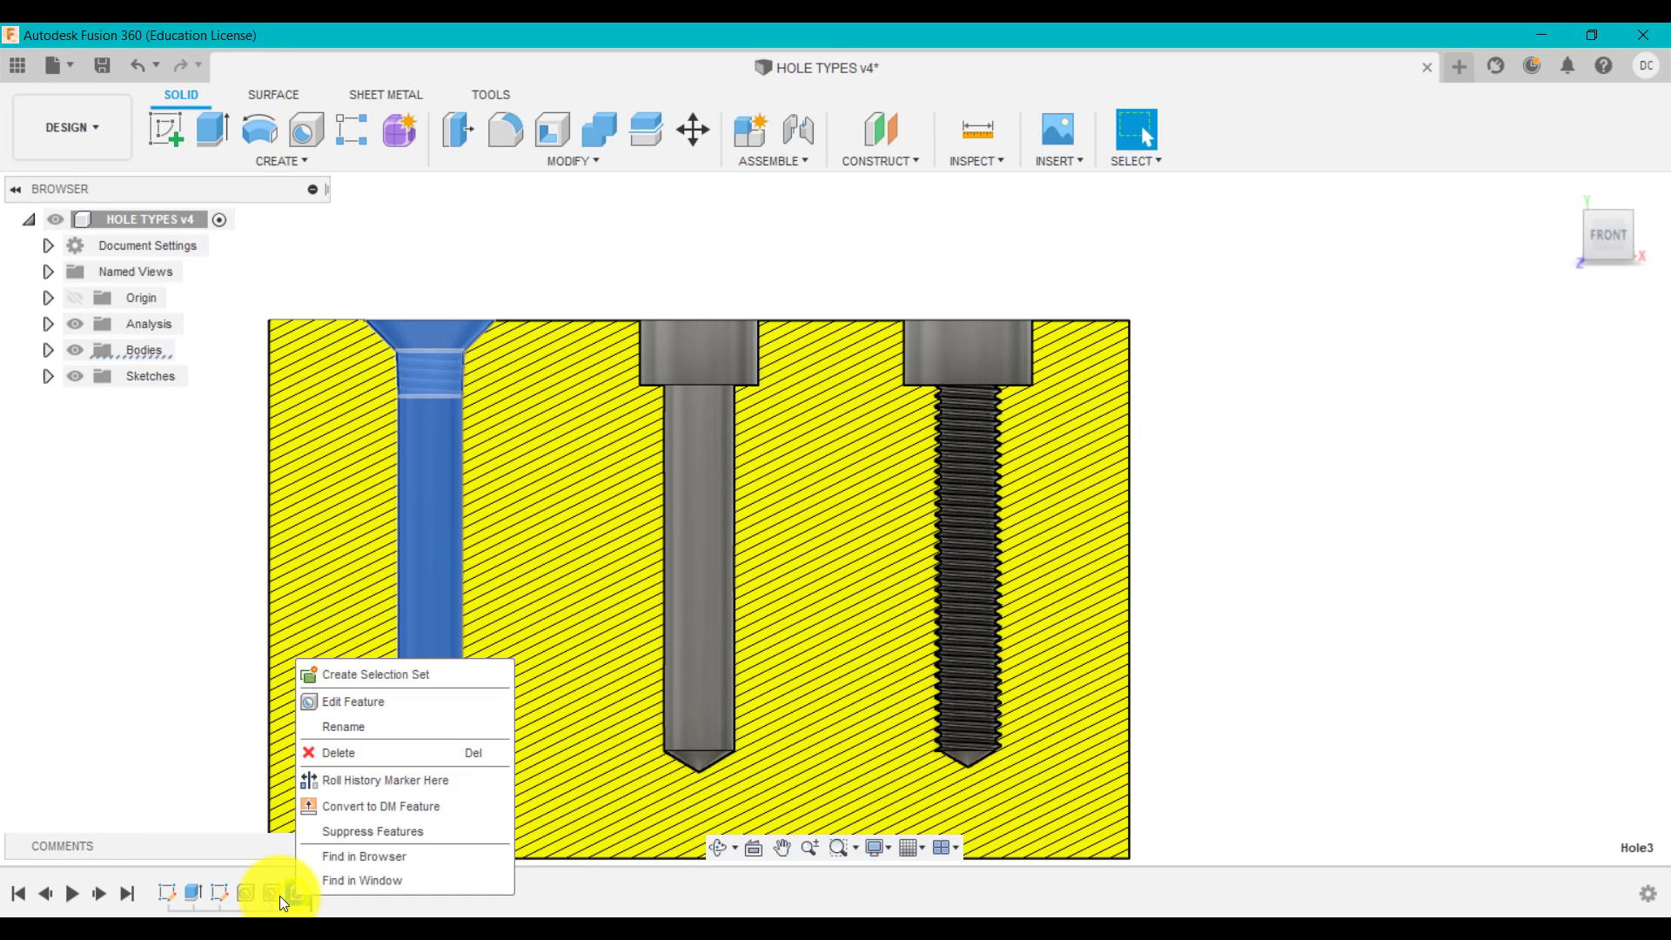
right_click(275, 895)
left_click(367, 697)
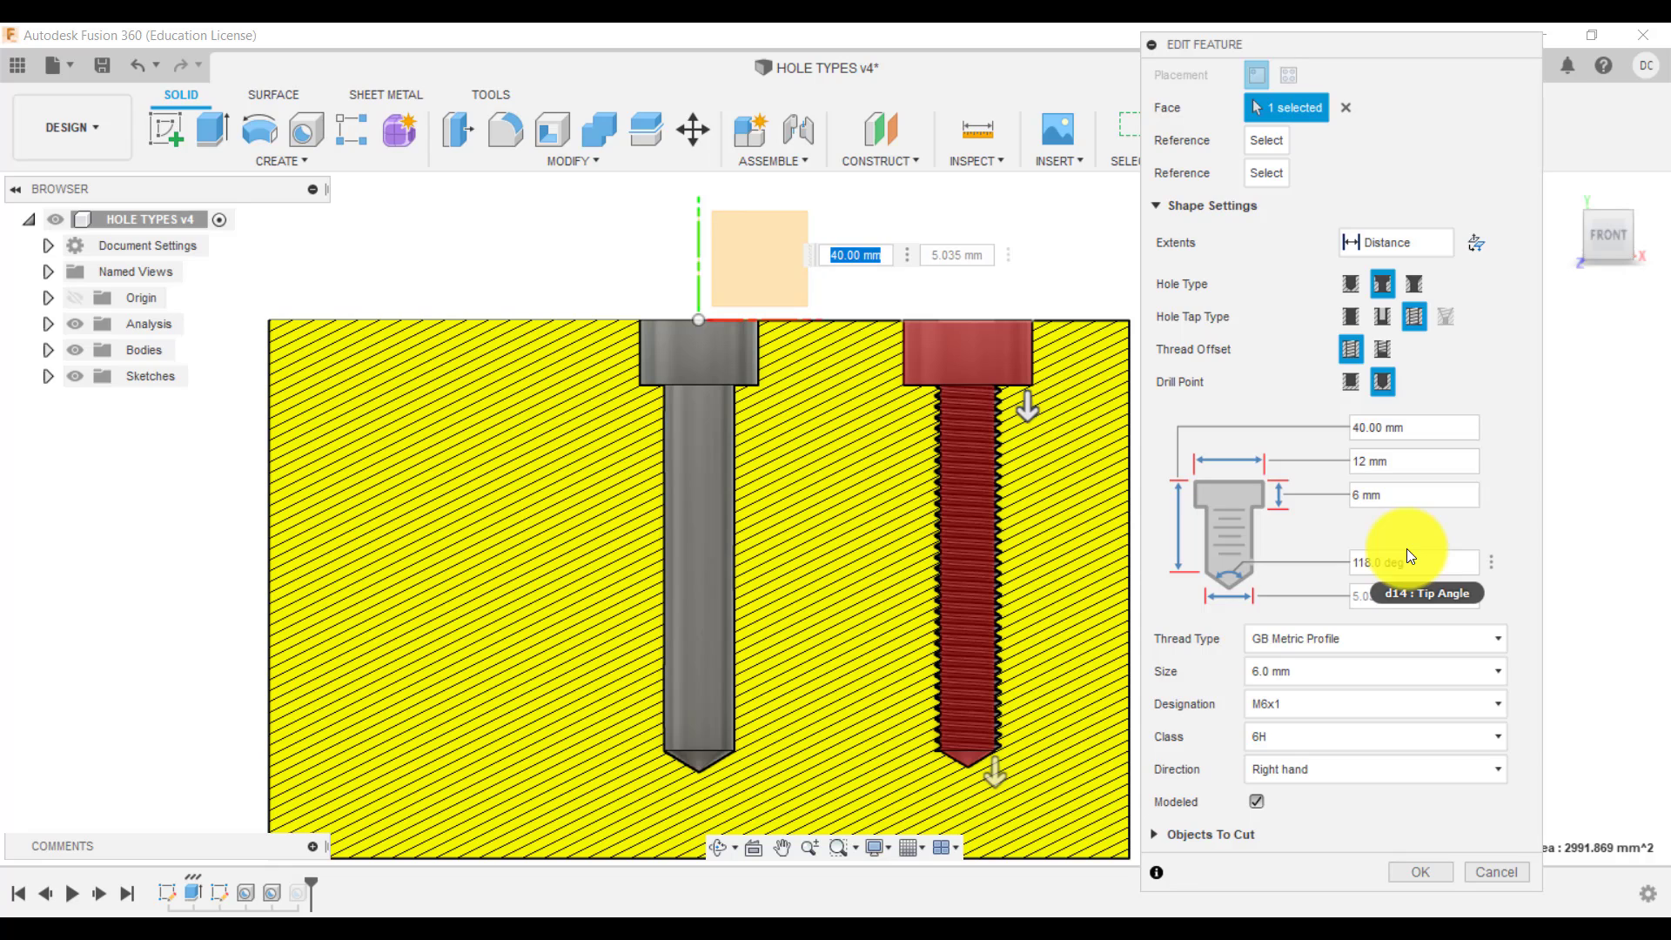
left_click(1481, 869)
left_click(1566, 190)
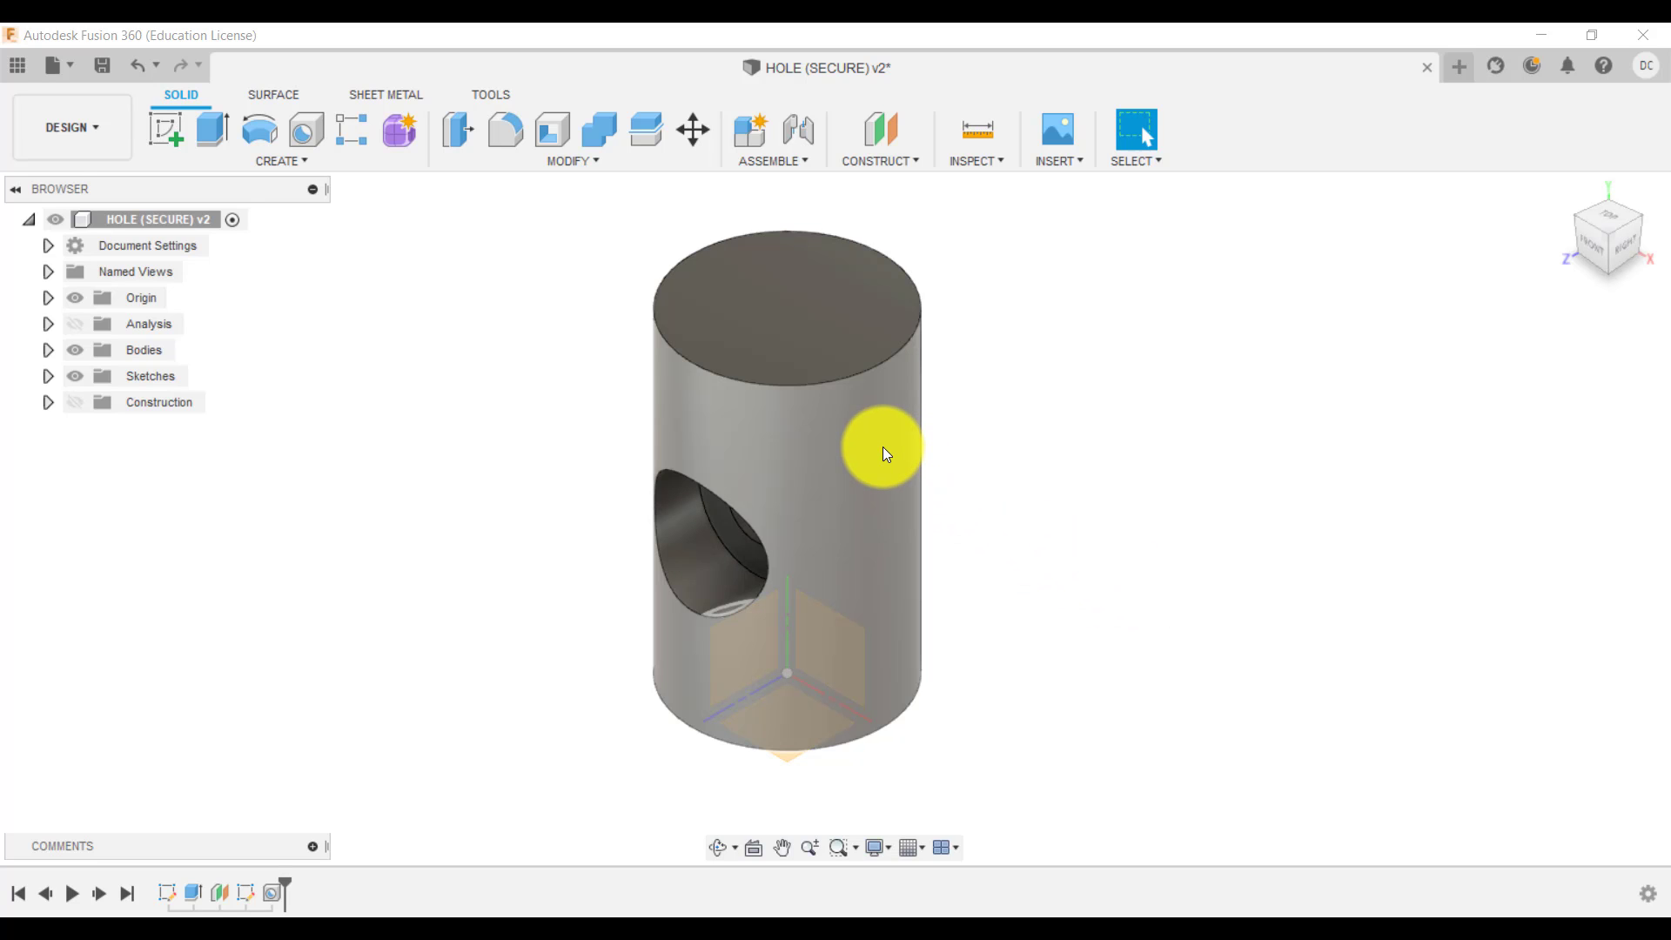
In the HOLE (SECURE) model, try placing a countersunk taper-tapped hole directly on the cylinder's curved side, and inspect it from above.
left_click(304, 137)
left_click(875, 533)
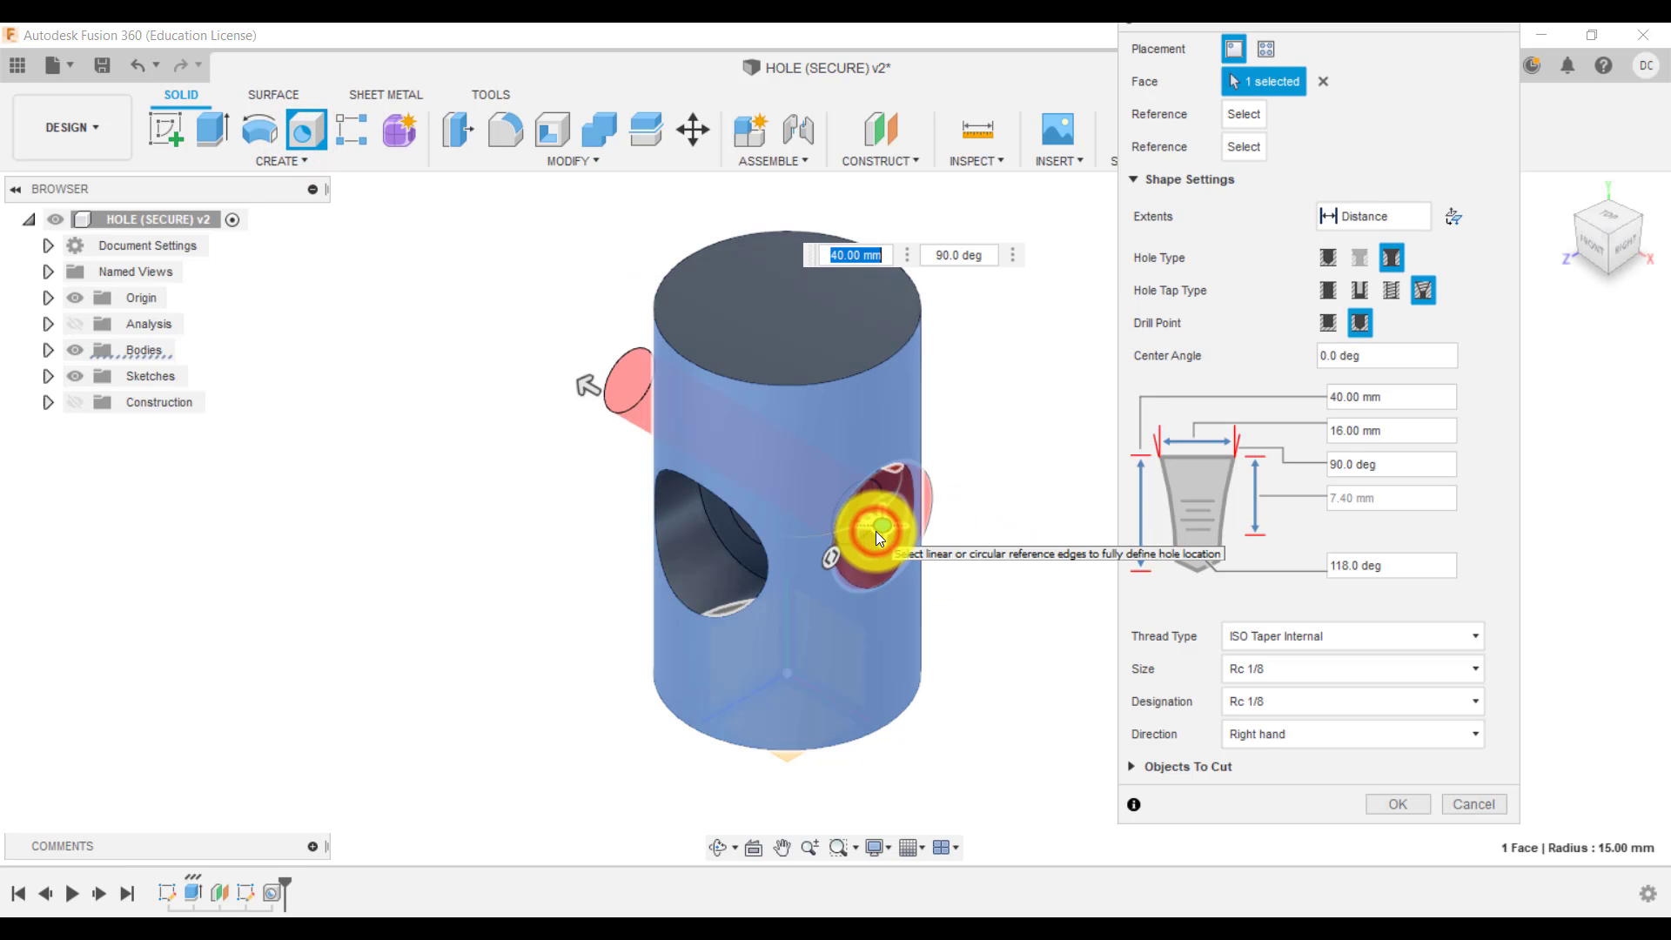
mouse_move(880, 541)
left_mouse_down()
mouse_move(884, 585)
mouse_move(883, 487)
mouse_move(881, 510)
left_mouse_up()
left_click(1622, 244)
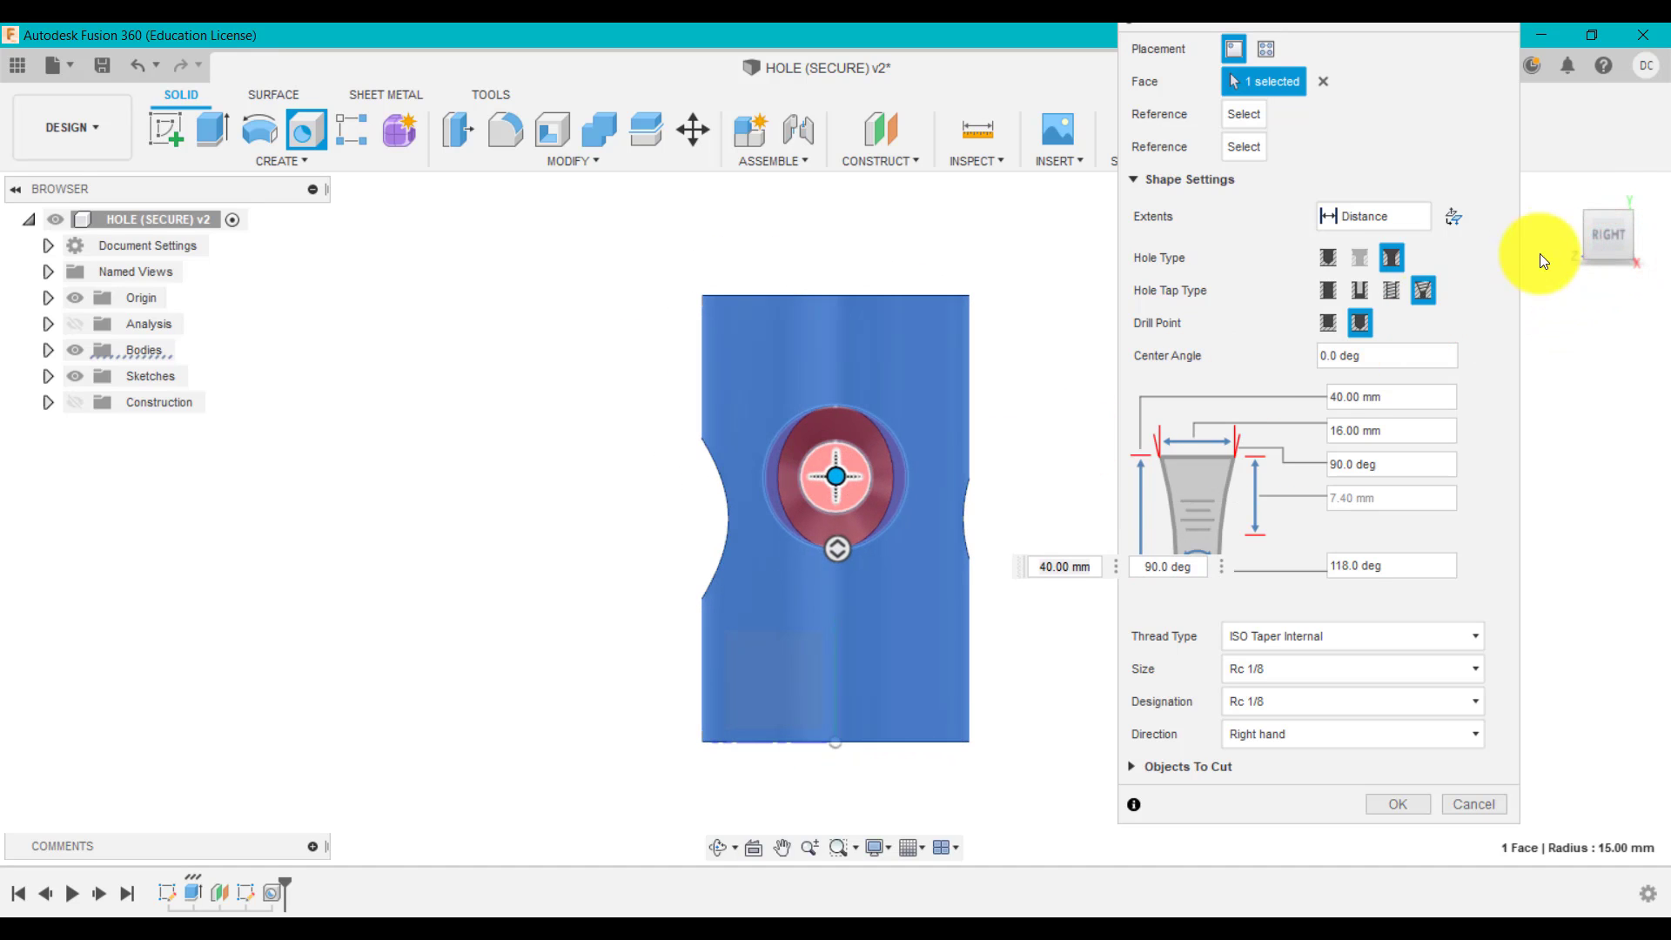
left_click_drag(1563, 196, 1604, 212)
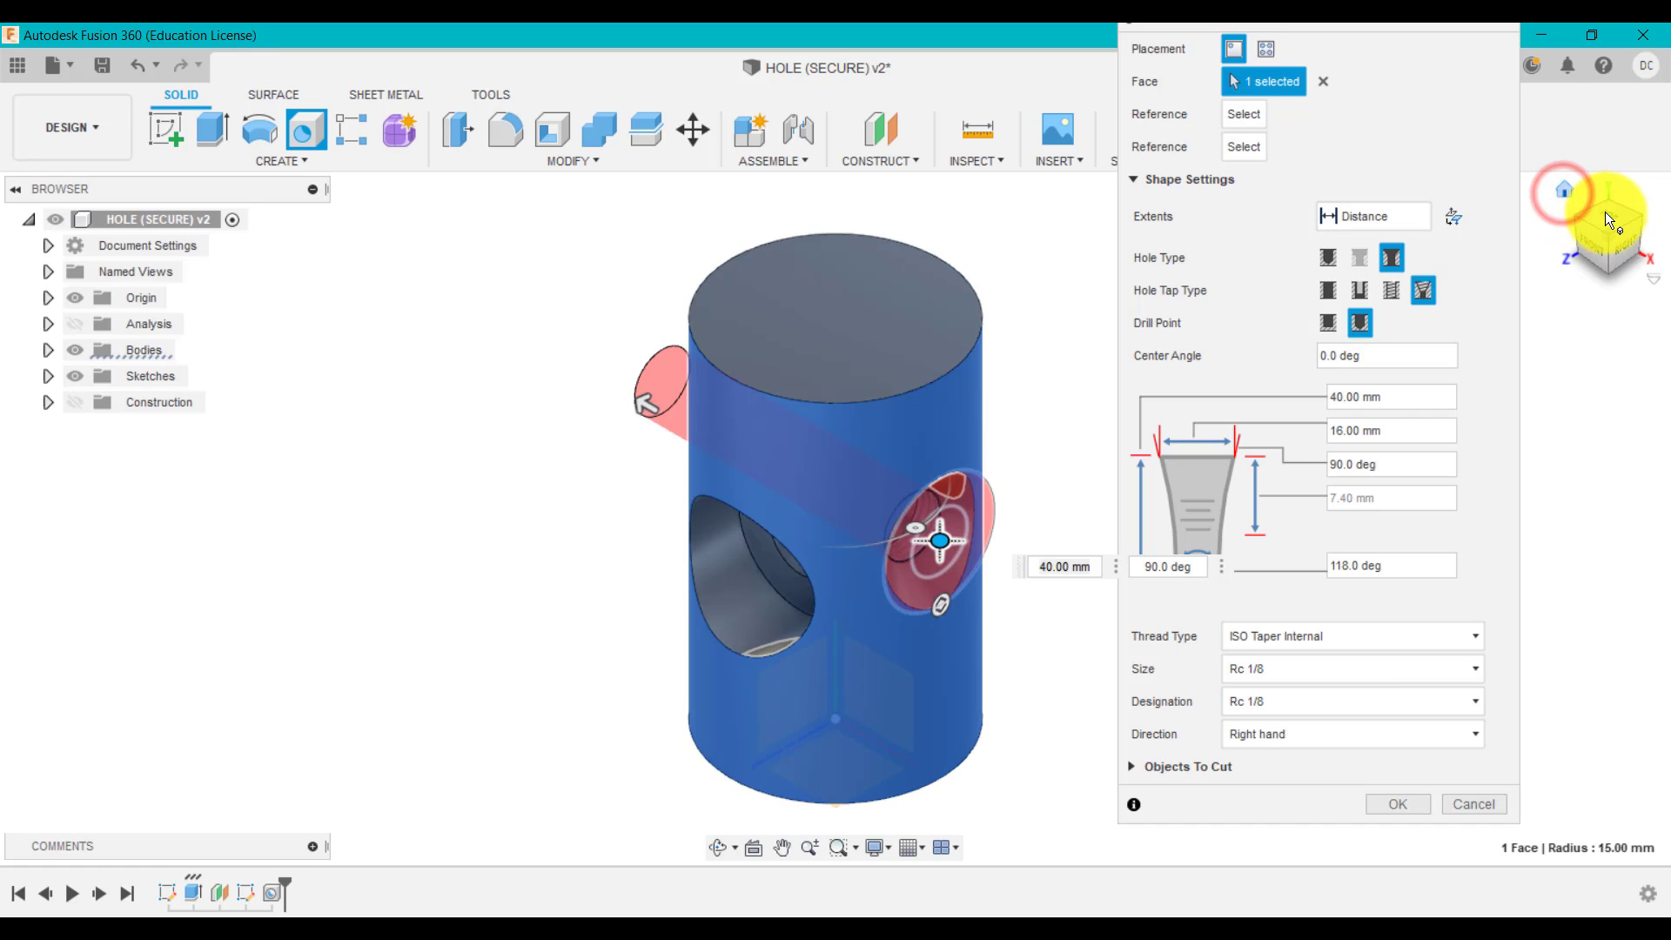
left_click(1603, 215)
scroll(1018, 505, "up", 3)
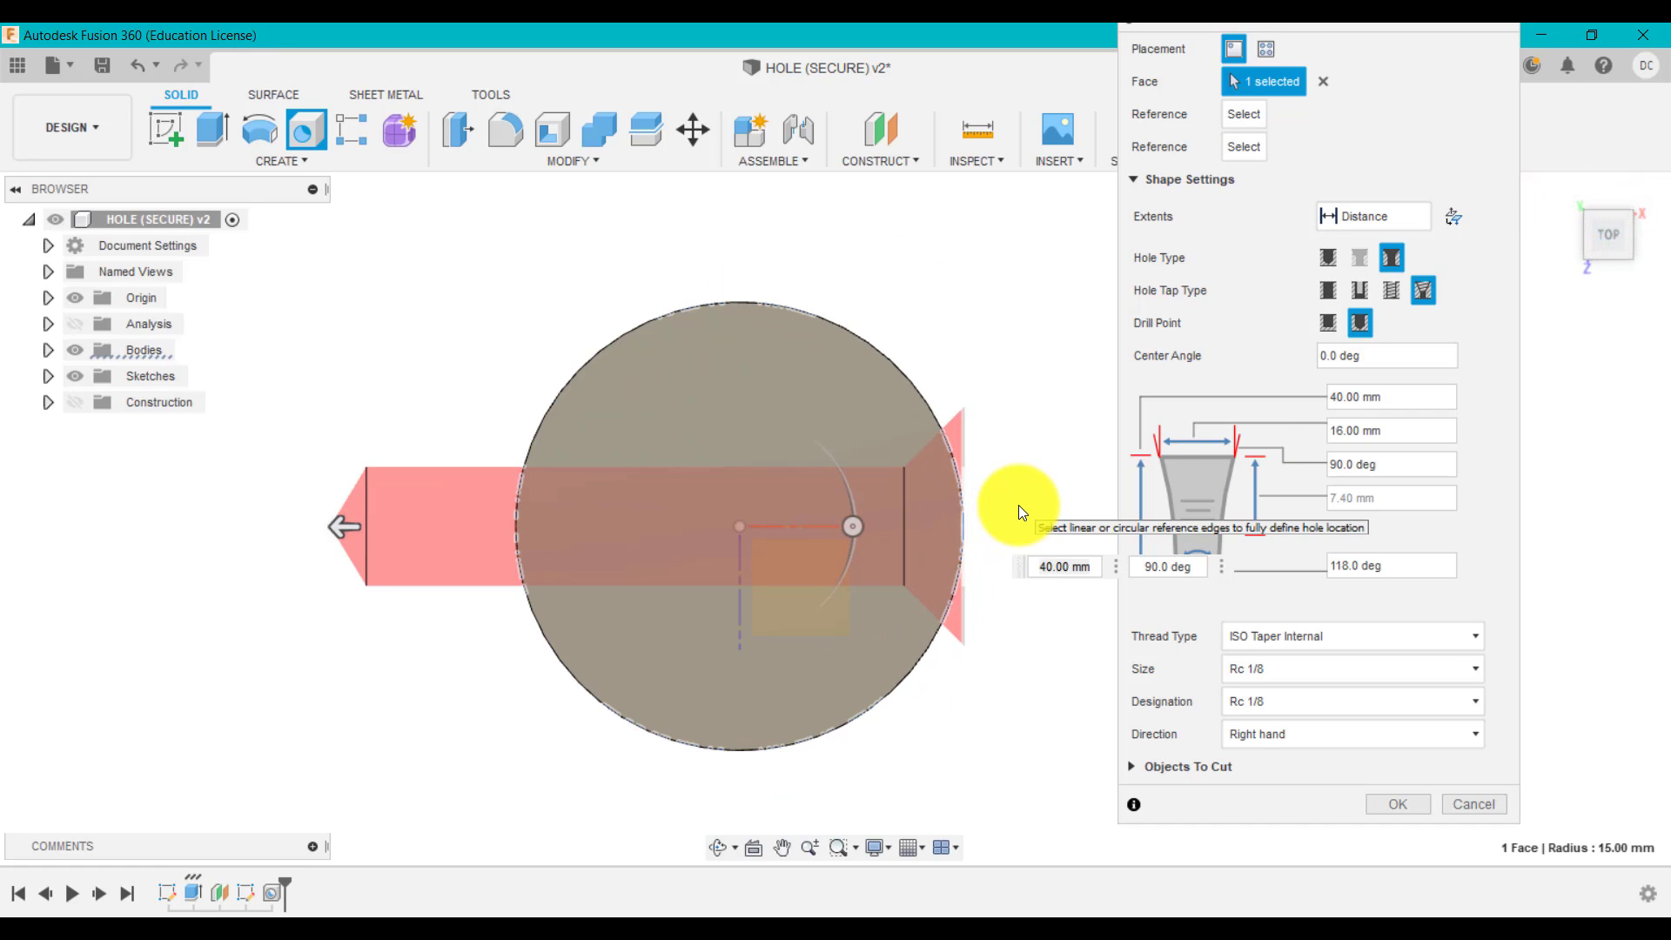
Try the new hole as a clearance counterbore, examine its head against the curved face up close, and cancel the hole.
left_click(1368, 294)
left_click(1361, 258)
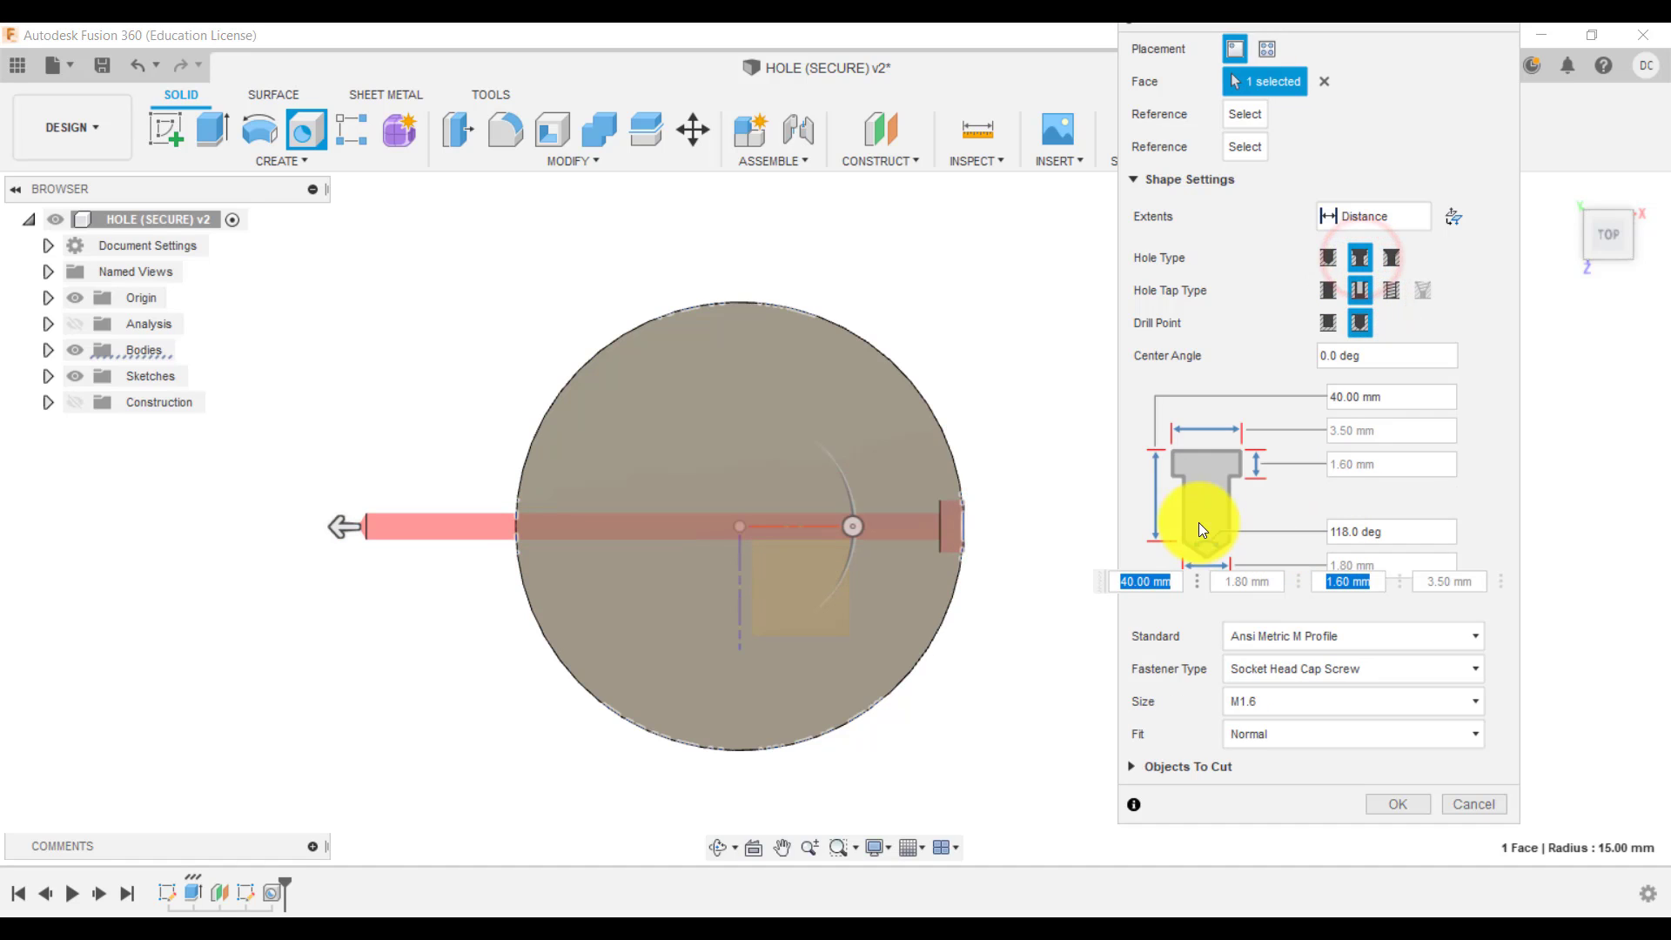
scroll(1043, 536, "up", 3)
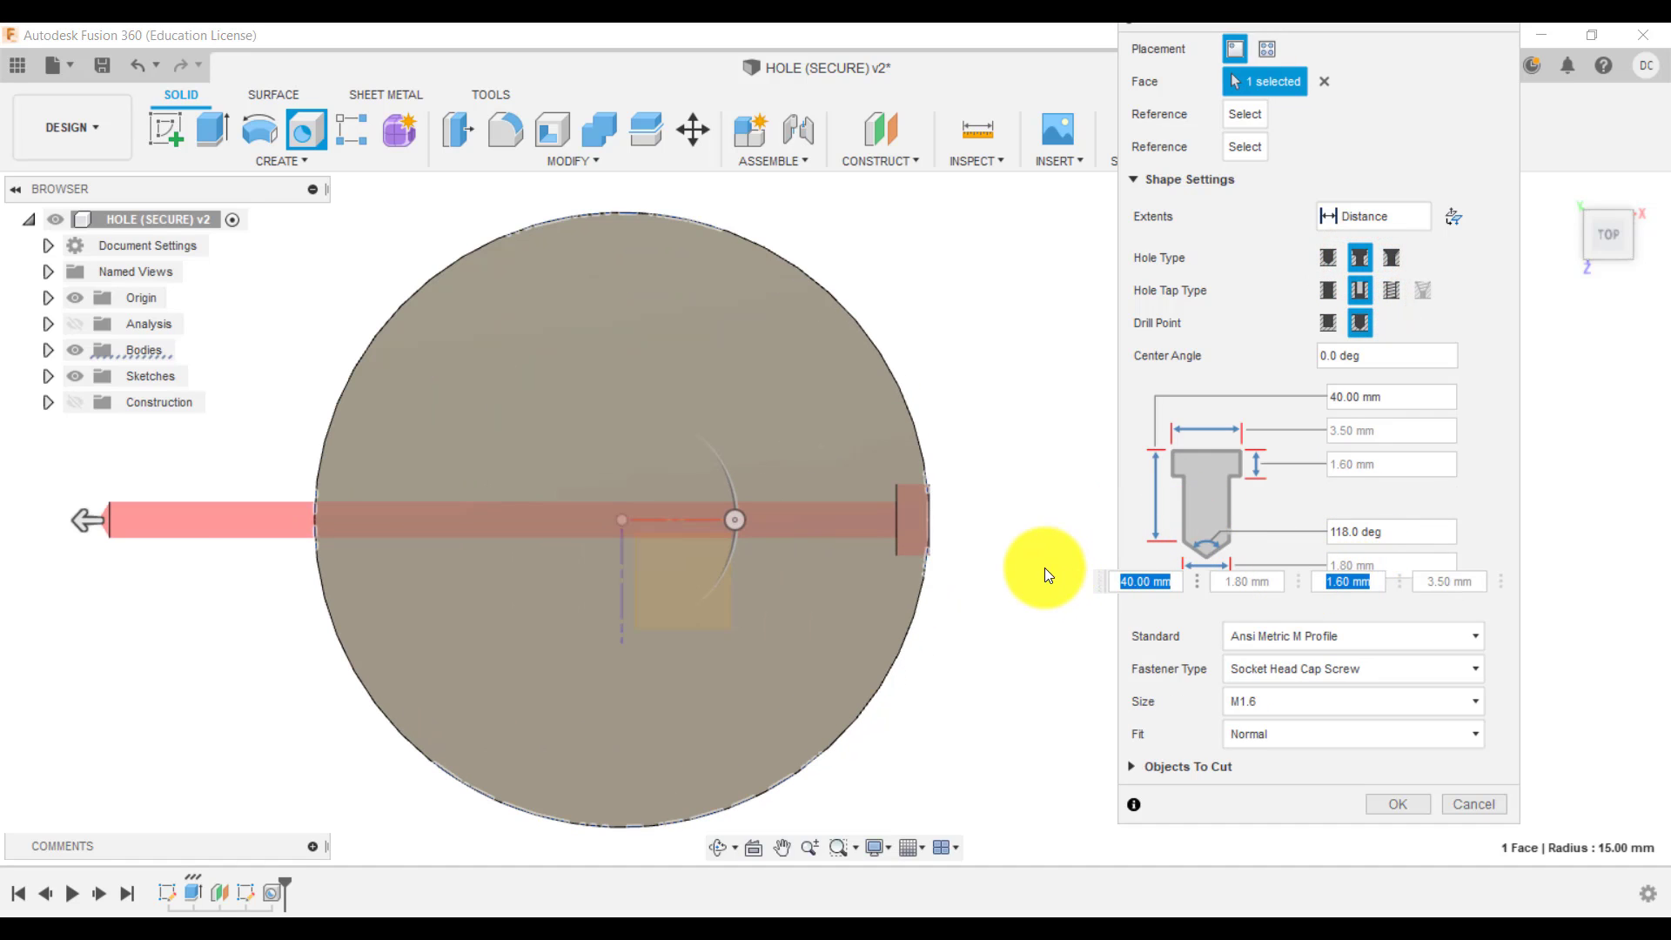
scroll(957, 547, "up", 5)
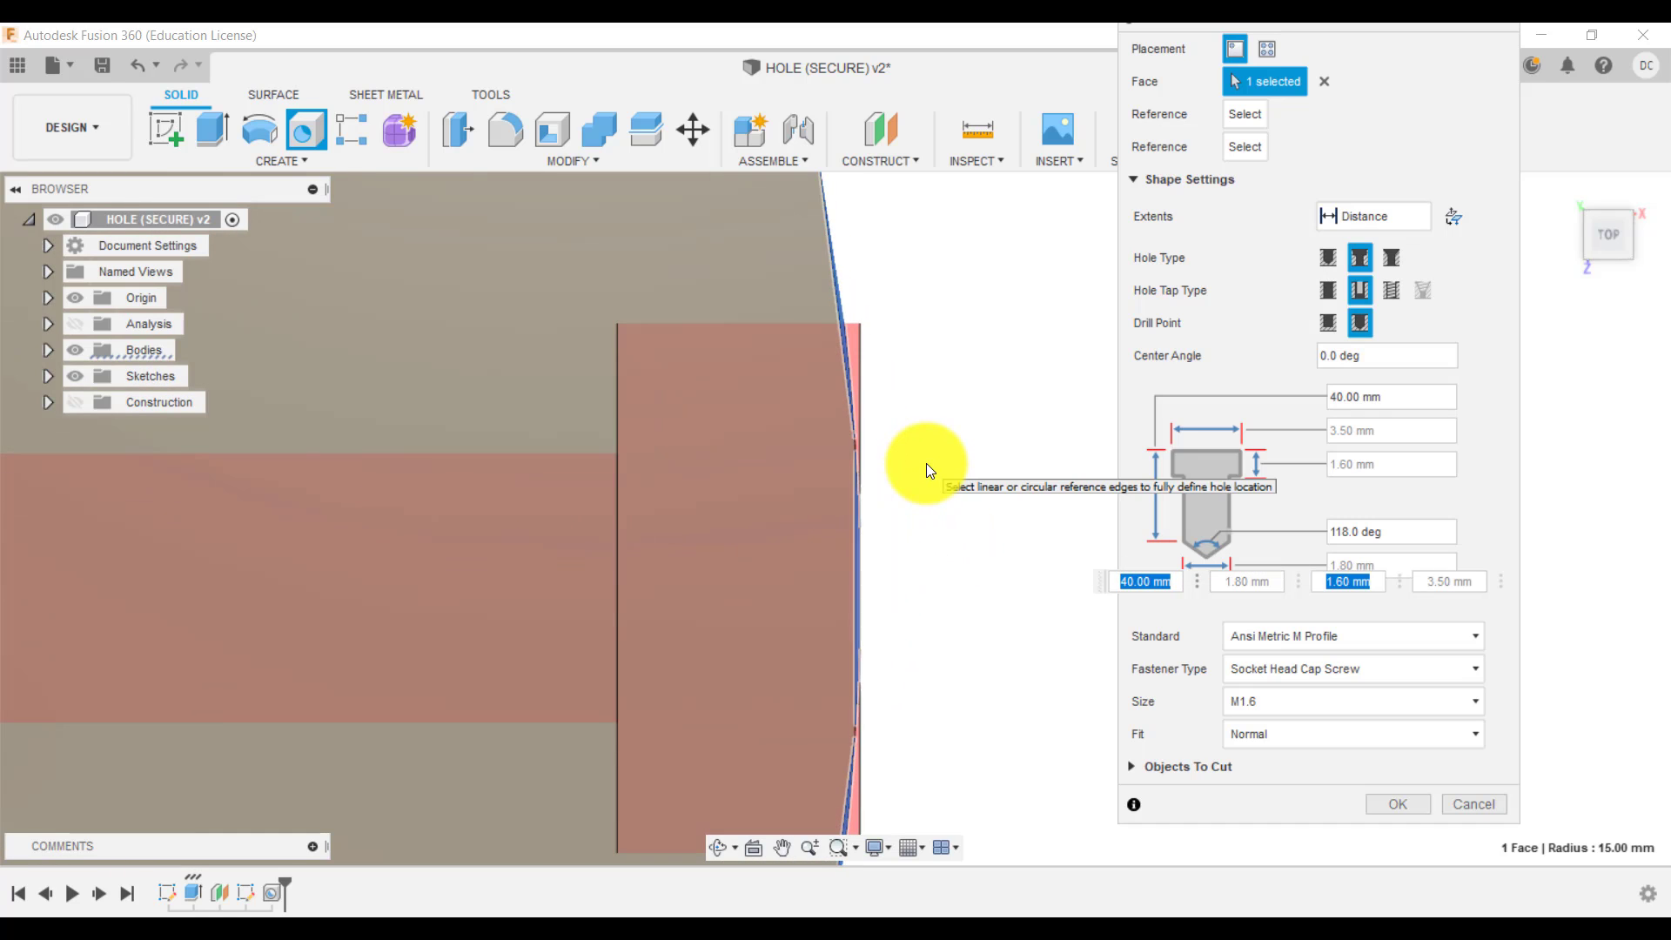
scroll(922, 468, "down", 1)
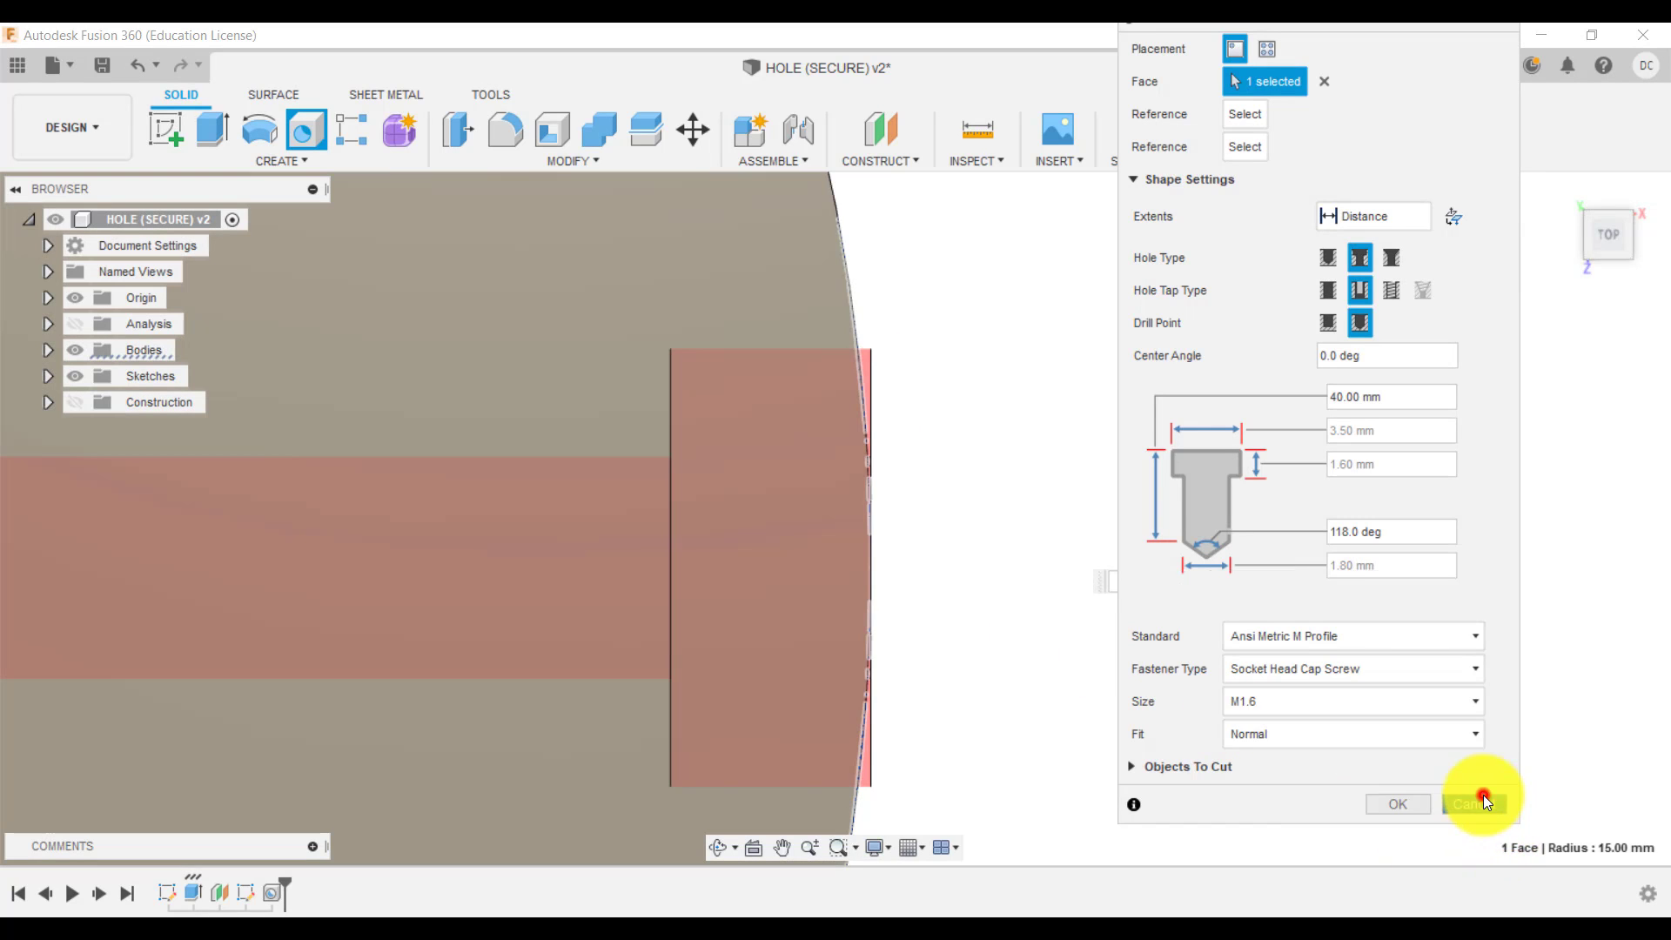
left_click(1483, 796)
Open the cylinder's existing counterbore hole for editing, and examine from above how its head meets the curved face.
left_click(1564, 186)
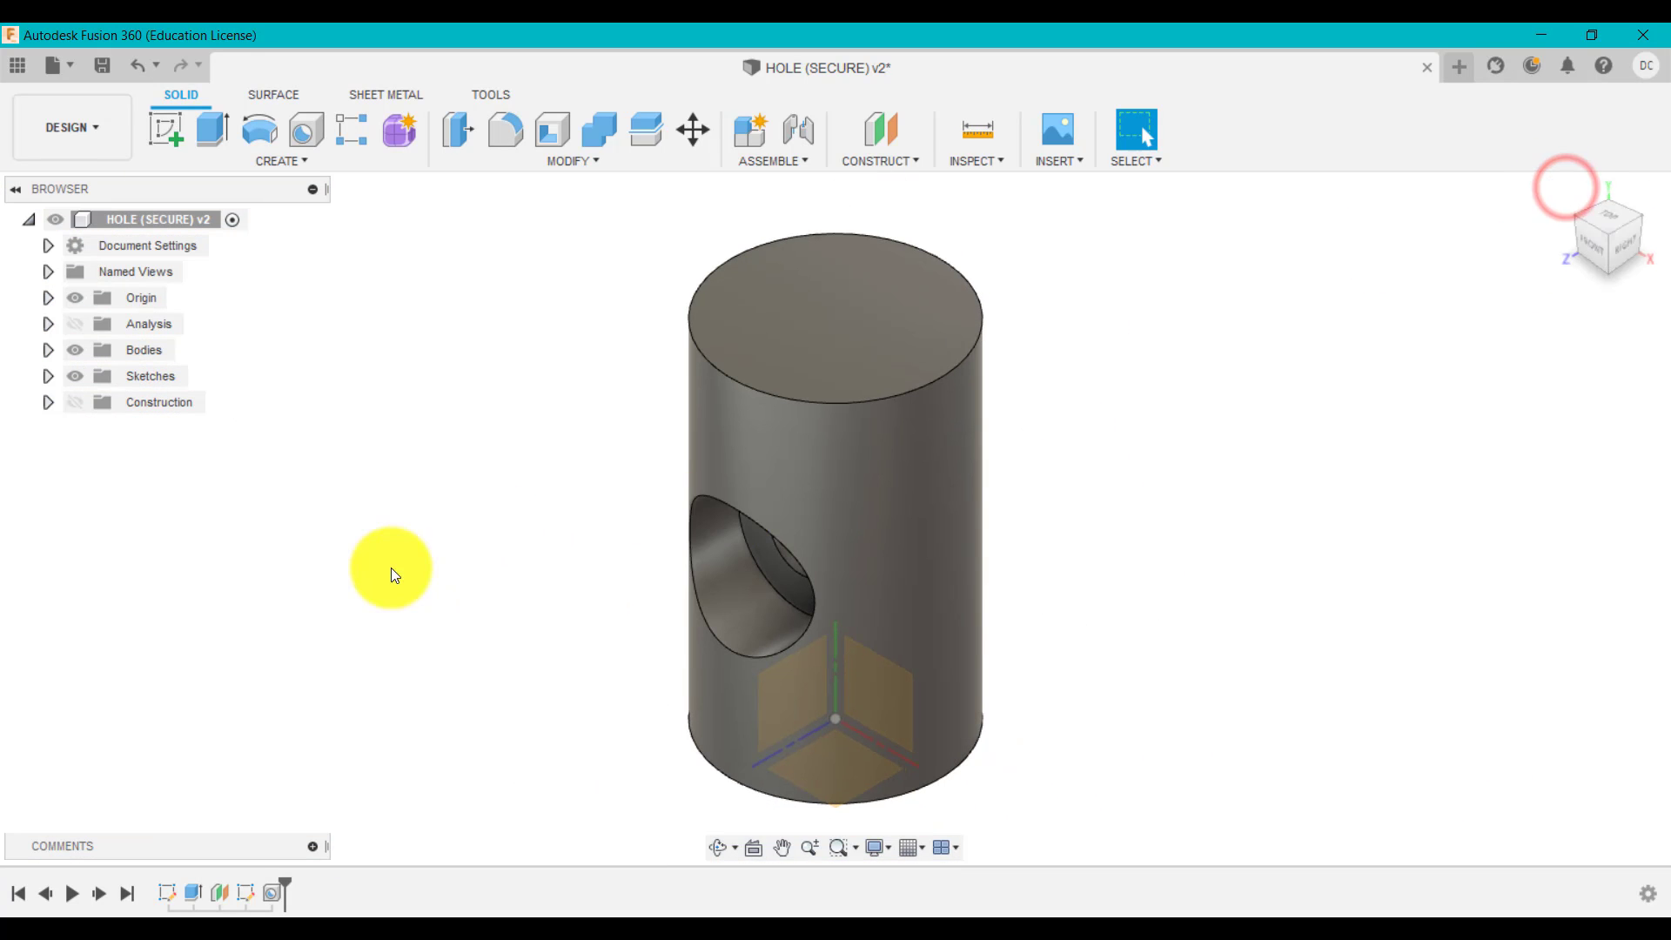
right_click(272, 889)
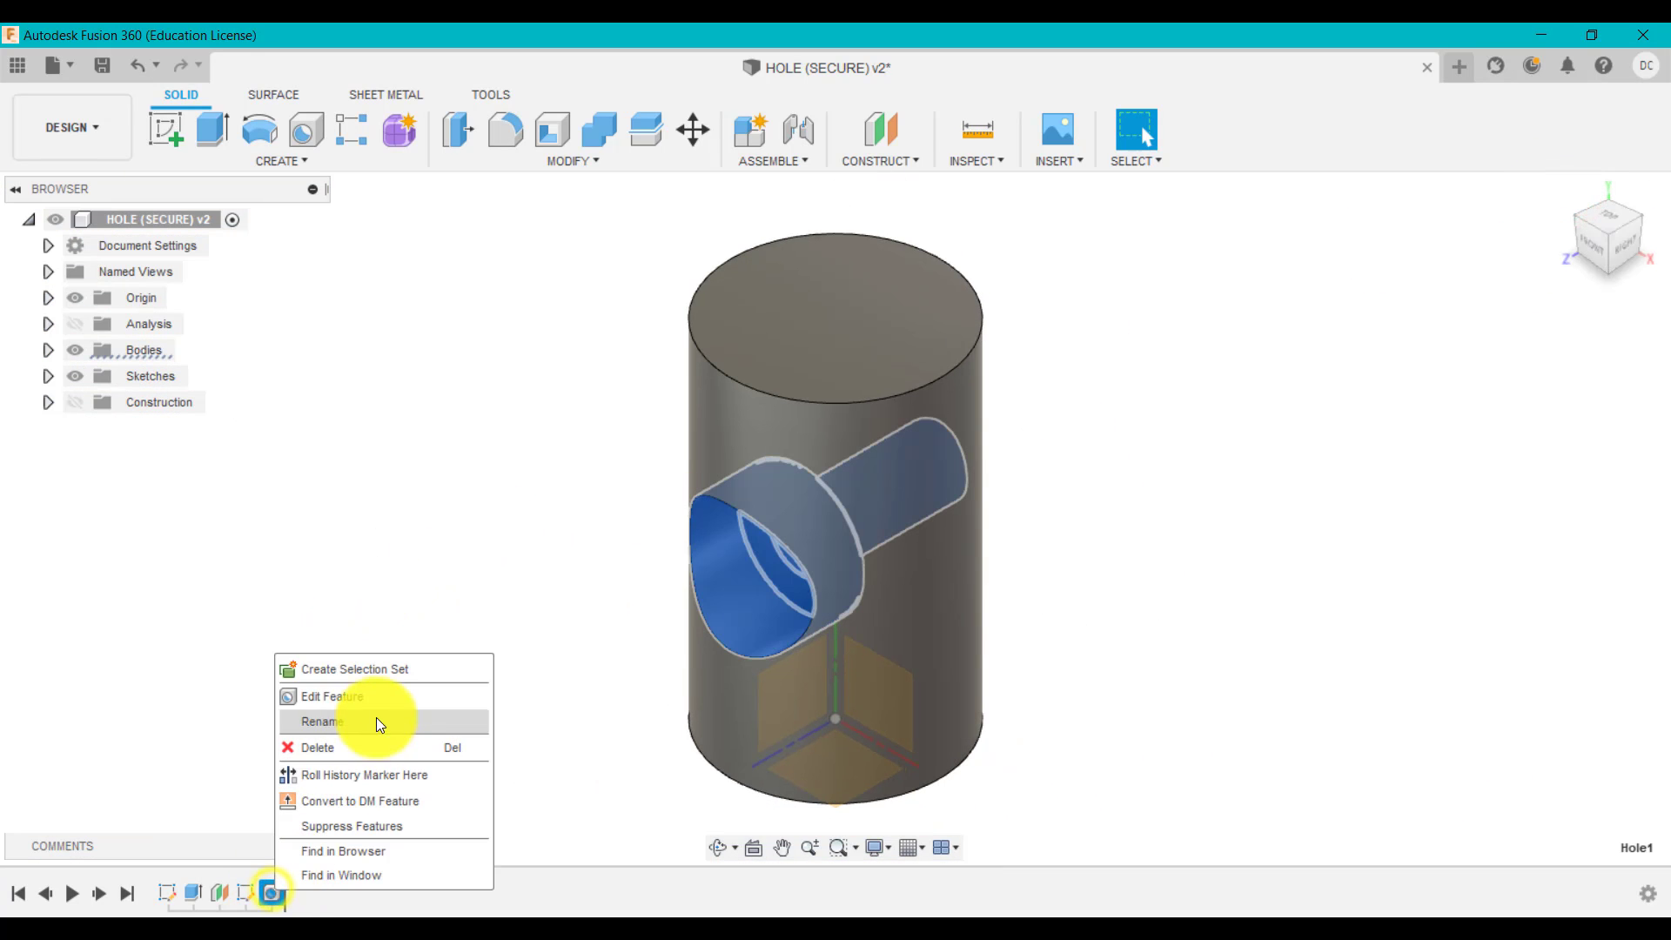
left_click(380, 707)
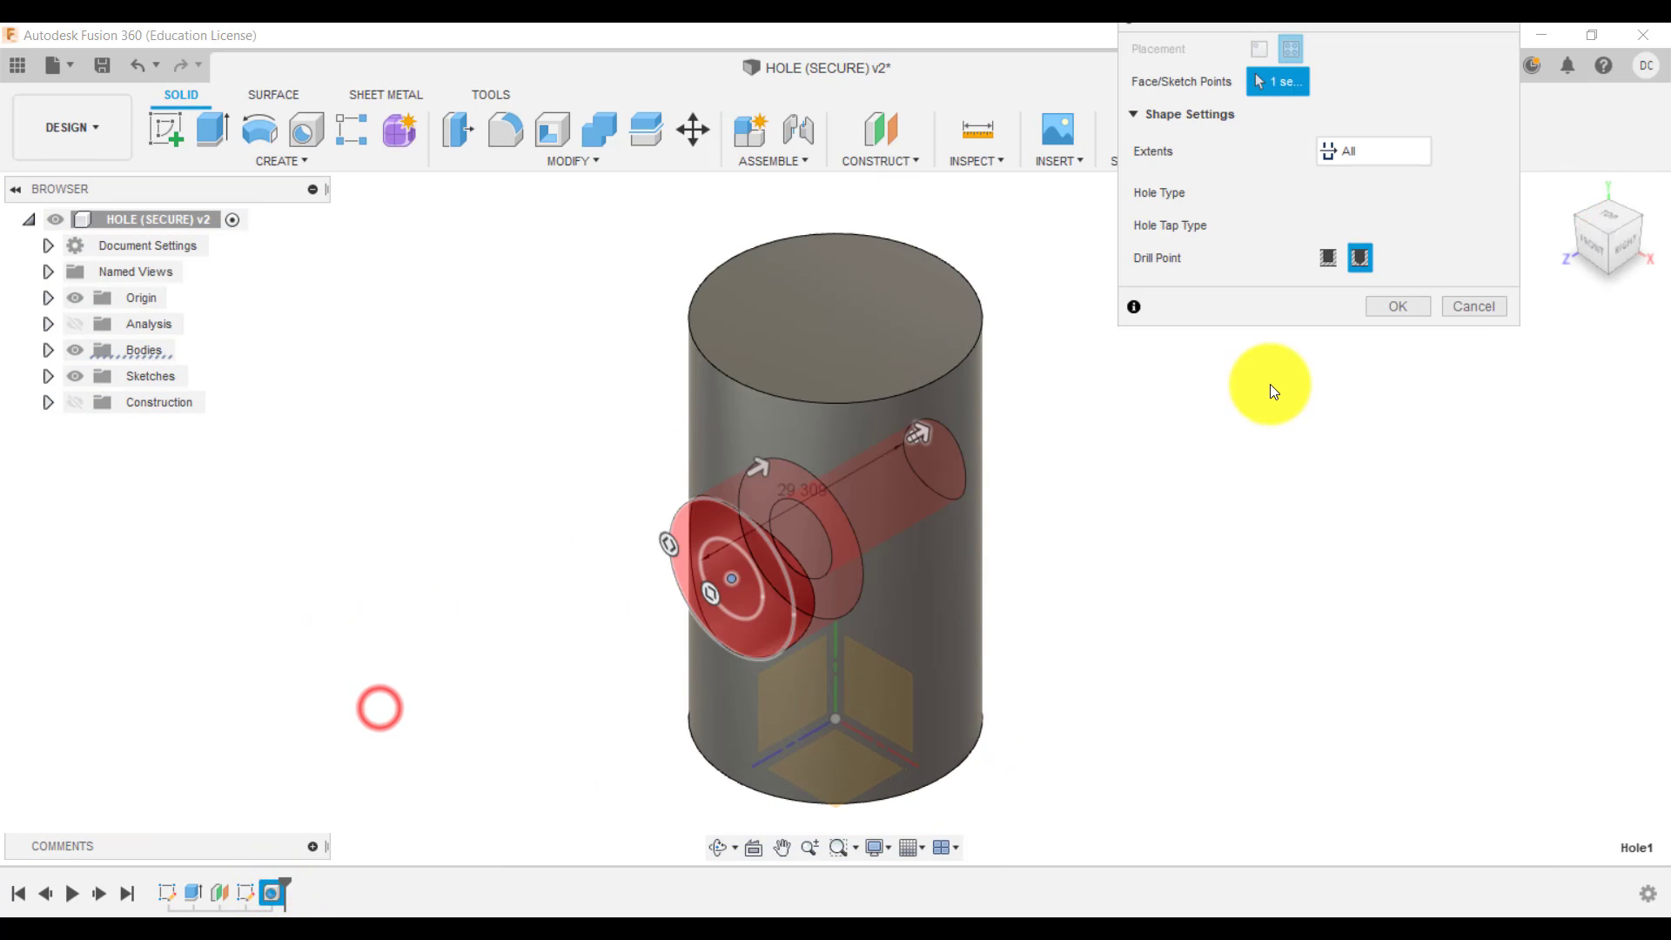
left_click(1603, 216)
scroll(865, 507, "up", 4)
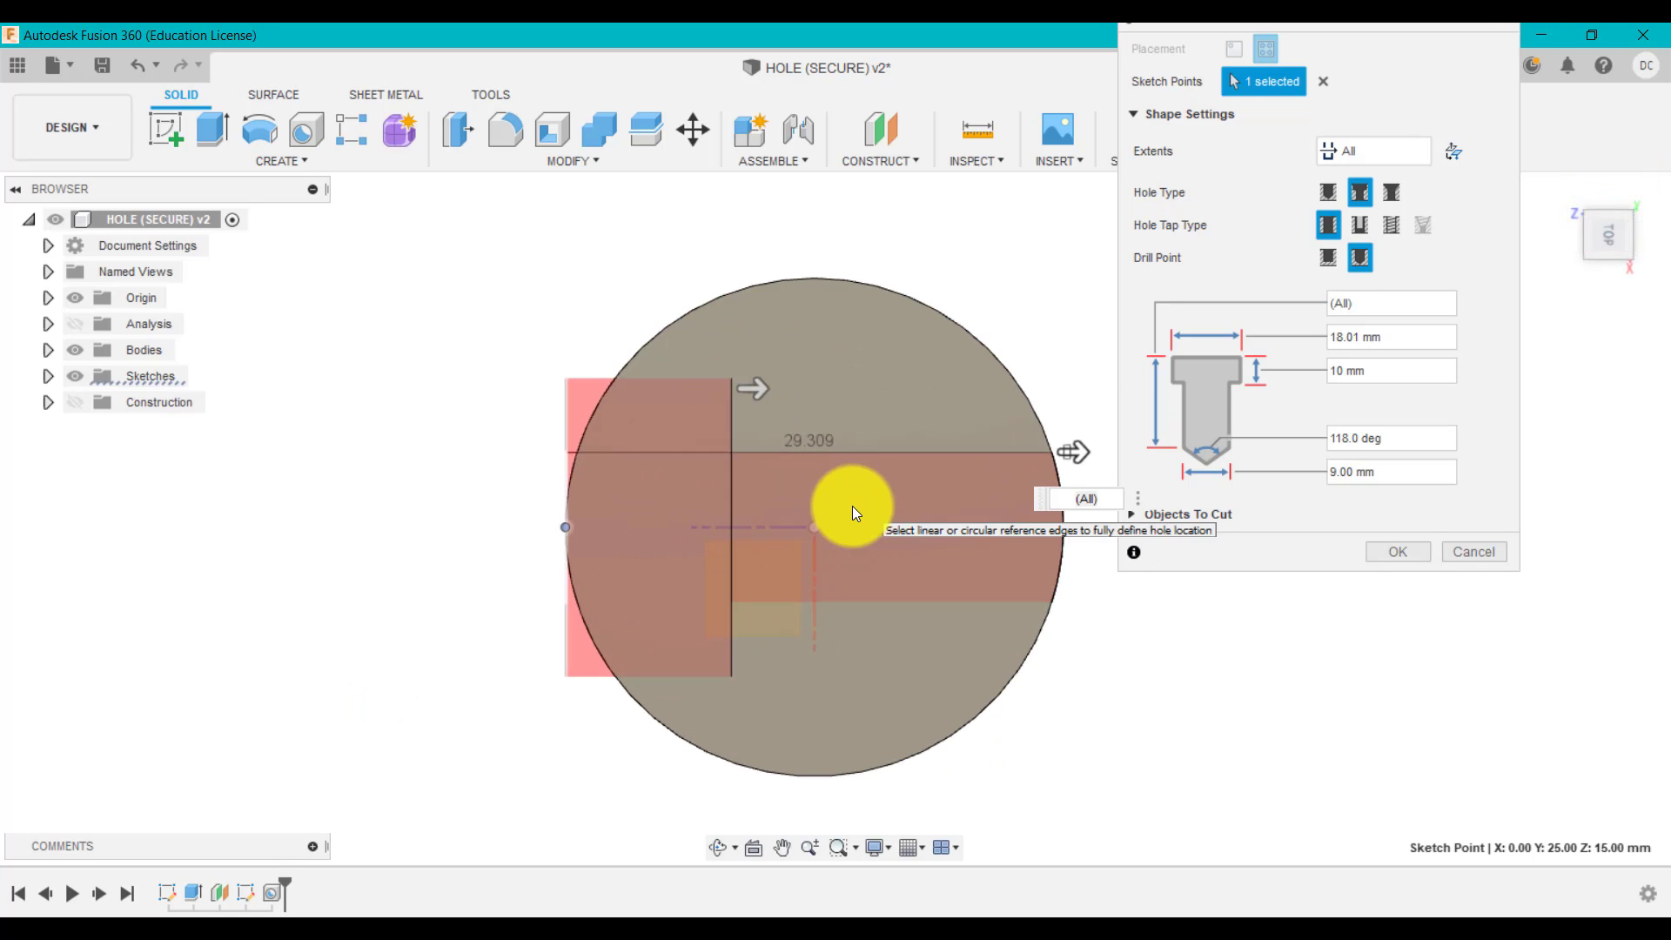
scroll(969, 513, "up", 1)
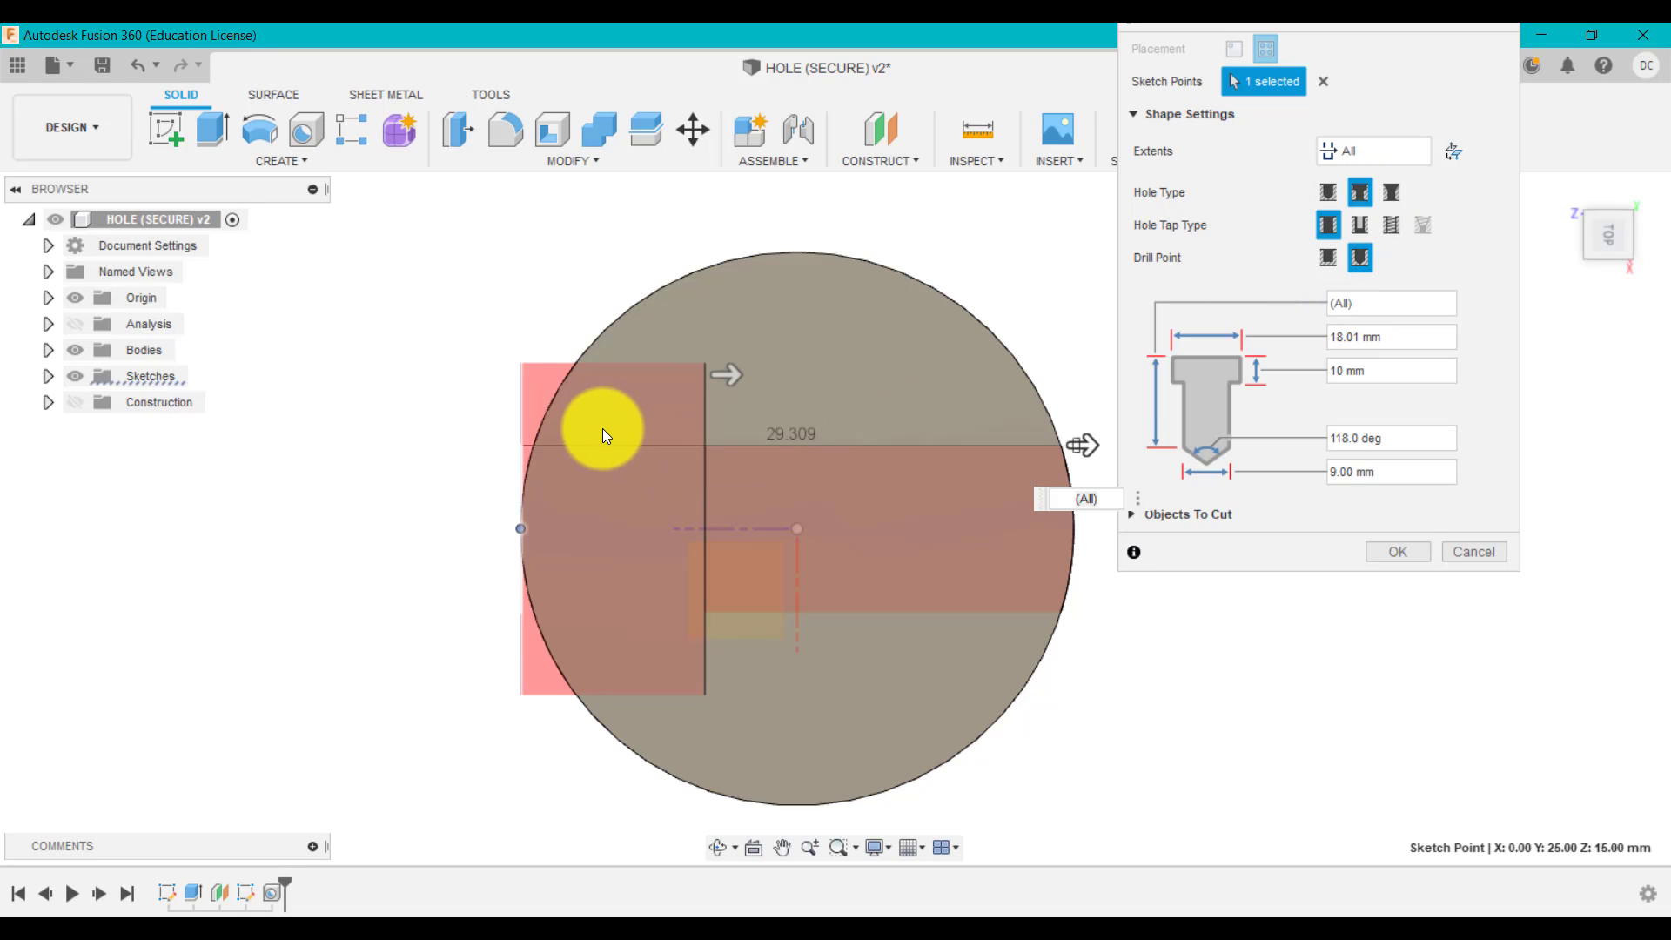
Change the counterbore hole's tap type to clearance with an M10 fastener size.
left_click(1362, 222)
left_click(1422, 664)
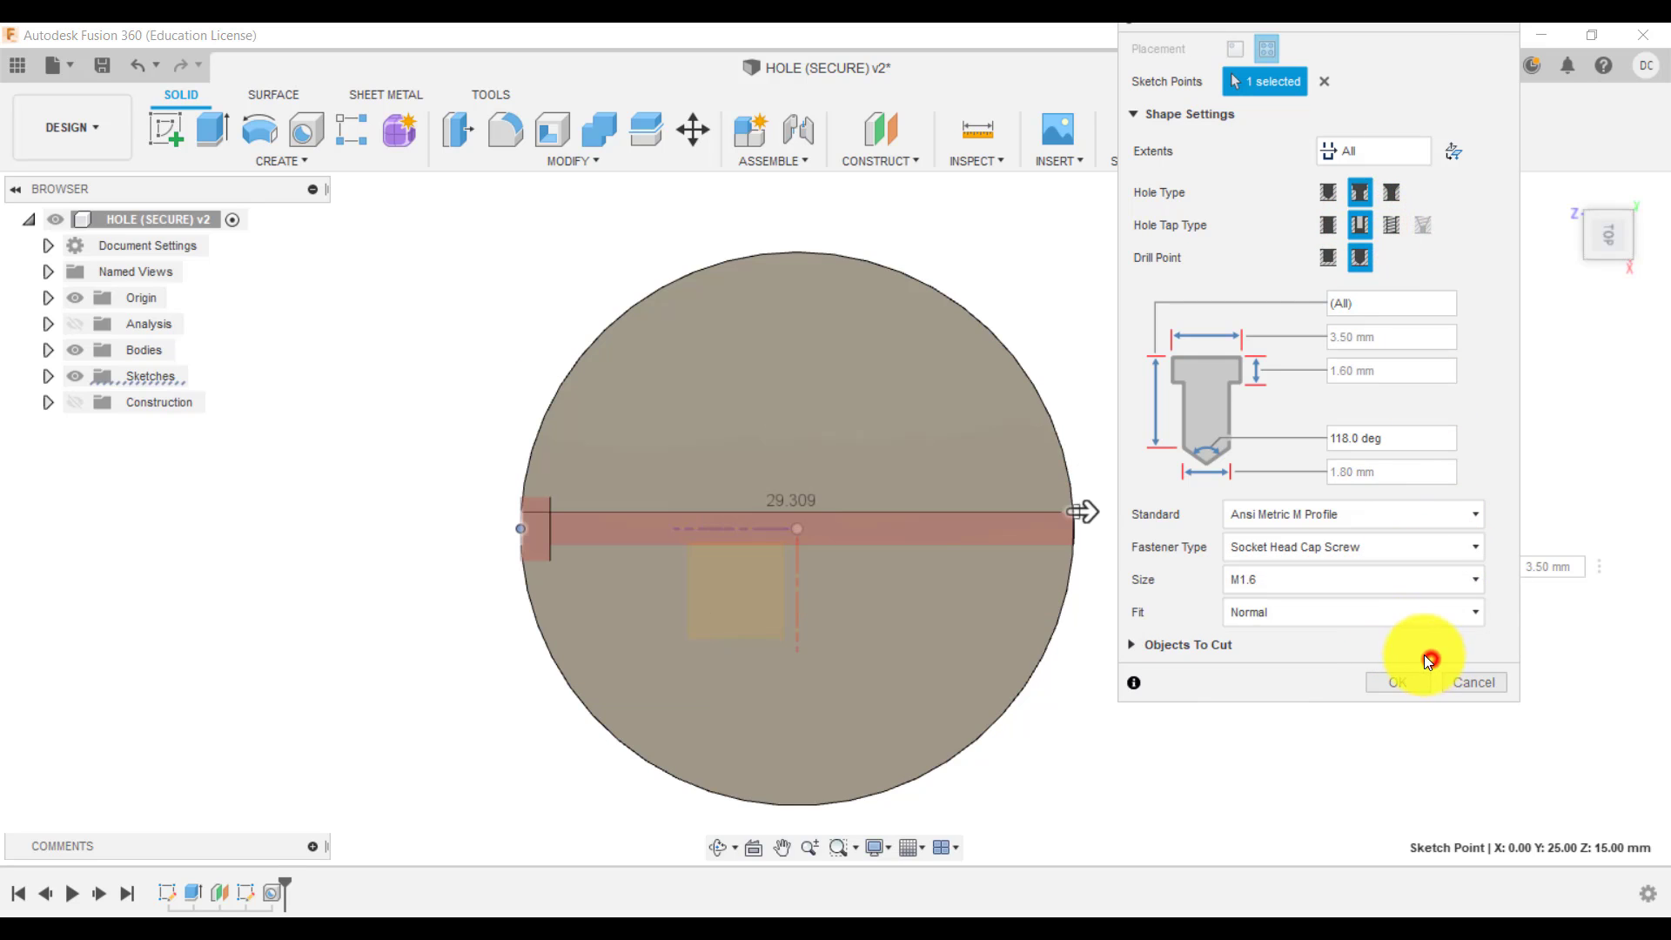
left_click(1286, 577)
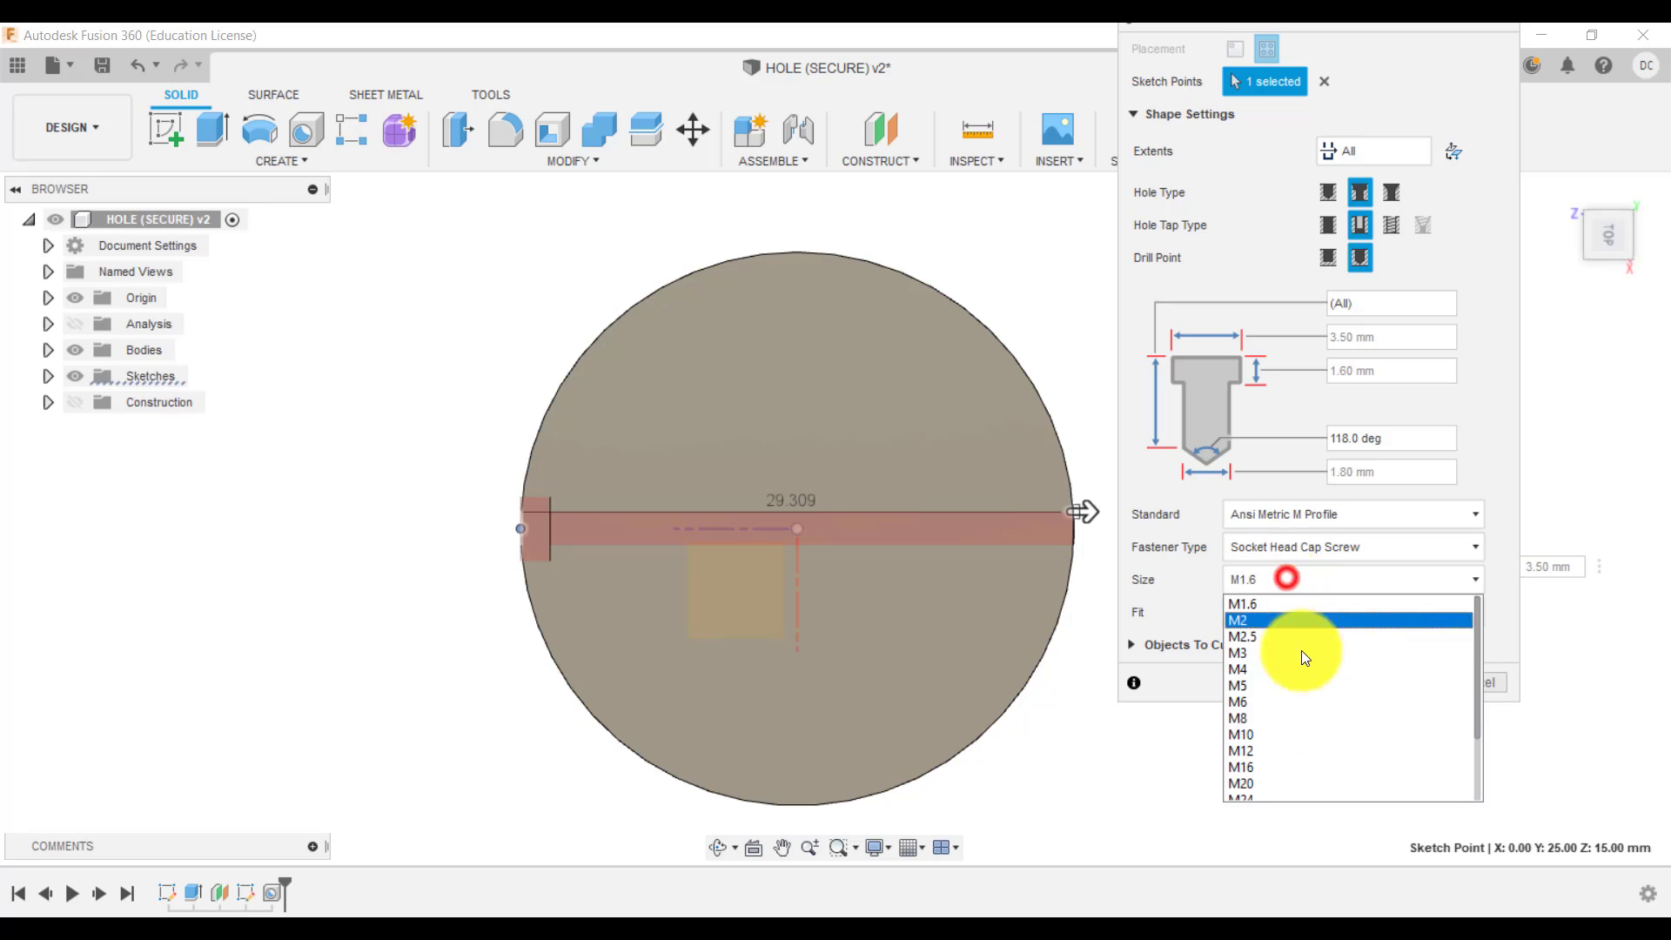
left_click(1286, 734)
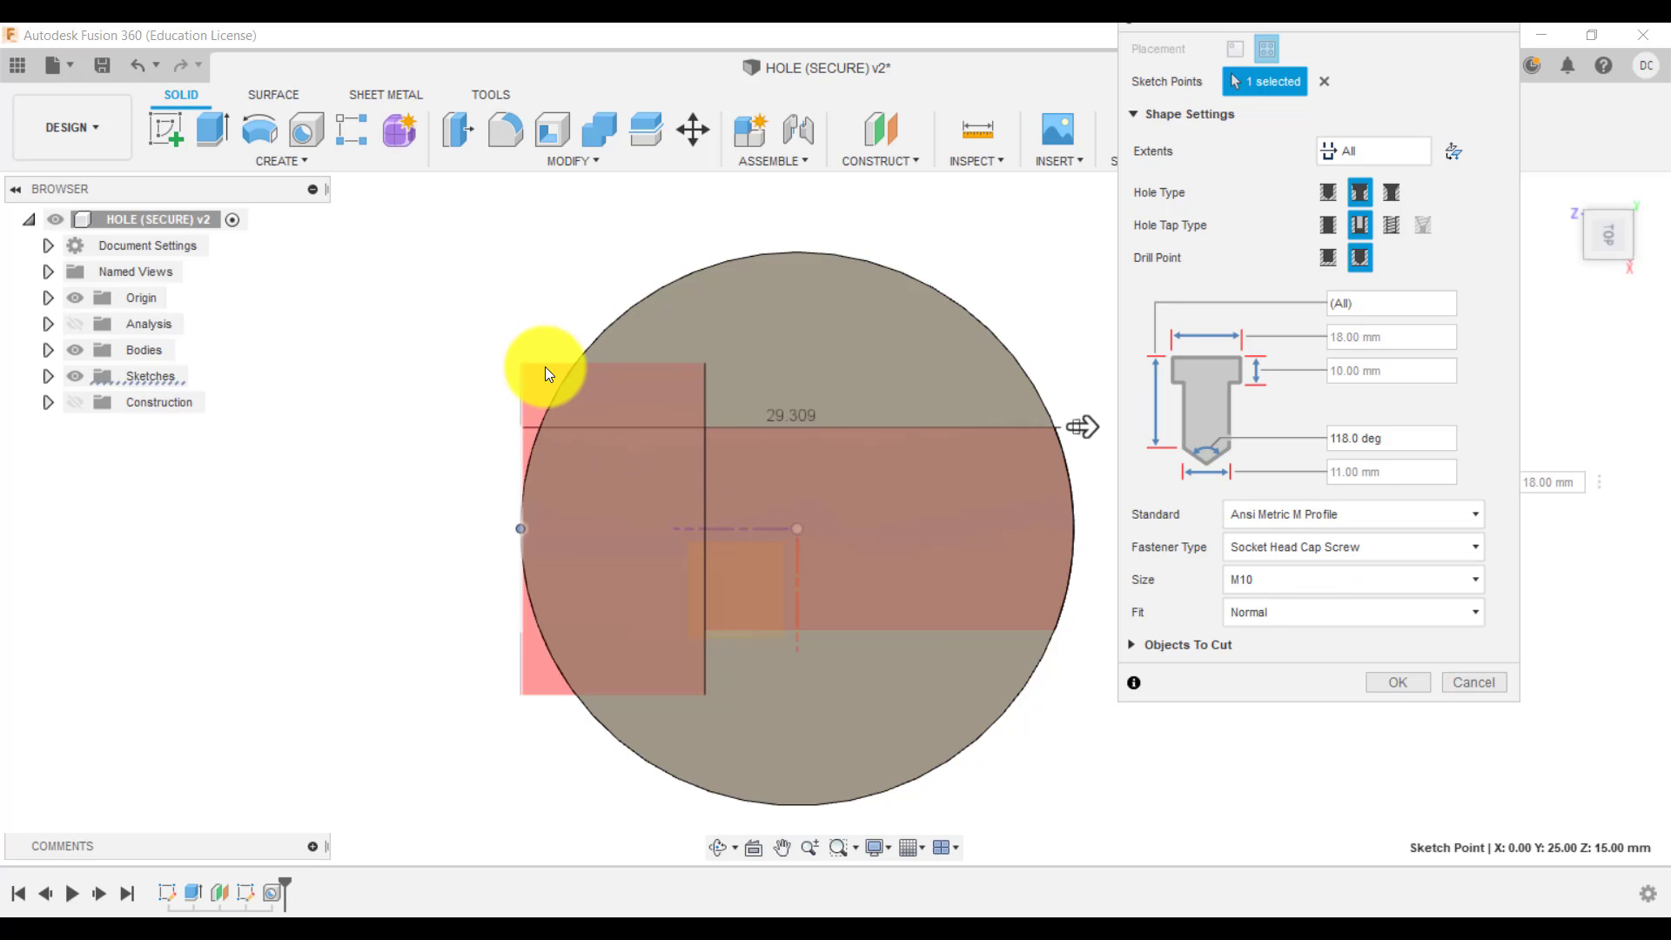
Try to edit the counterbore depth of the M10 clearance hole.
left_click(1391, 374)
left_click(1422, 375)
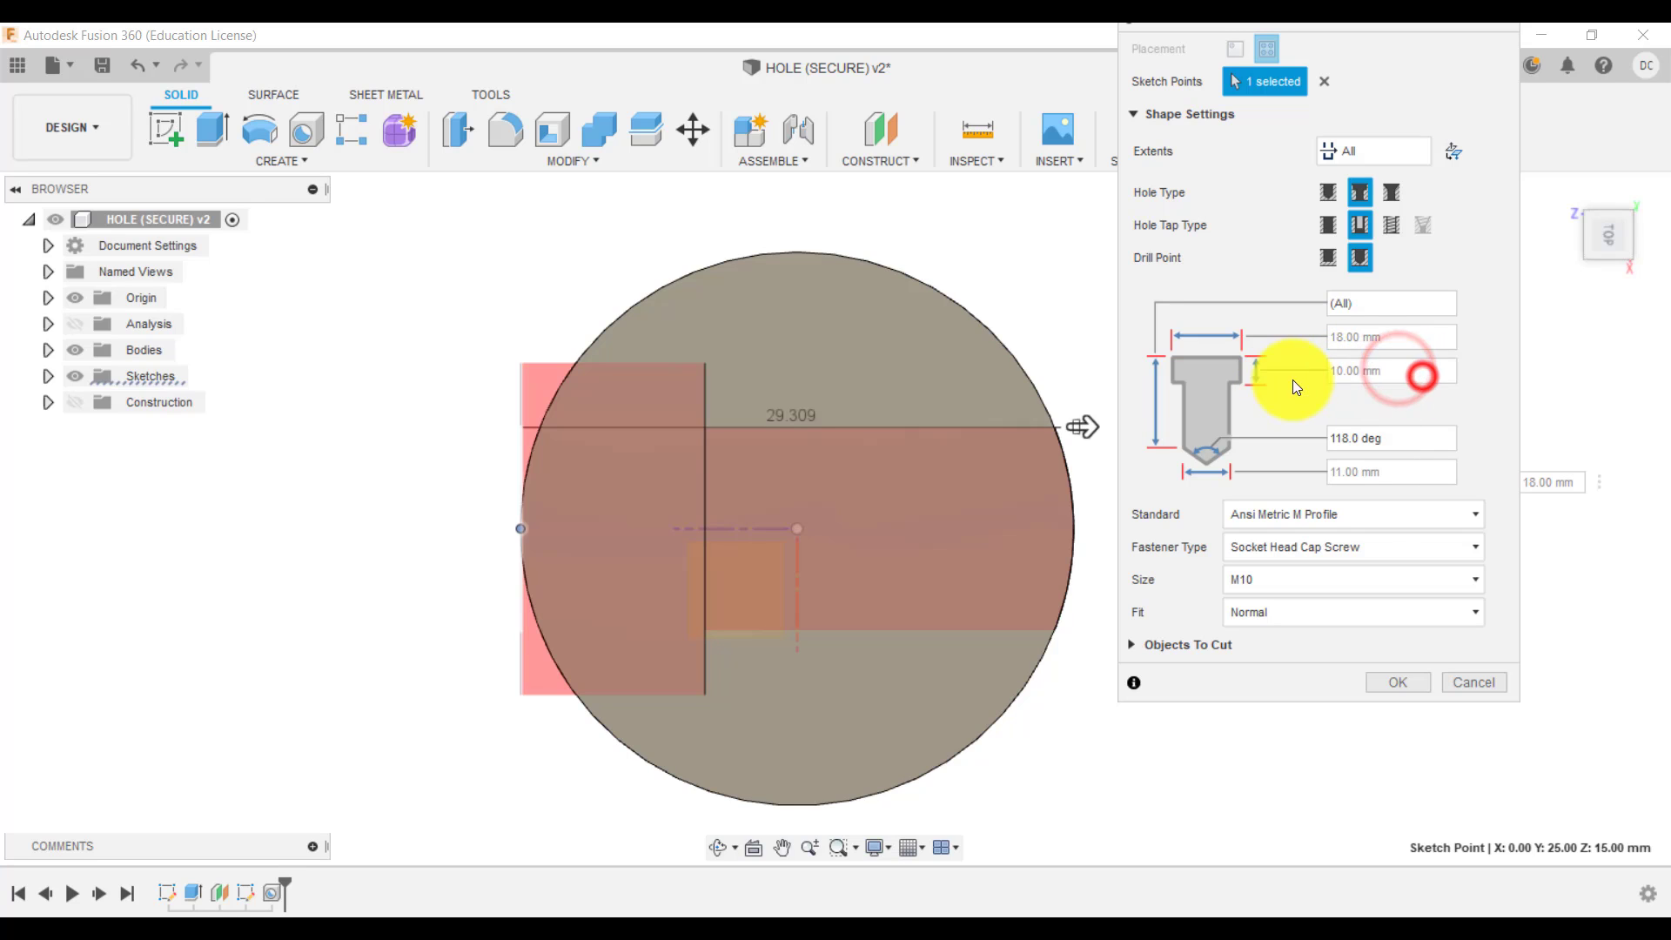
left_click(1388, 373)
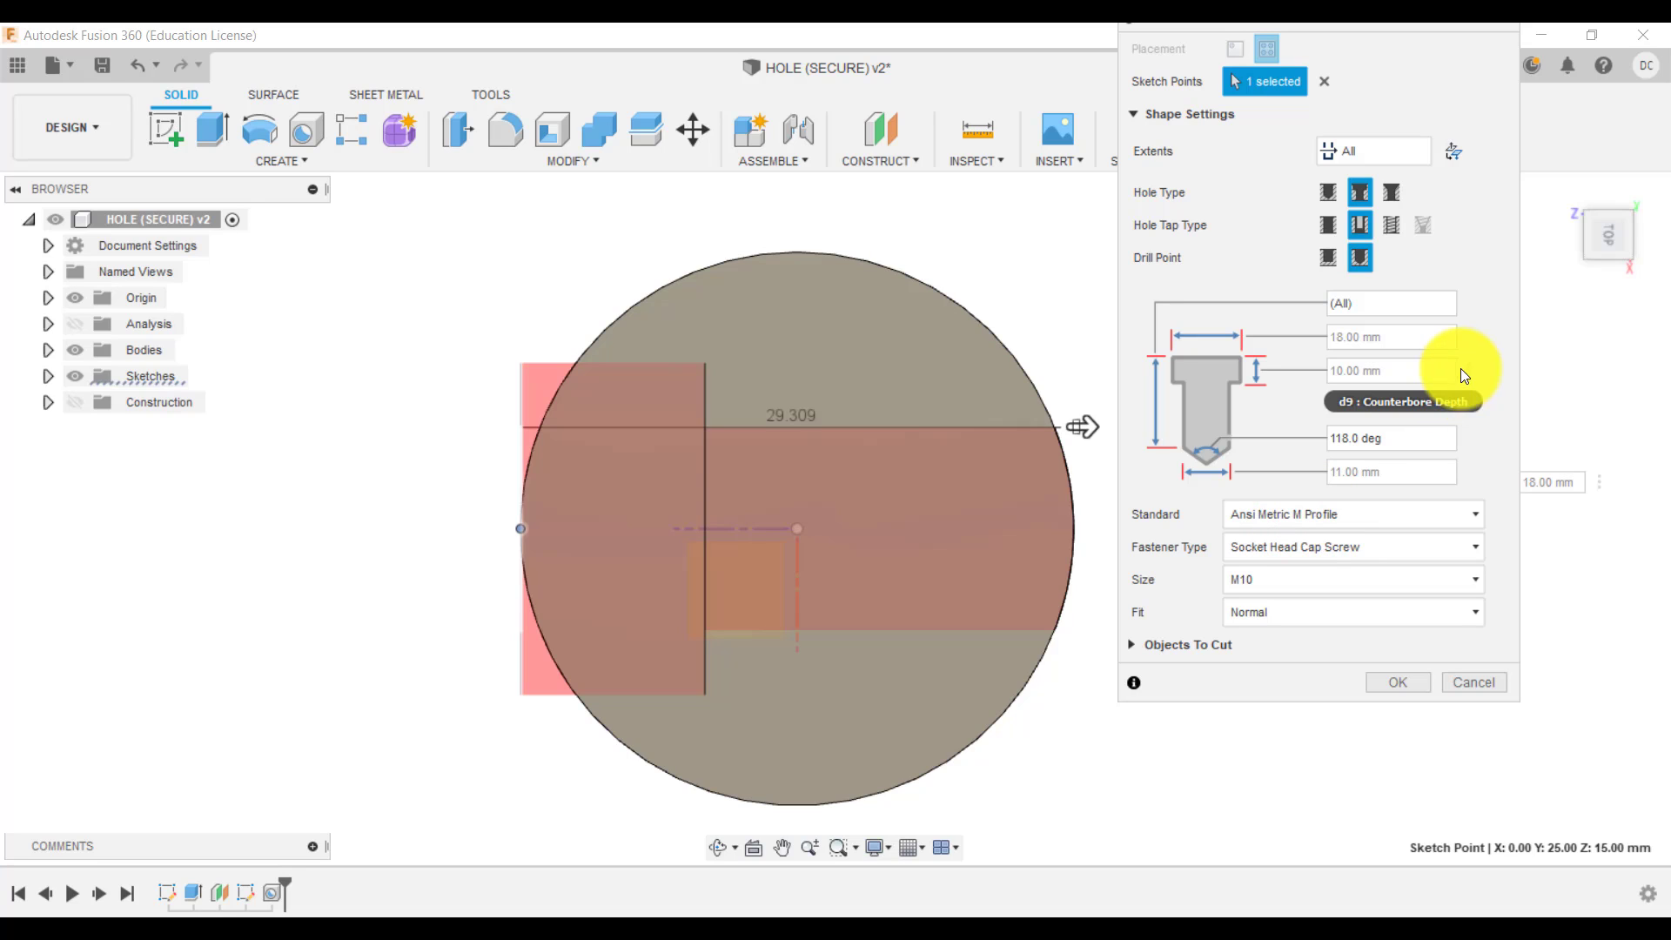
Change the counterbore hole's tap type to simple, try a counterbore depth of 13 mm and revert it, and accept the hole.
left_click(1330, 227)
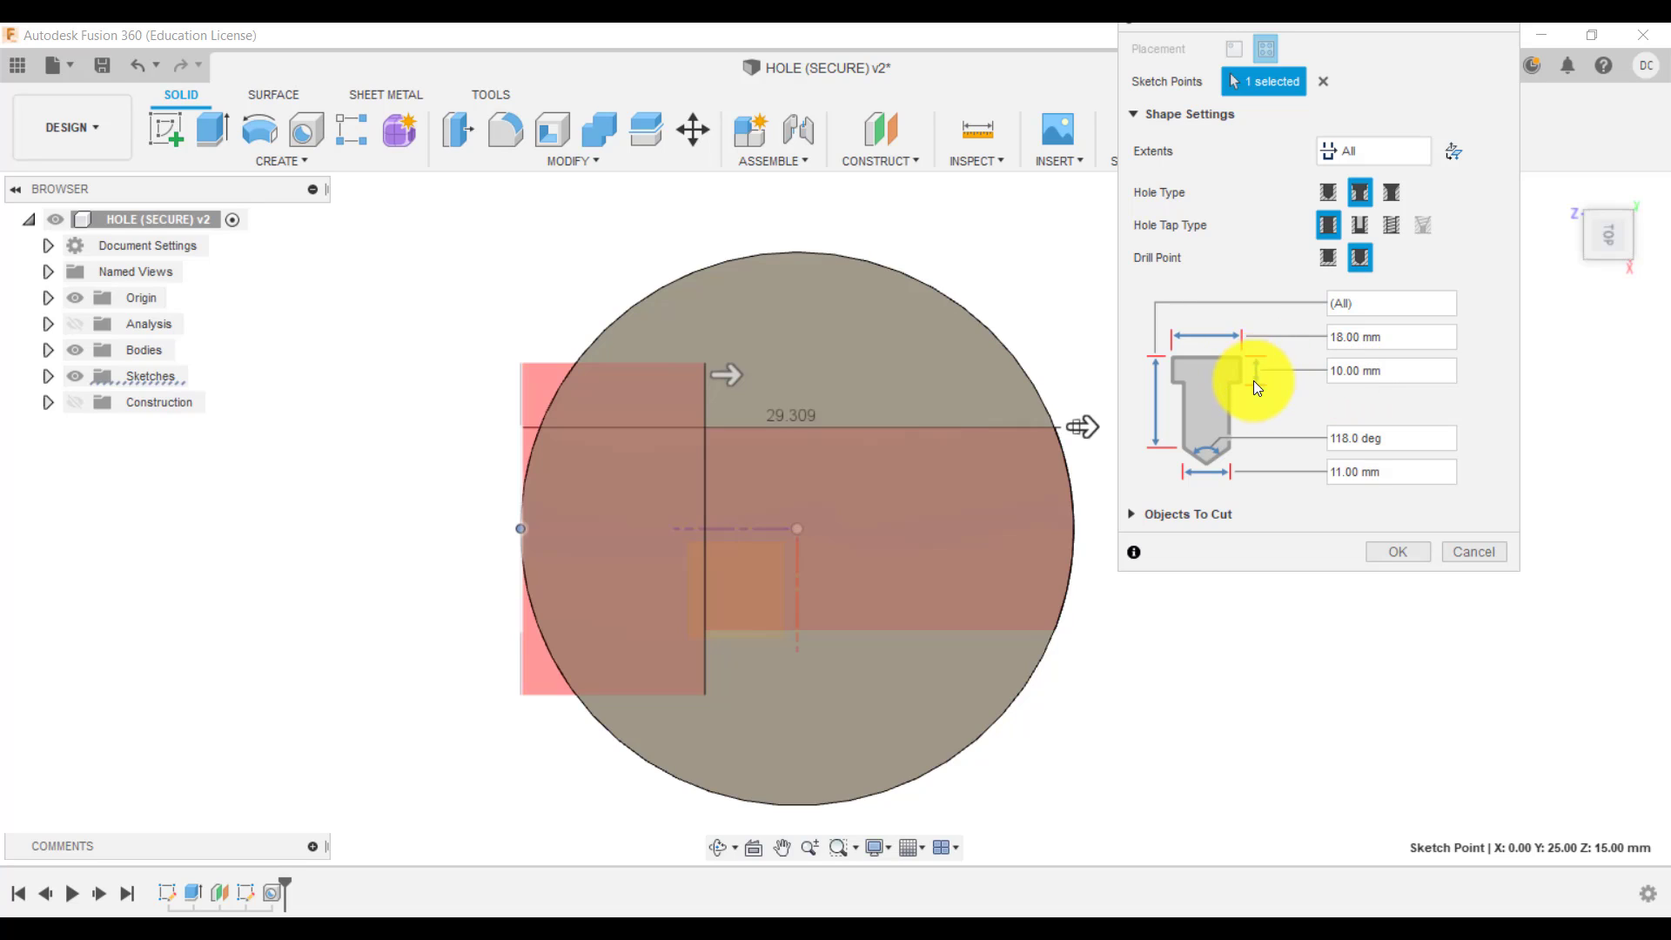
left_click(1354, 371)
left_click_drag(1361, 372, 1328, 369)
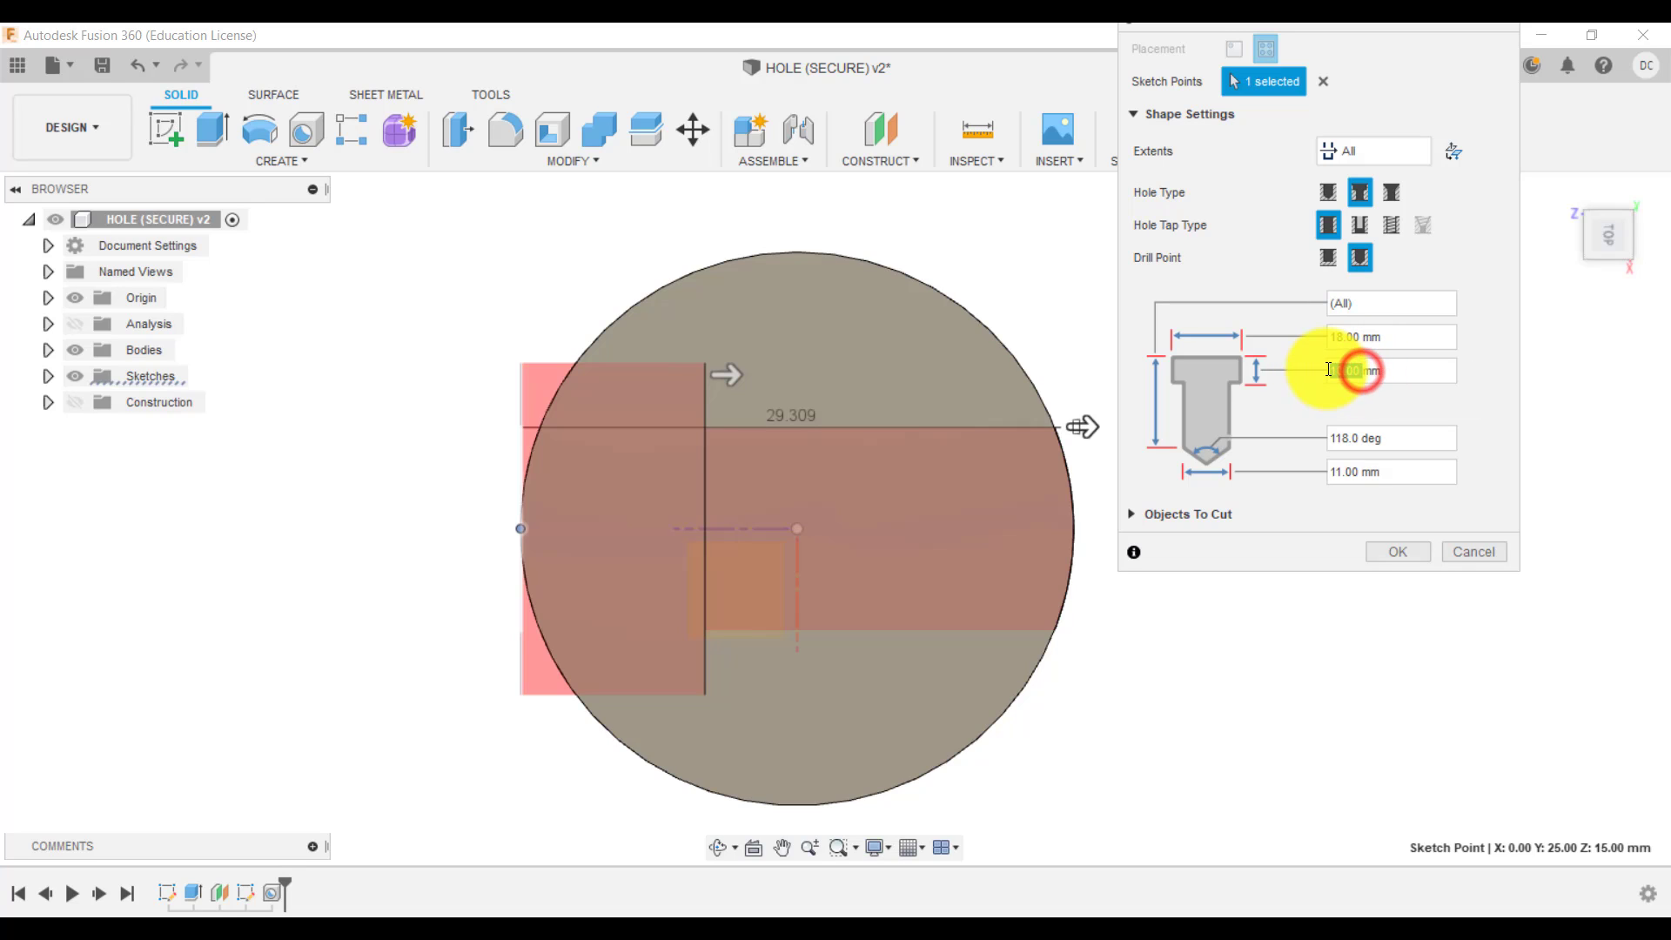
type("13#")
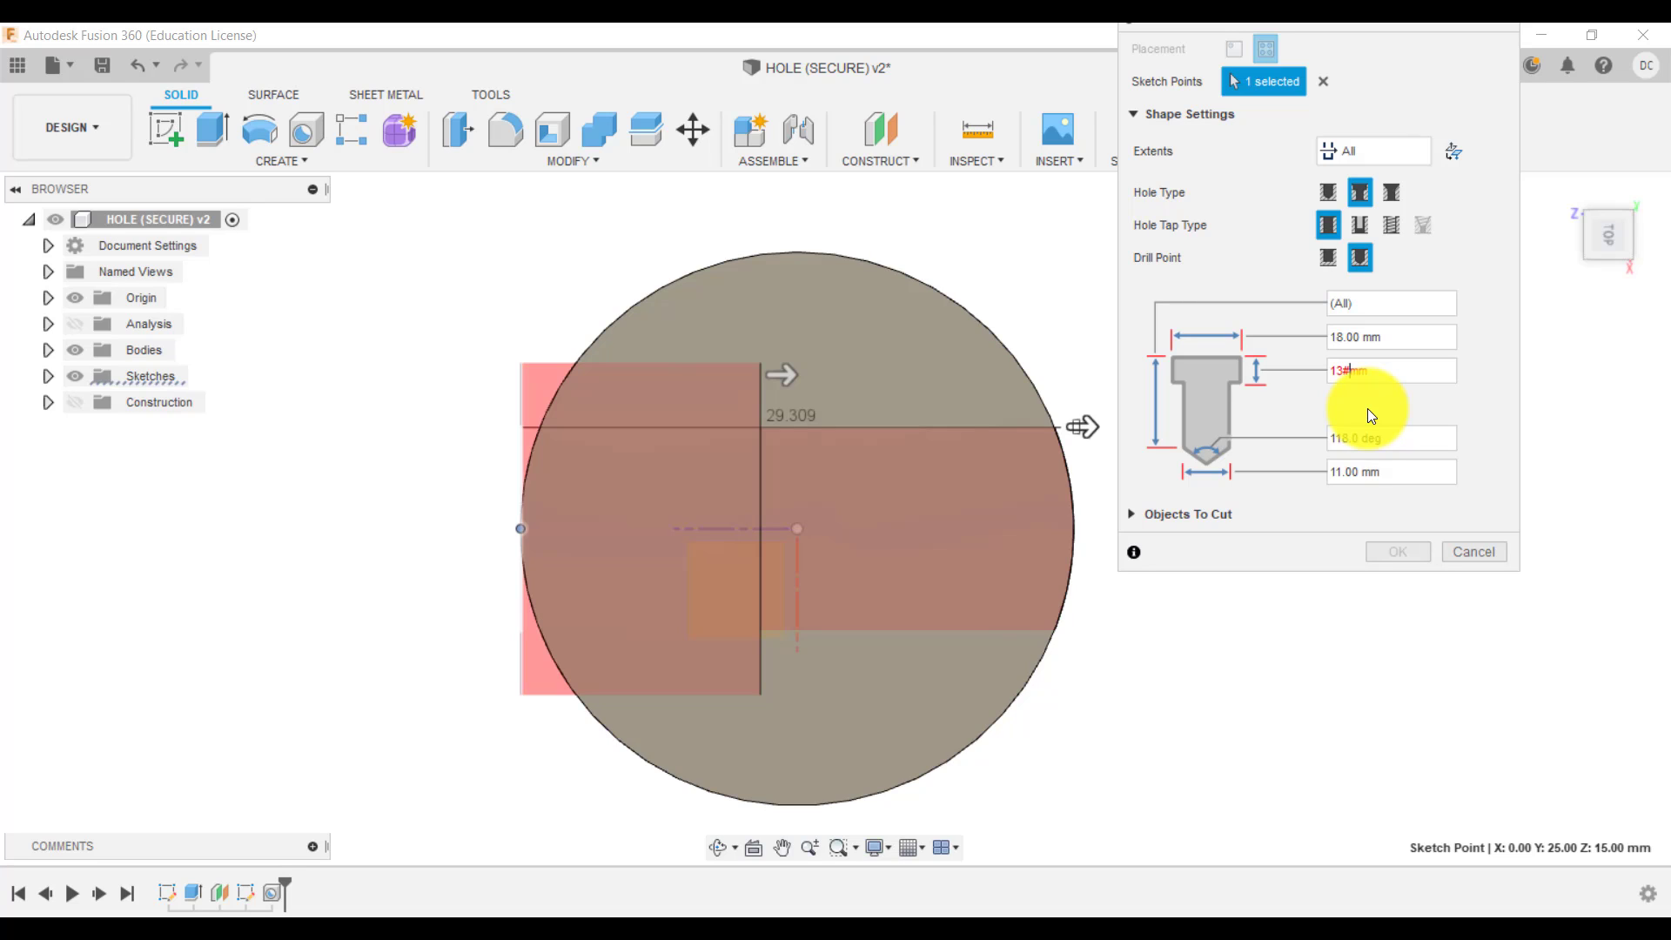
key("ctrl+z")
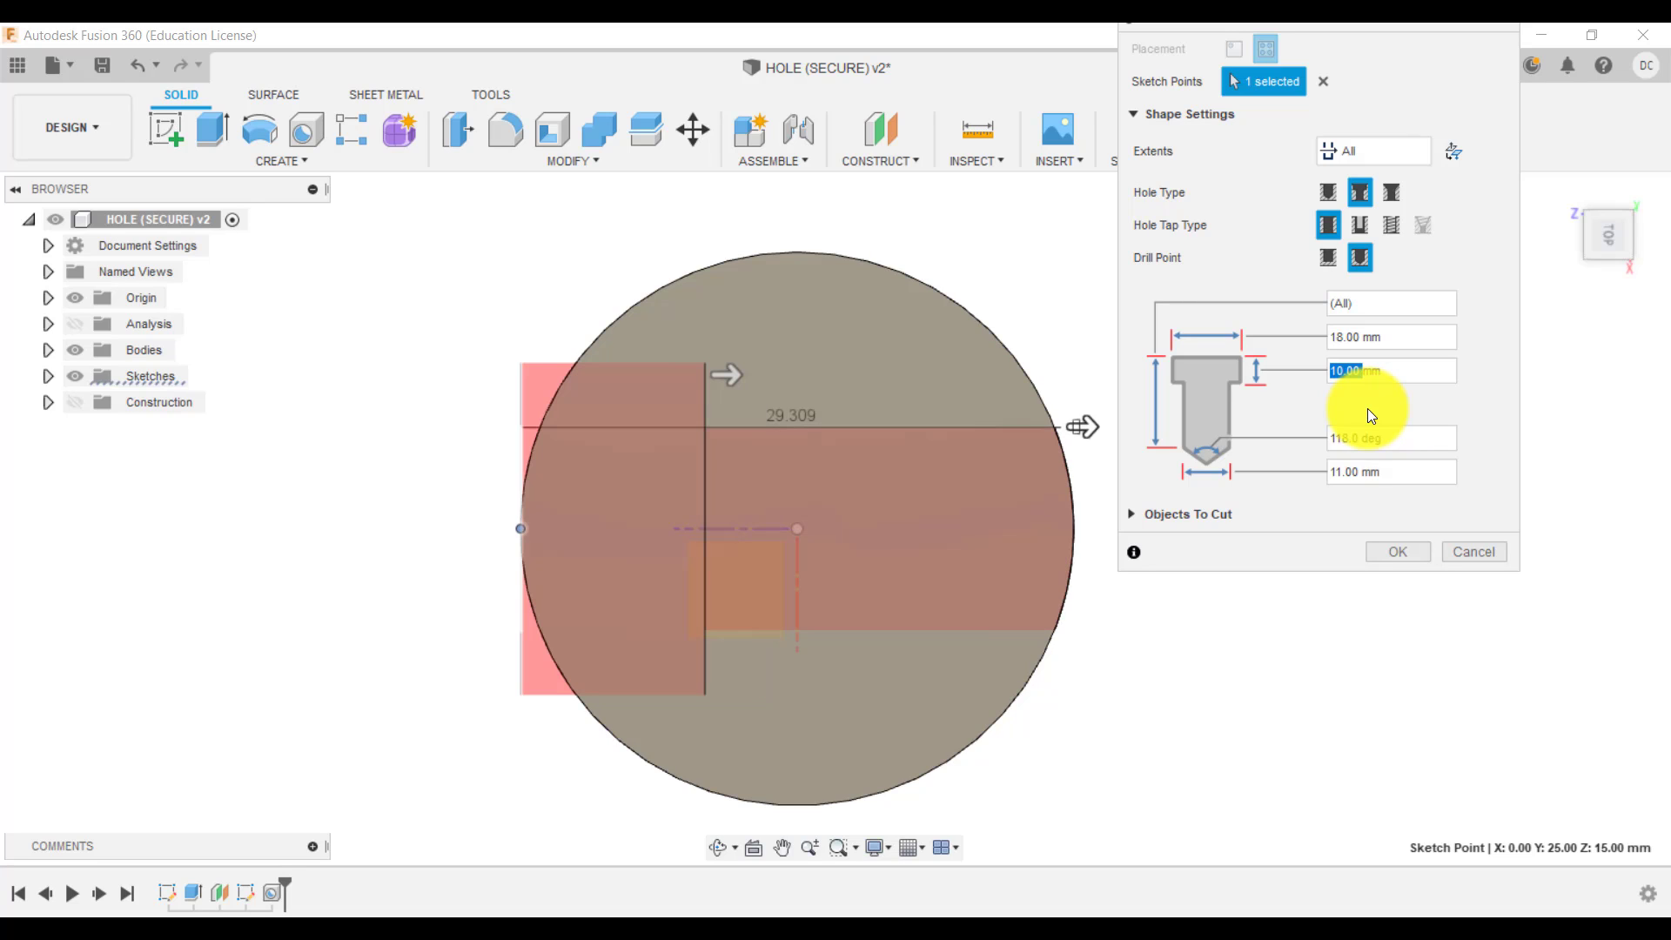
left_click(1403, 551)
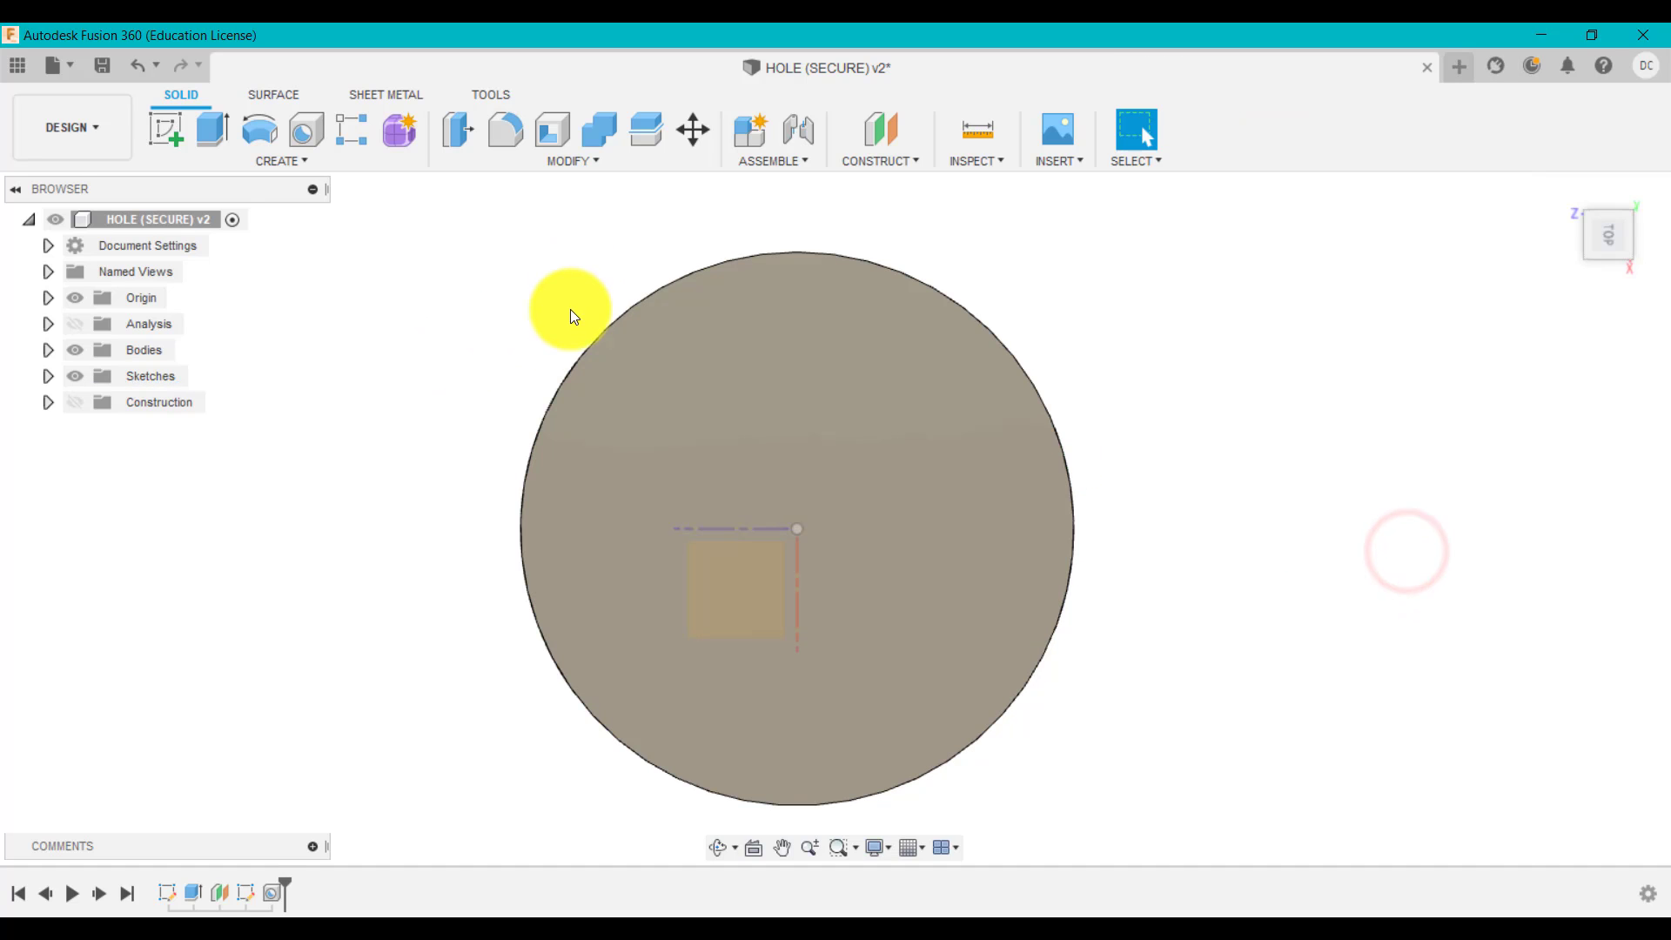
Start a sketch on the cylinder's top face and draw a horizontal line about 26 mm long just outside the circle on the counterbore side.
left_click(165, 129)
left_click(745, 451)
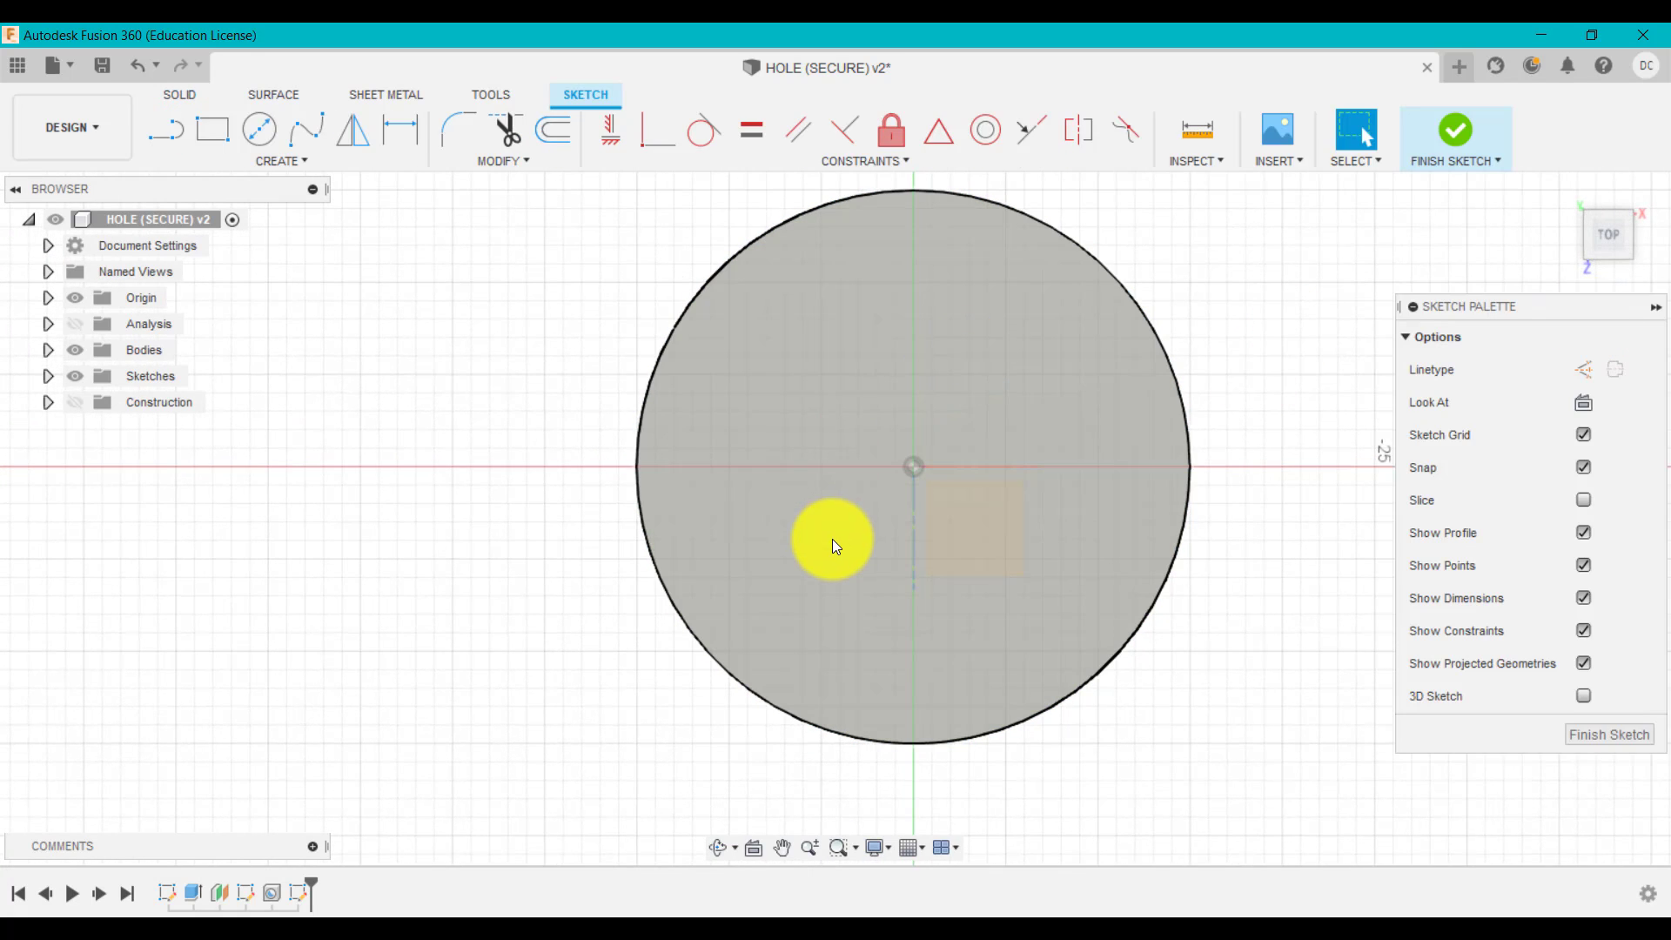
key("l")
left_click(714, 759)
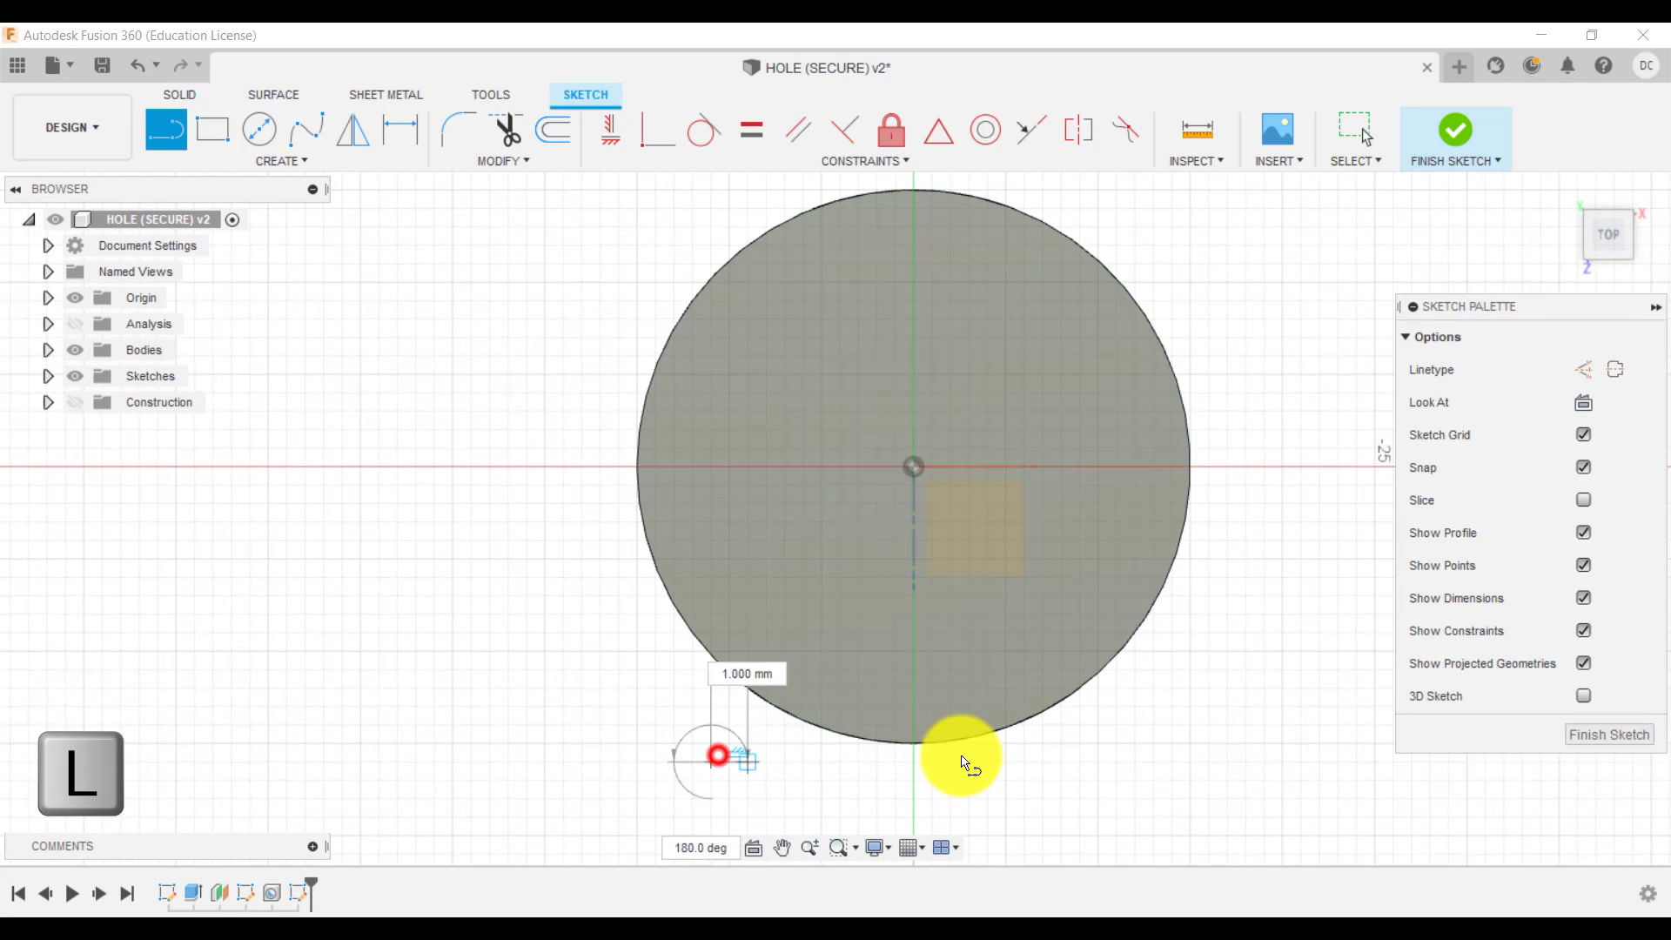
left_click(1189, 763)
key("Escape")
Make the horizontal line tangent to the cylinder's circular edge and finish the sketch.
left_click(1106, 757)
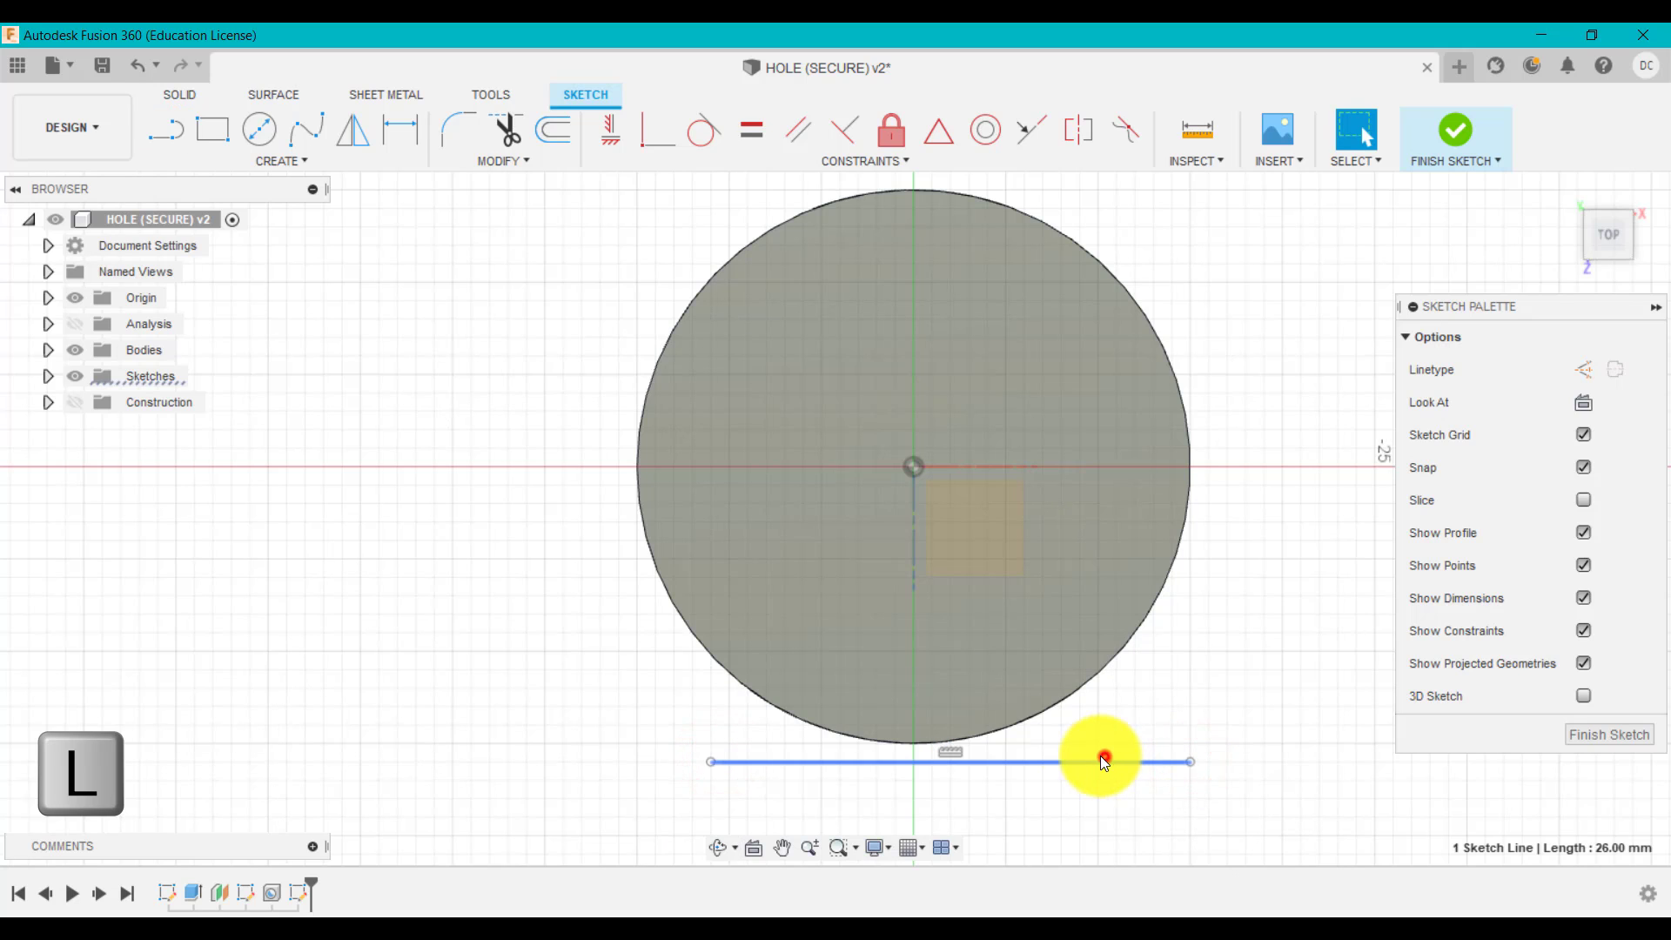
left_click(1016, 720, "ctrl")
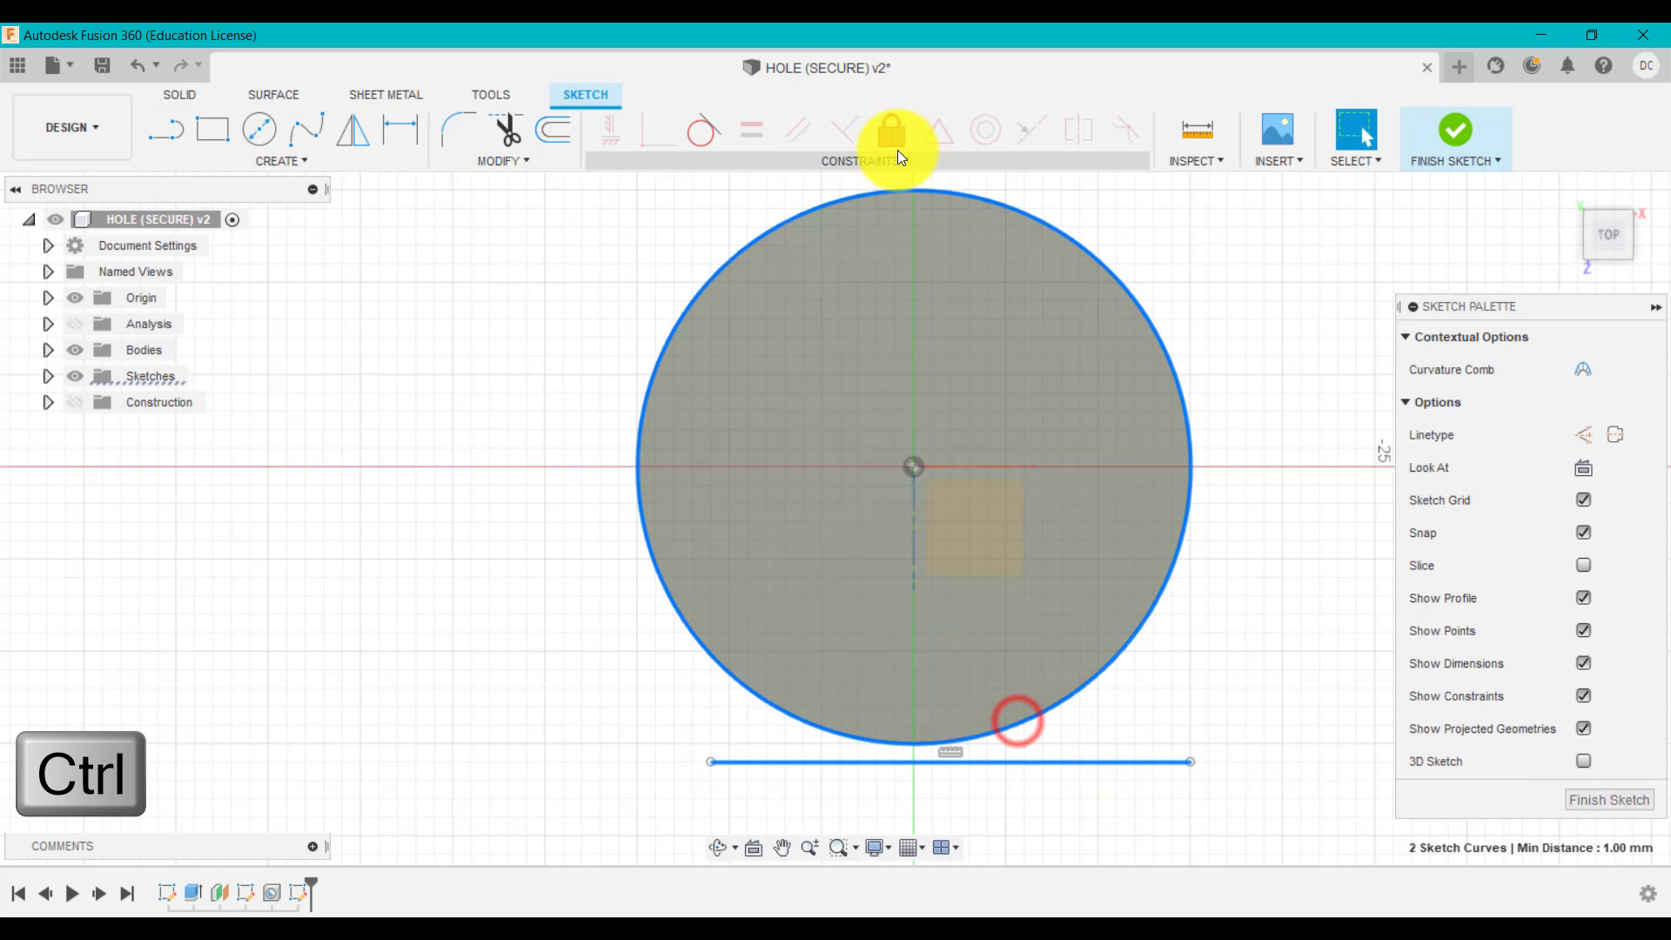
left_click(703, 131)
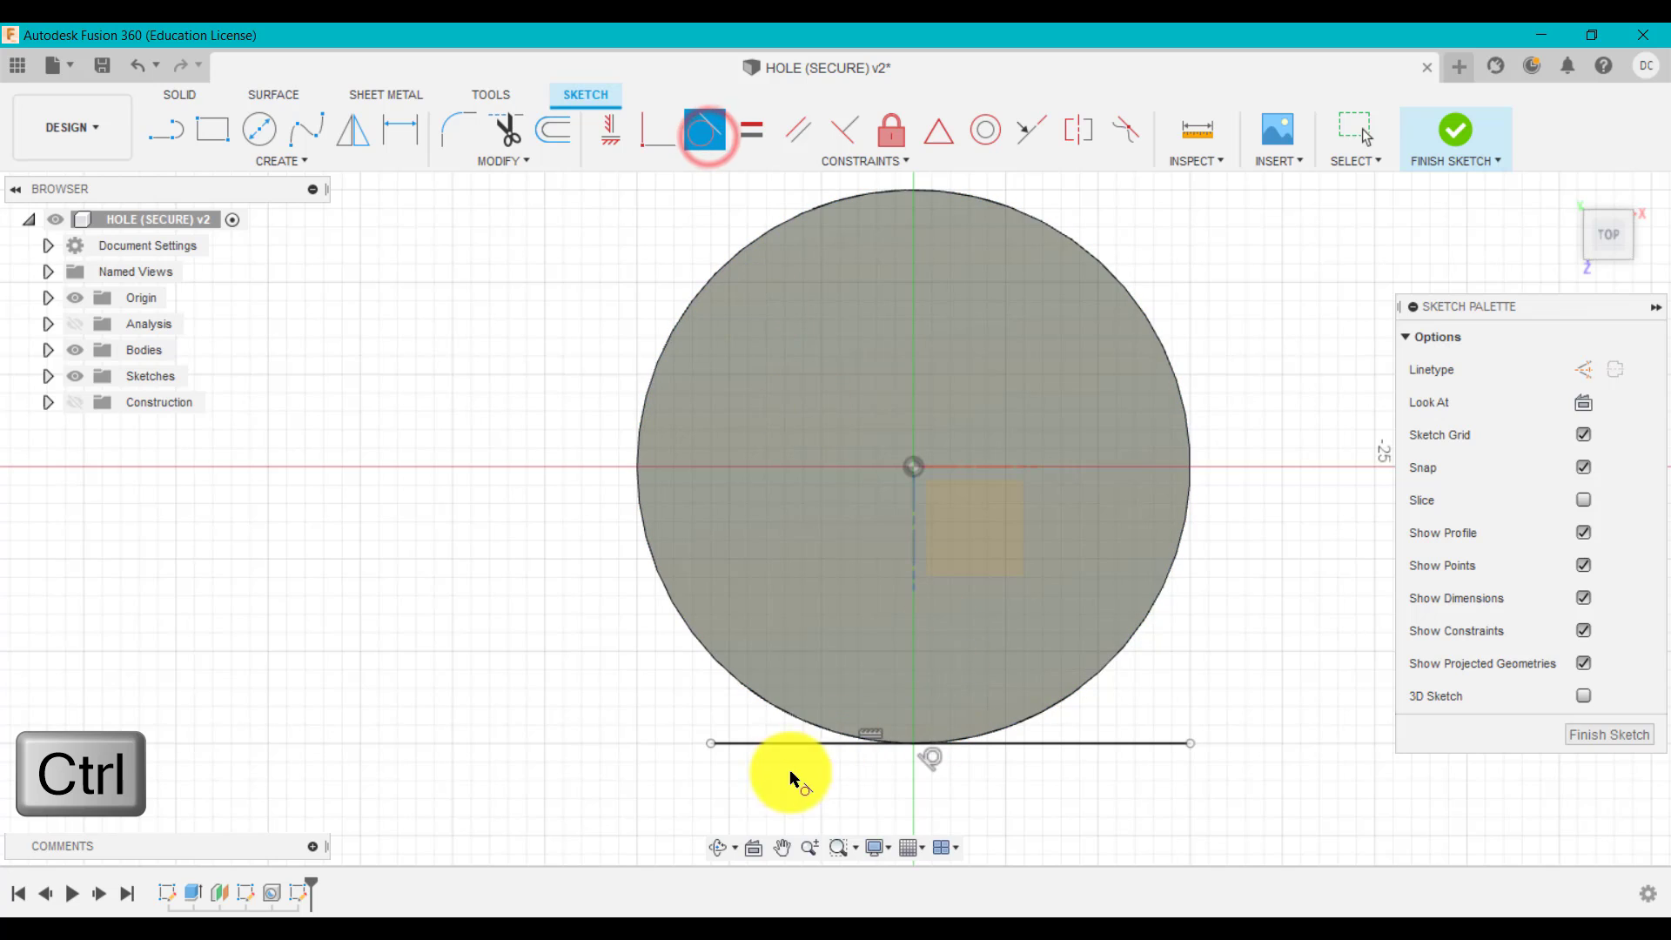
left_click(809, 790)
scroll(815, 792, "up", 4)
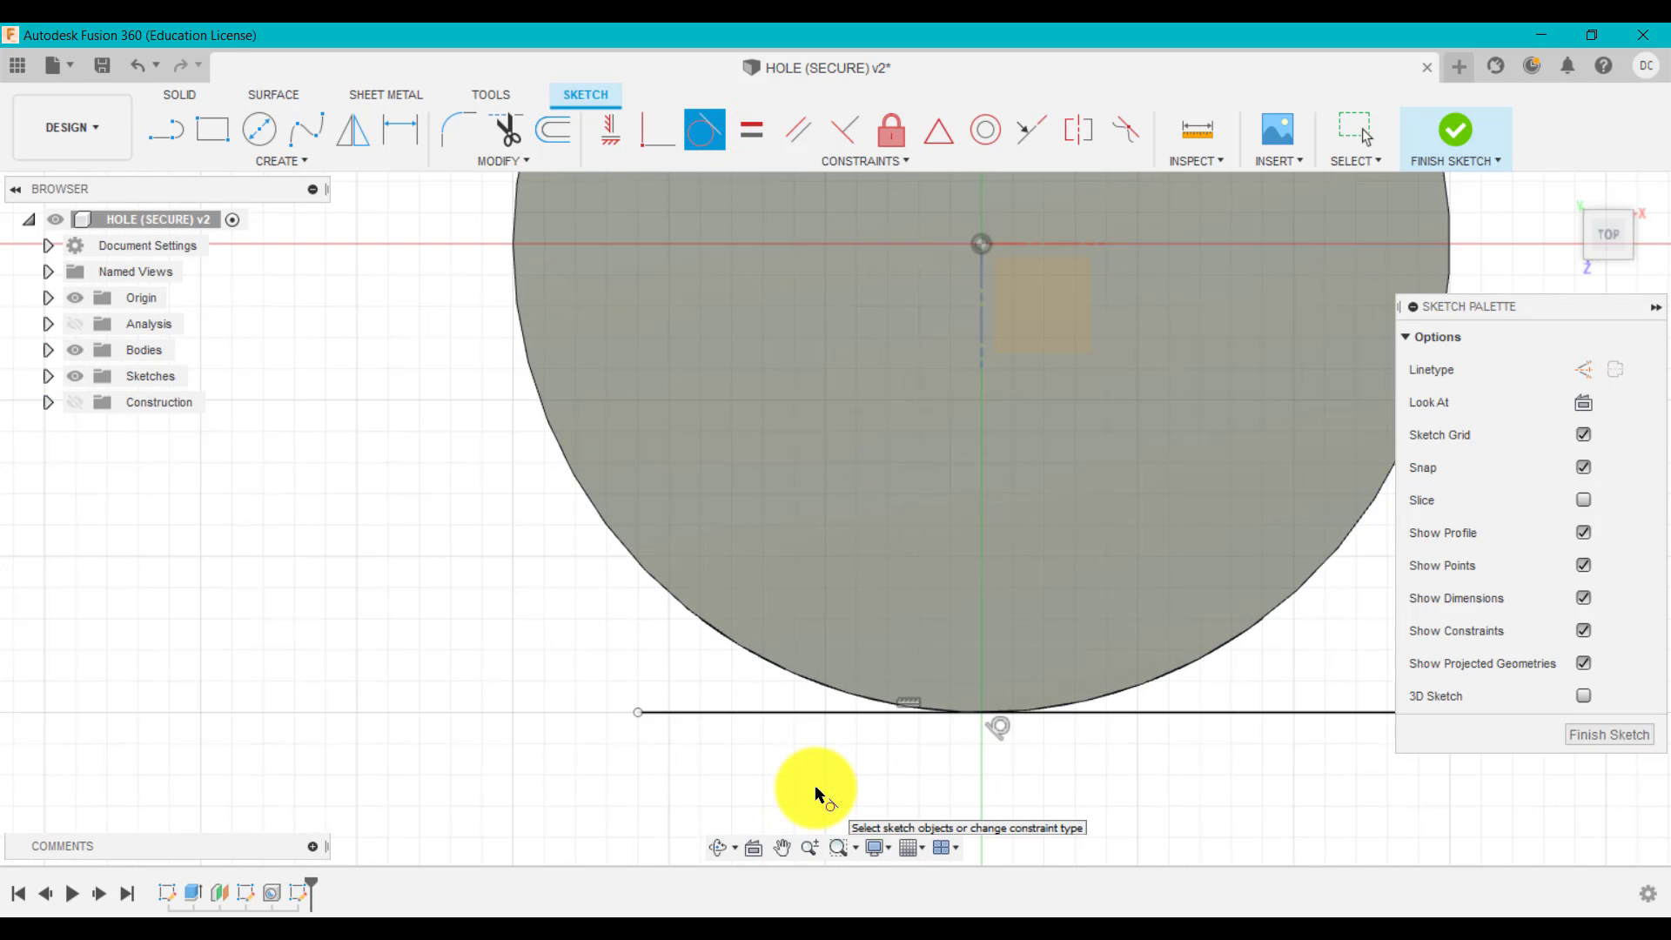
scroll(809, 787, "down", 2)
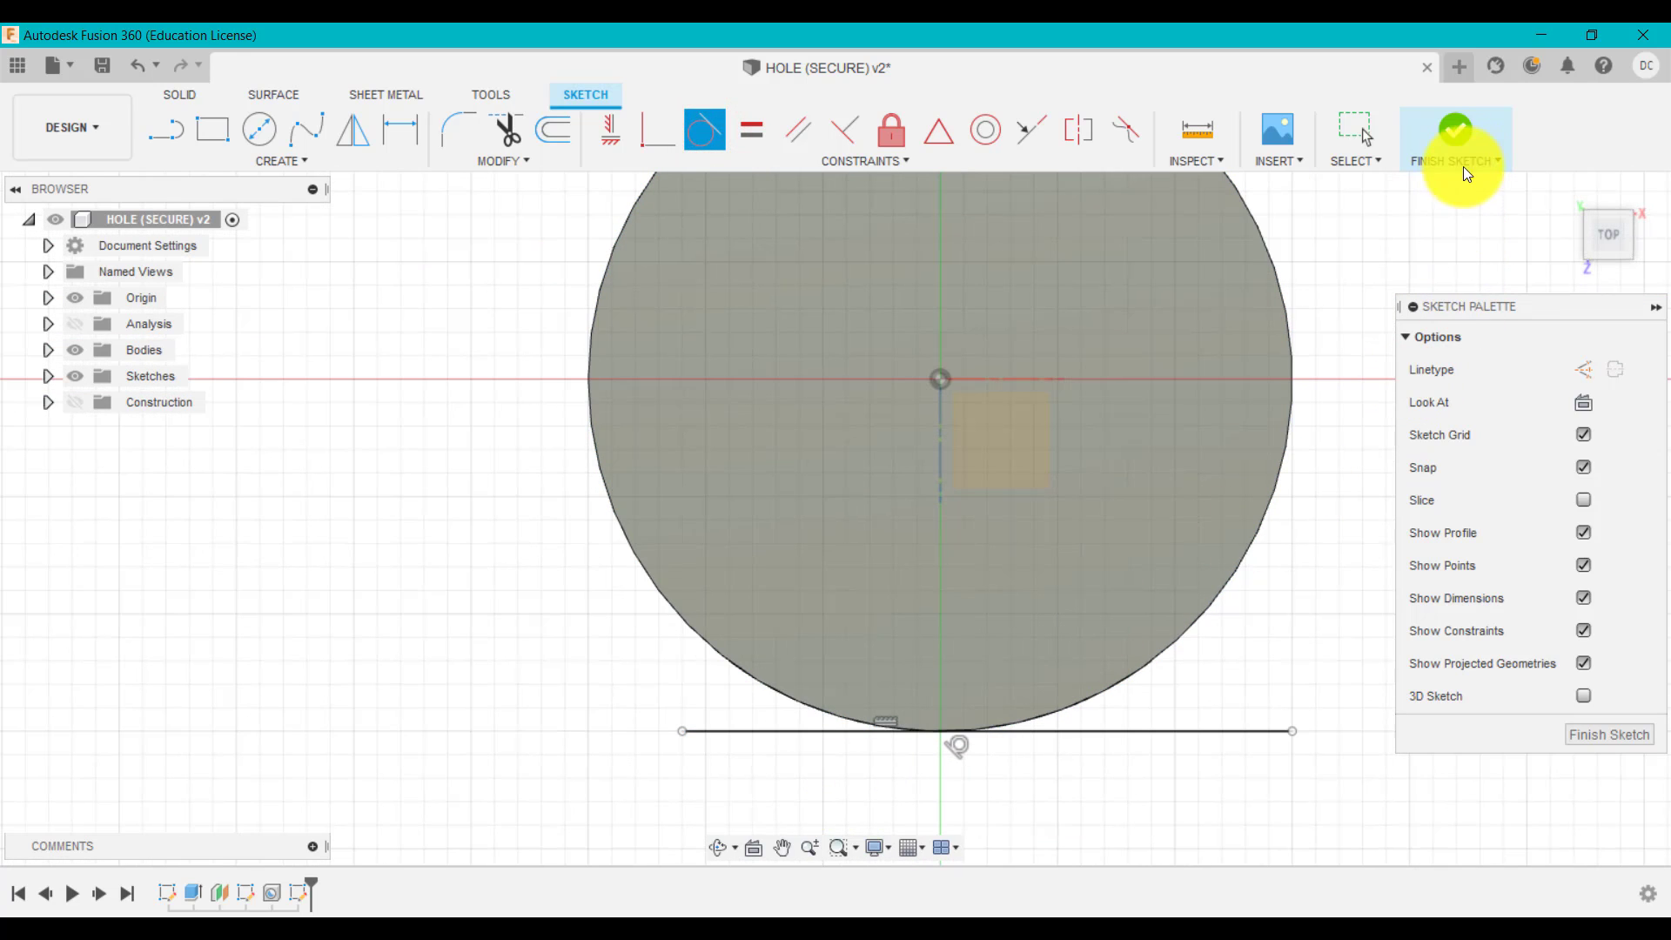
left_click(1457, 139)
Open the counterbore hole's settings to check its head diameter, and leave them without changes.
left_click(280, 894)
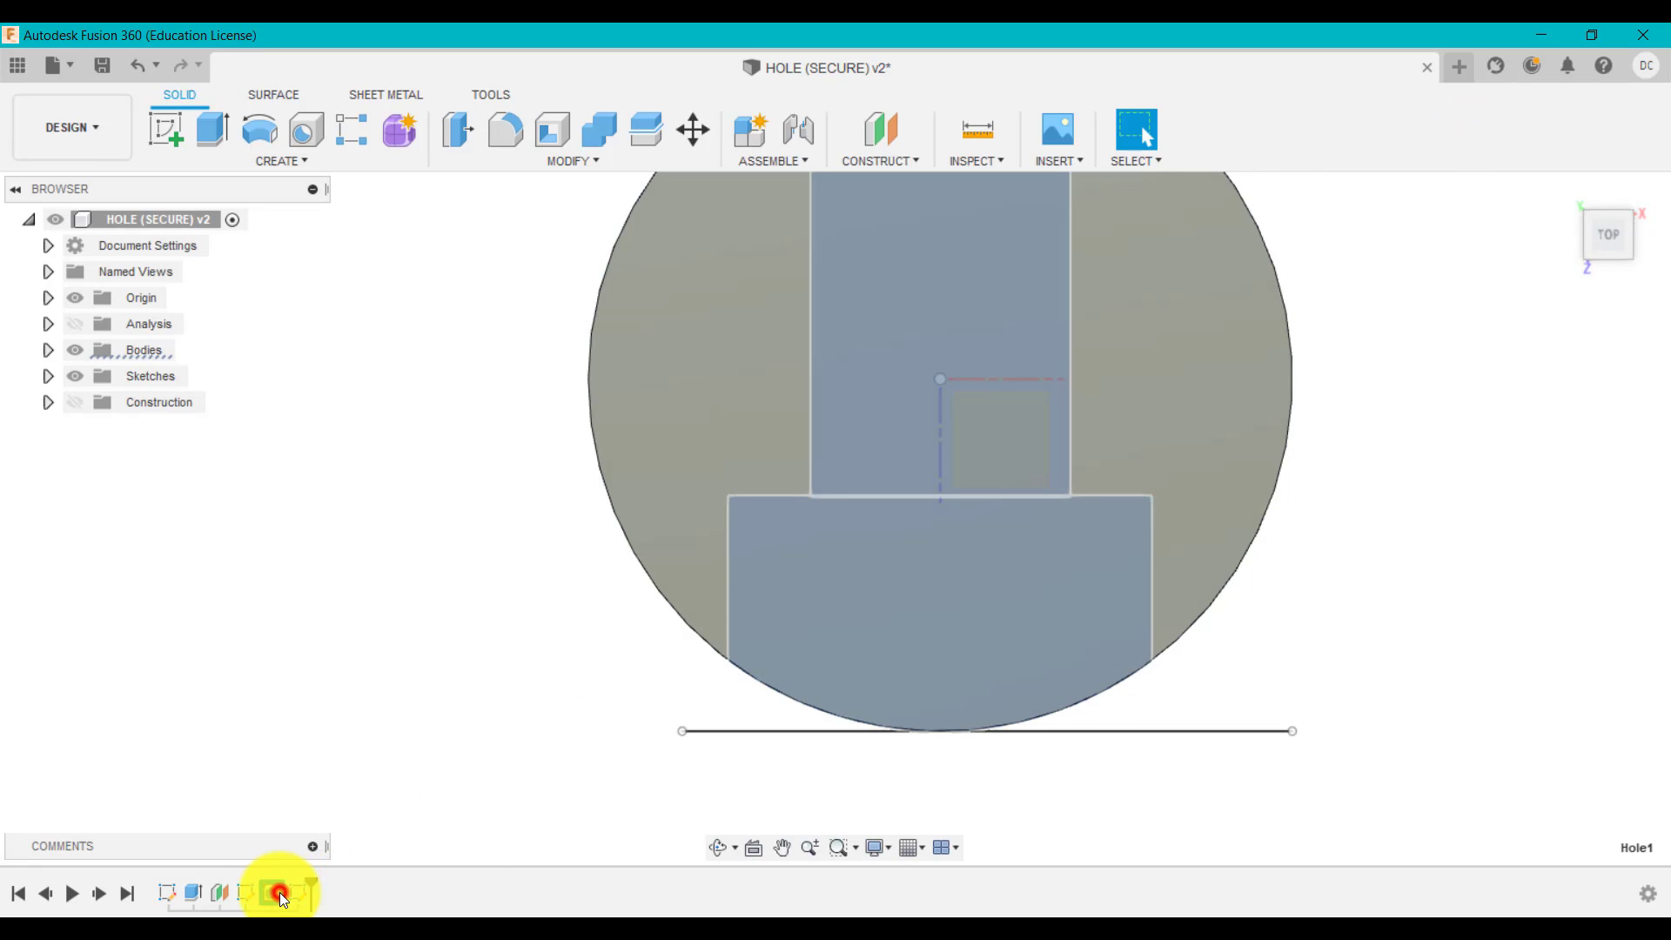
right_click(280, 891)
left_click(363, 702)
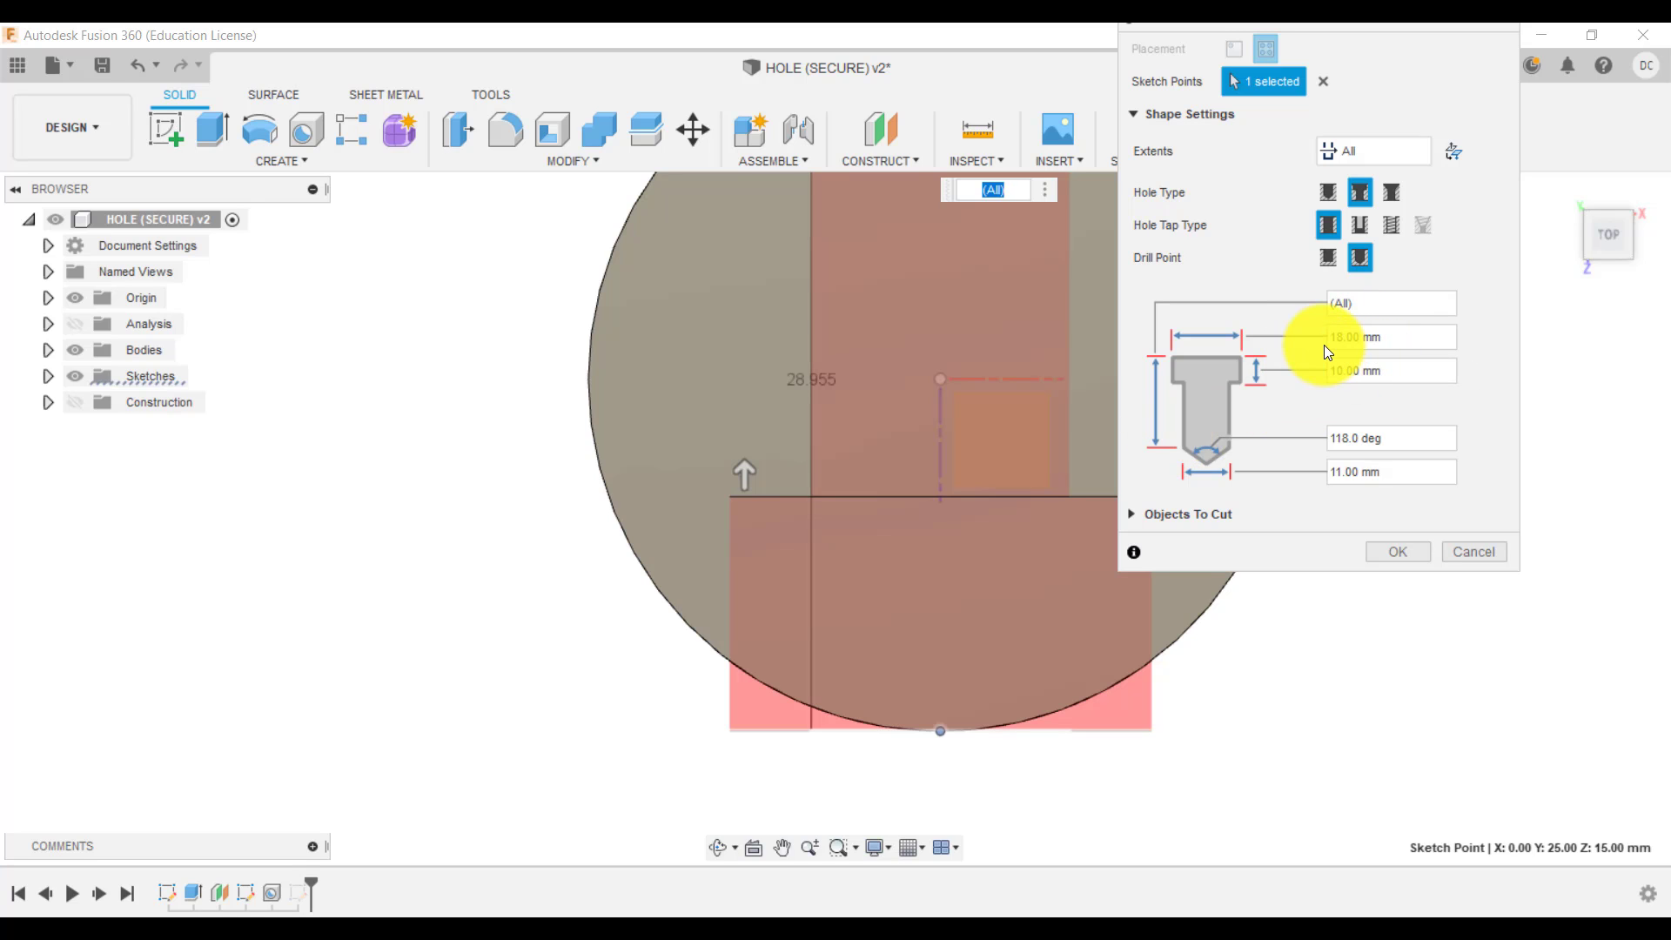
left_click(1473, 551)
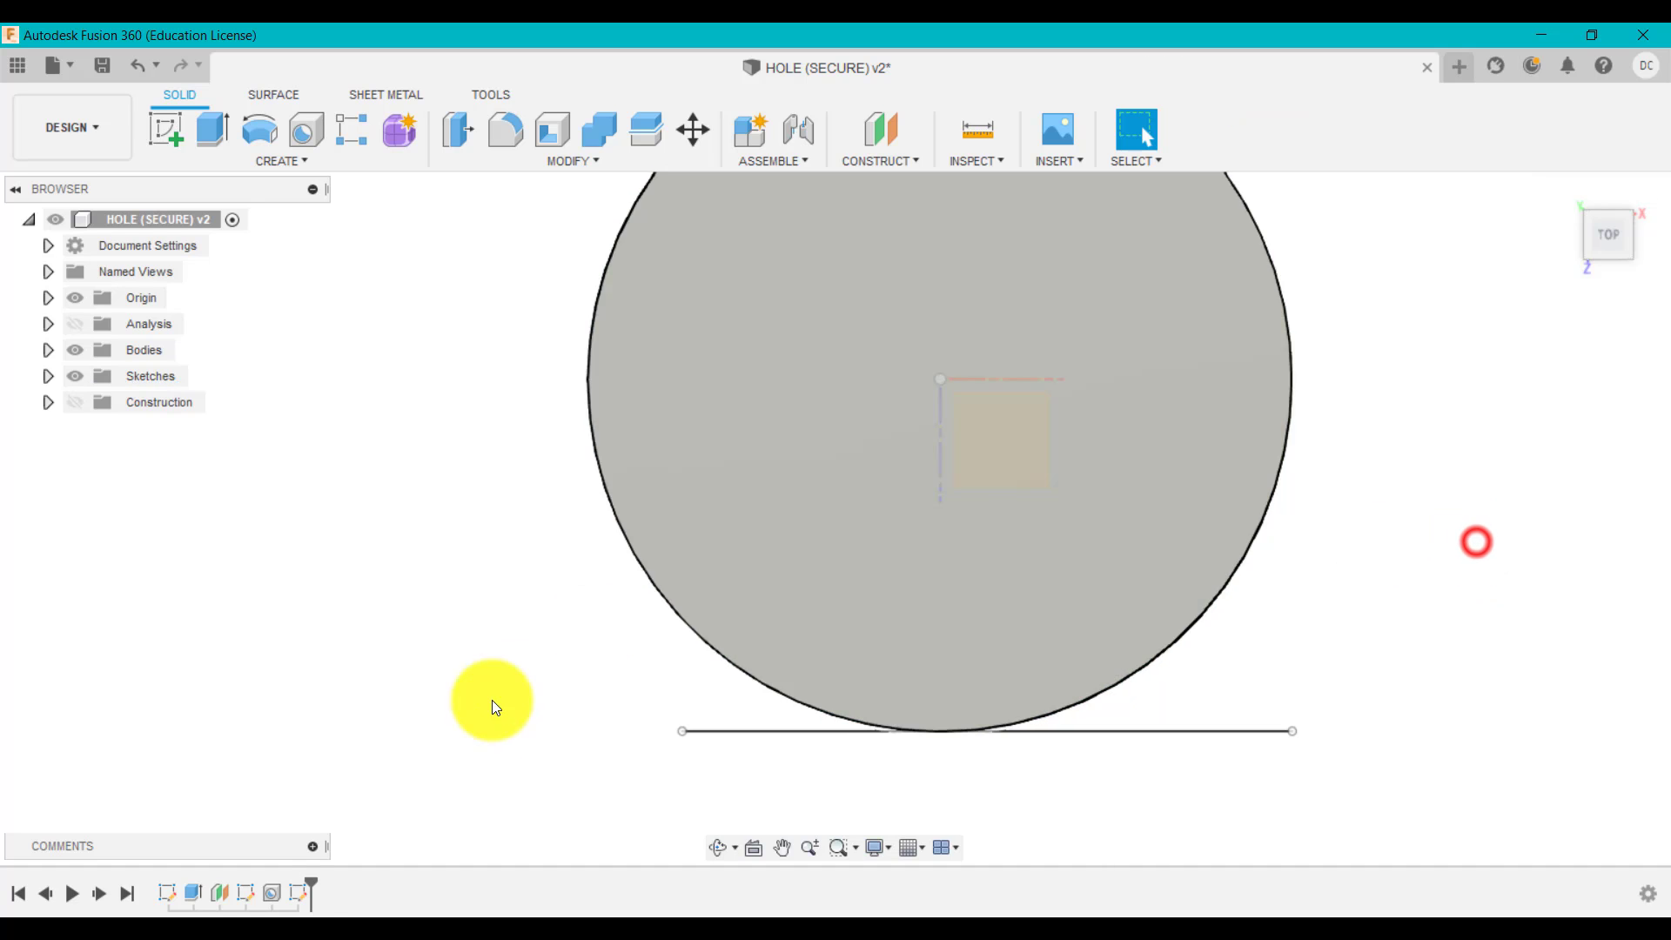
Edit the tangent-line sketch and draw a vertical line from the tangent line's left end up to the circle.
right_click(304, 908)
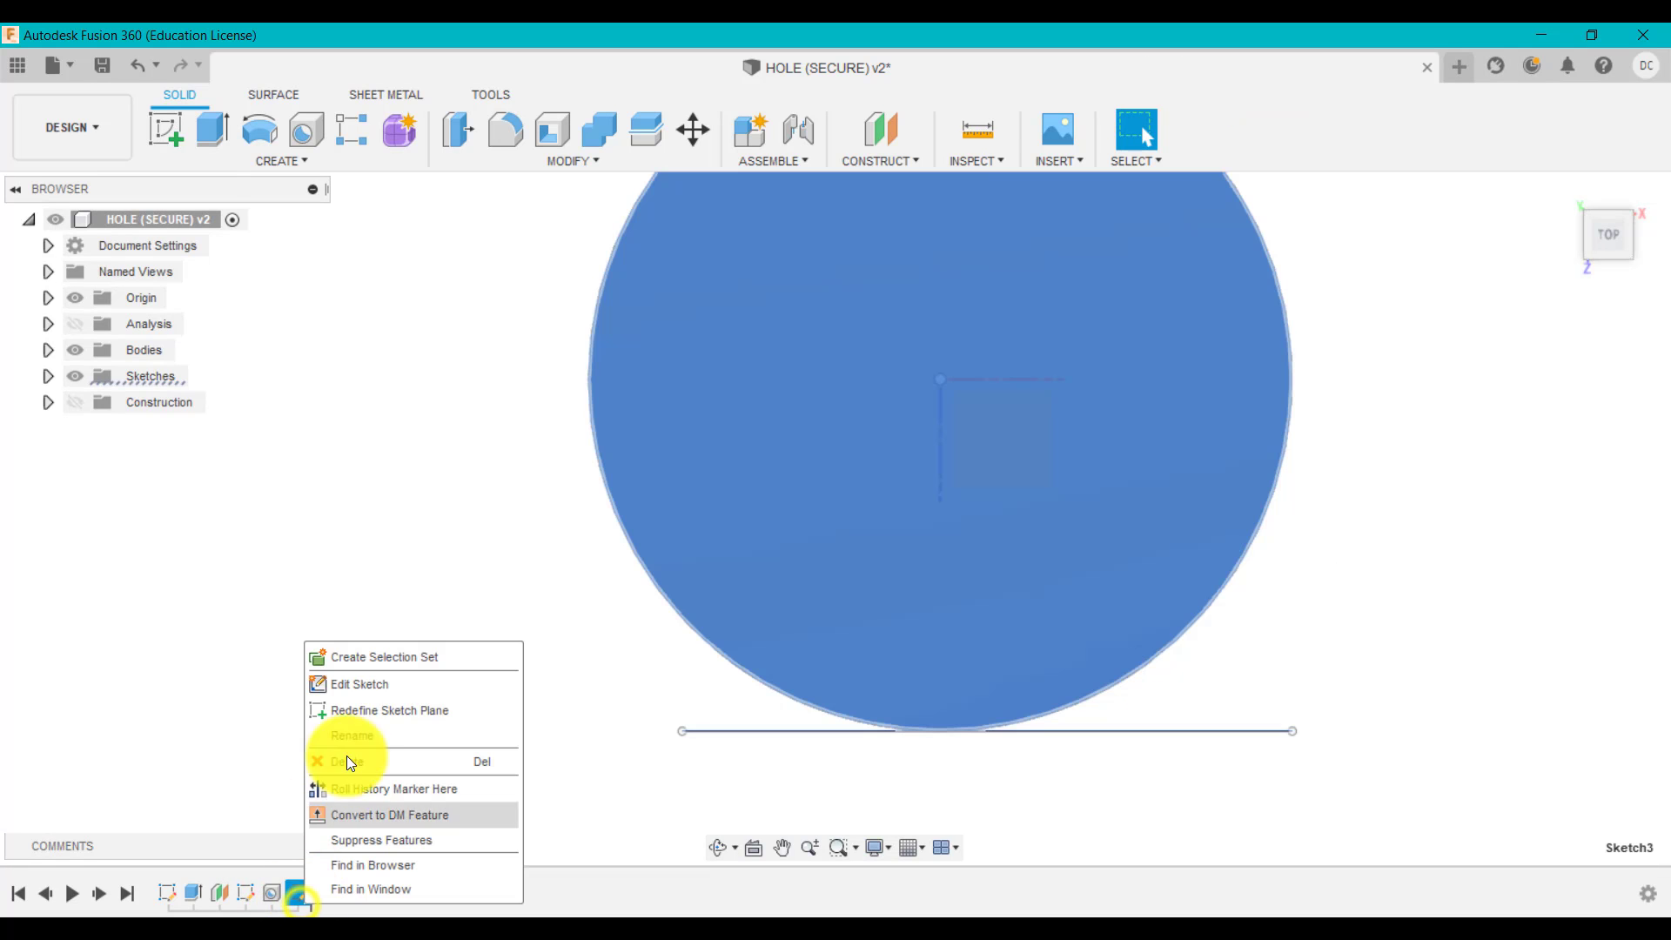
left_click(378, 677)
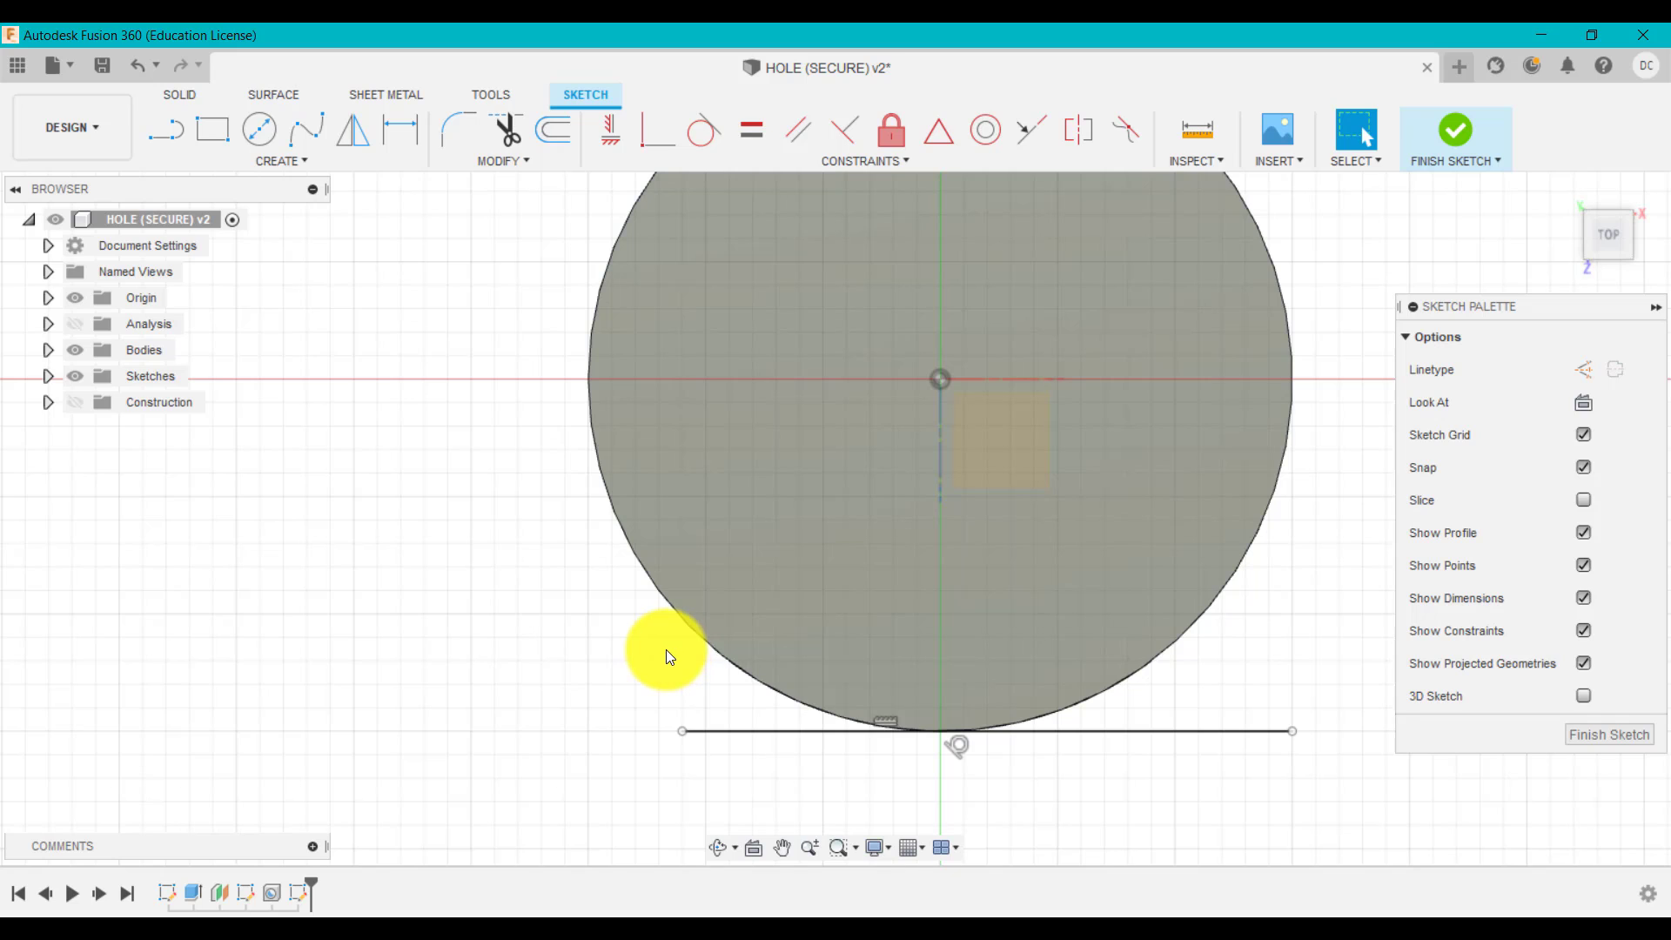
key("p")
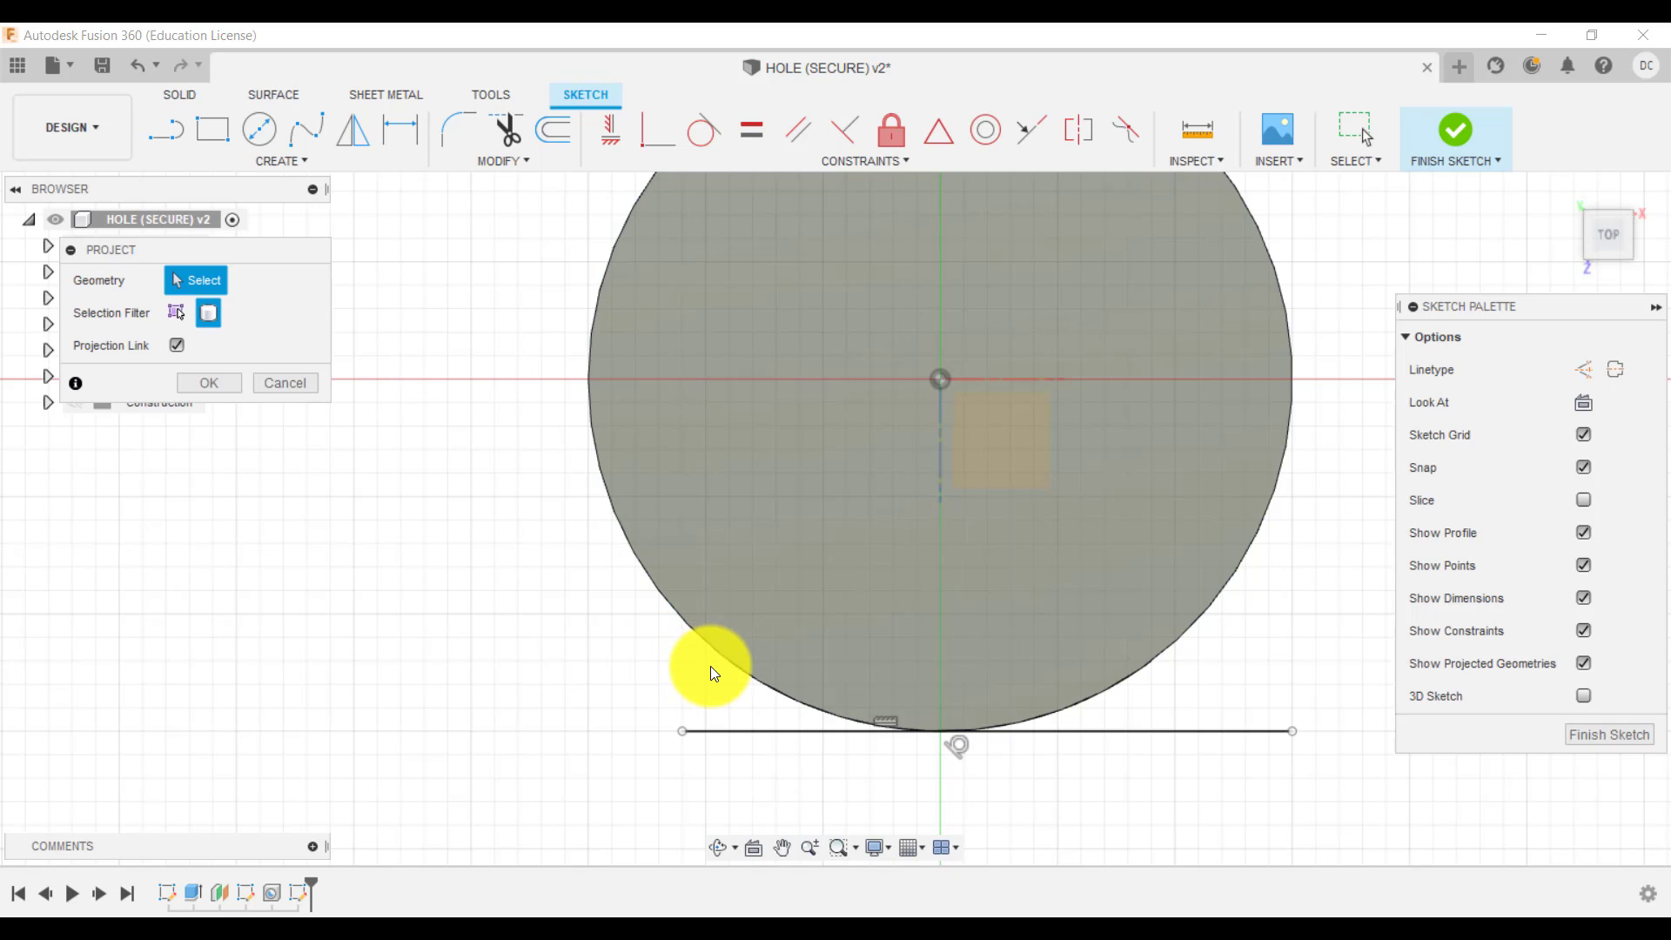
key("Escape")
key("l")
left_click(682, 731)
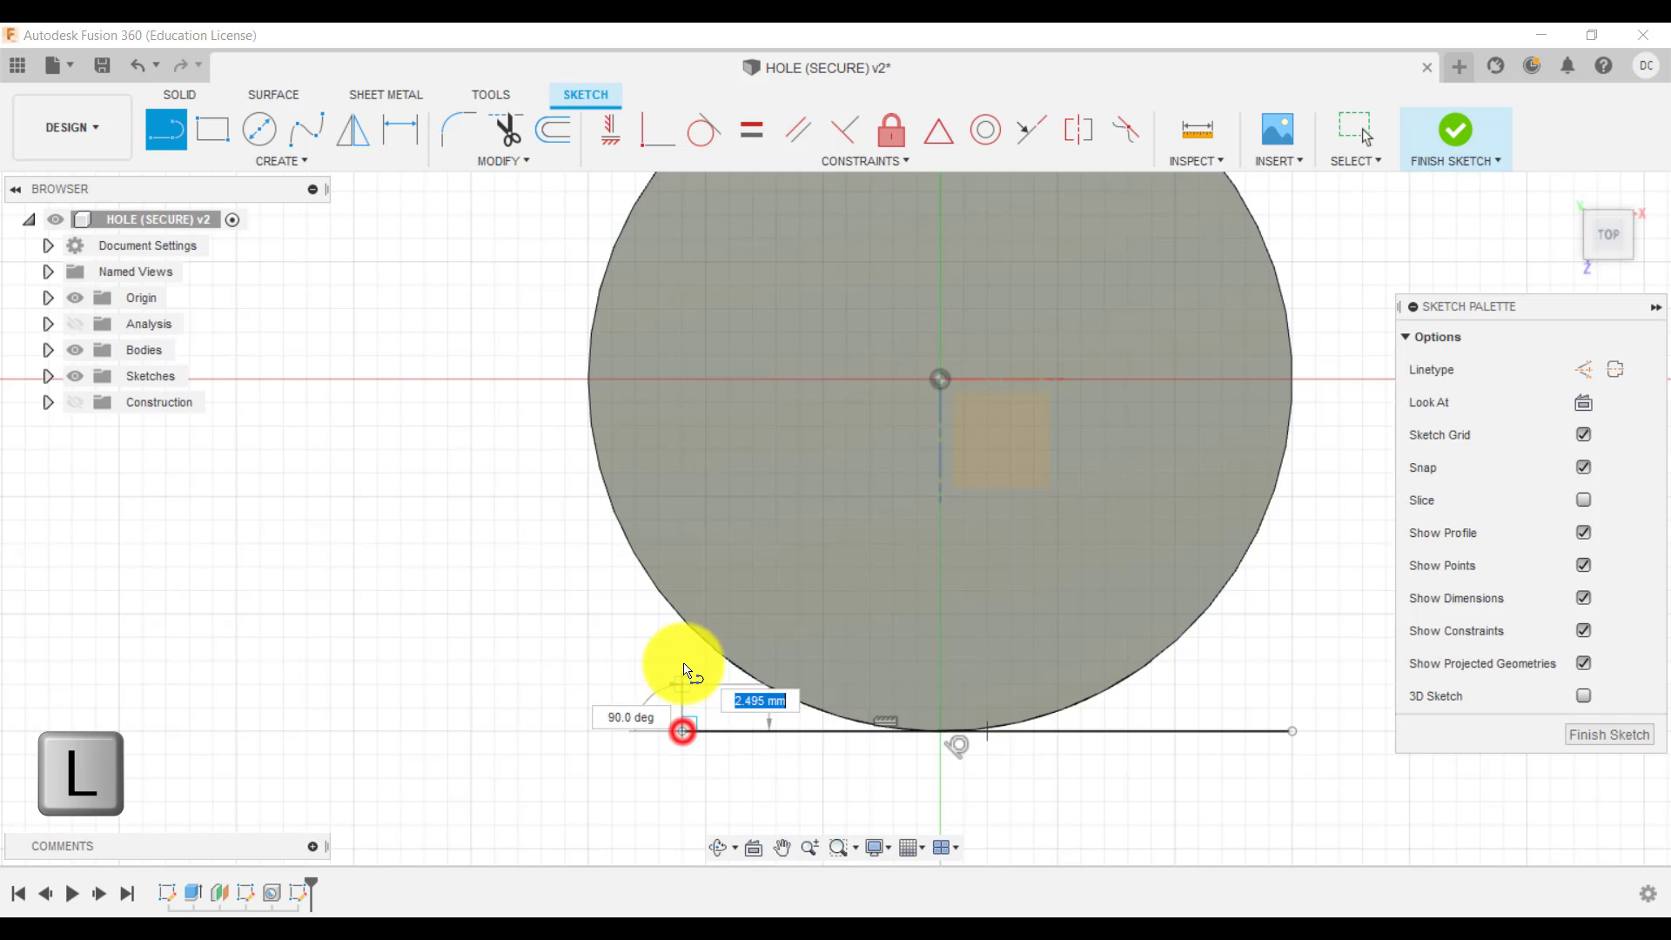
left_click(682, 619)
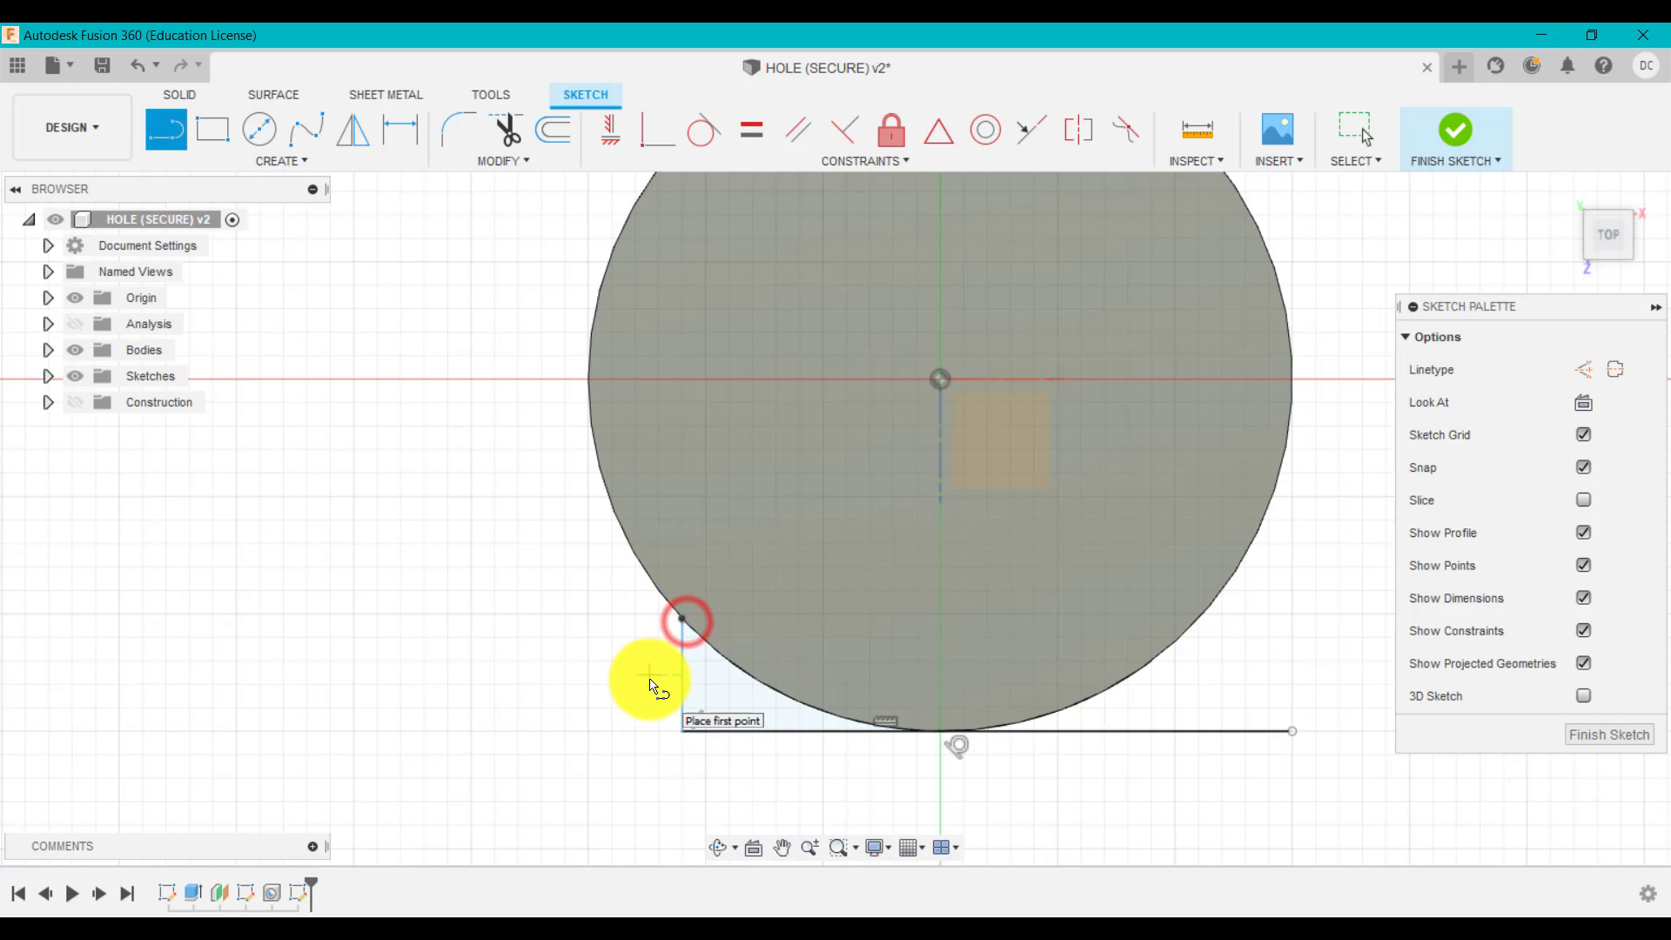
key("Escape")
Dimension the horizontal distance from the circle's centre to the vertical line's upper endpoint as 9 mm.
key("d")
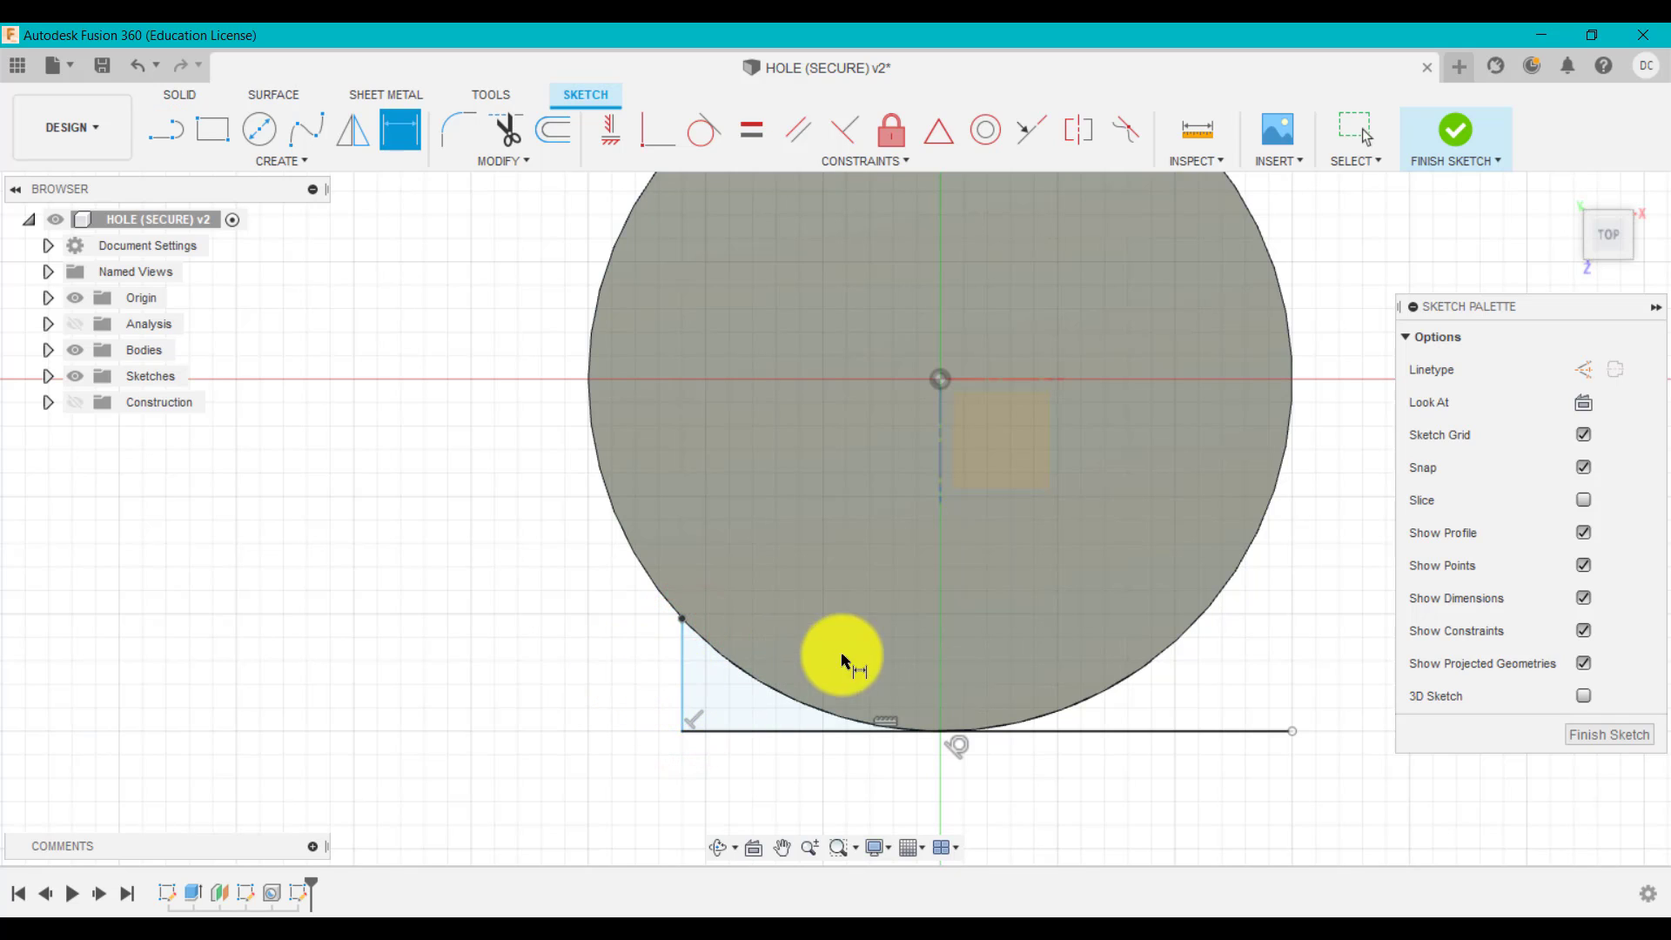
left_click(941, 379)
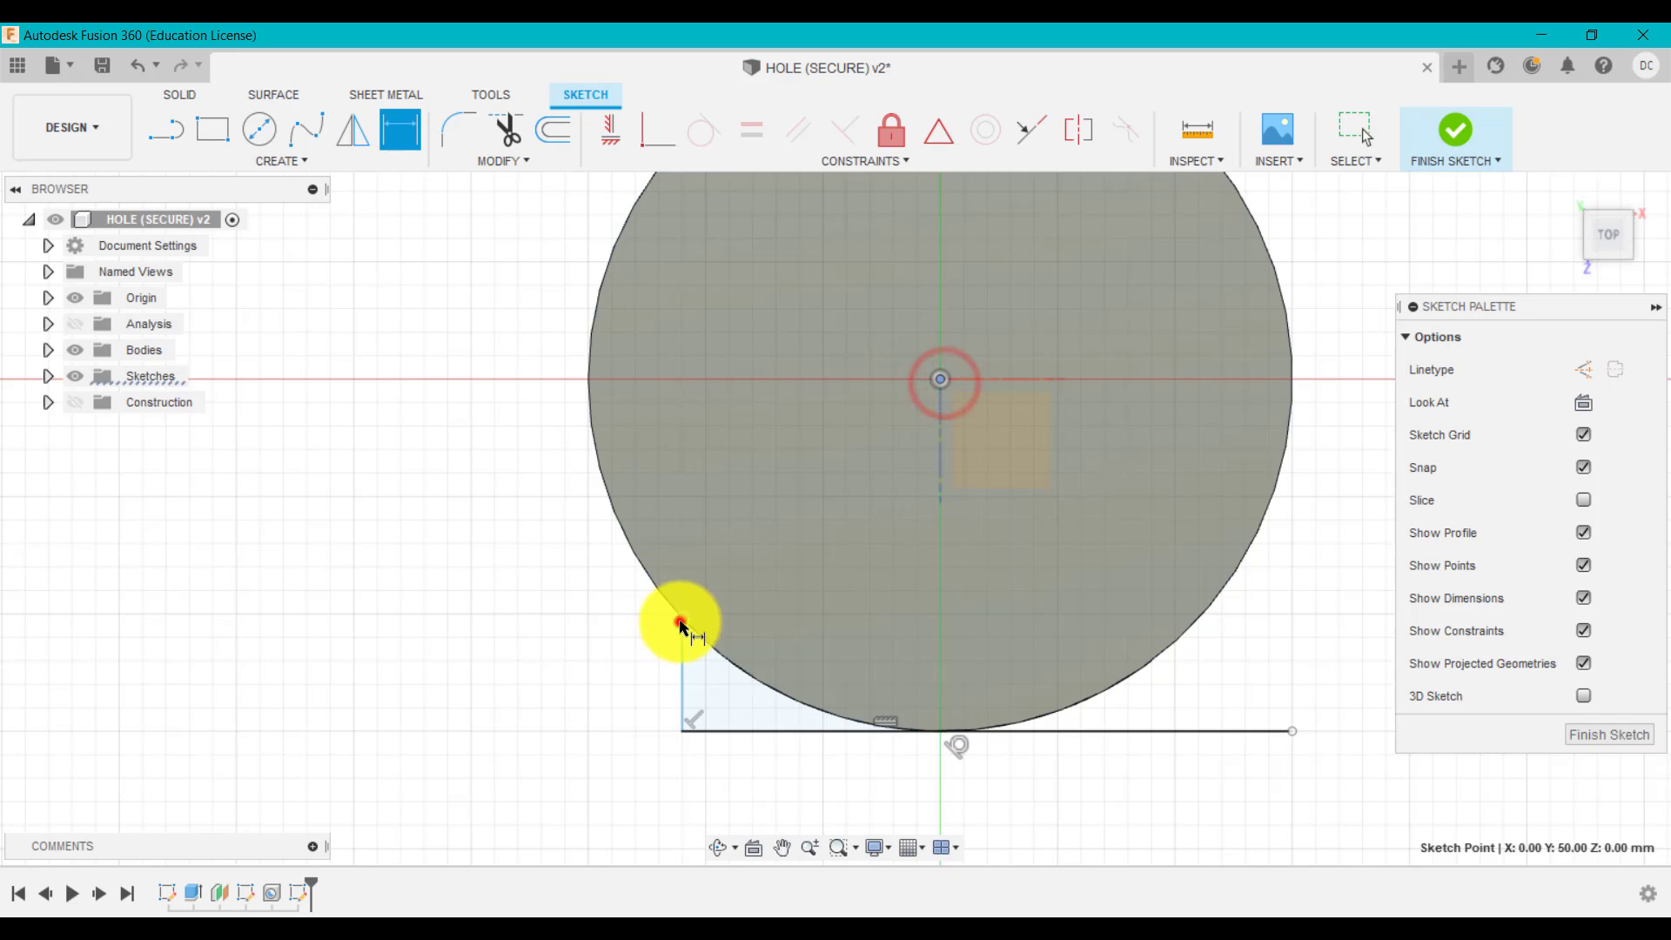
left_click(682, 619)
left_click(839, 348)
type("9")
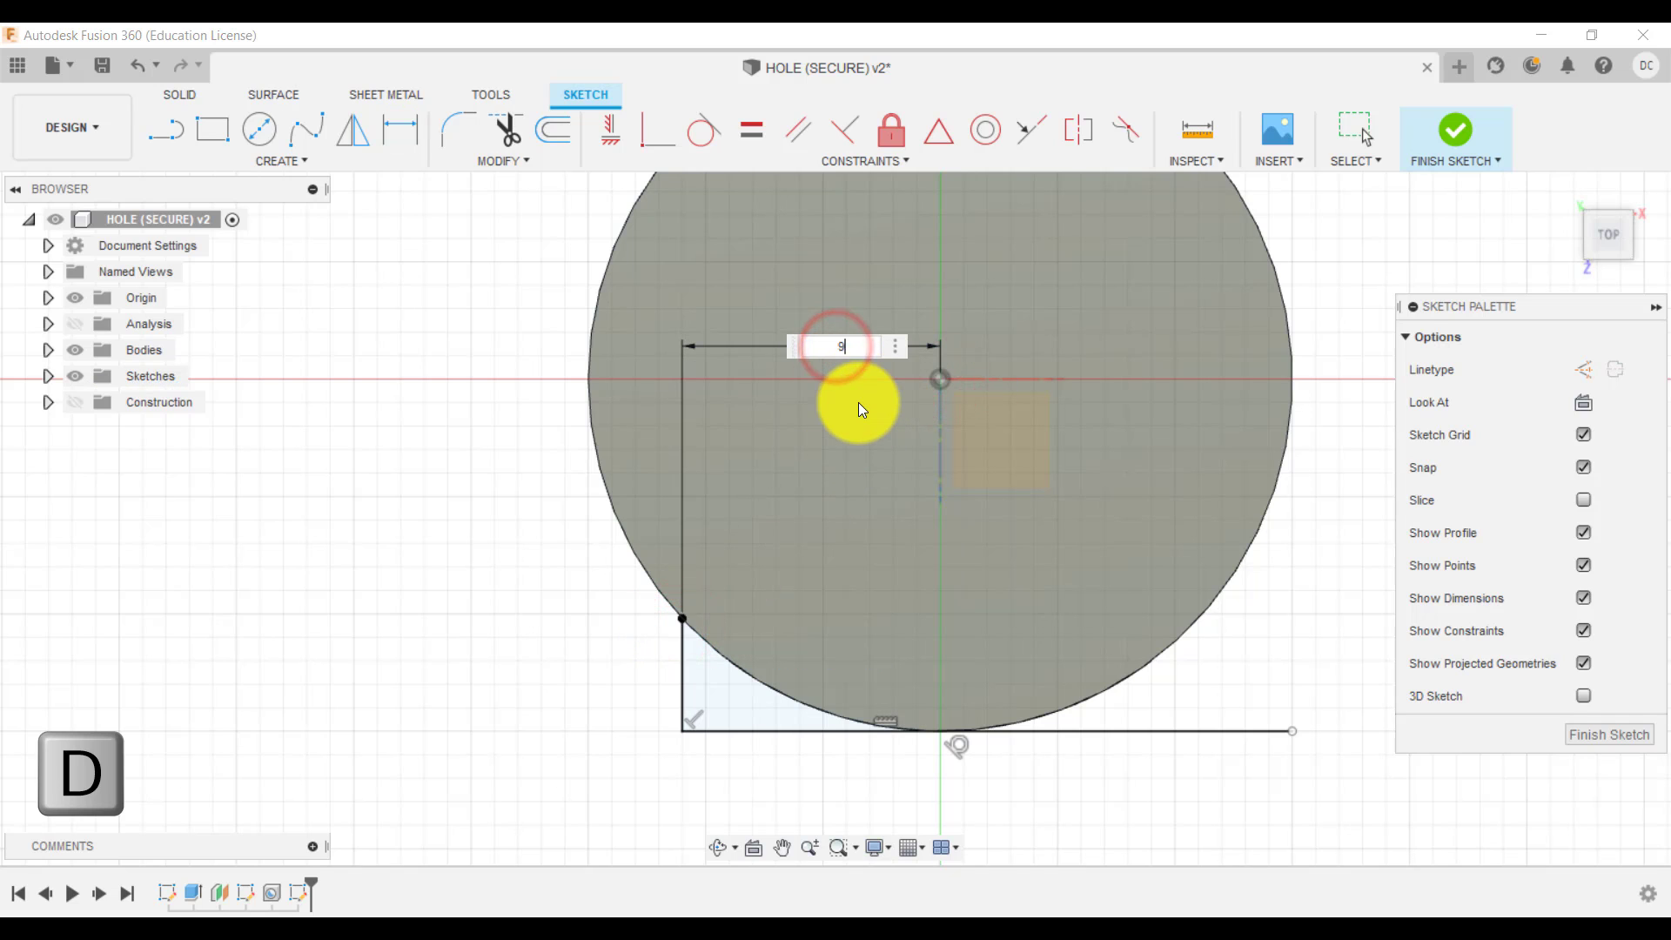
key("Return")
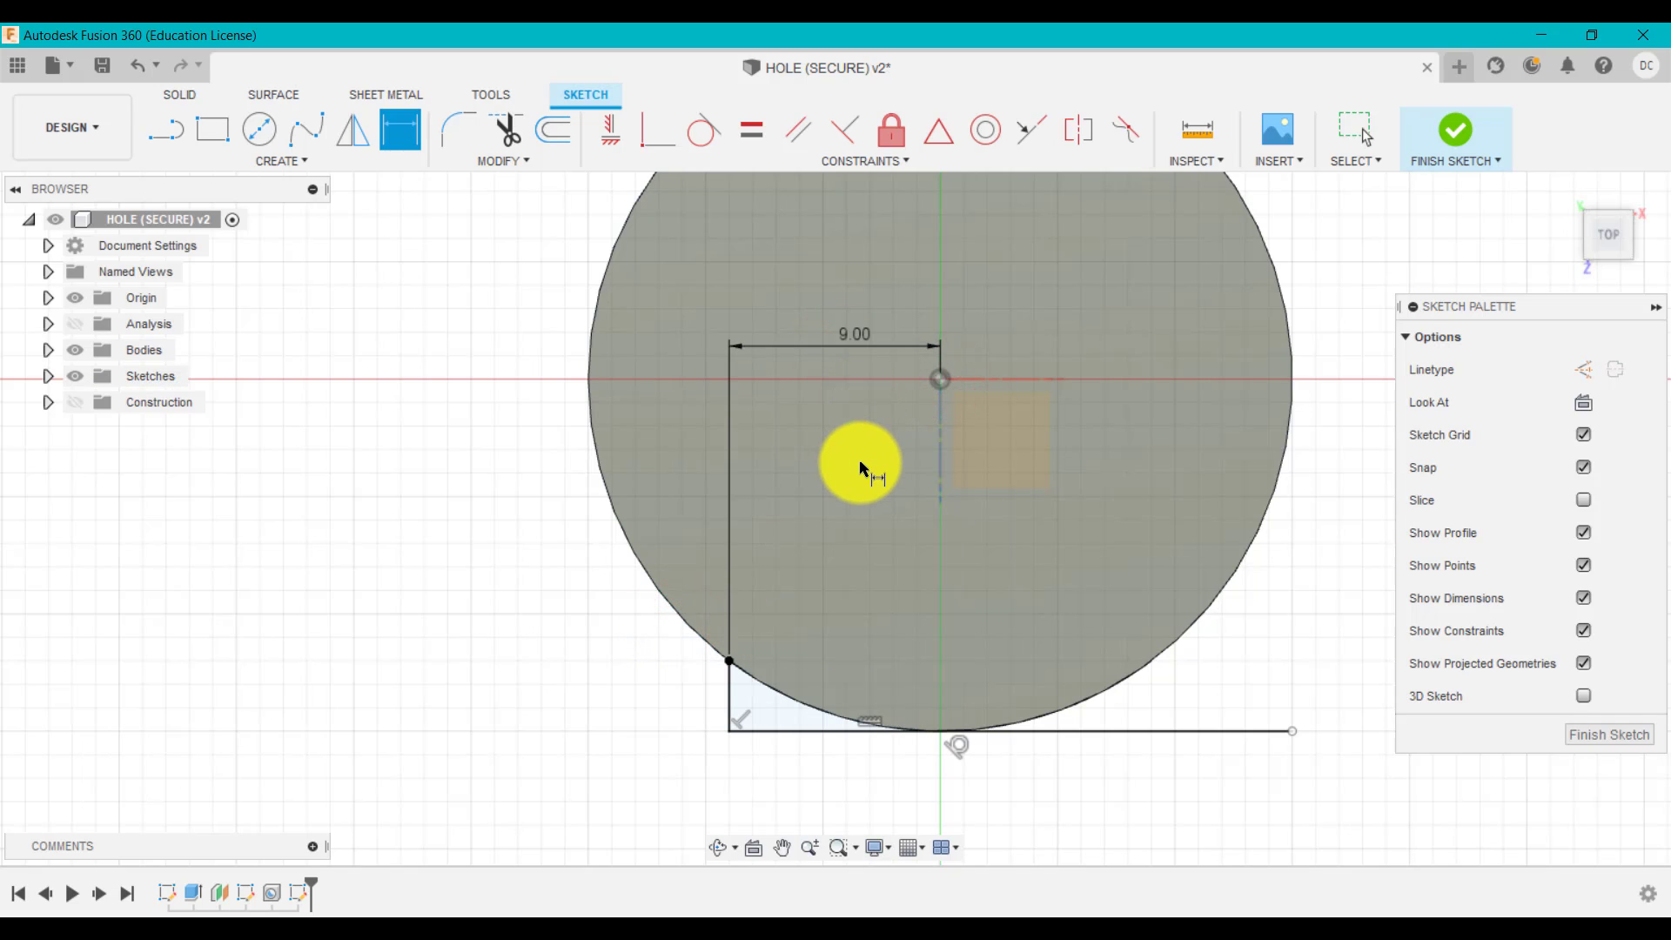
Add a driven dimension for the short vertical line's length and finish the sketch.
left_click(733, 686)
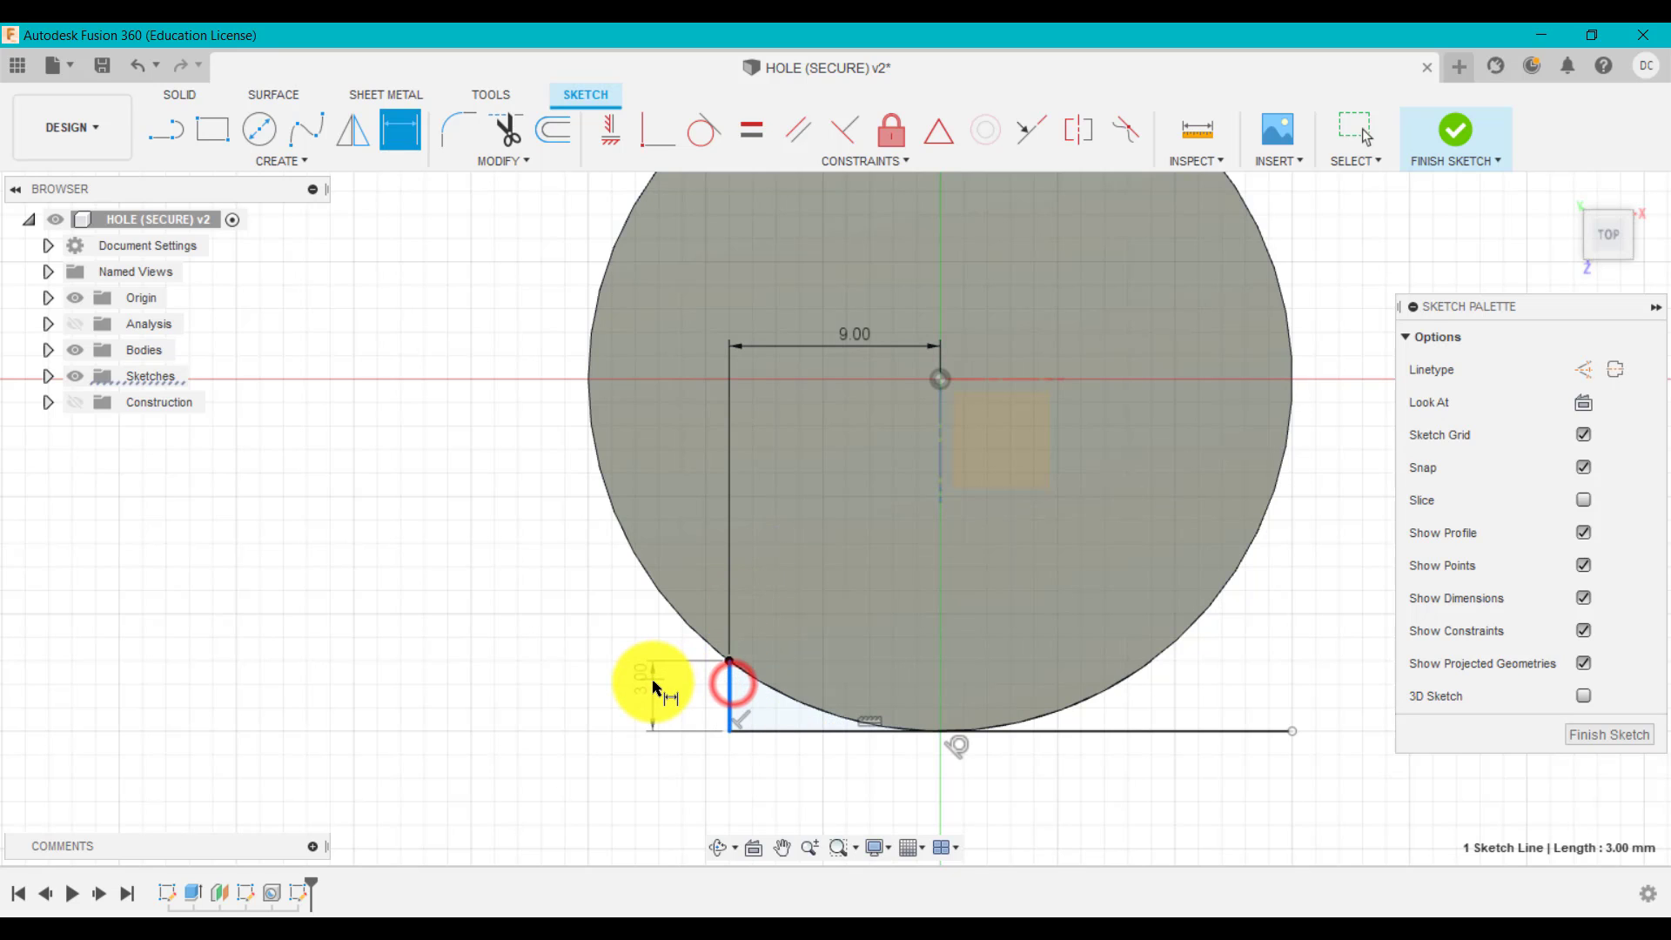
left_click(653, 689)
left_click(899, 506)
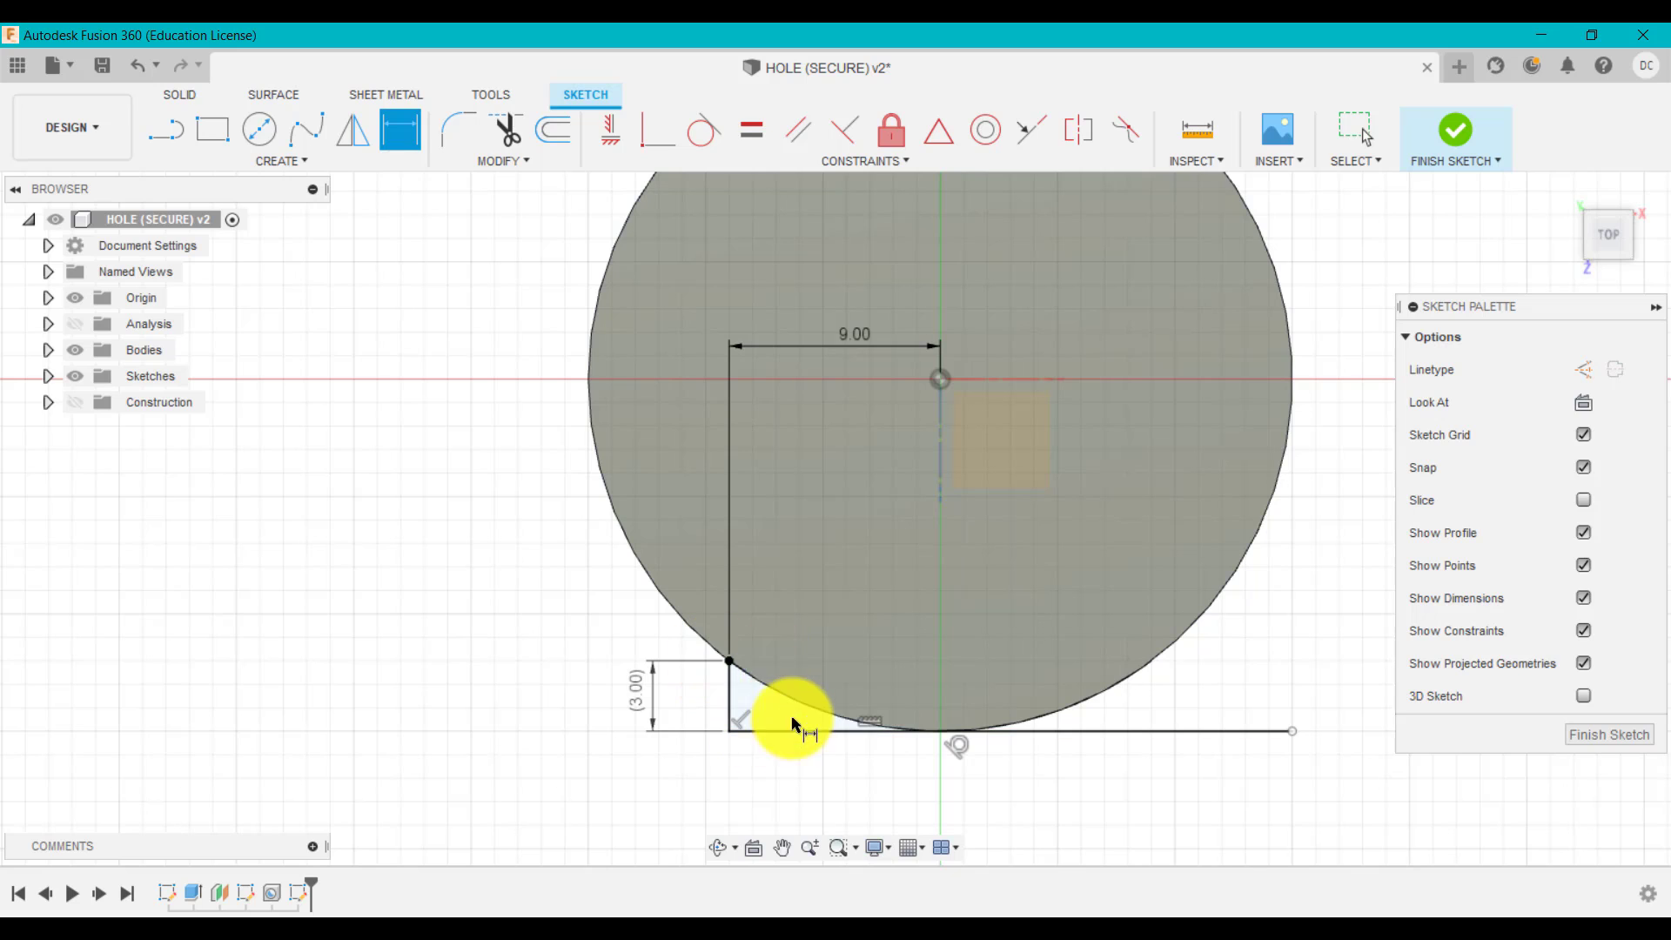
left_click(1454, 132)
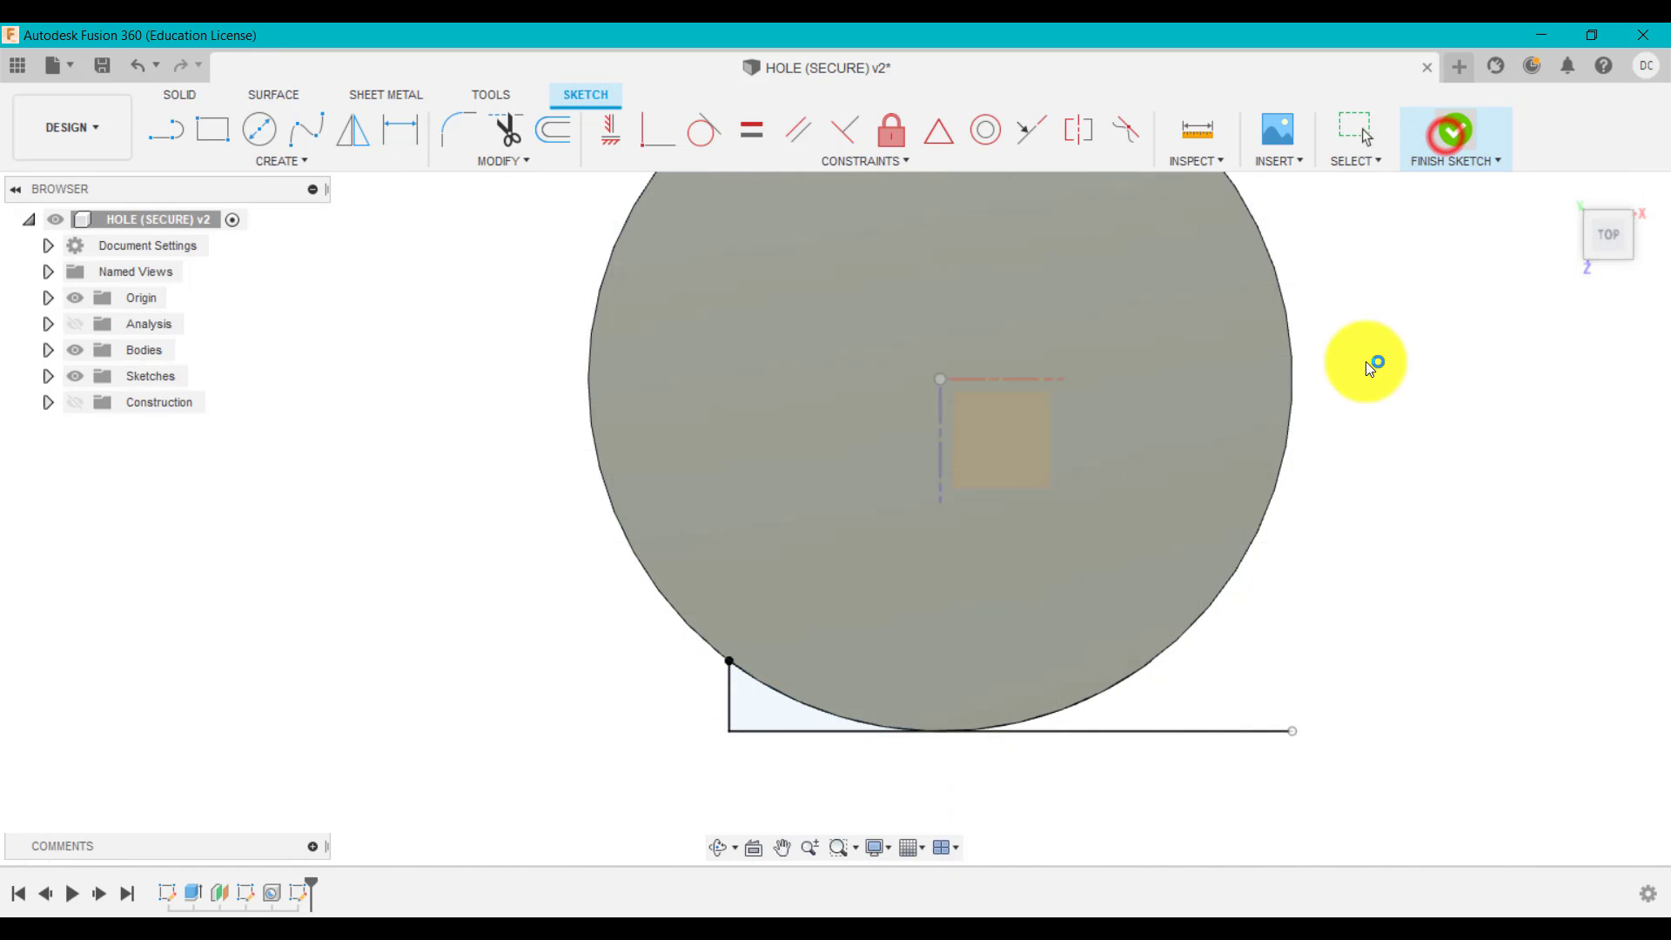
Hide the sketch containing the tangent line, Sketch3.
left_click(313, 553)
left_click(48, 374)
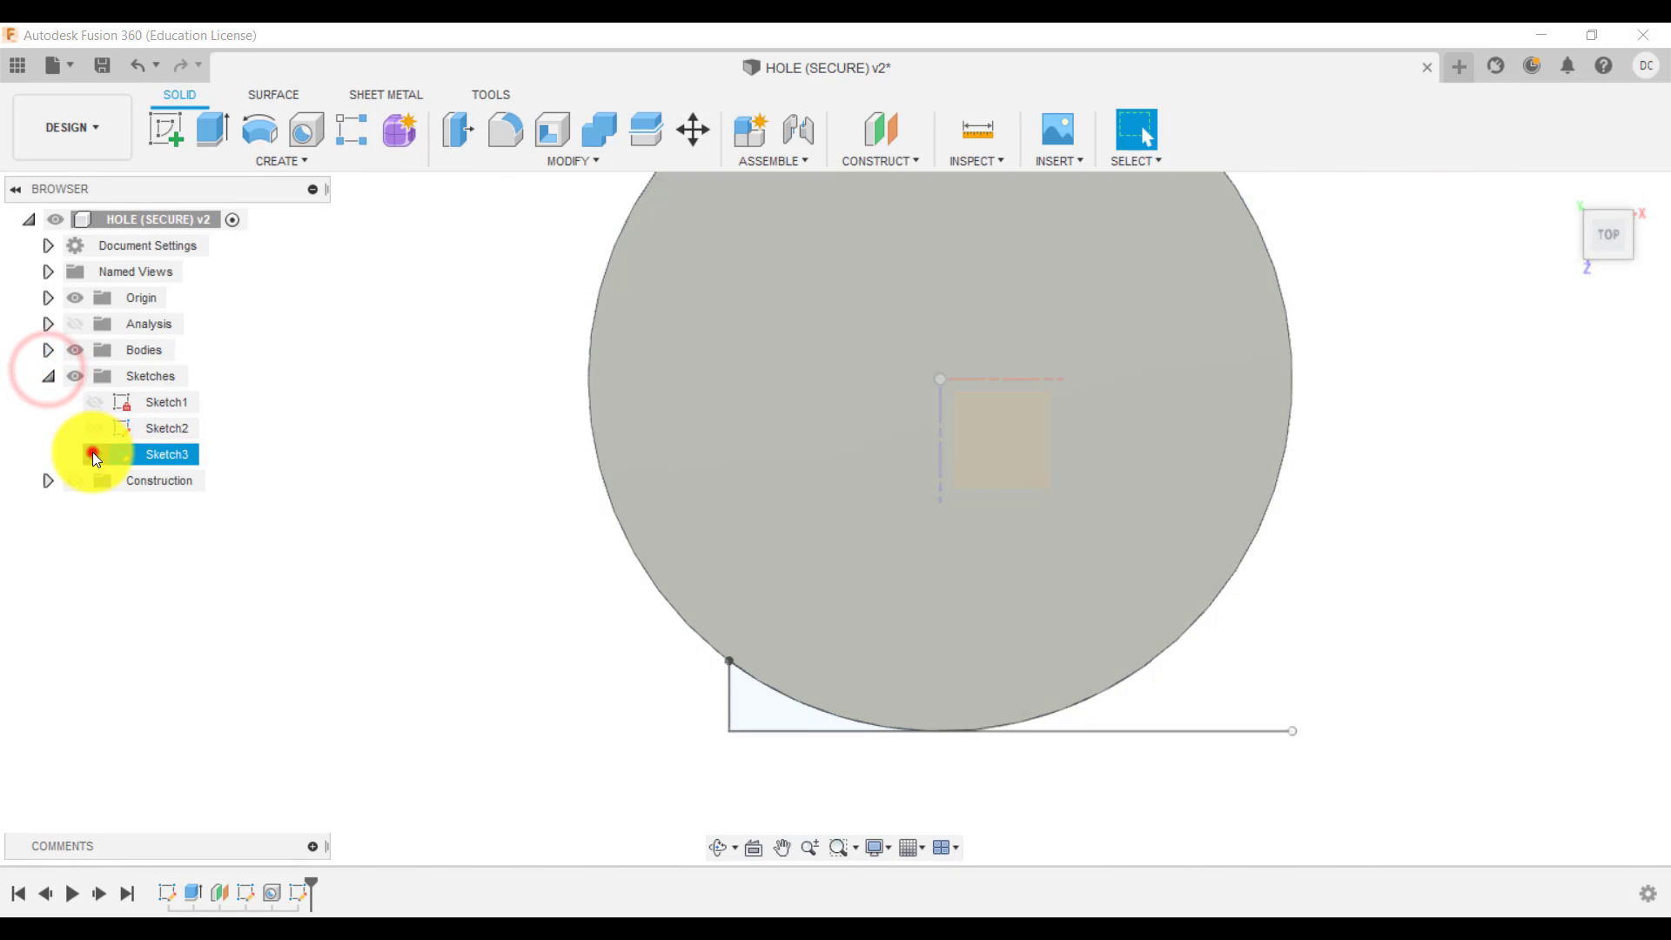
left_click(93, 454)
Edit the cylinder's counterbore hole and set its counterbore depth to 13 mm.
left_click(1563, 187)
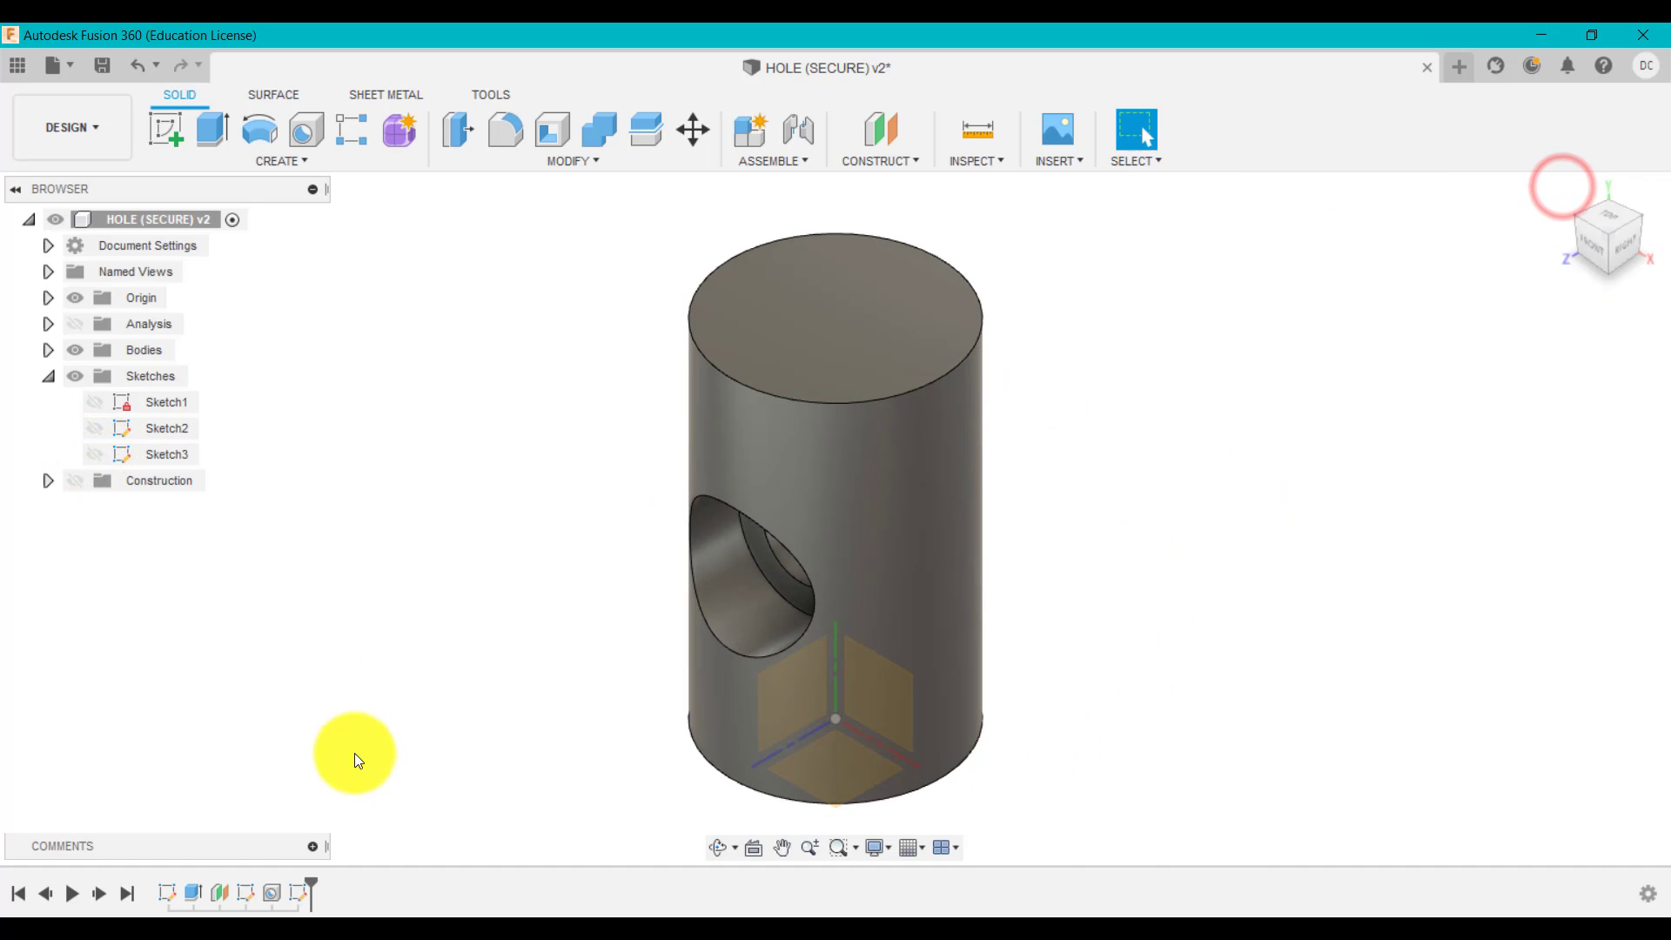
right_click(271, 892)
left_click(354, 709)
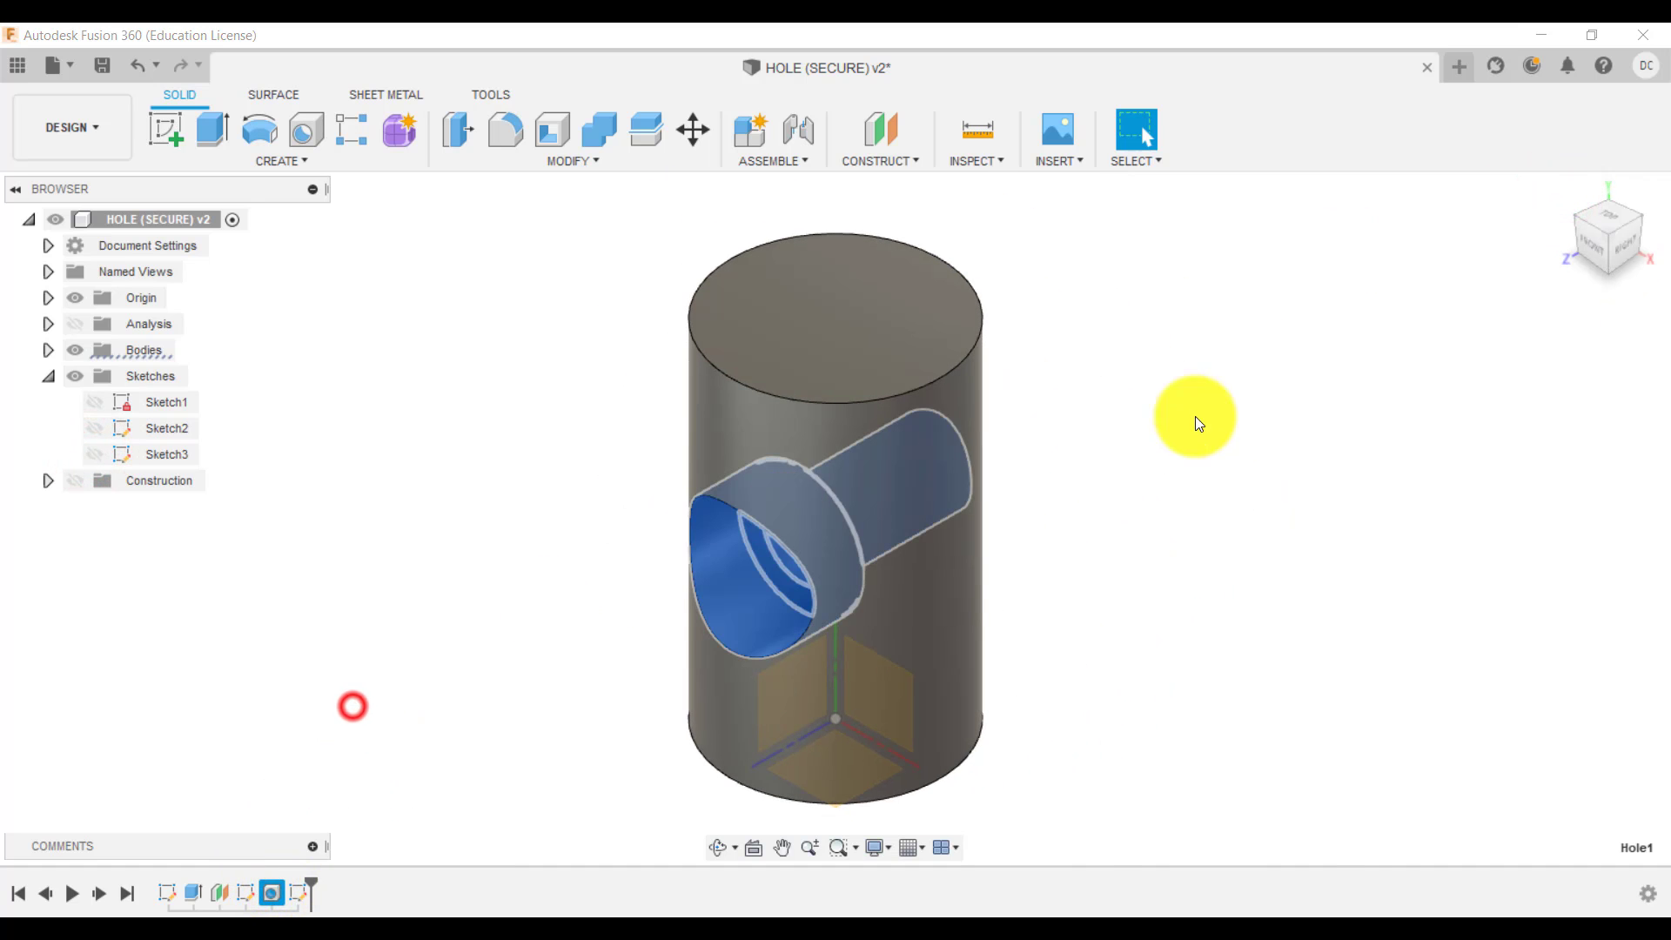
left_click(1617, 210)
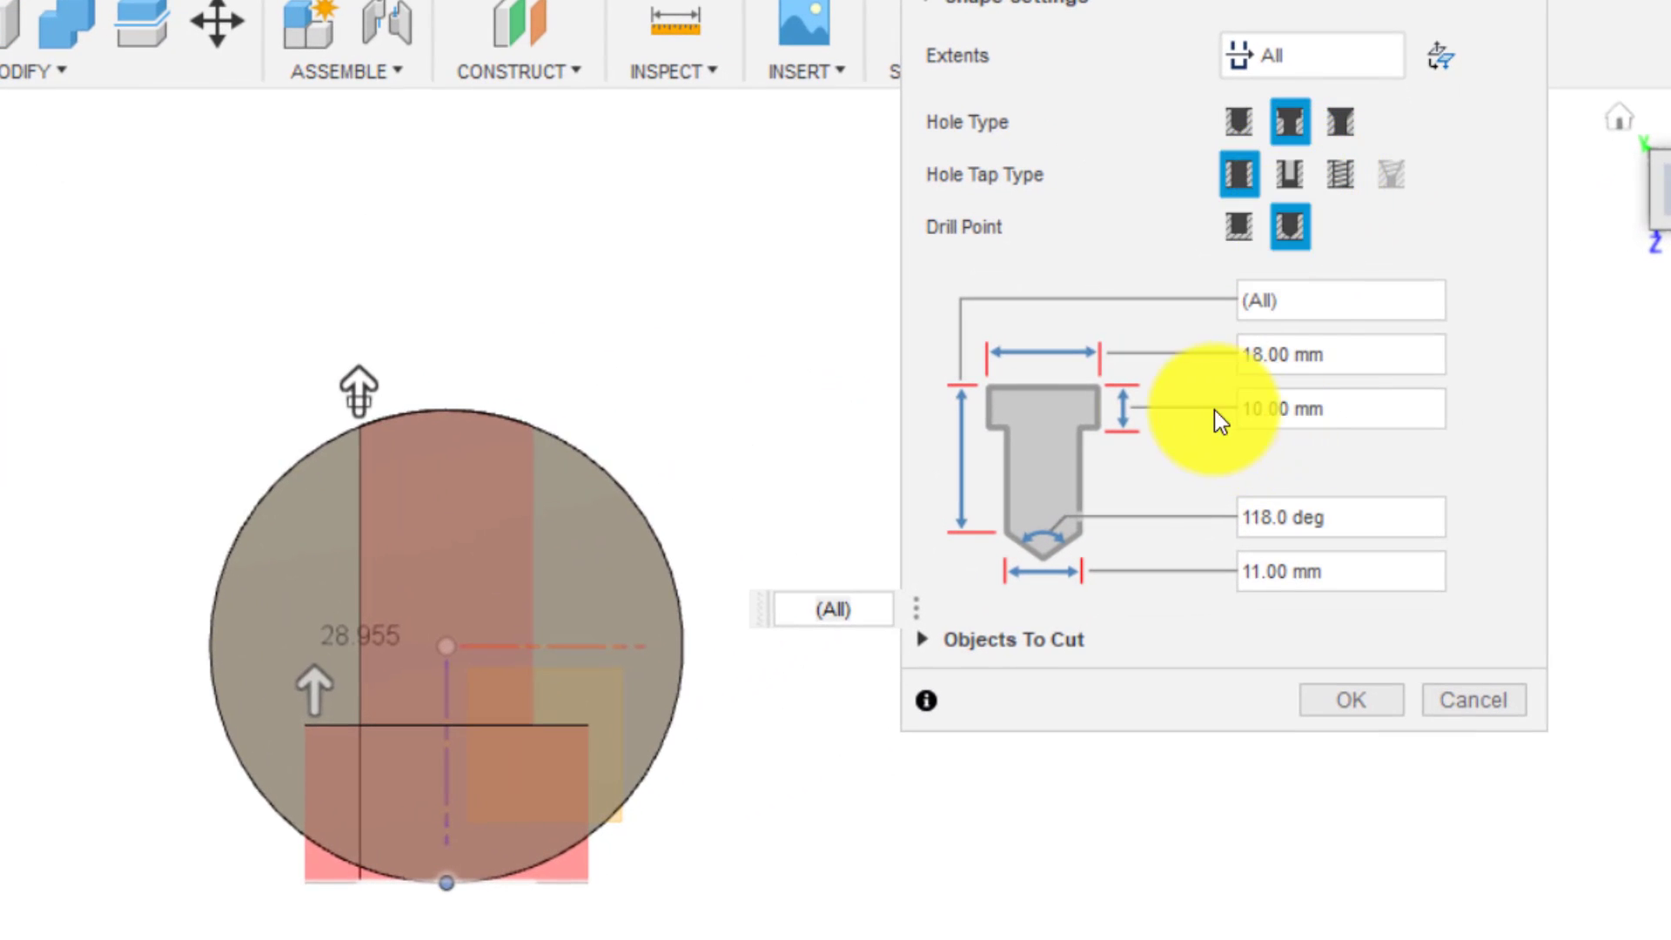
left_click(1364, 419)
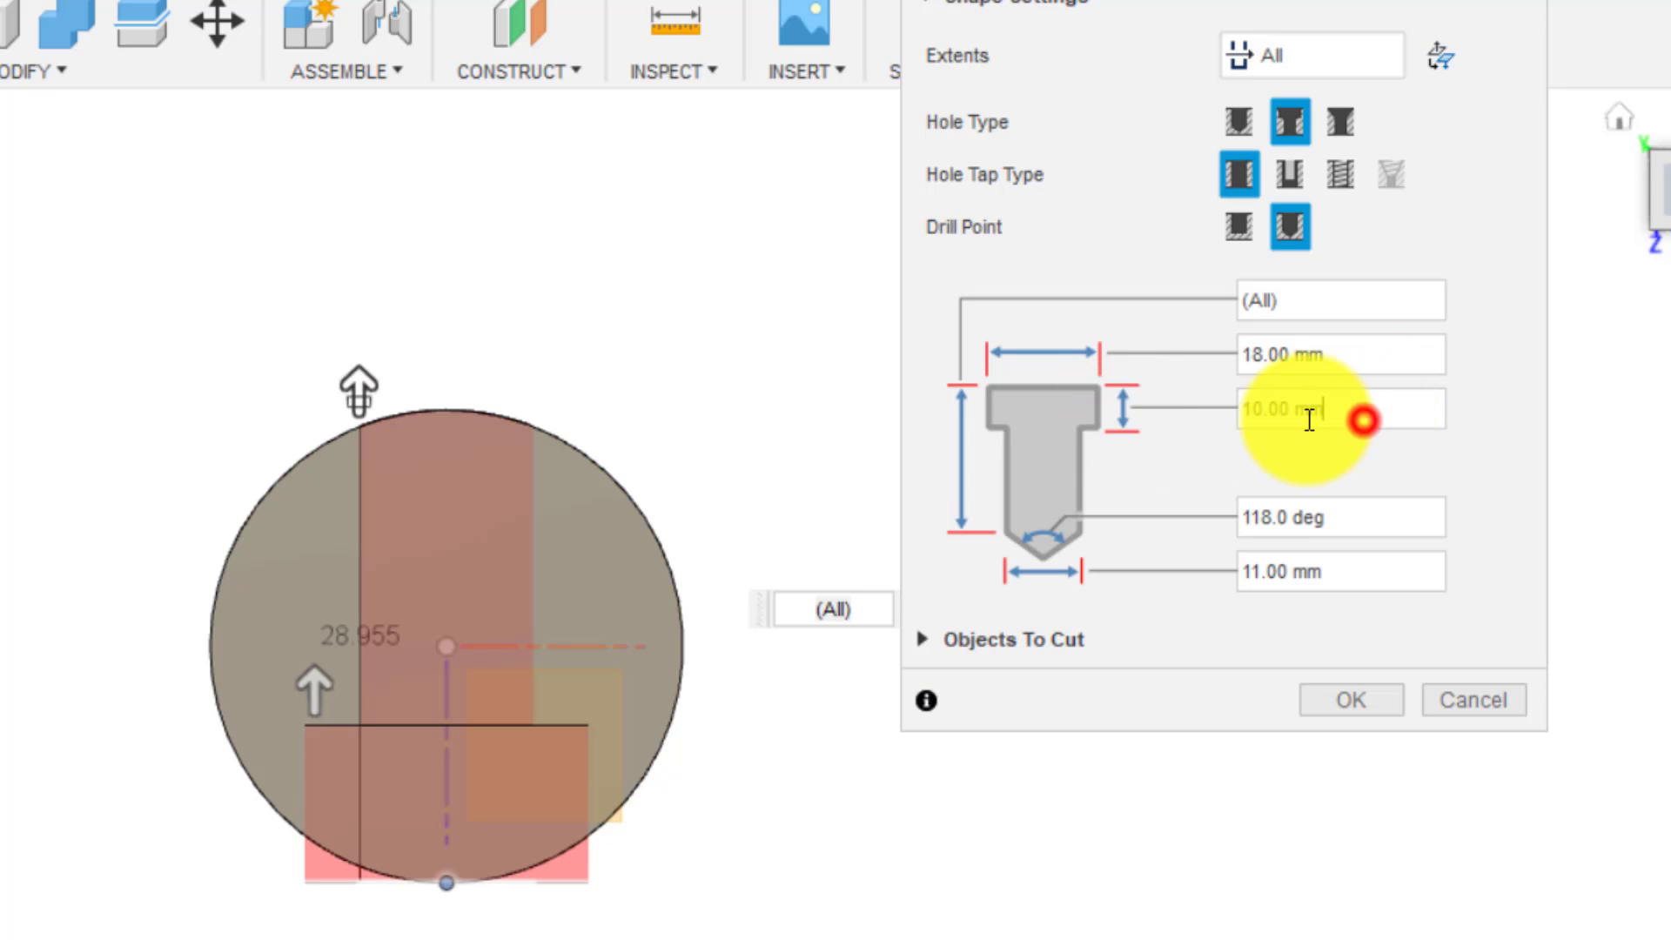
left_click_drag(1242, 408, 1376, 408)
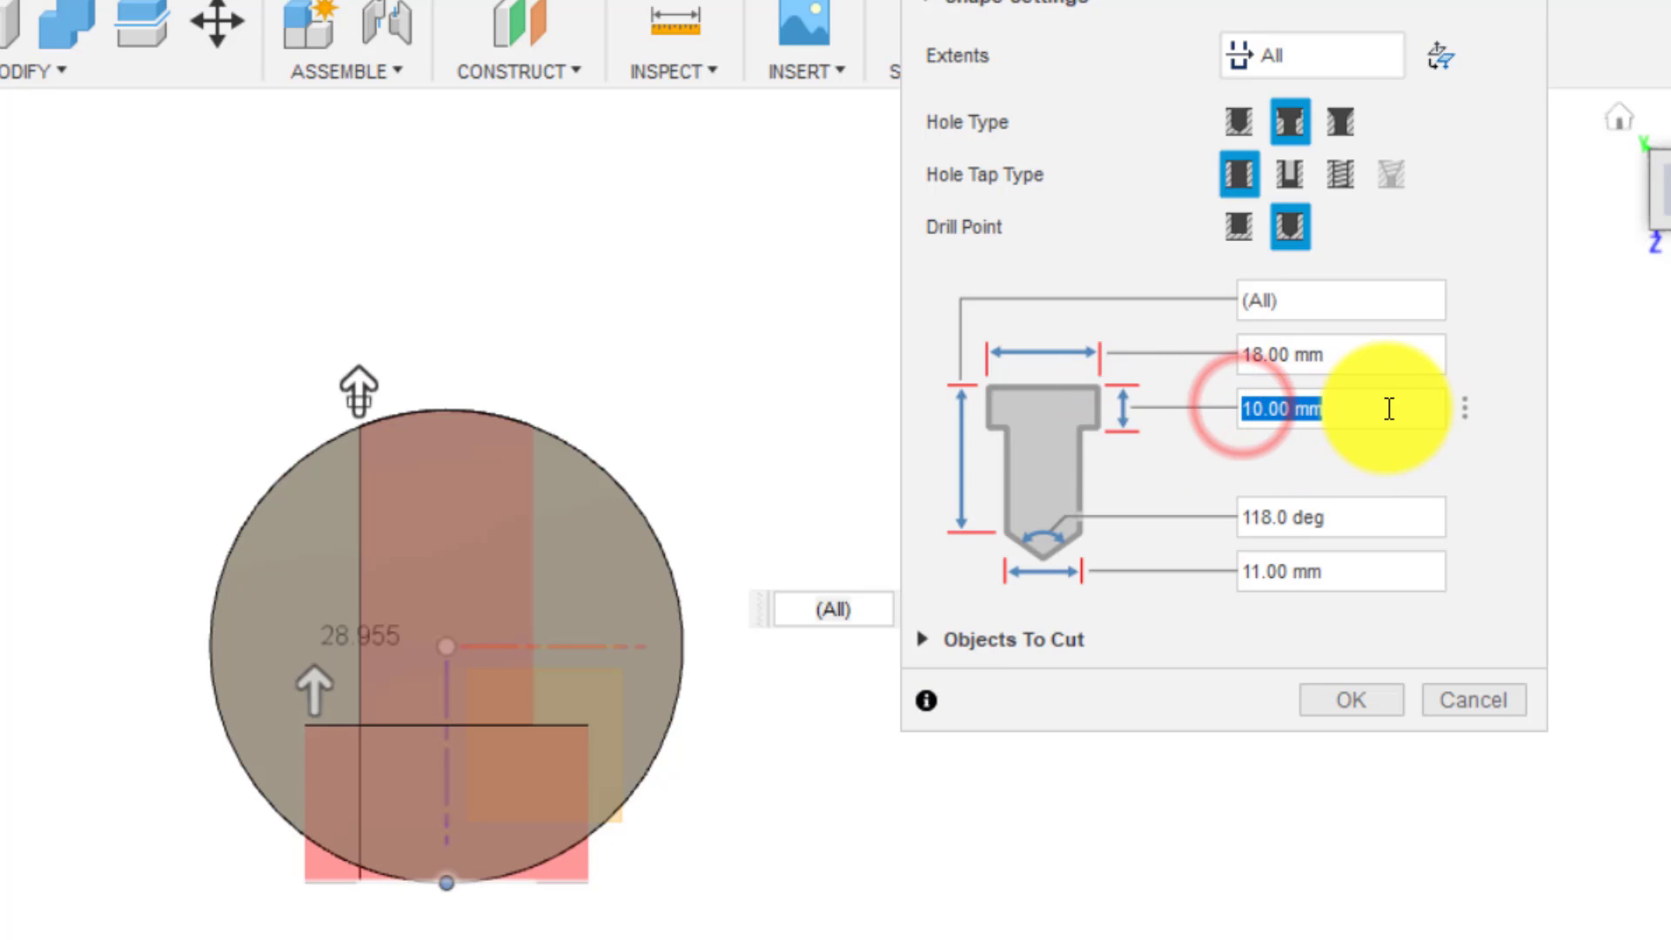
type("13")
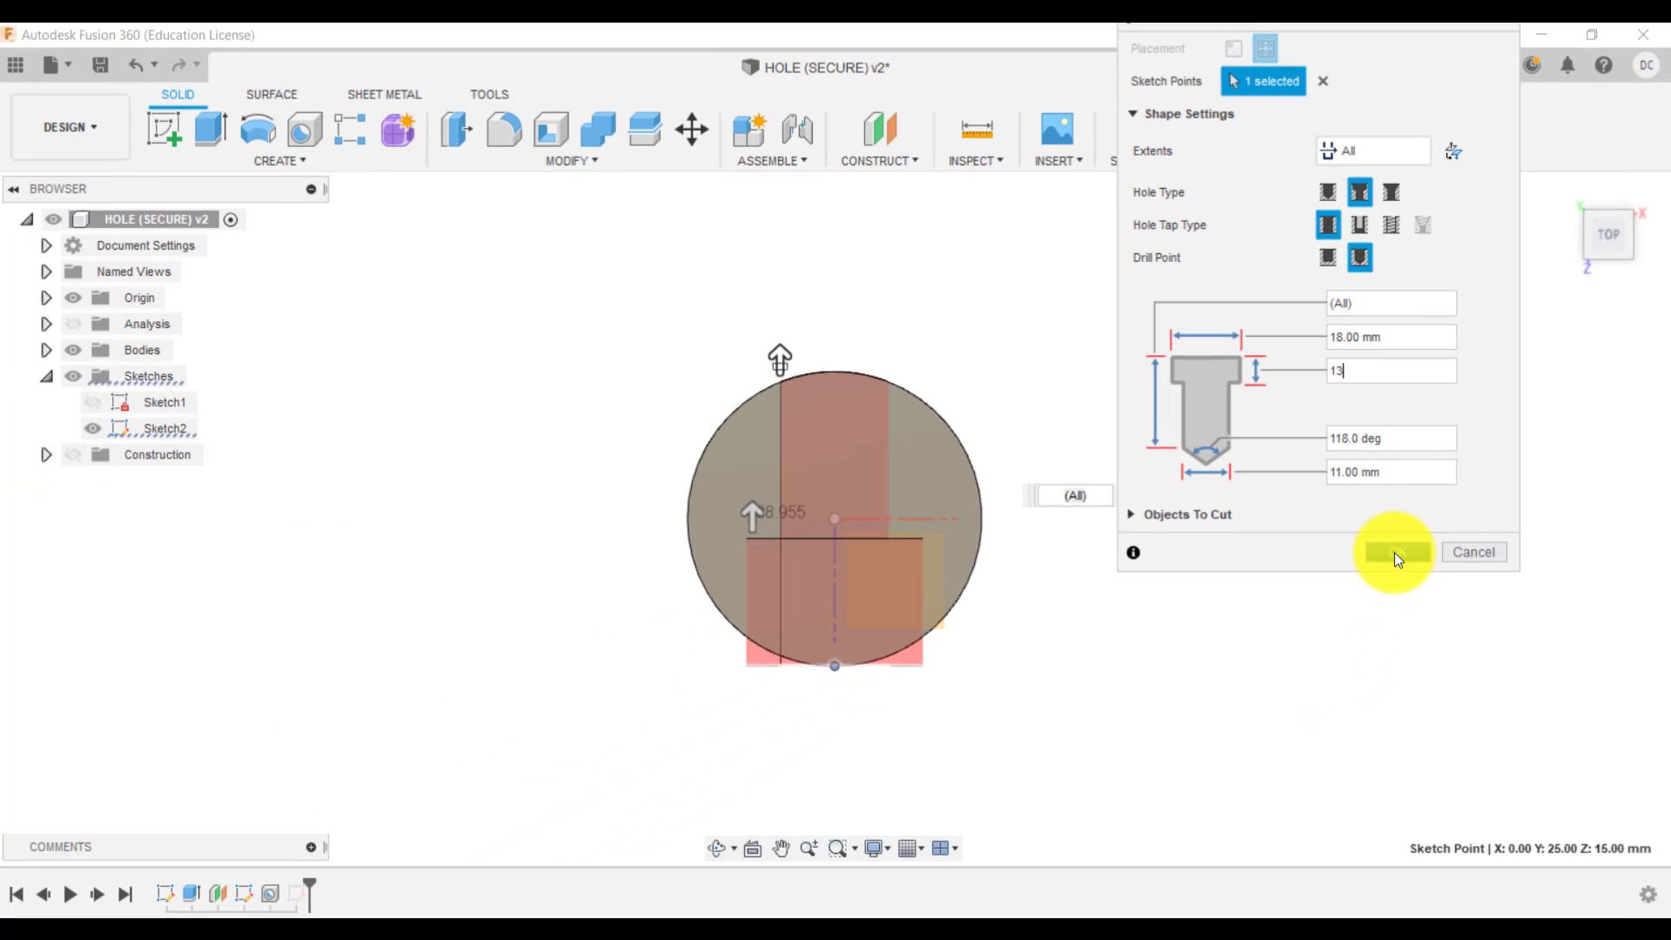
left_click(1350, 699)
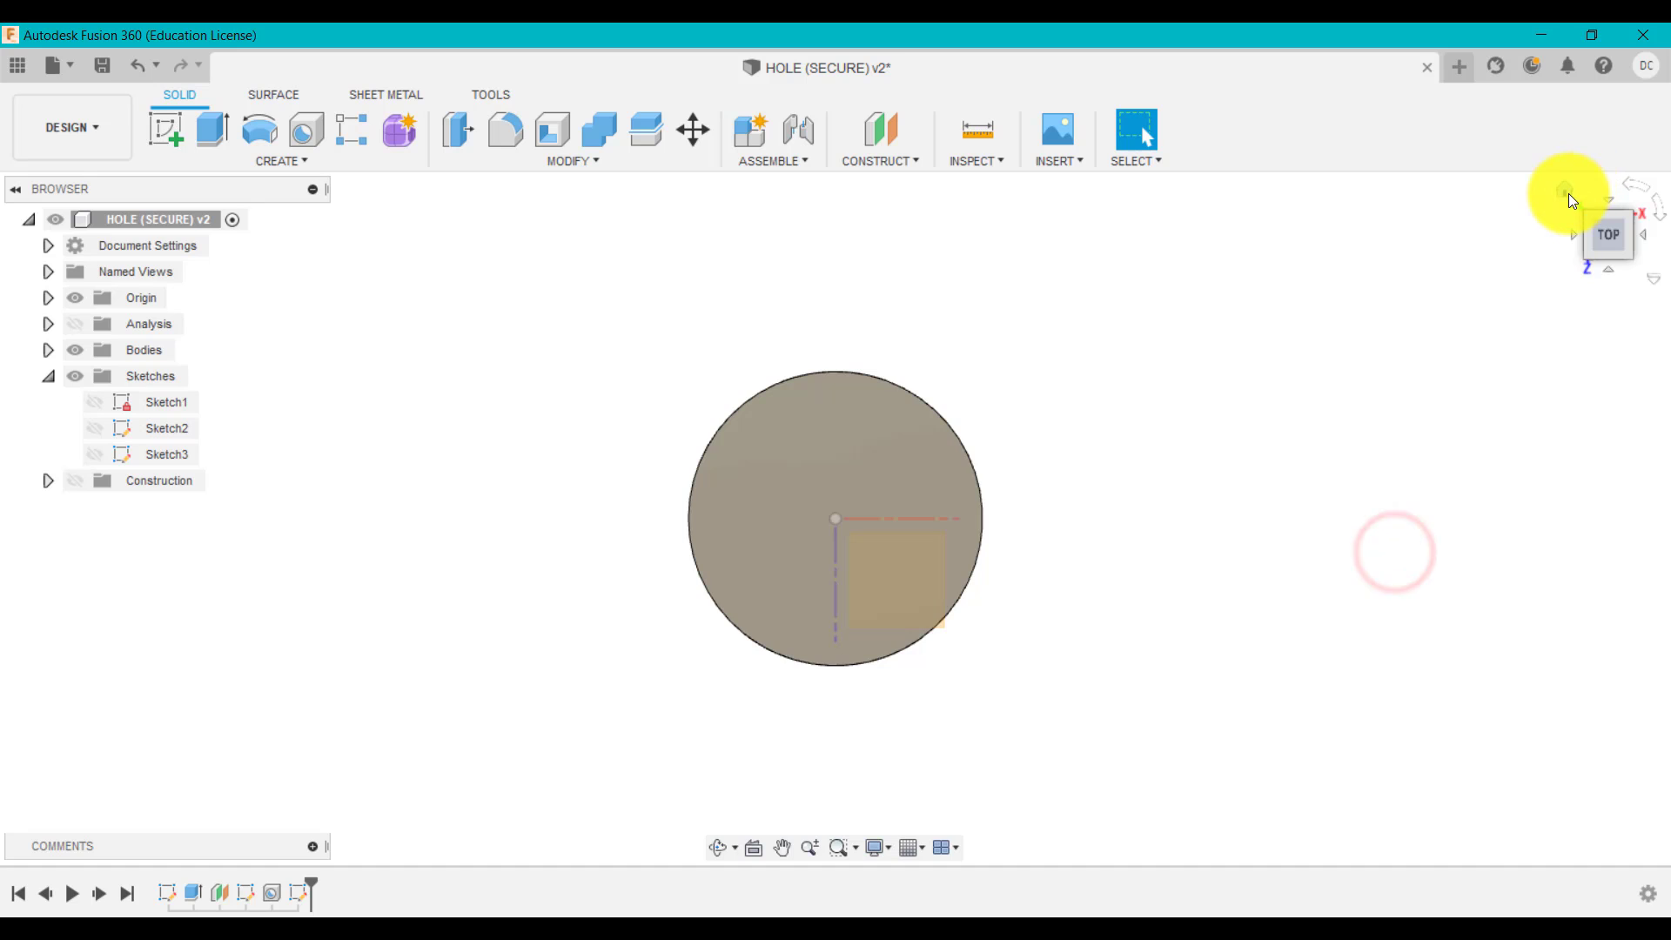
left_click(1568, 193)
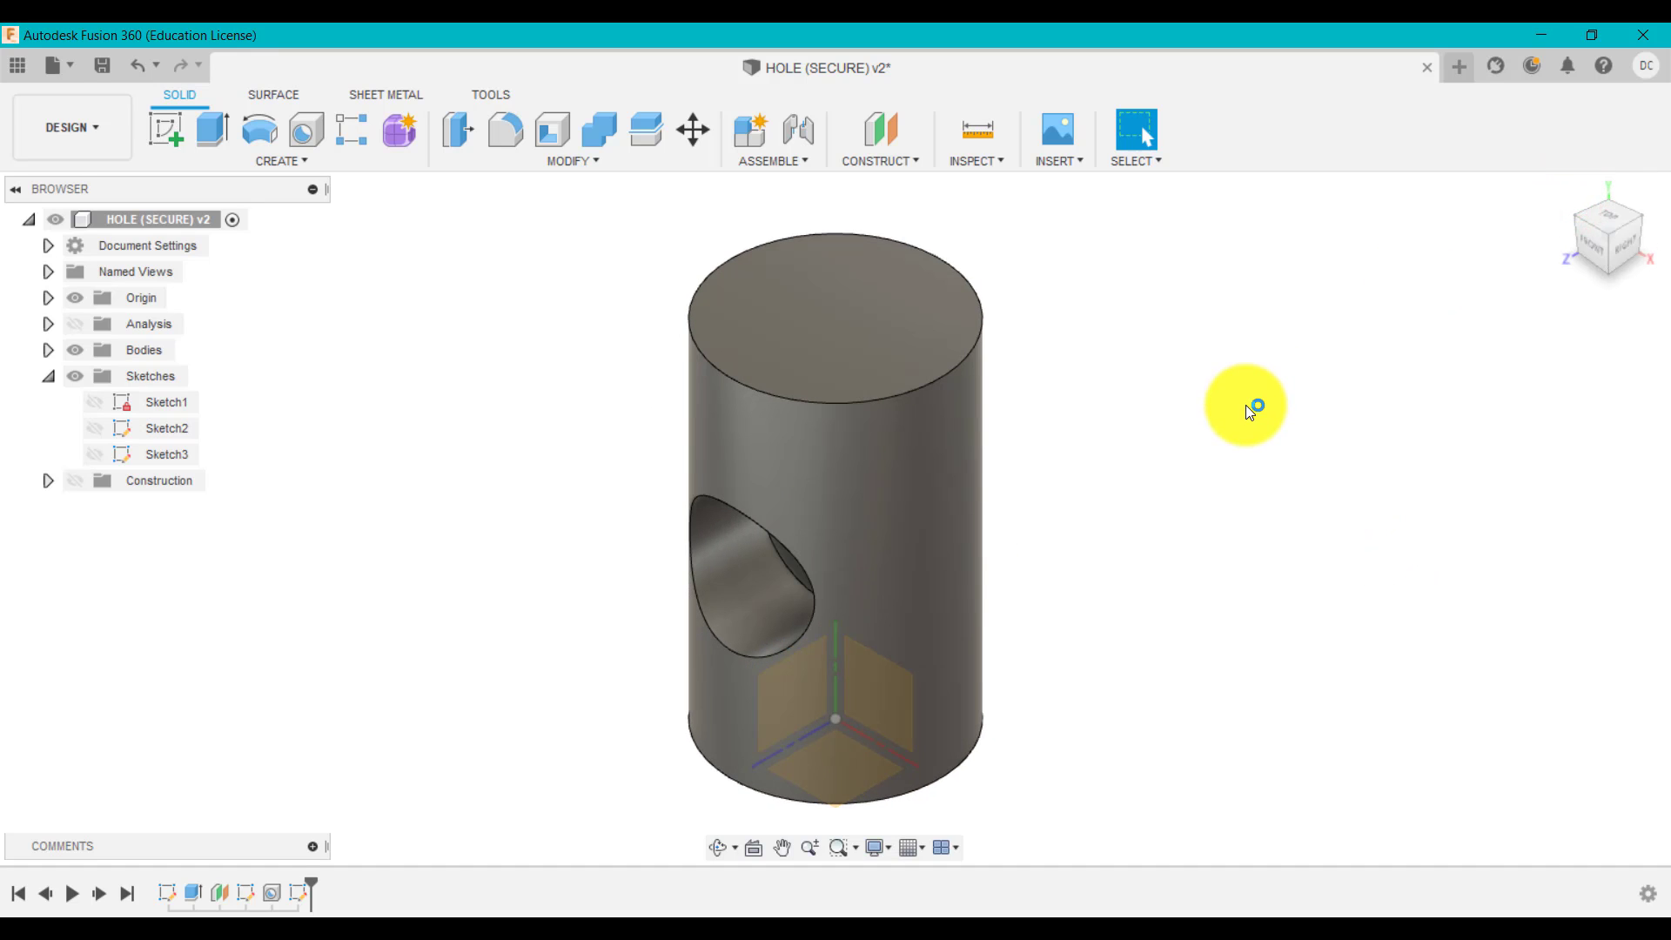